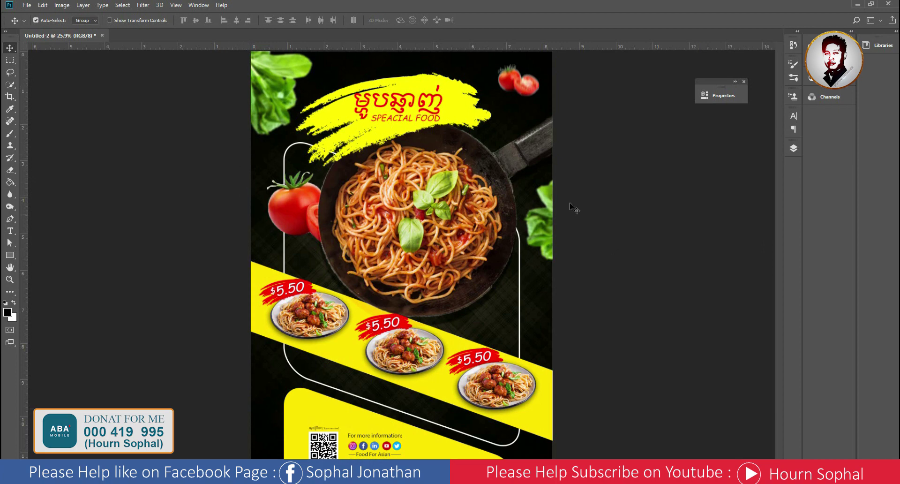
# Choose File > New to begin a blank document beside the pasta poster
pyautogui.click(27, 5)
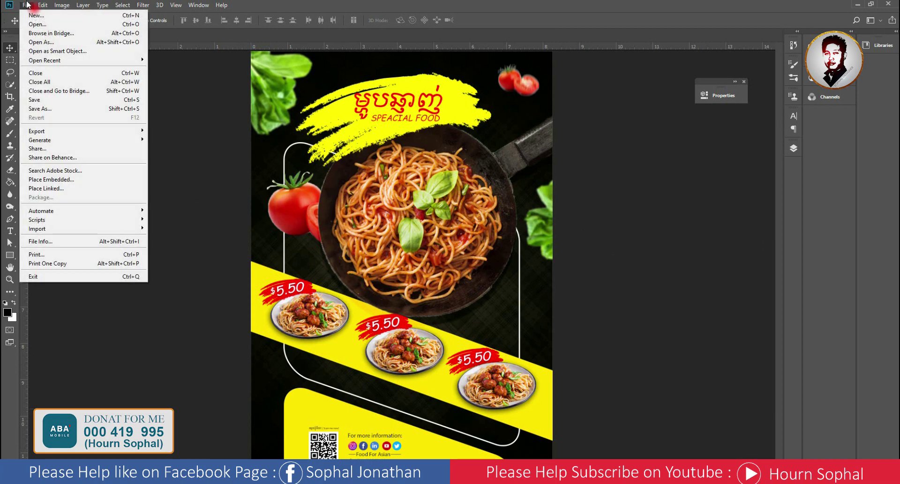
pyautogui.click(38, 17)
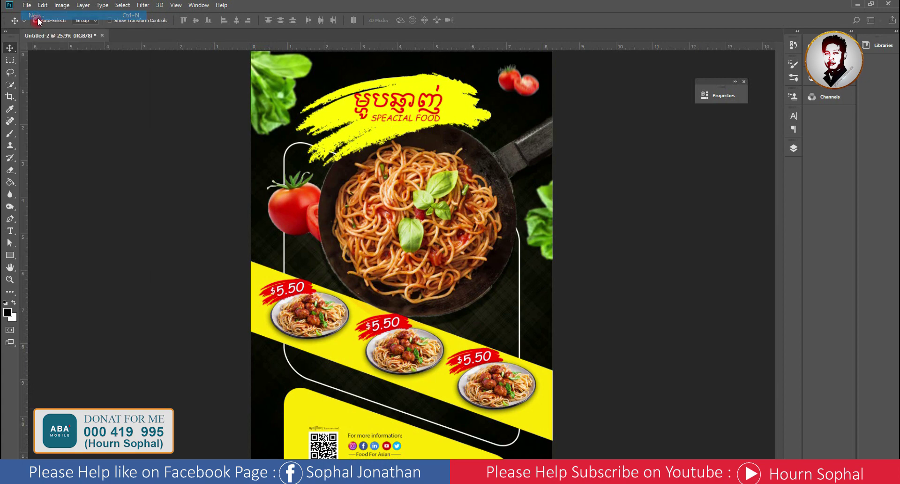
# Pick the Print A4 preset and name the document Poster04
pyautogui.click(419, 90)
pyautogui.click(514, 190)
pyautogui.click(610, 129)
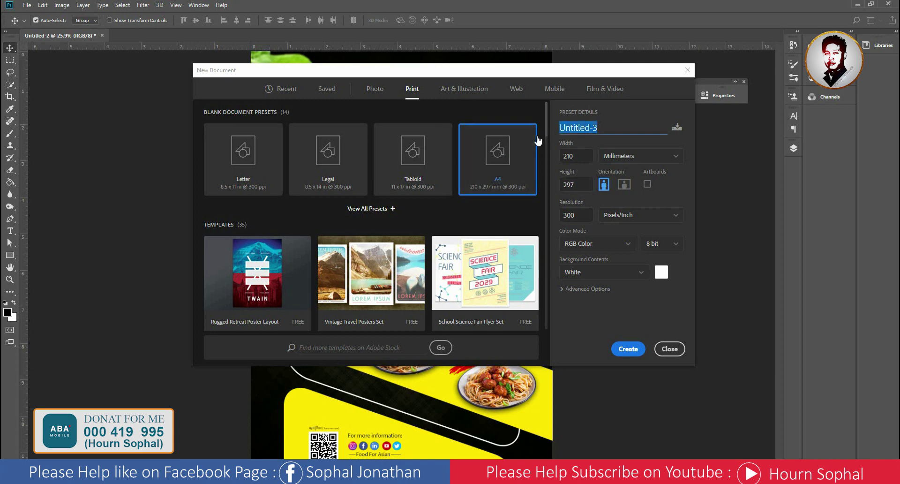
pyautogui.write('pOSTER')
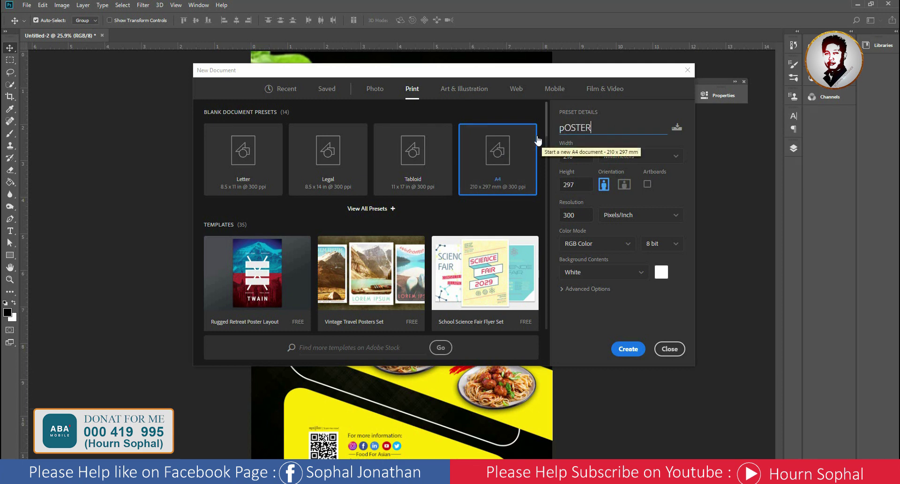
pyautogui.press('BackSpace')
pyautogui.press('BackSpace')
pyautogui.press('BackSpace')
pyautogui.write('Poster')
# Check the 210 mm width and 300 ppi resolution, then create the document
pyautogui.click(569, 156)
pyautogui.moveTo(593, 163)
pyautogui.mouseDown()
pyautogui.moveTo(561, 158)
pyautogui.moveTo(564, 188)
pyautogui.mouseUp()
pyautogui.moveTo(576, 154)
pyautogui.mouseDown()
pyautogui.moveTo(553, 162)
pyautogui.moveTo(558, 187)
pyautogui.mouseUp()
pyautogui.moveTo(584, 216); pyautogui.dragTo(550, 210)
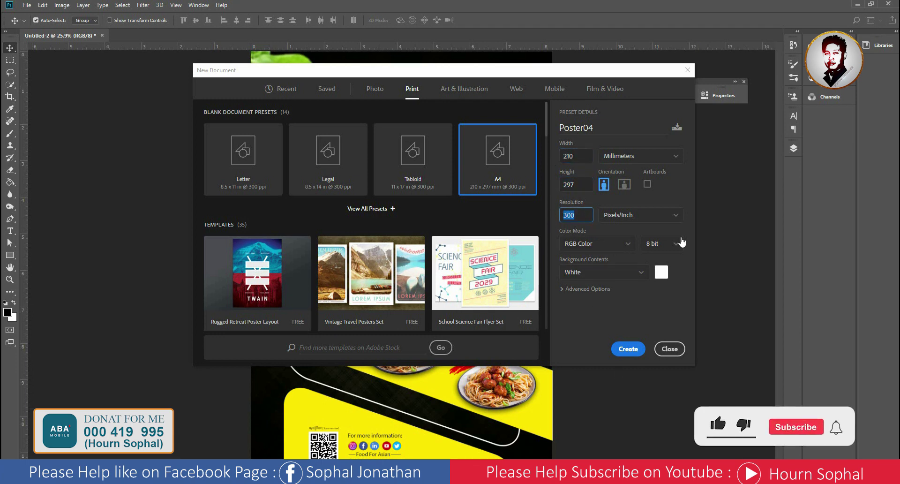
pyautogui.click(630, 351)
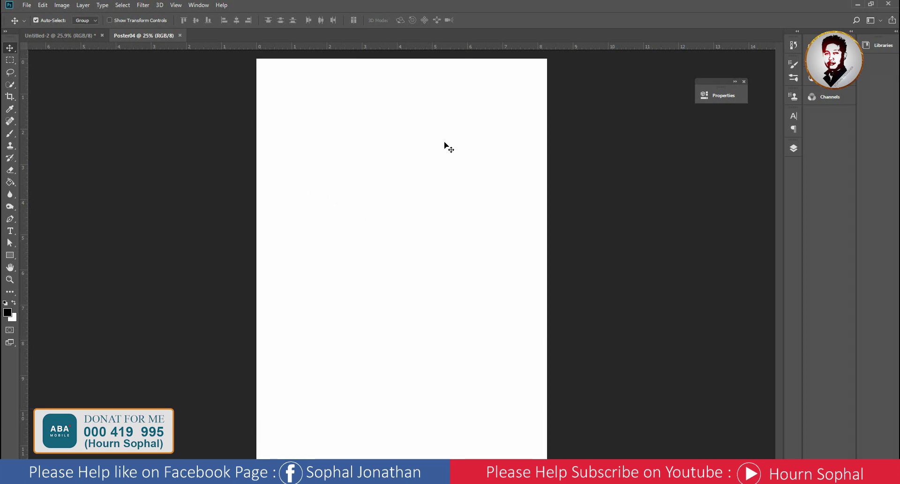
pyautogui.click(27, 5)
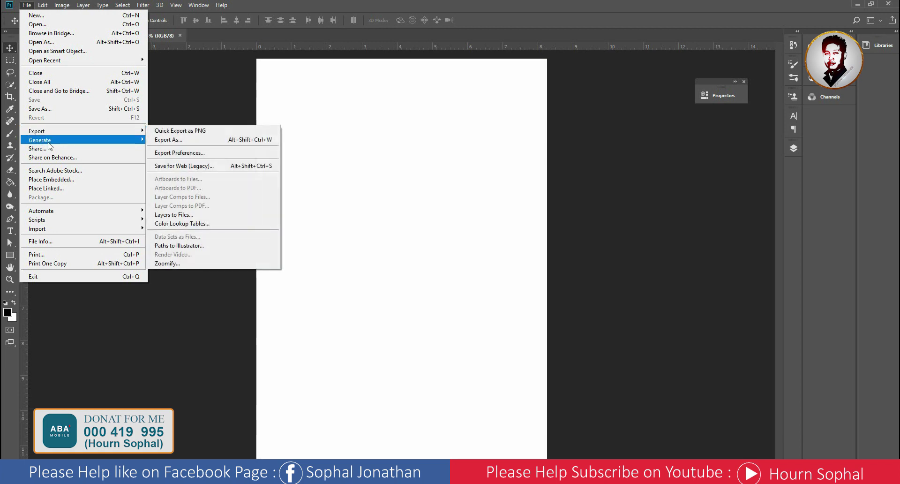
# Place wallpaper-1161962.jpg into Poster04 as a linked image
pyautogui.click(60, 190)
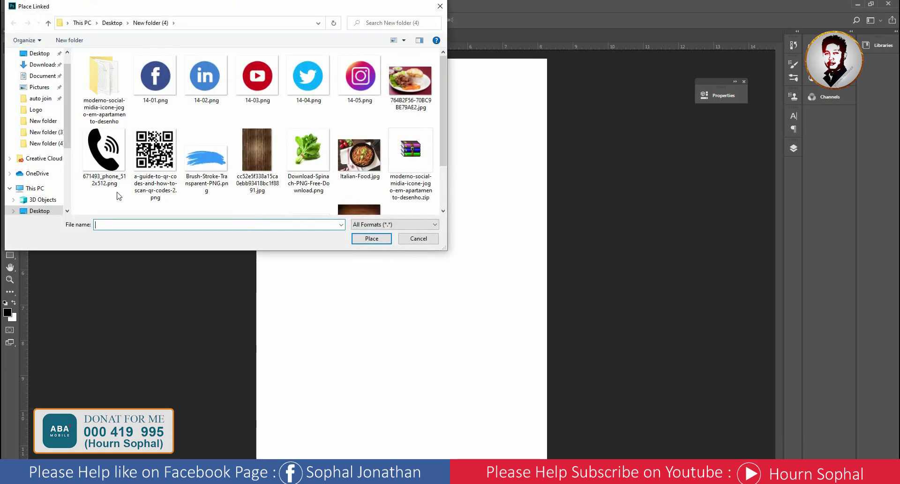
pyautogui.moveTo(265, 9); pyautogui.dragTo(352, 9)
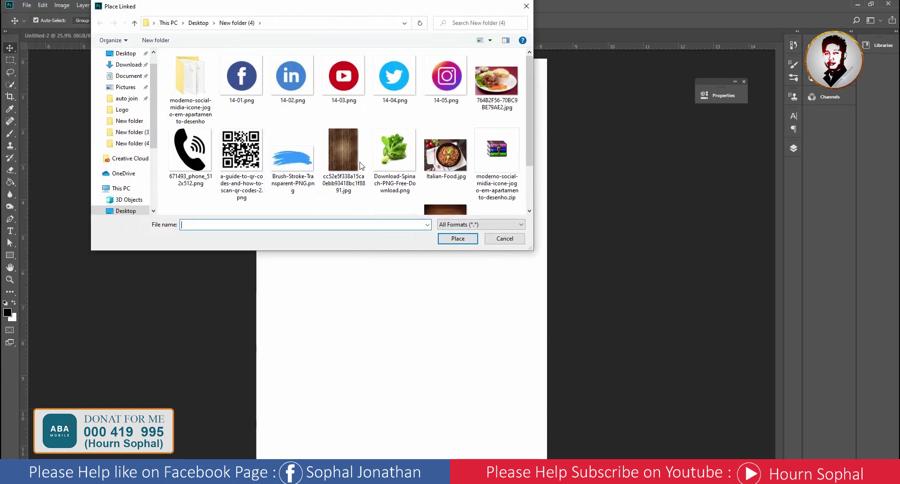
pyautogui.moveTo(526, 252); pyautogui.dragTo(526, 362)
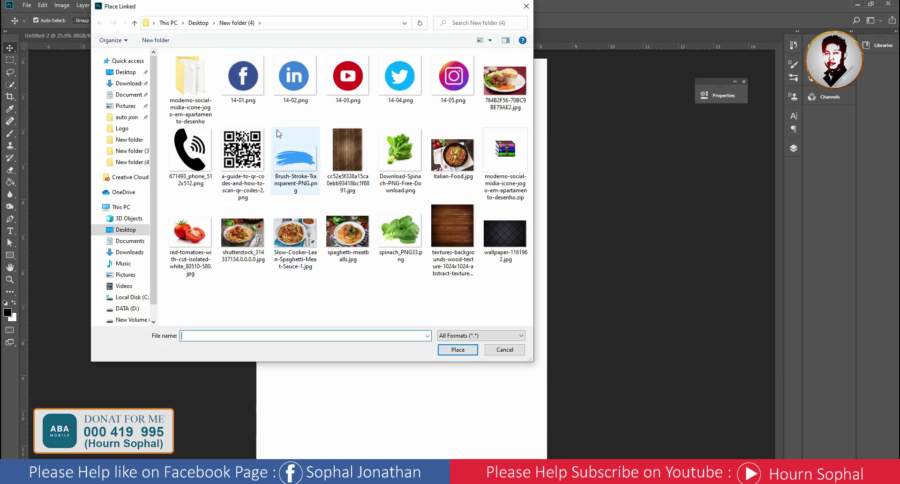
pyautogui.click(515, 234)
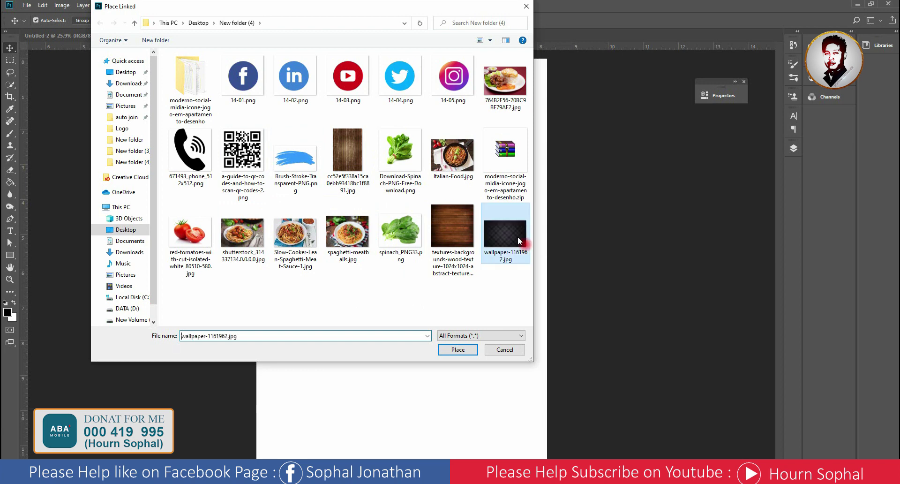
pyautogui.click(455, 352)
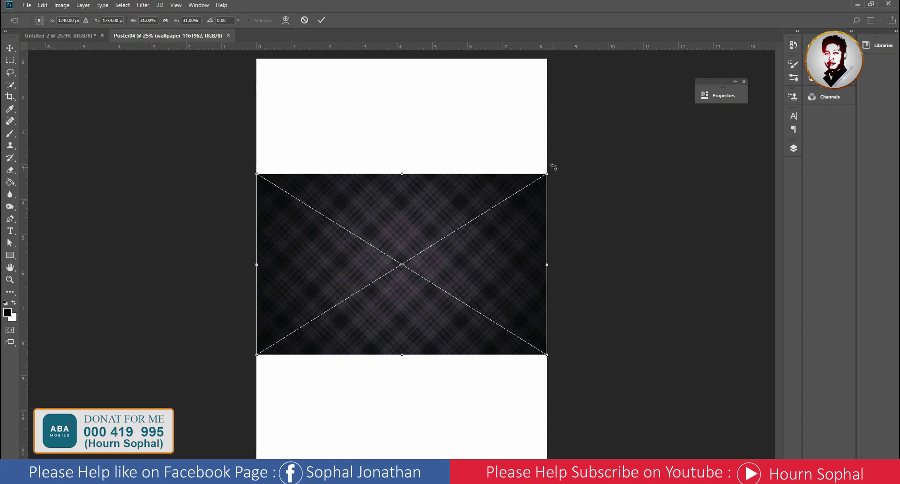
# Rotate the wallpaper 90°, scale it to about 51.10% to fill the page, and commit
pyautogui.moveTo(554, 167)
pyautogui.mouseDown()
pyautogui.moveTo(504, 396)
pyautogui.moveTo(573, 270)
pyautogui.moveTo(572, 285)
pyautogui.mouseUp()
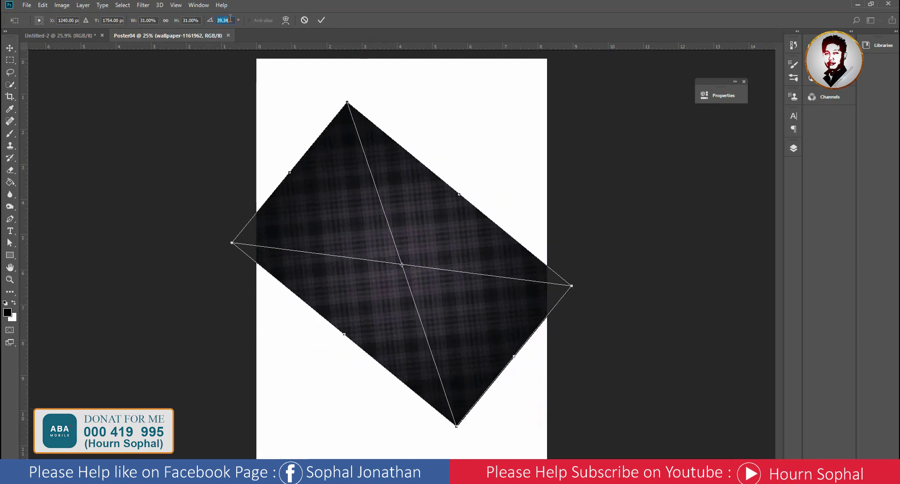
pyautogui.doubleClick(219, 21)
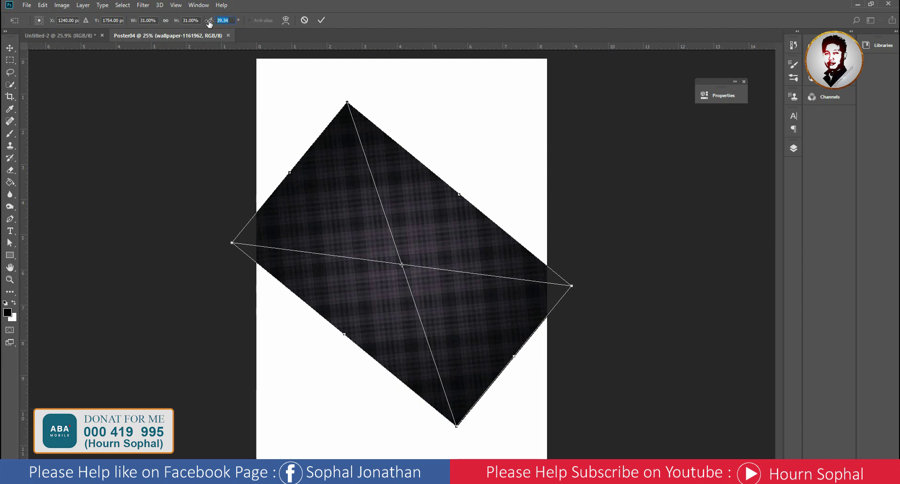
pyautogui.write('90')
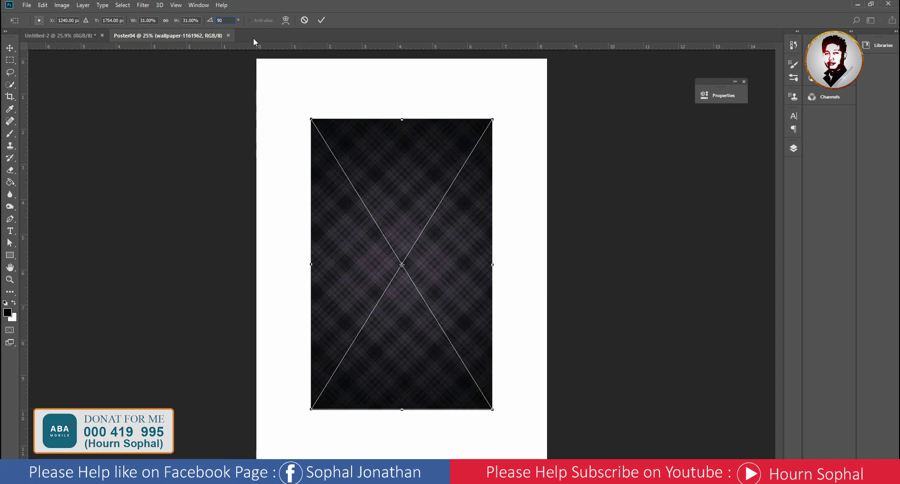
pyautogui.press('Return')
pyautogui.click(228, 22)
pyautogui.click(426, 237)
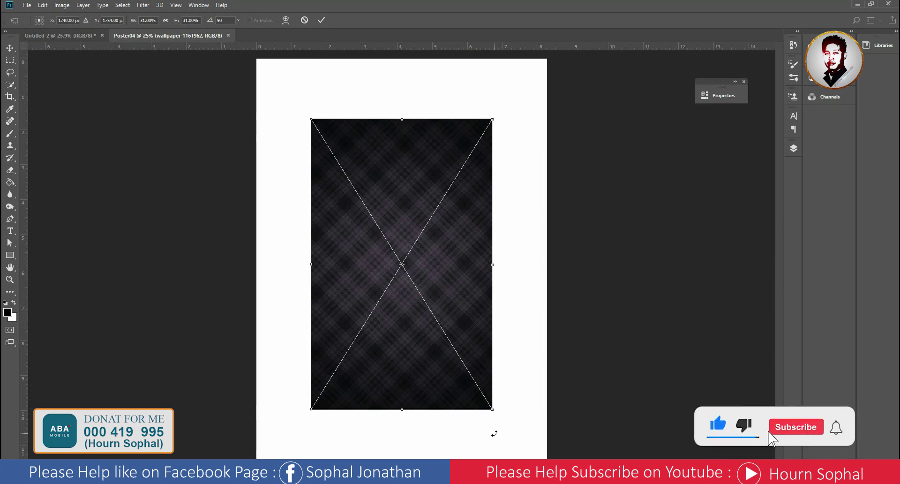
pyautogui.moveTo(494, 411)
pyautogui.mouseDown()
pyautogui.moveTo(504, 428)
pyautogui.moveTo(762, 436)
pyautogui.mouseUp()
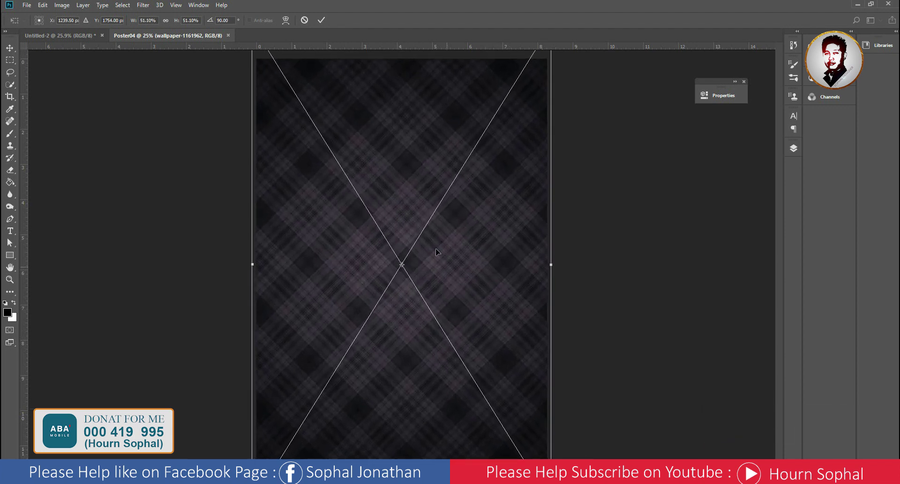
pyautogui.scroll(-2, 439, 252)
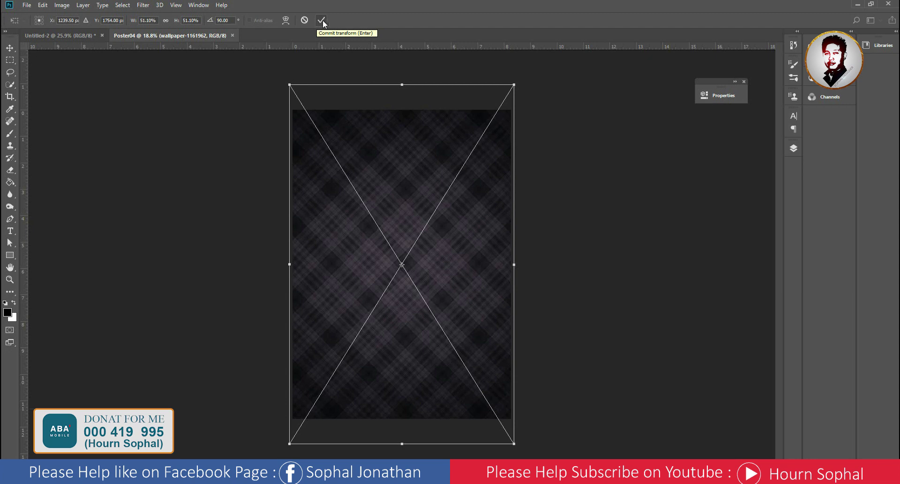
pyautogui.click(321, 21)
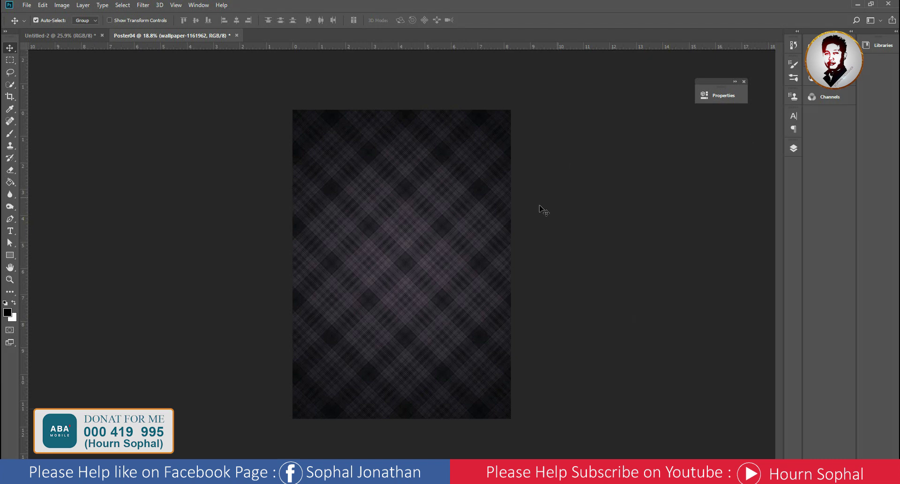
pyautogui.scroll(1, 386, 226)
# Add a new empty Layer 1 above the wallpaper layer
pyautogui.scroll(1, 388, 225)
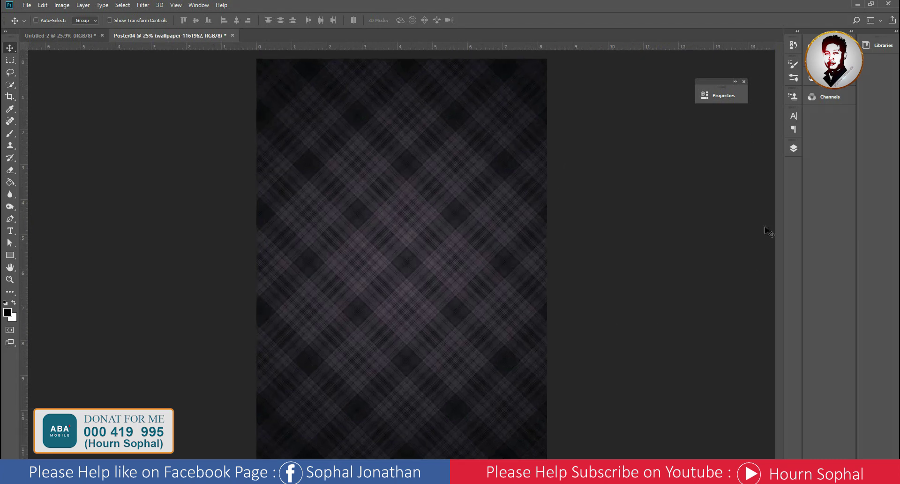
pyautogui.click(794, 149)
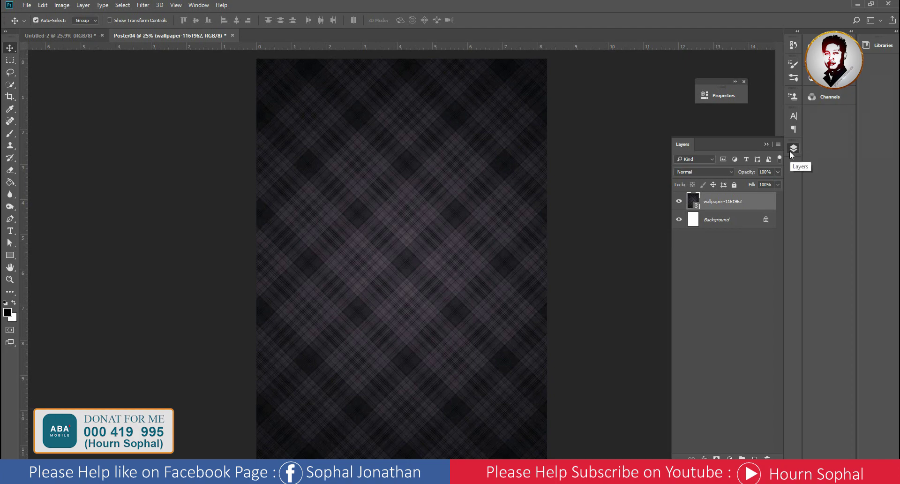
pyautogui.click(198, 7)
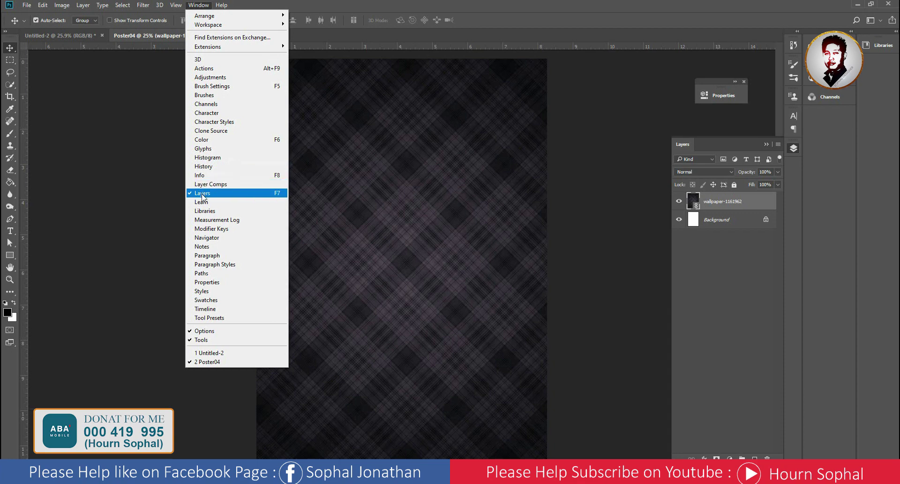
pyautogui.click(305, 181)
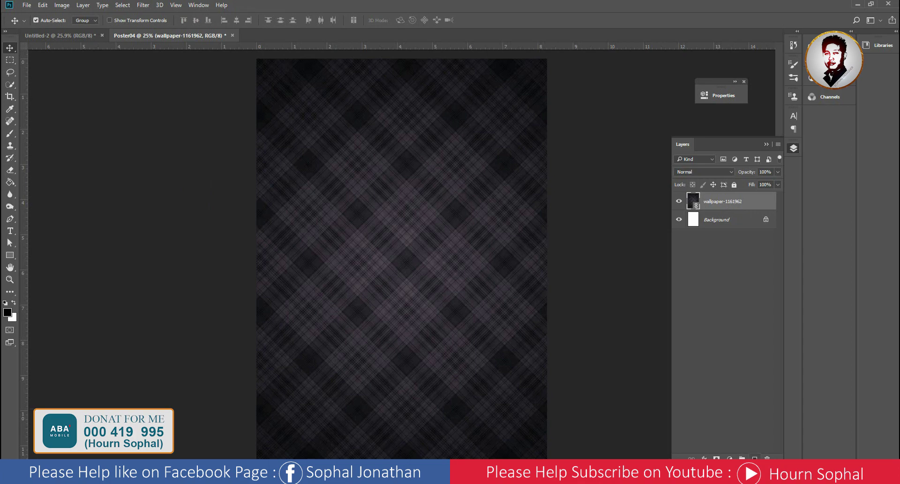
pyautogui.click(755, 457)
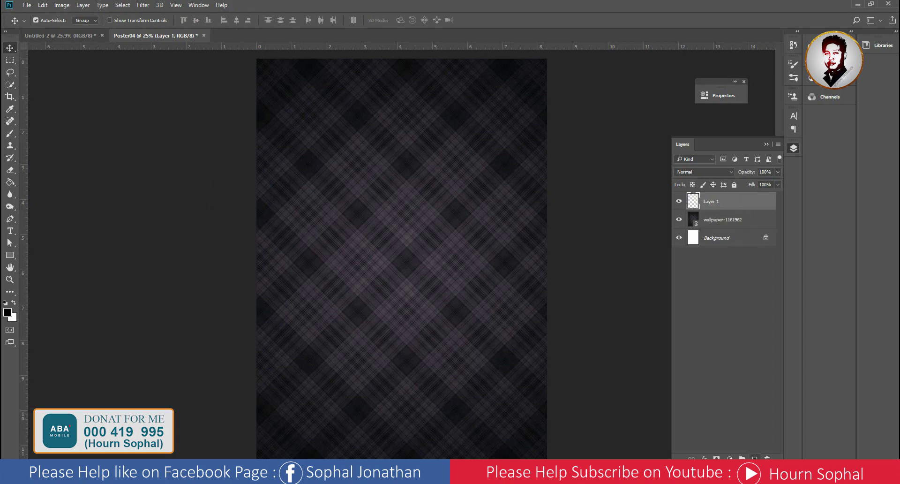
# Draw a rectangular marquee selection covering the whole poster canvas
pyautogui.click(10, 60)
pyautogui.click(40, 62)
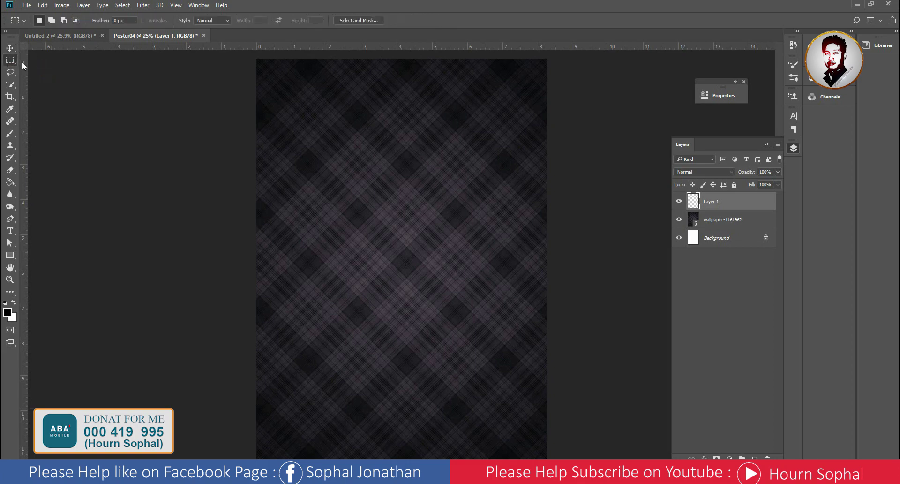
pyautogui.rightClick(13, 64)
pyautogui.click(47, 61)
pyautogui.moveTo(241, 50); pyautogui.dragTo(308, 53)
pyautogui.moveTo(249, 56); pyautogui.dragTo(551, 461)
pyautogui.click(7, 183)
pyautogui.click(8, 183)
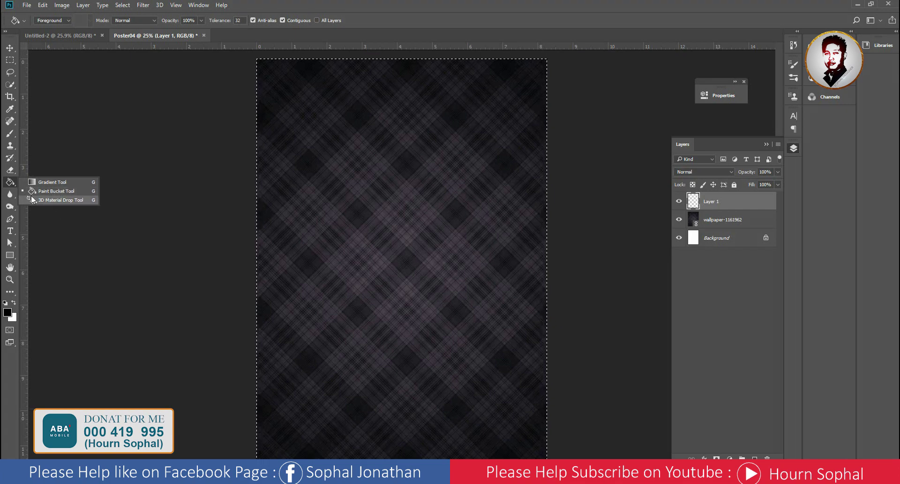
# Fill the selected area of Layer 1 with black
pyautogui.click(63, 192)
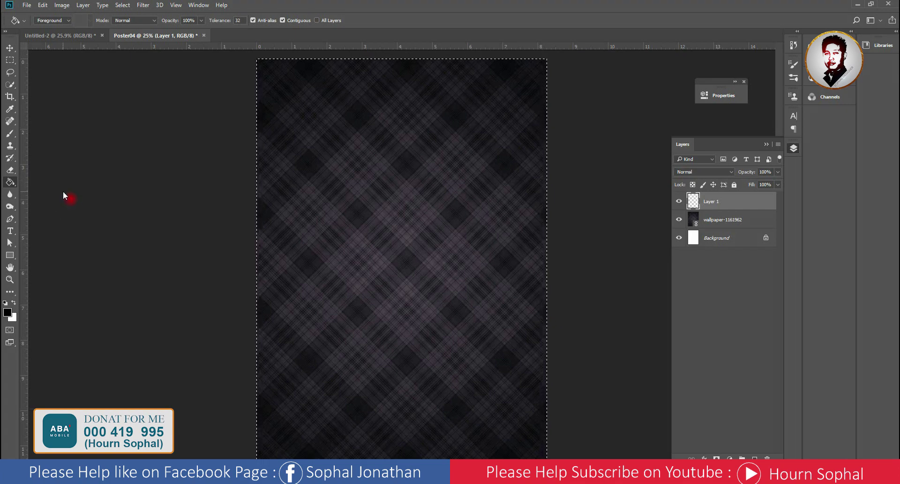
pyautogui.click(8, 313)
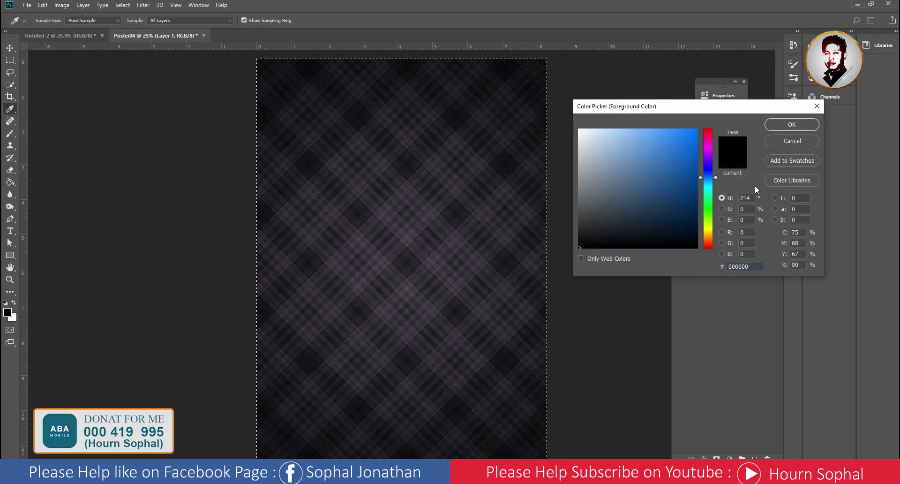
pyautogui.click(788, 124)
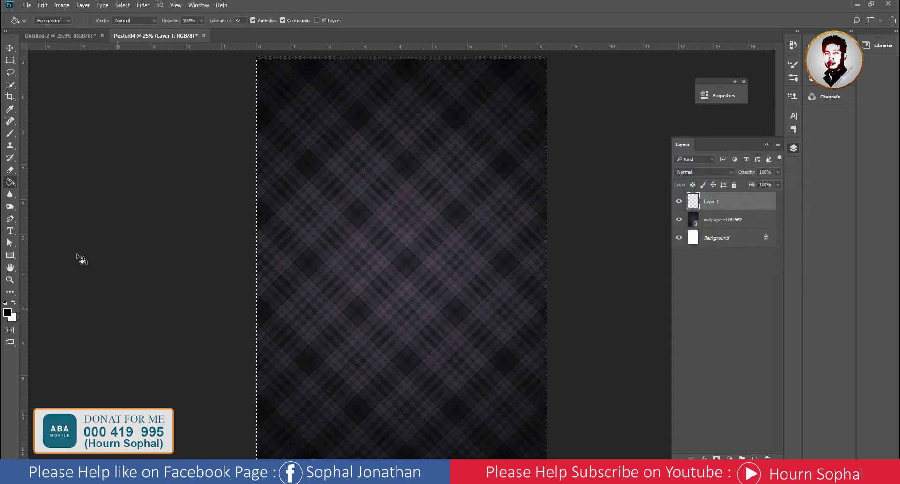
pyautogui.click(420, 222)
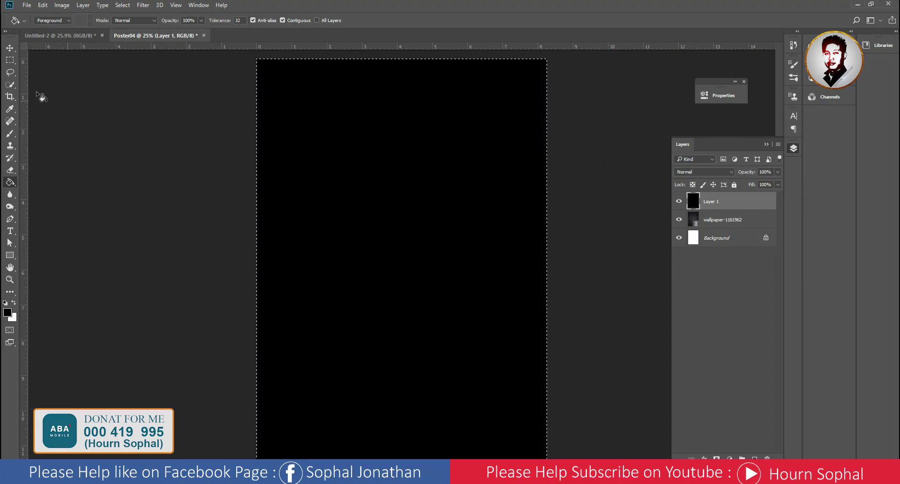
# Deselect, then toggle Layer 1's visibility off and on to check the wallpaper
pyautogui.click(9, 48)
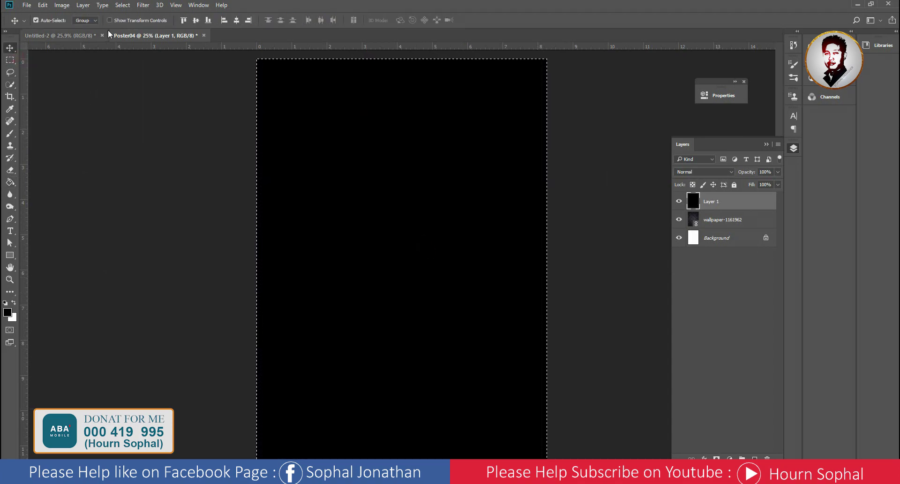
pyautogui.click(122, 5)
pyautogui.click(125, 24)
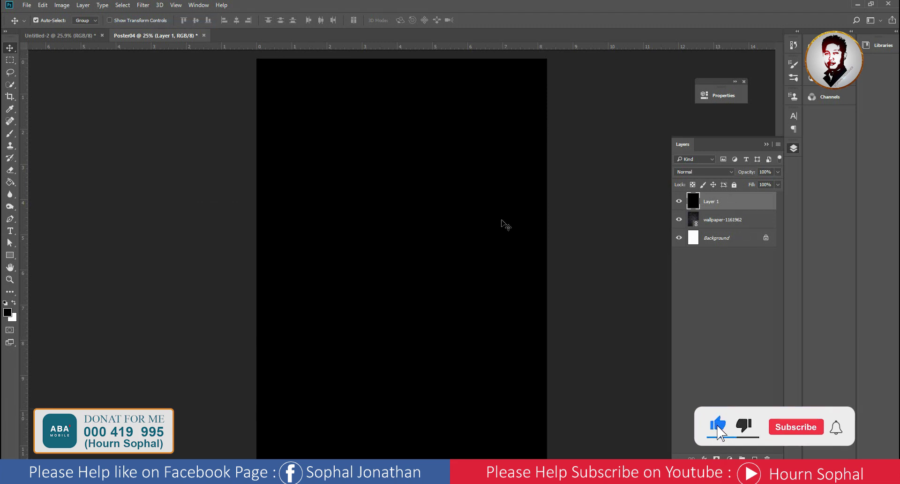
pyautogui.click(678, 203)
pyautogui.click(678, 201)
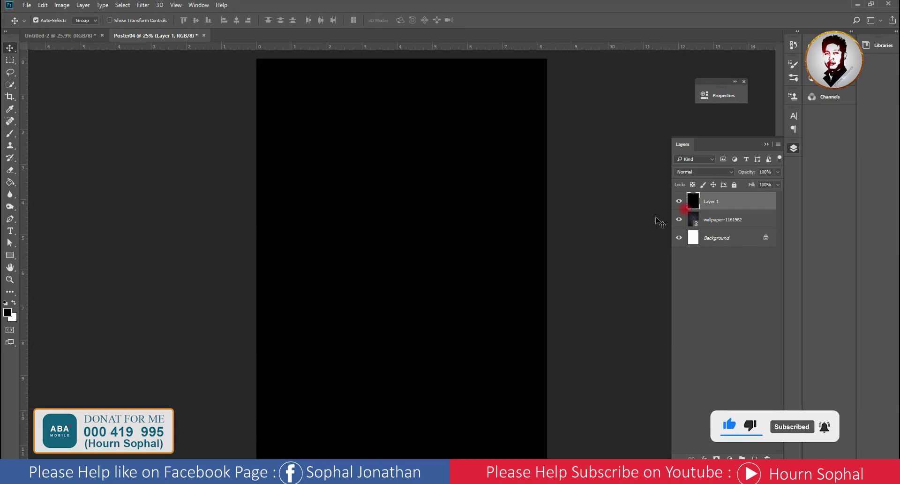
pyautogui.click(10, 169)
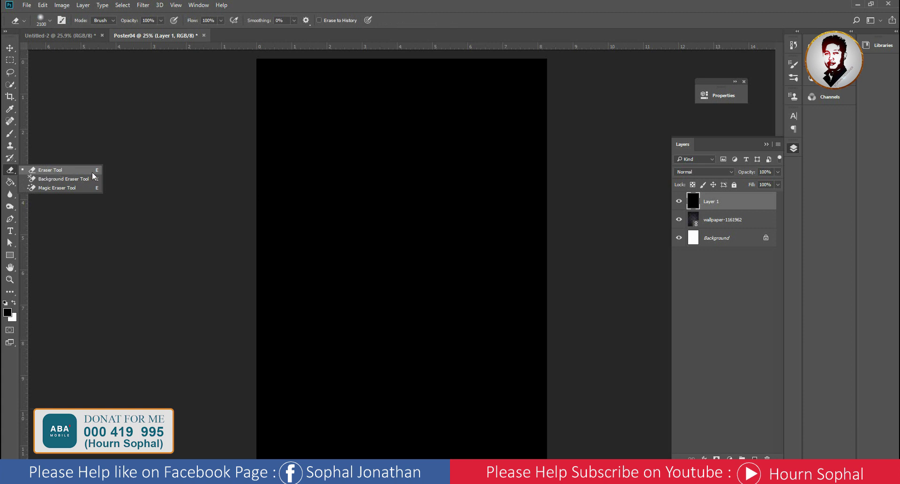
# Erase the black layer's centre with a 2100 px, 0% hardness soft eraser
pyautogui.click(51, 171)
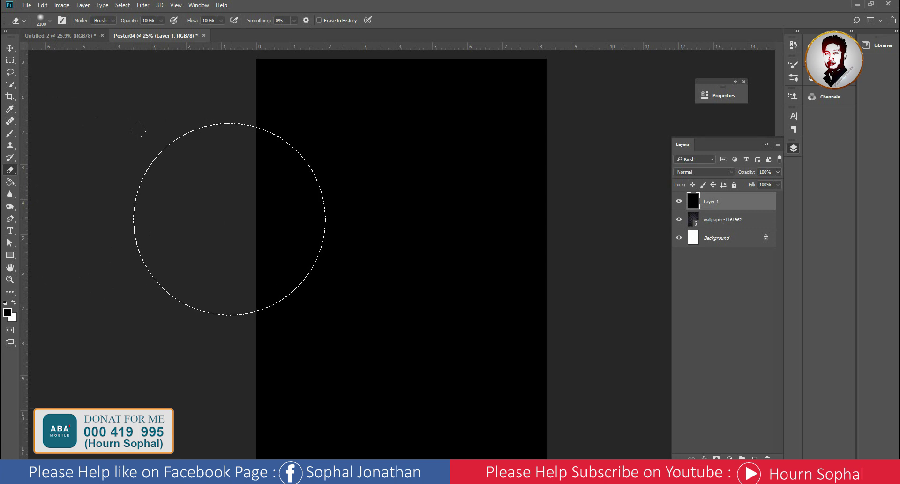
pyautogui.click(50, 21)
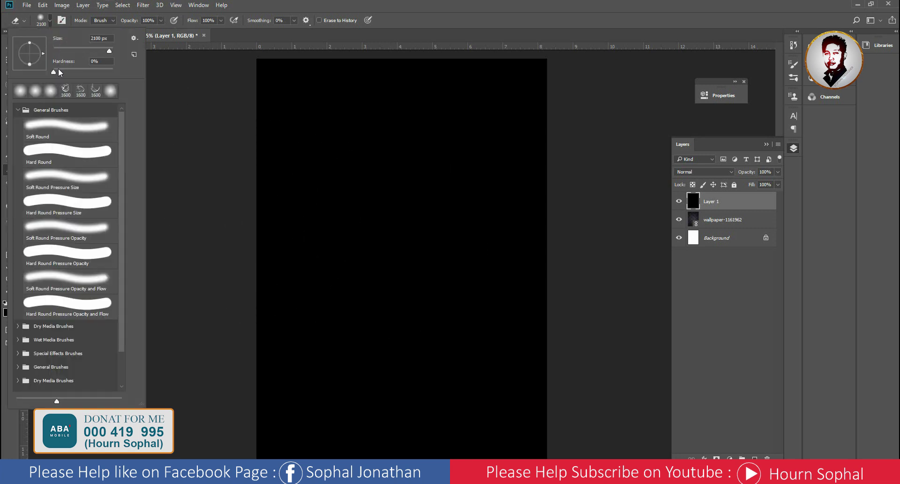
pyautogui.moveTo(53, 72); pyautogui.dragTo(45, 75)
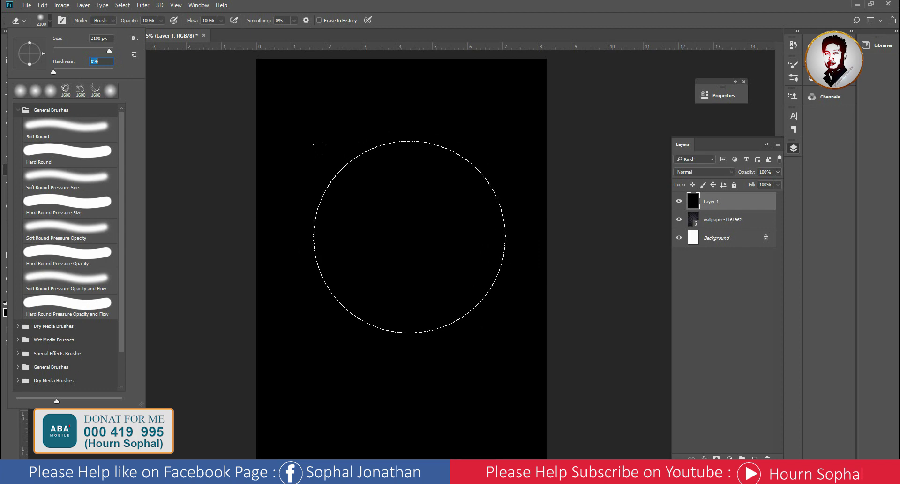
pyautogui.press('Return')
pyautogui.click(409, 237)
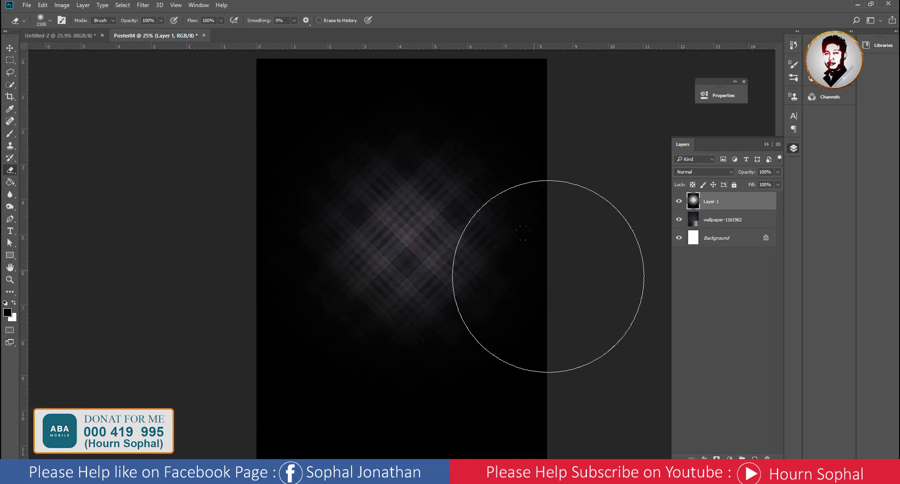
# Set Layer 1's opacity to 90%
pyautogui.click(10, 48)
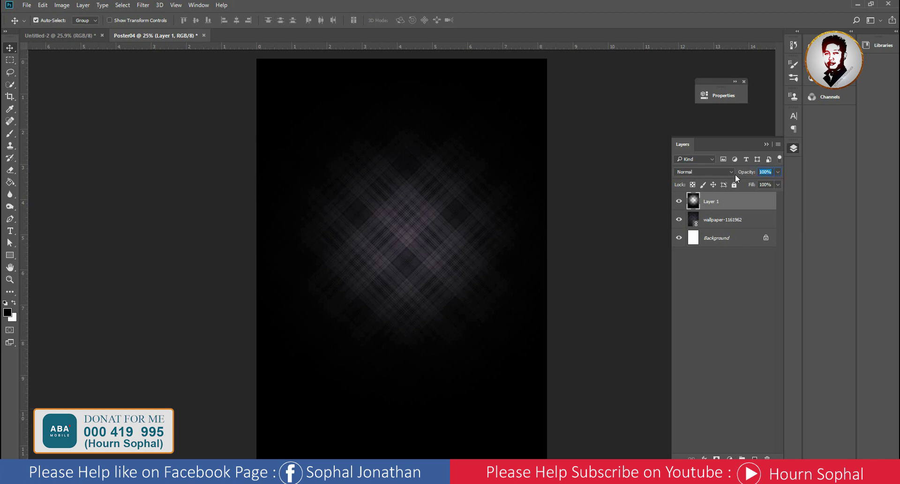
pyautogui.write('90')
pyautogui.click(427, 432)
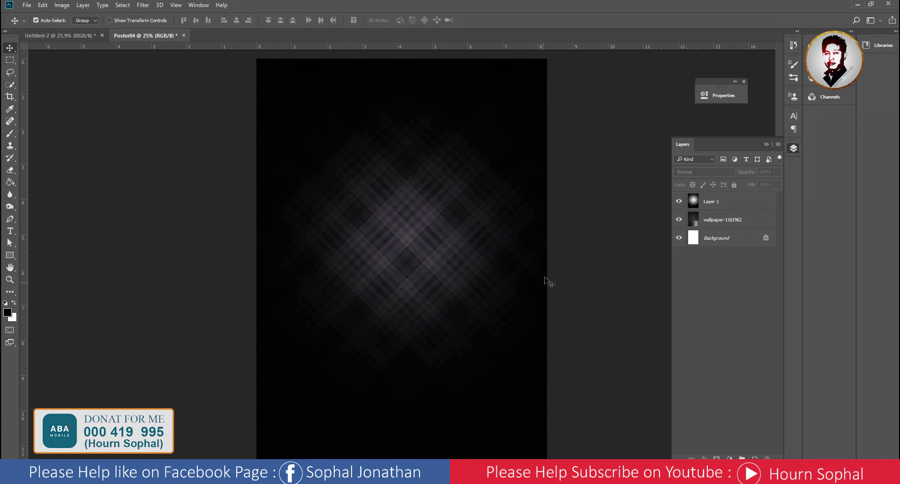
pyautogui.click(728, 206)
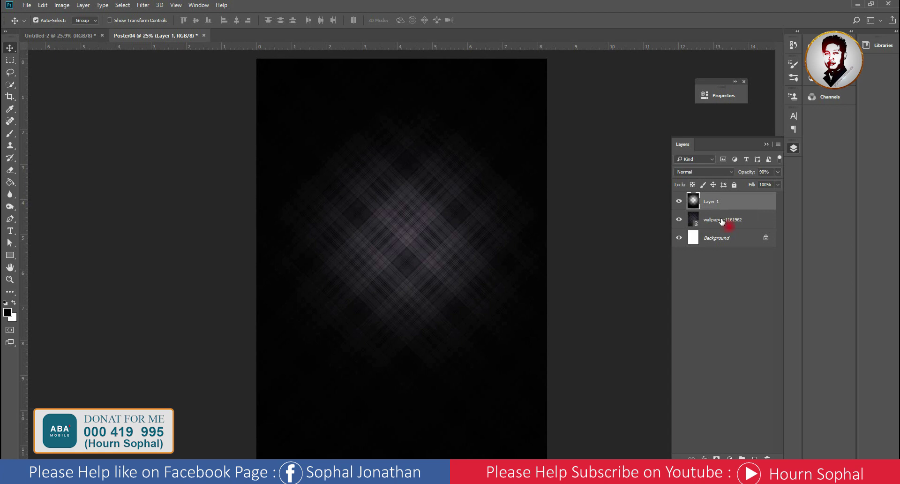
# Group Layer 1 and the wallpaper into a red-tagged group named Background
pyautogui.keyDown('shift'); pyautogui.click(721, 220); pyautogui.keyUp('shift')
pyautogui.click(719, 204)
pyautogui.keyDown('shift'); pyautogui.click(722, 228); pyautogui.keyUp('shift')
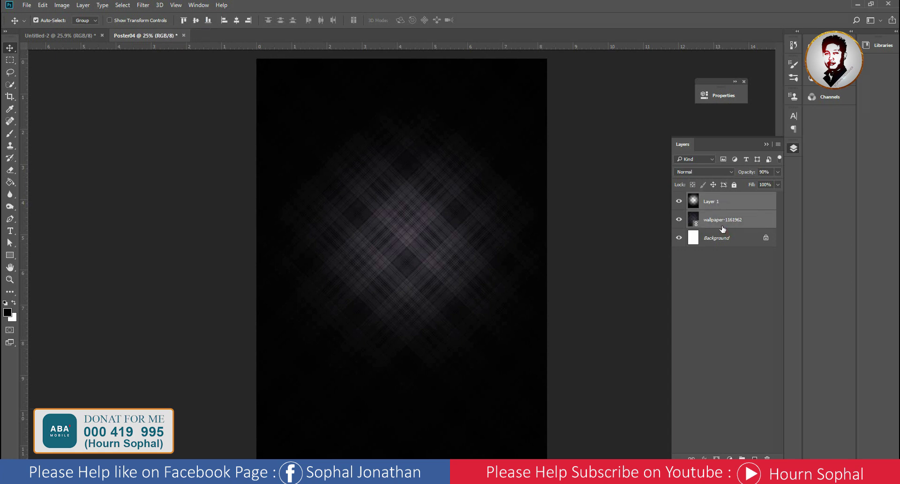
pyautogui.rightClick(740, 206)
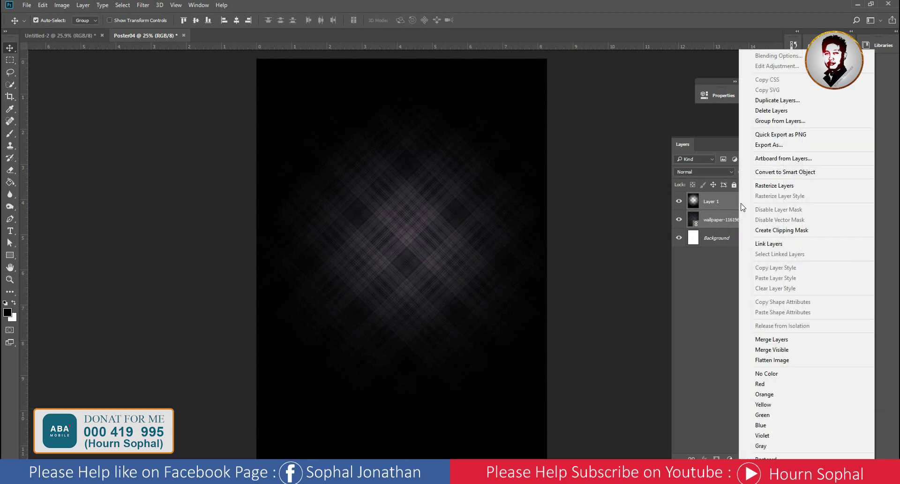
pyautogui.click(785, 122)
pyautogui.write('Background')
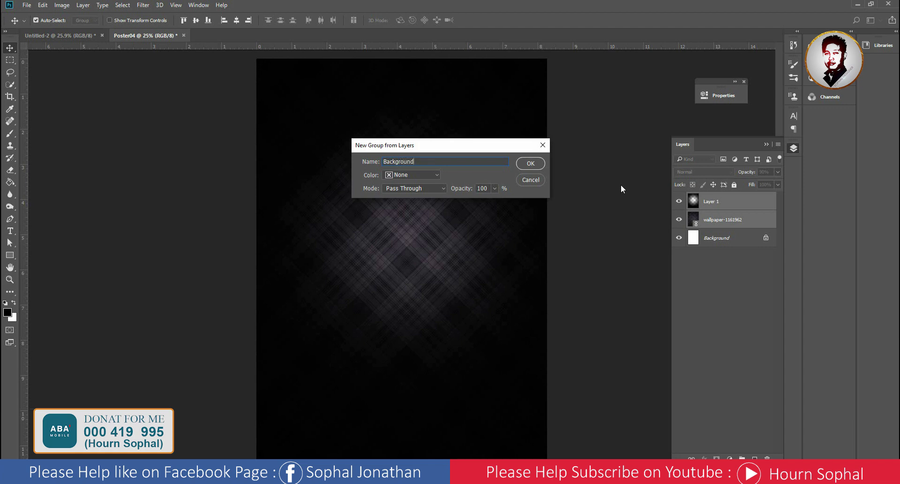
pyautogui.click(433, 176)
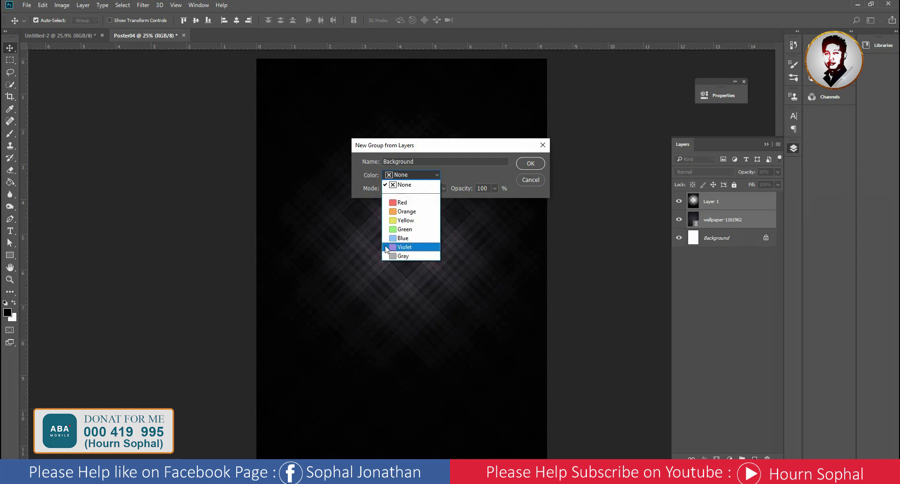
pyautogui.click(415, 204)
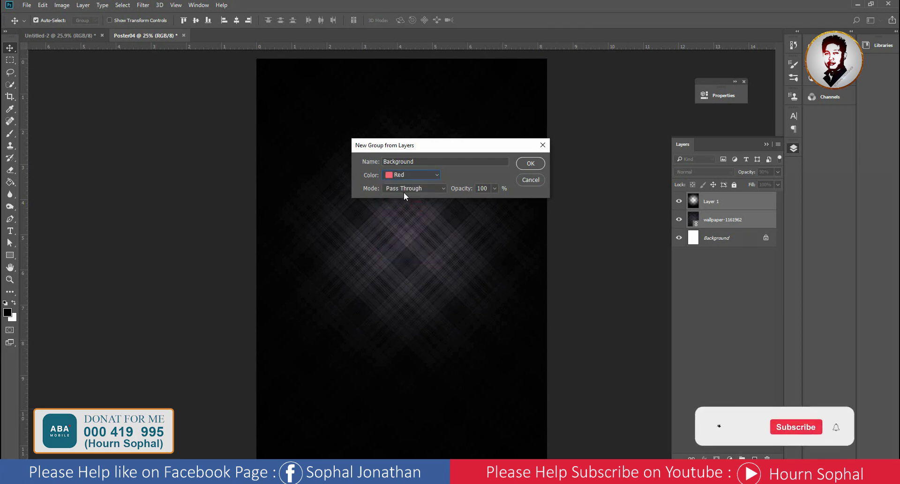
pyautogui.click(530, 163)
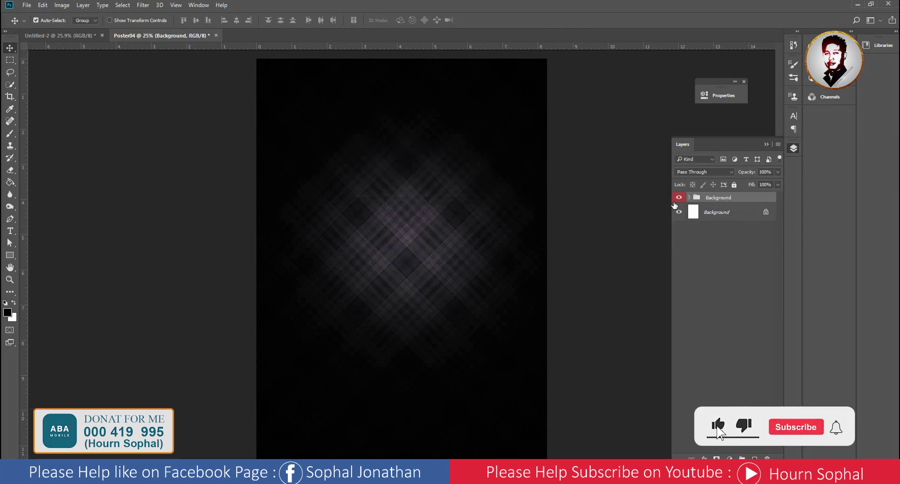
# Lock the Background group completely and delete the white Background layer
pyautogui.click(735, 185)
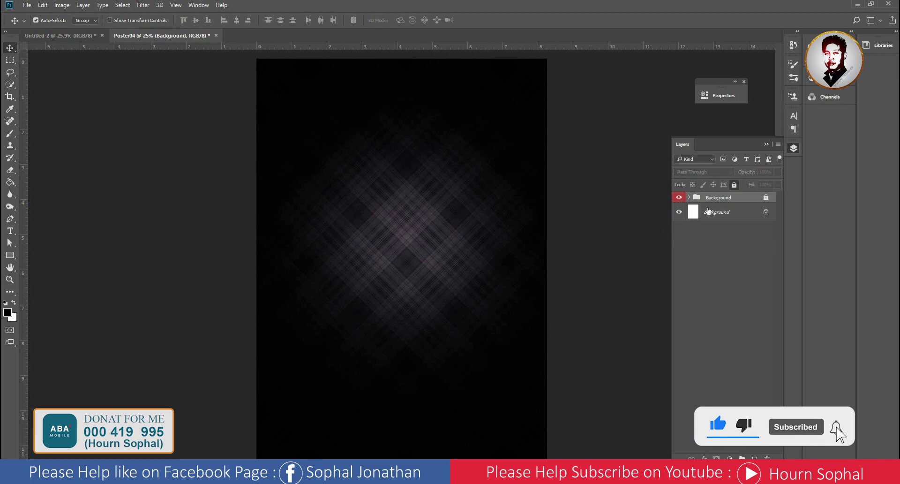
pyautogui.click(695, 216)
pyautogui.press('Delete')
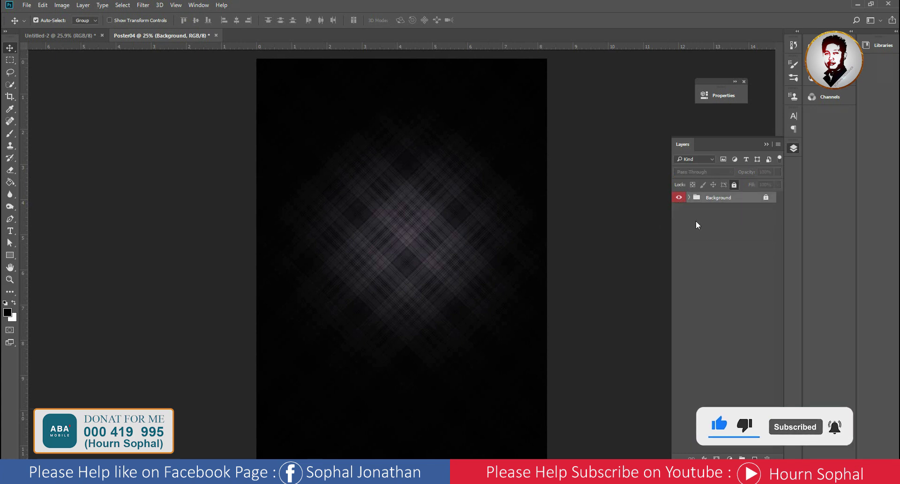
pyautogui.moveTo(254, 246); pyautogui.dragTo(443, 232)
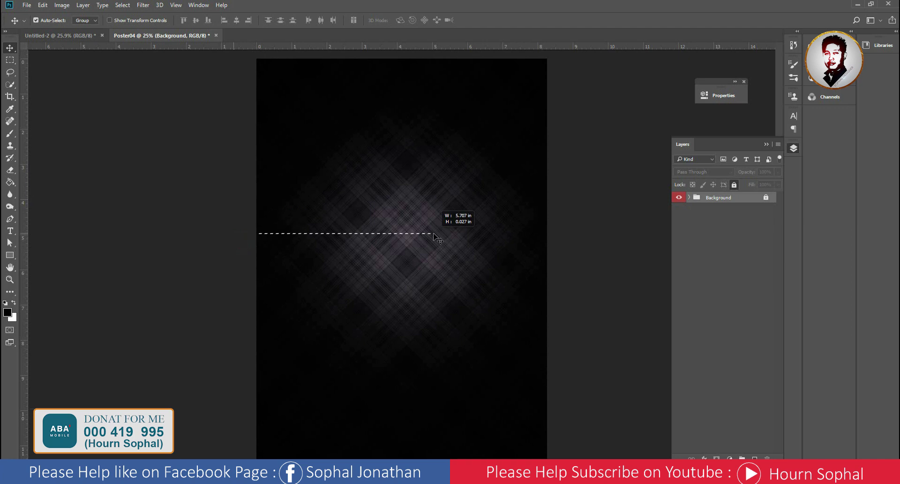
# Drag around the Poster04 canvas, then bring up the File menu
pyautogui.moveTo(462, 350); pyautogui.dragTo(489, 164)
pyautogui.moveTo(443, 243)
pyautogui.mouseDown()
pyautogui.moveTo(586, 197)
pyautogui.moveTo(281, 391)
pyautogui.mouseUp()
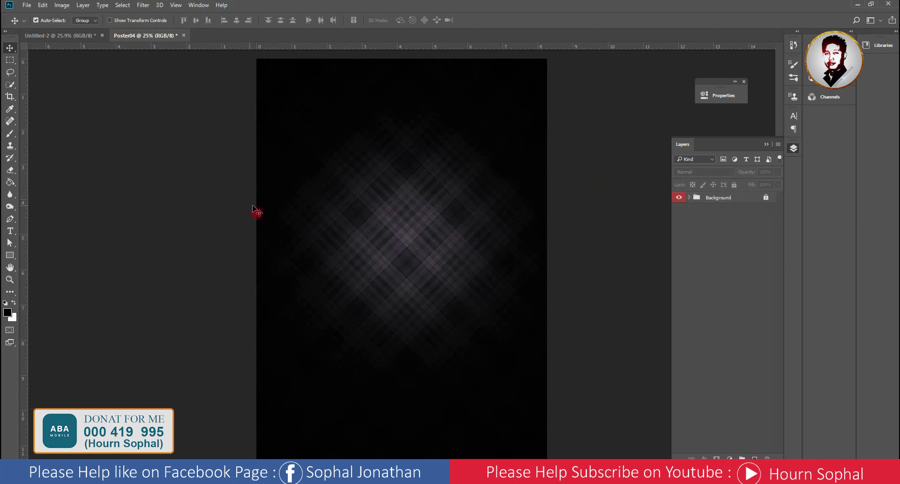
pyautogui.moveTo(575, 275); pyautogui.dragTo(202, 413)
pyautogui.moveTo(228, 193); pyautogui.dragTo(457, 281)
pyautogui.click(27, 5)
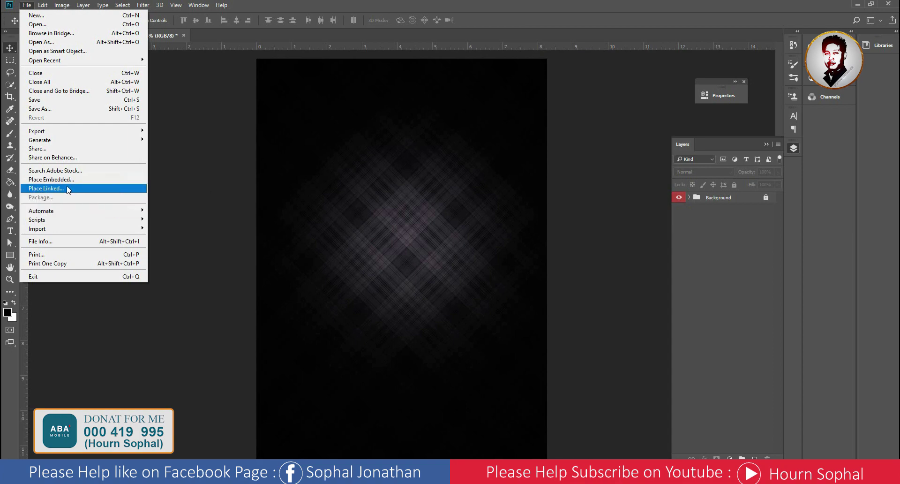
# Open Italian-Food.jpg and fit the whole photo in the window
pyautogui.click(47, 27)
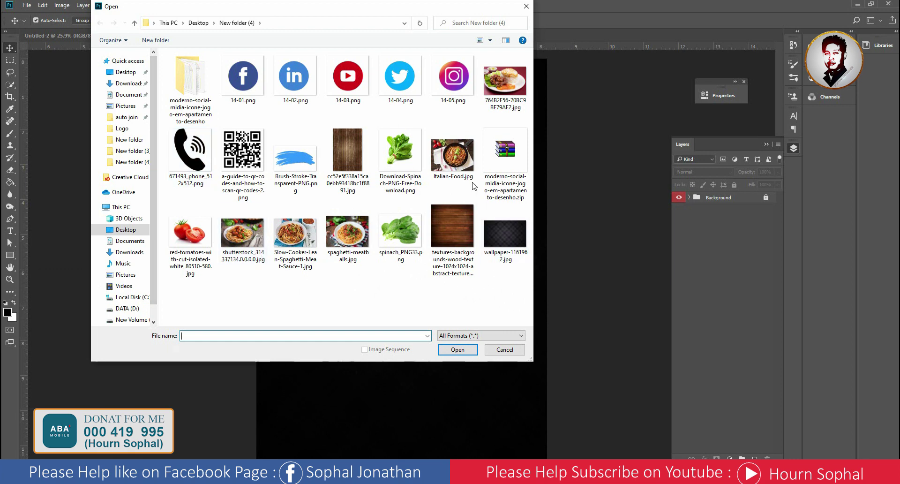
pyautogui.click(473, 174)
pyautogui.click(458, 350)
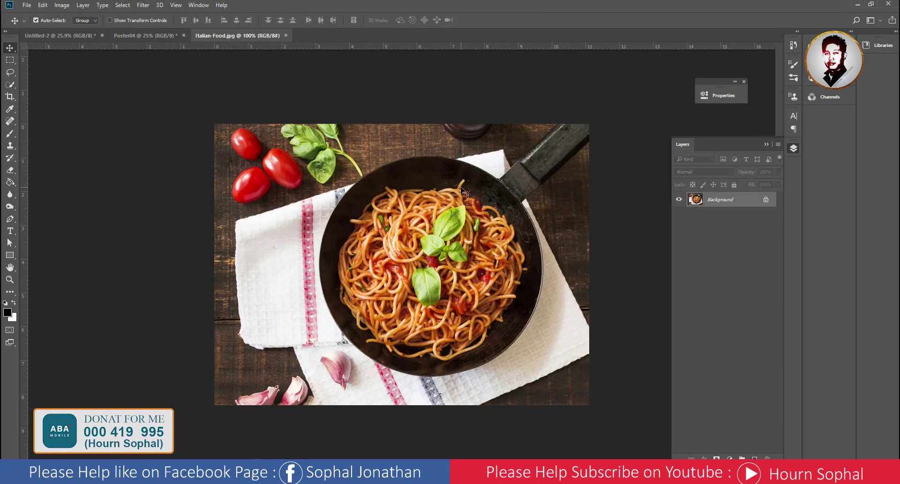
pyautogui.hotkey('ctrl', '0')
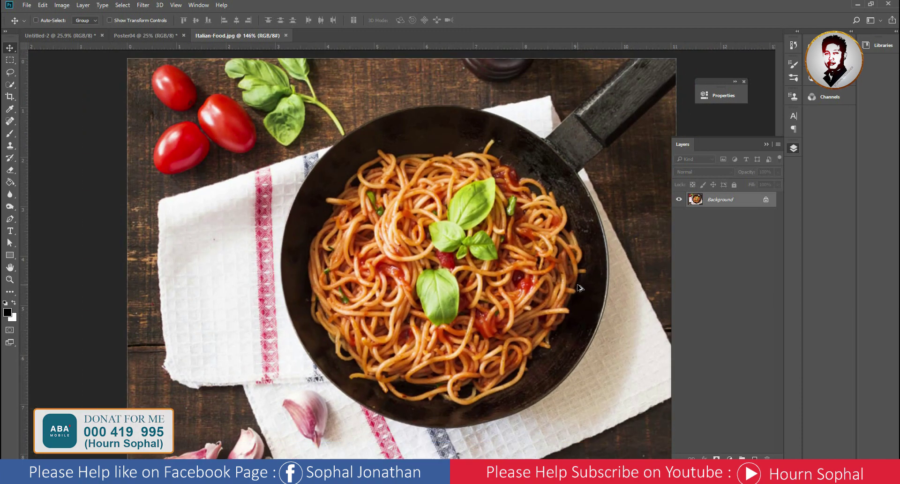
# Zoom and pan around the spaghetti pan, collapse the Layers panel, and select the Pen tool
pyautogui.scroll(1, 533, 261)
pyautogui.moveTo(533, 261); pyautogui.dragTo(470, 297)
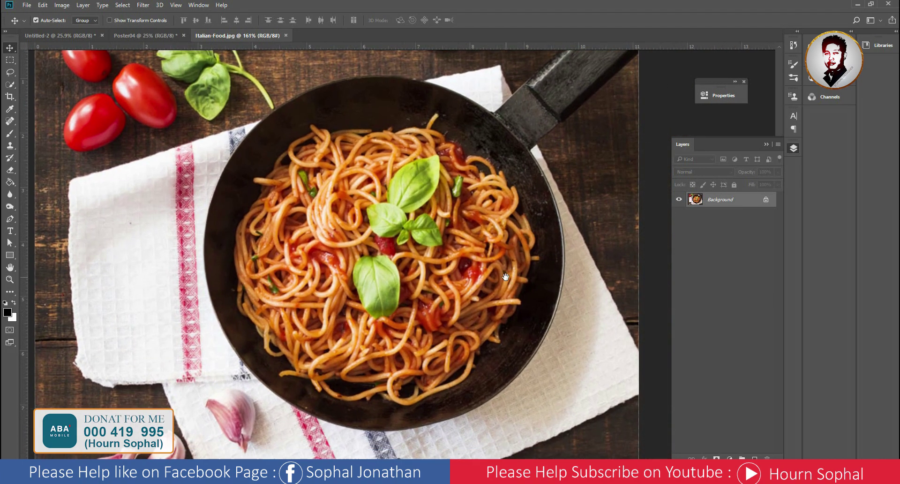
pyautogui.scroll(-1, 476, 301)
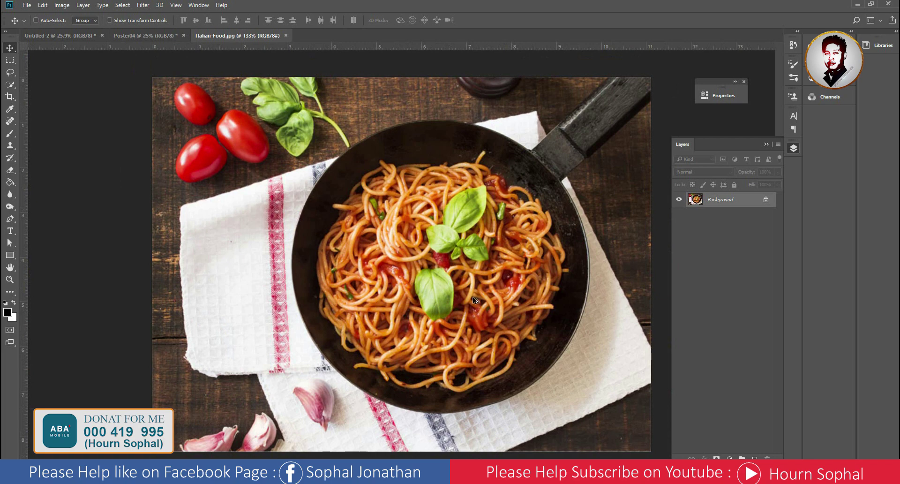
pyautogui.scroll(1, 524, 311)
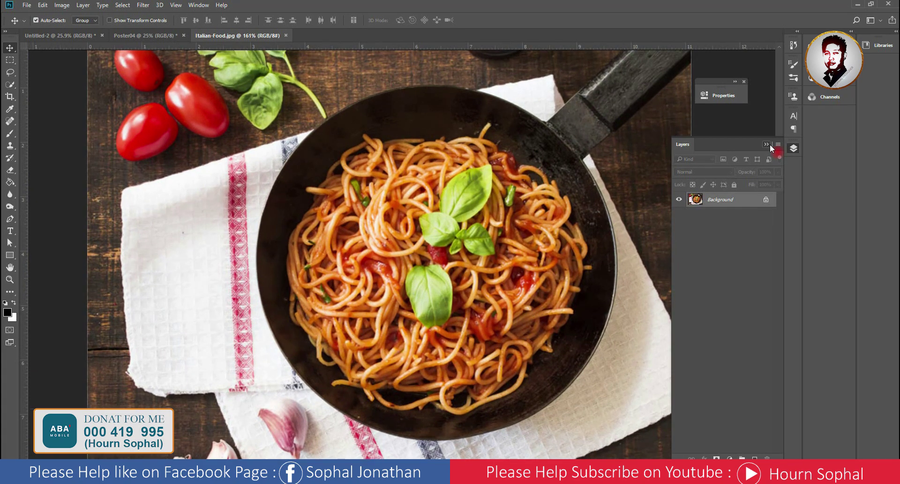
pyautogui.click(769, 145)
pyautogui.scroll(1, 539, 356)
pyautogui.moveTo(543, 359)
pyautogui.mouseDown()
pyautogui.moveTo(521, 345)
pyautogui.moveTo(535, 345)
pyautogui.mouseUp()
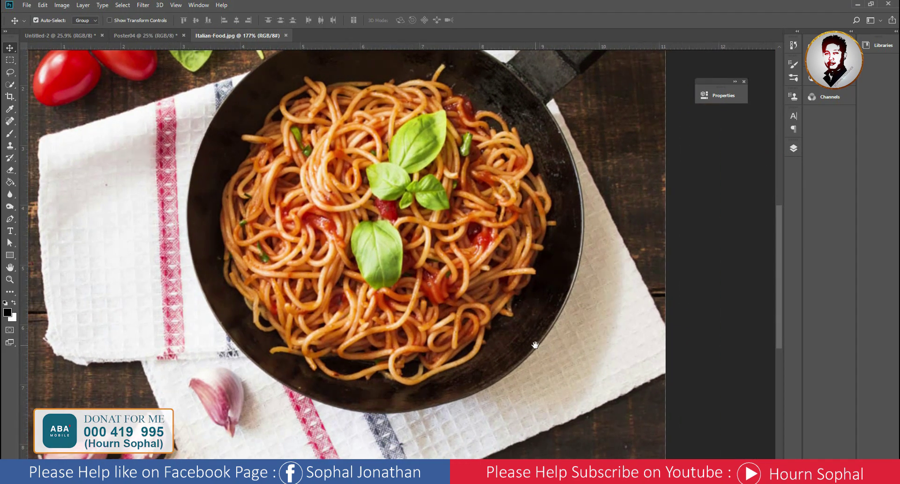
pyautogui.scroll(-1, 463, 322)
pyautogui.scroll(-1, 463, 322)
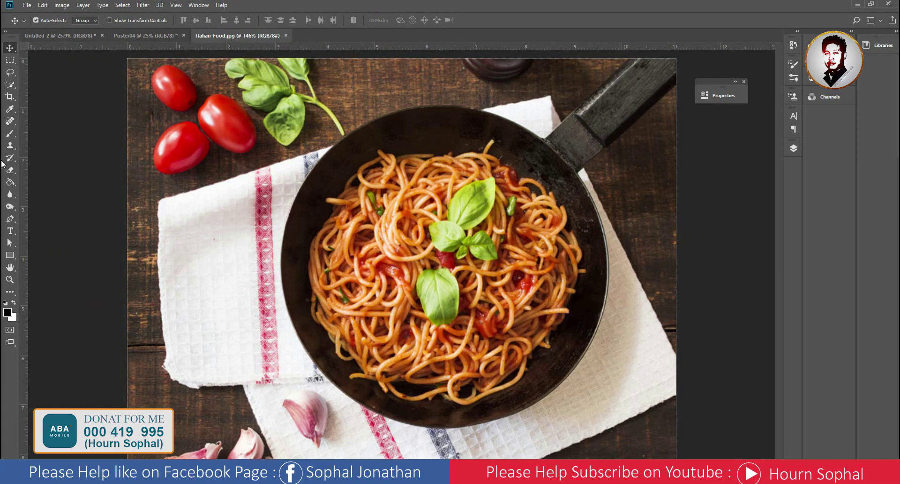
pyautogui.click(10, 96)
pyautogui.click(10, 85)
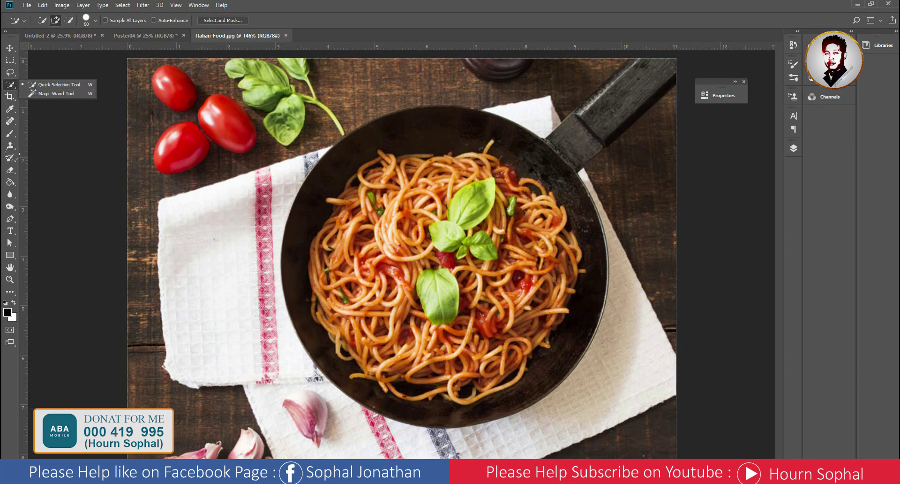
pyautogui.click(11, 222)
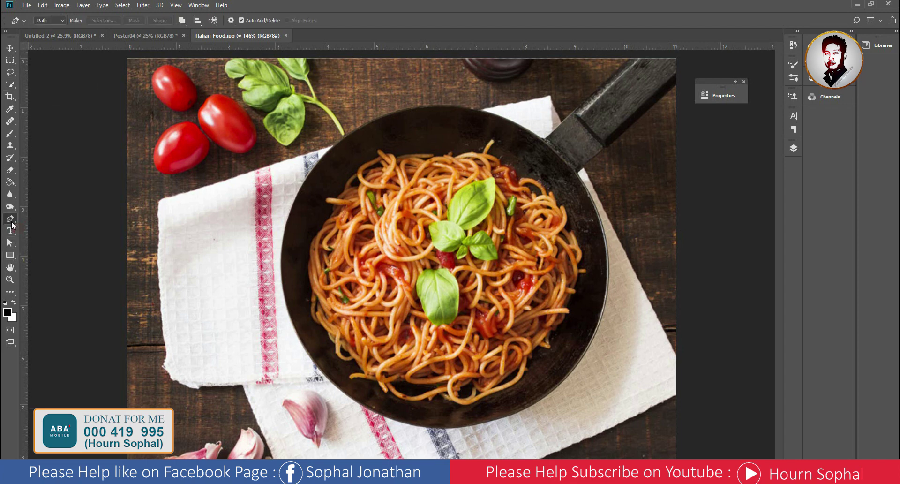
# With the standard Pen tool, start the path with anchors along the pan's right rim
pyautogui.rightClick(13, 226)
pyautogui.click(48, 221)
pyautogui.scroll(2, 475, 324)
pyautogui.moveTo(544, 381)
pyautogui.mouseDown()
pyautogui.moveTo(477, 236)
pyautogui.moveTo(453, 373)
pyautogui.moveTo(464, 324)
pyautogui.mouseUp()
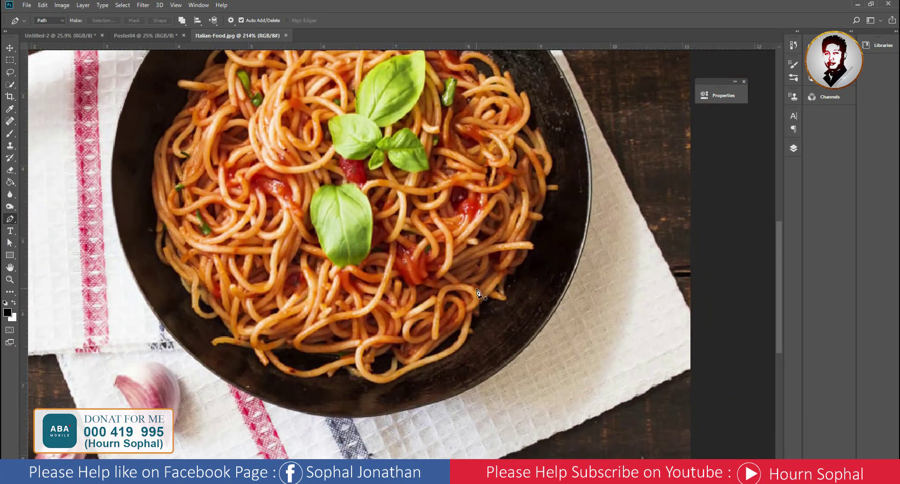
pyautogui.click(493, 379)
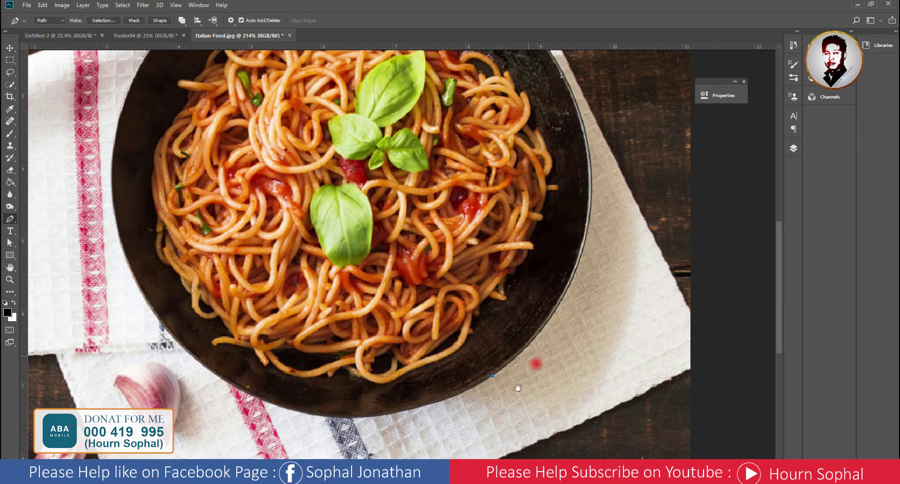
pyautogui.moveTo(555, 339); pyautogui.dragTo(537, 391)
pyautogui.moveTo(572, 279); pyautogui.dragTo(593, 172)
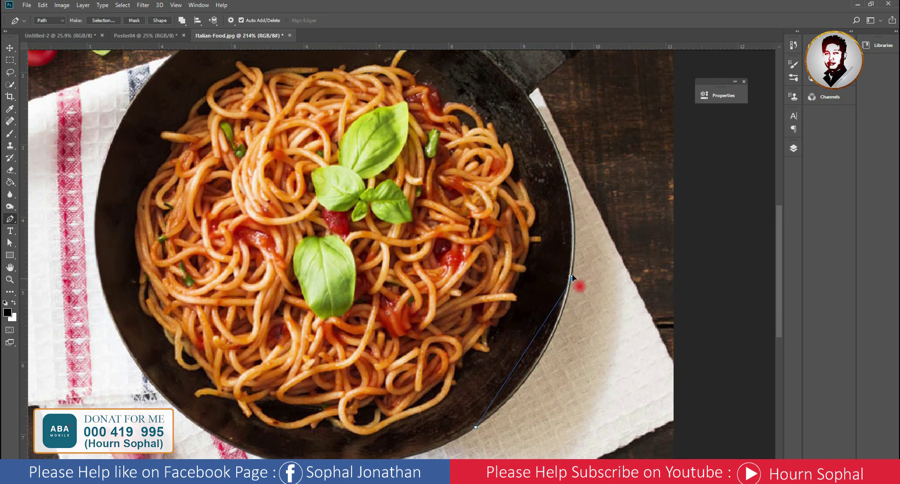
pyautogui.moveTo(593, 171)
pyautogui.mouseDown()
pyautogui.moveTo(593, 163)
pyautogui.moveTo(583, 214)
pyautogui.mouseUp()
pyautogui.scroll(3, 575, 266)
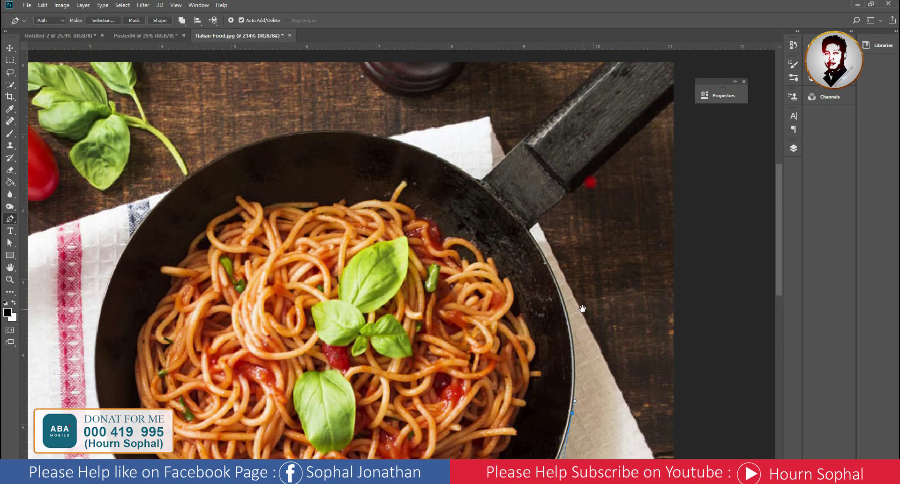
pyautogui.moveTo(533, 167); pyautogui.dragTo(478, 103)
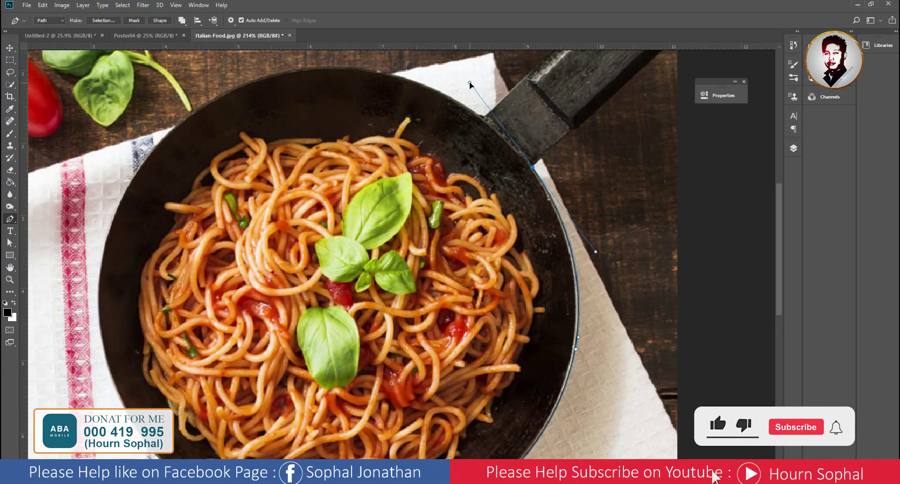
# Continue the path with corner anchors around the pan handle and back onto the top rim
pyautogui.moveTo(597, 160); pyautogui.dragTo(380, 321)
pyautogui.click(483, 200)
pyautogui.scroll(3, 488, 281)
pyautogui.click(472, 245)
pyautogui.hscroll(-5, 538, 252)
pyautogui.moveTo(538, 252); pyautogui.dragTo(596, 227)
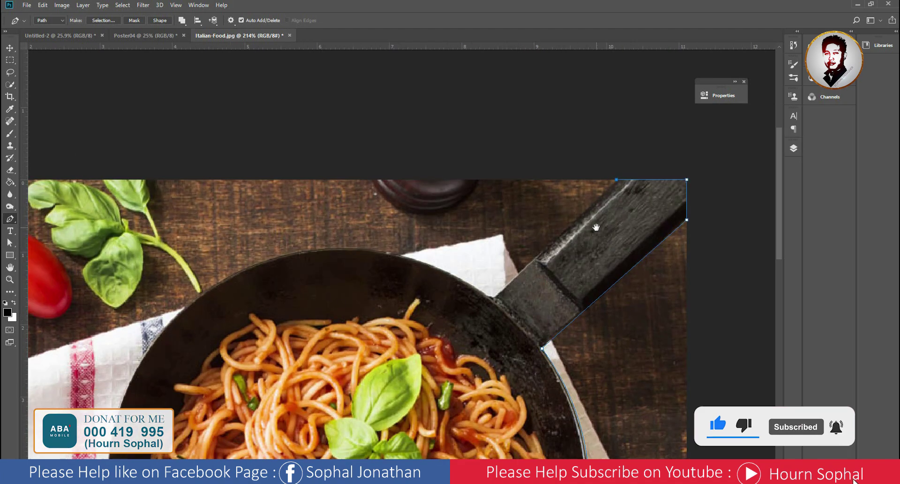
pyautogui.click(494, 297)
pyautogui.moveTo(493, 298); pyautogui.dragTo(715, 264)
pyautogui.moveTo(538, 217)
pyautogui.mouseDown()
pyautogui.moveTo(448, 229)
pyautogui.moveTo(517, 220)
pyautogui.mouseUp()
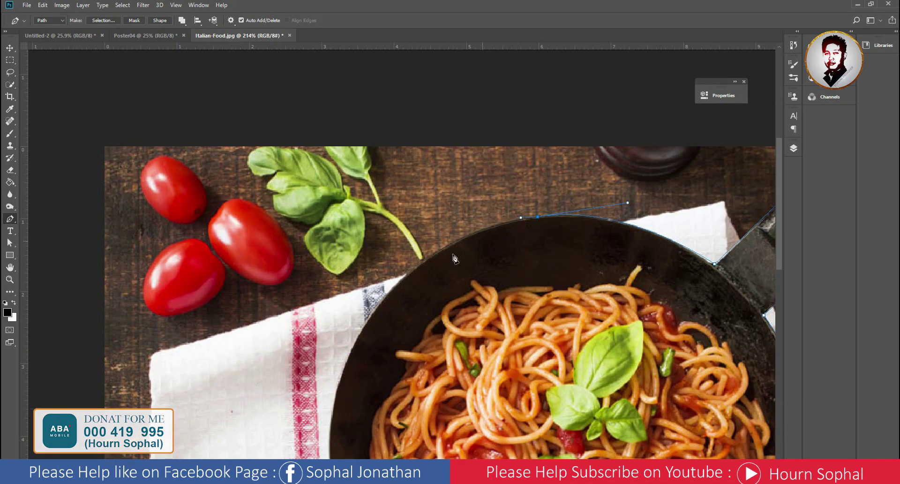
# Add curved anchors around the pan's left and bottom rim and close the path at the start
pyautogui.moveTo(455, 257); pyautogui.dragTo(589, 199)
pyautogui.moveTo(522, 231)
pyautogui.mouseDown()
pyautogui.moveTo(502, 260)
pyautogui.moveTo(500, 161)
pyautogui.mouseUp()
pyautogui.moveTo(470, 358); pyautogui.dragTo(435, 239)
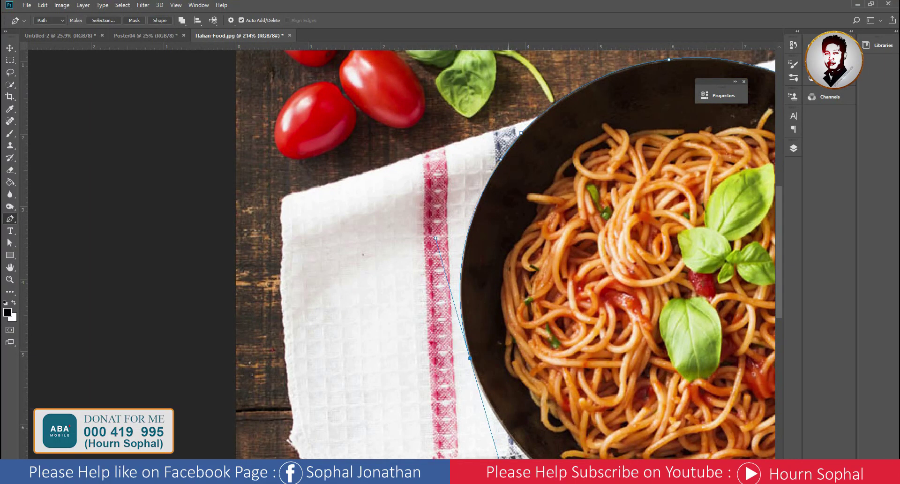
pyautogui.moveTo(504, 476); pyautogui.dragTo(502, 448)
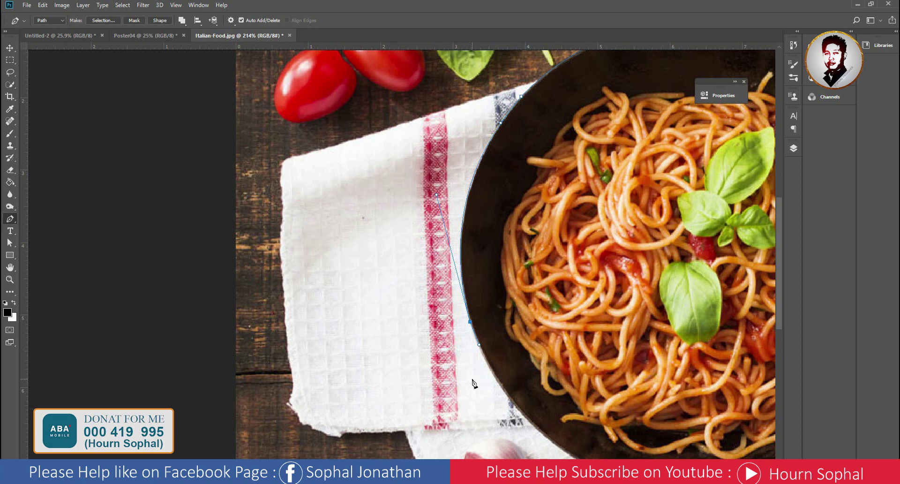
pyautogui.moveTo(474, 384); pyautogui.dragTo(318, 292)
pyautogui.moveTo(419, 368); pyautogui.dragTo(496, 418)
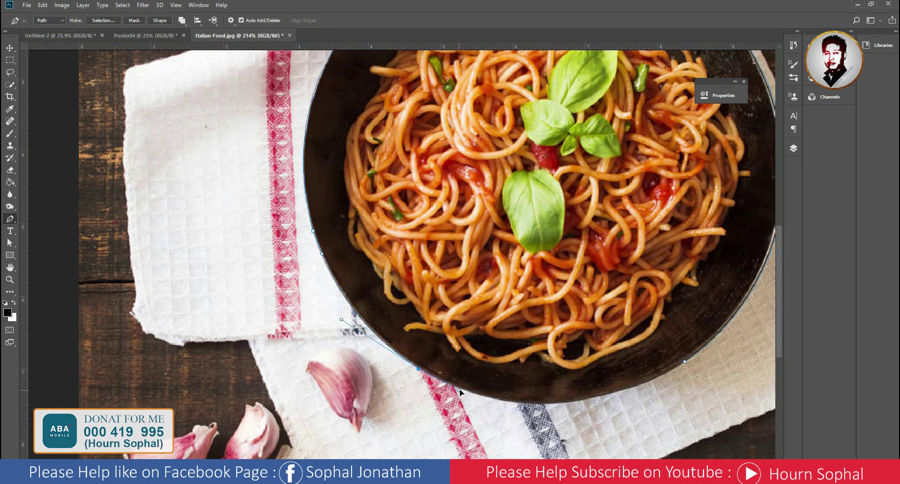
pyautogui.moveTo(460, 390); pyautogui.dragTo(329, 394)
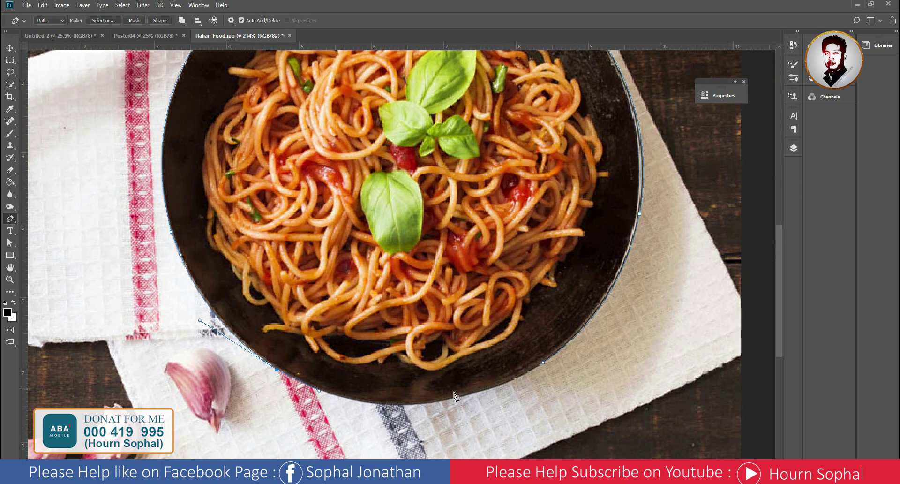
pyautogui.moveTo(409, 405); pyautogui.dragTo(479, 406)
pyautogui.moveTo(543, 362); pyautogui.dragTo(573, 337)
pyautogui.scroll(-2, 458, 345)
pyautogui.scroll(-2, 528, 260)
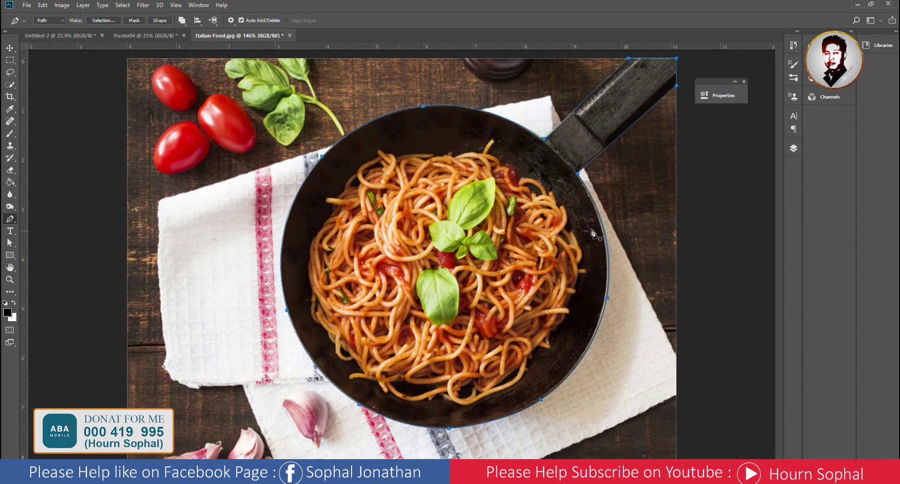
pyautogui.scroll(3, 609, 244)
pyautogui.scroll(2, 610, 296)
pyautogui.scroll(3, 492, 253)
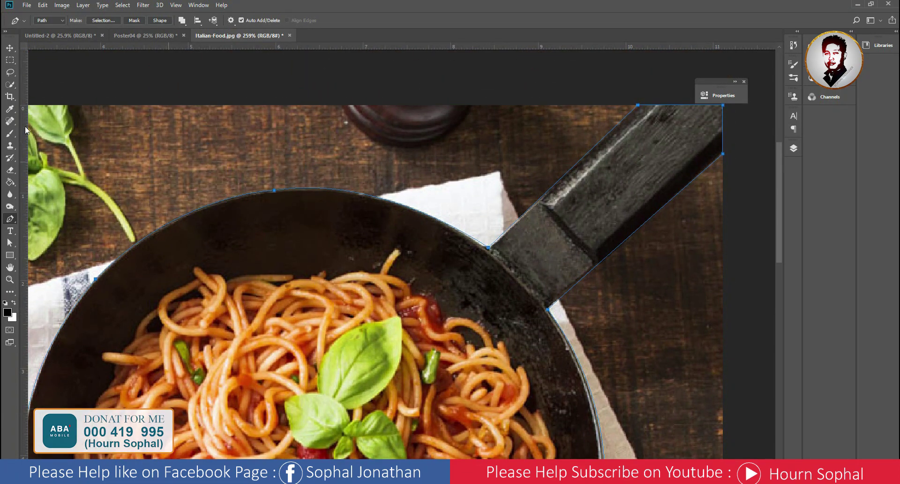
# Adjust the handle anchors and the curve along the pan's top rim with Direct Selection
pyautogui.click(10, 242)
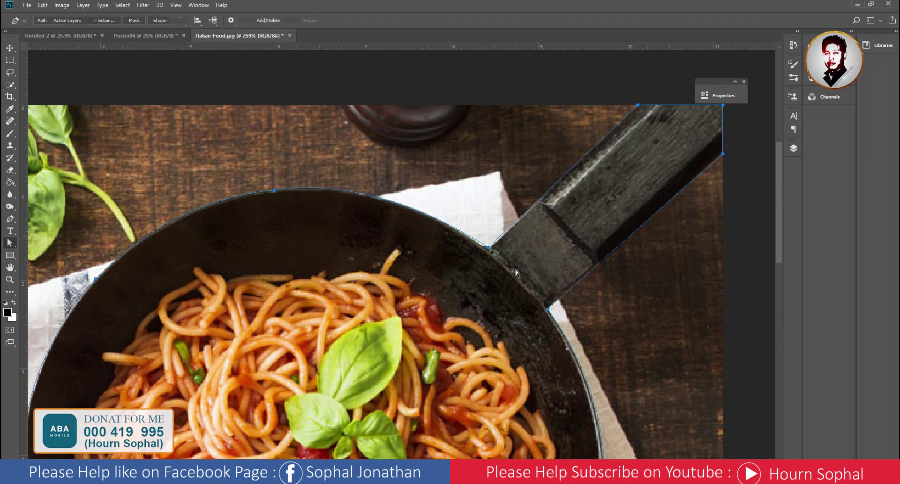
pyautogui.click(487, 247)
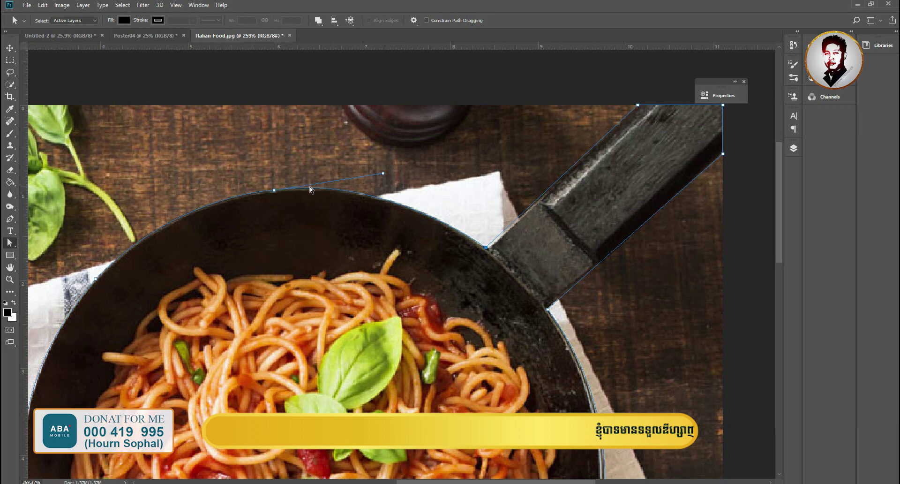
pyautogui.moveTo(382, 175); pyautogui.dragTo(412, 182)
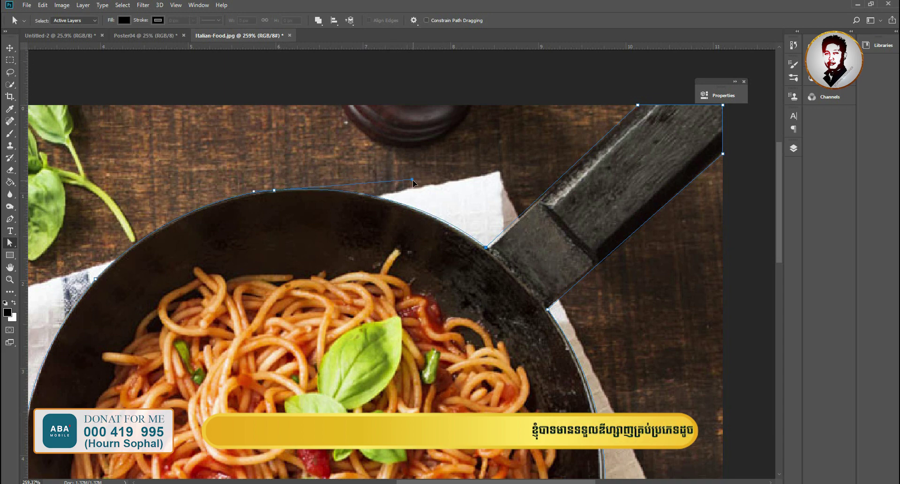
pyautogui.scroll(-3, 533, 263)
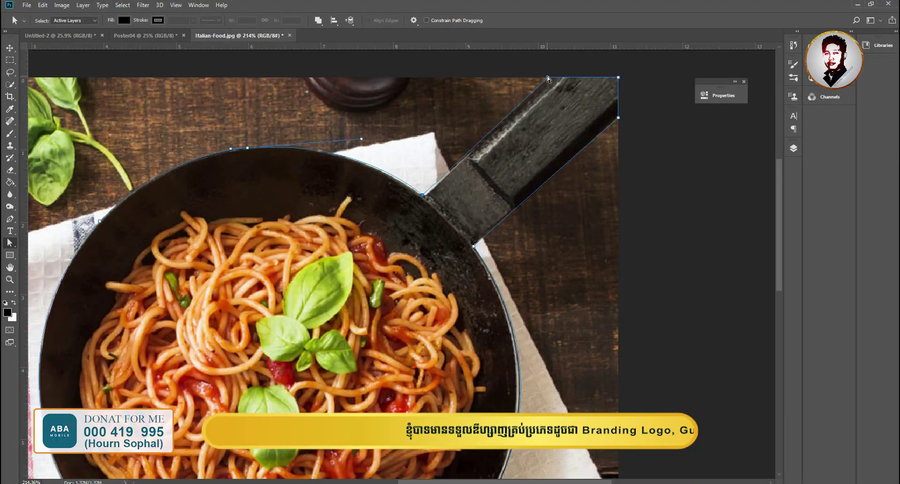
pyautogui.click(550, 77)
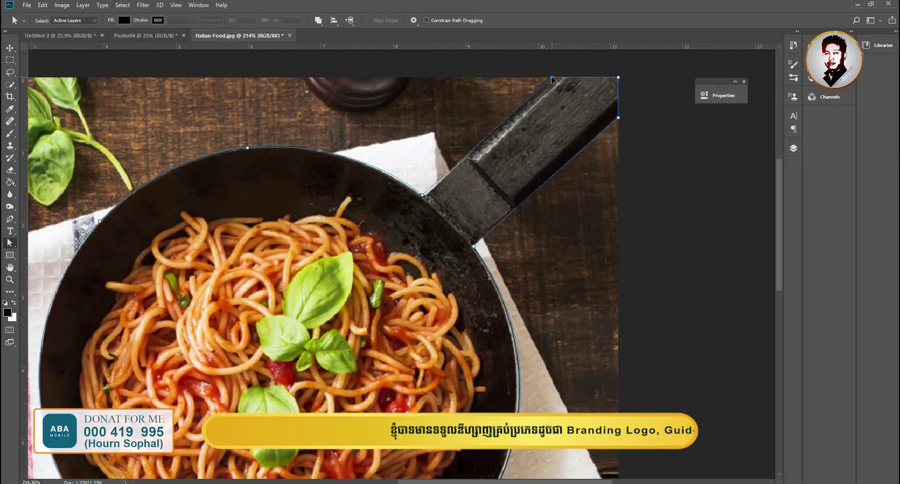
pyautogui.click(421, 195)
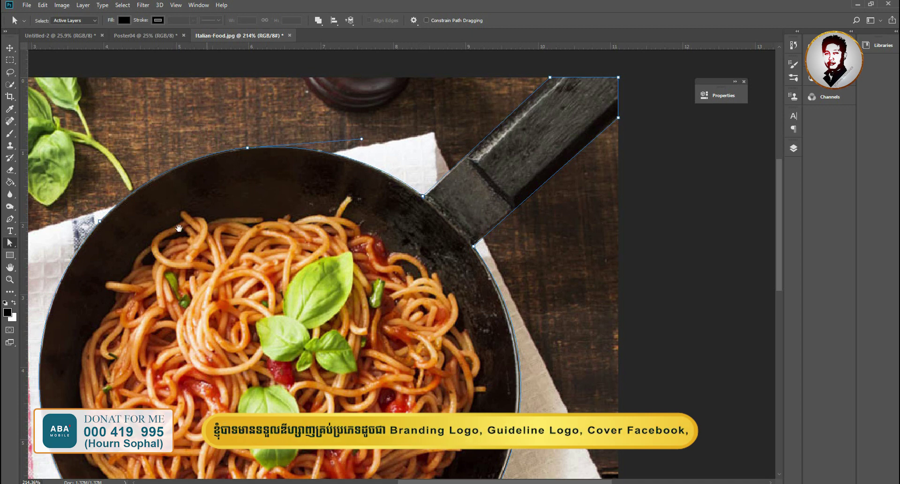
pyautogui.moveTo(194, 227); pyautogui.dragTo(172, 193)
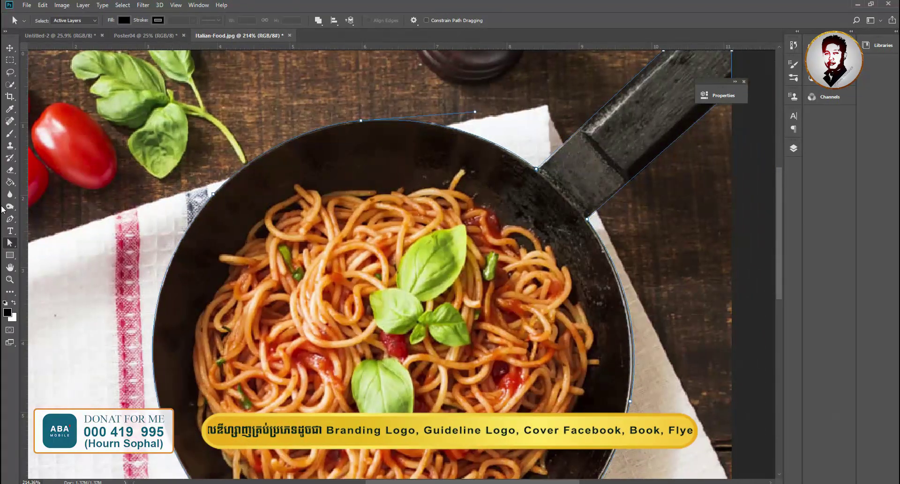
# Return to the Pen tool, briefly try Shape mode, then set it back to Path mode
pyautogui.click(10, 219)
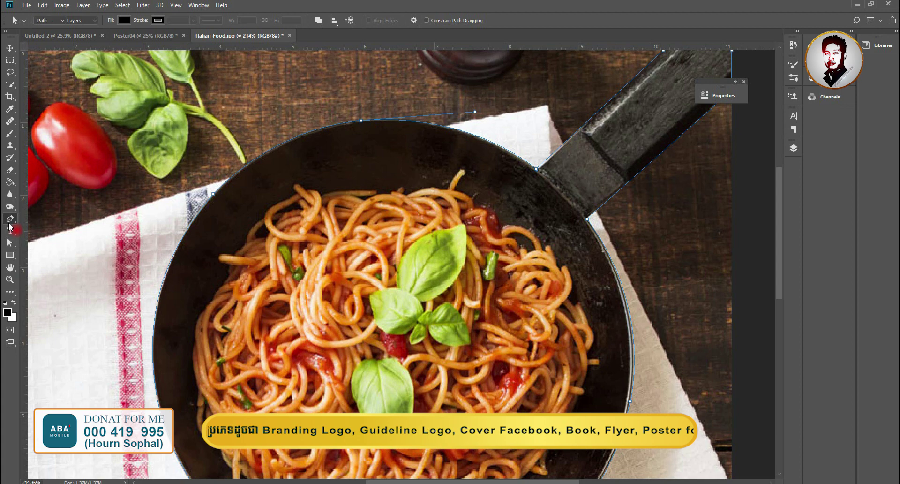
pyautogui.click(50, 20)
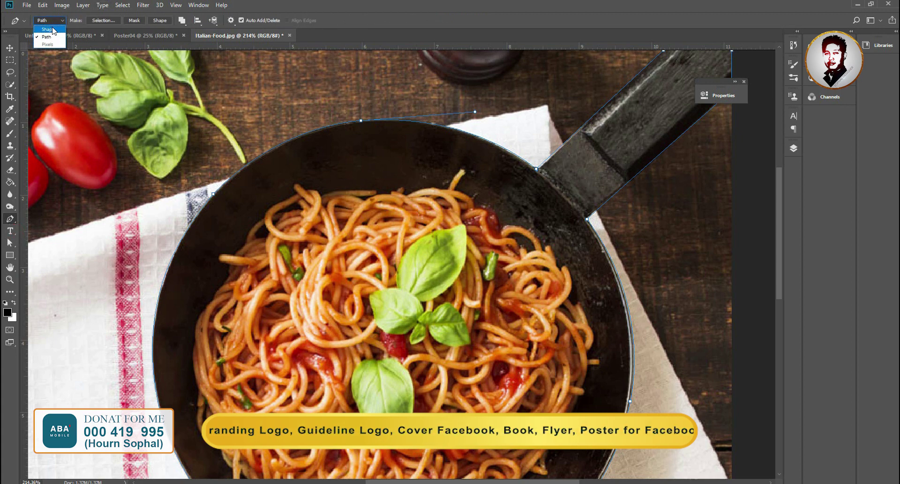
pyautogui.click(54, 37)
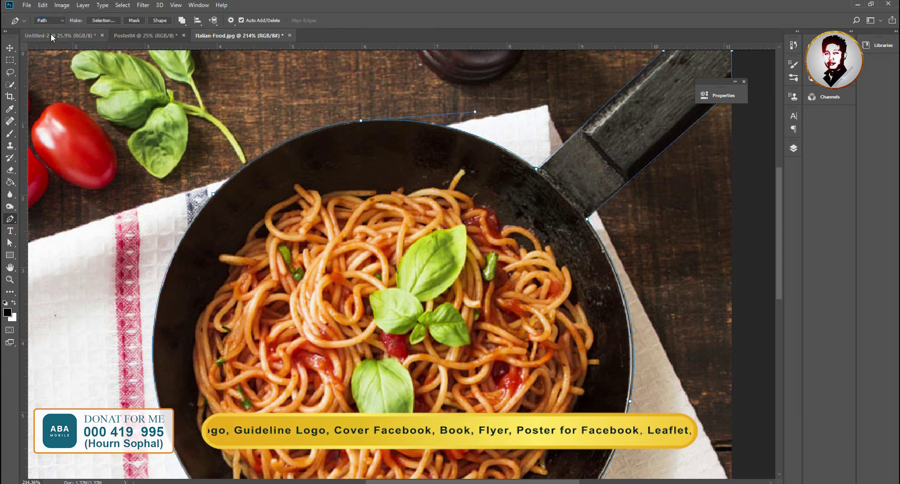
pyautogui.click(50, 20)
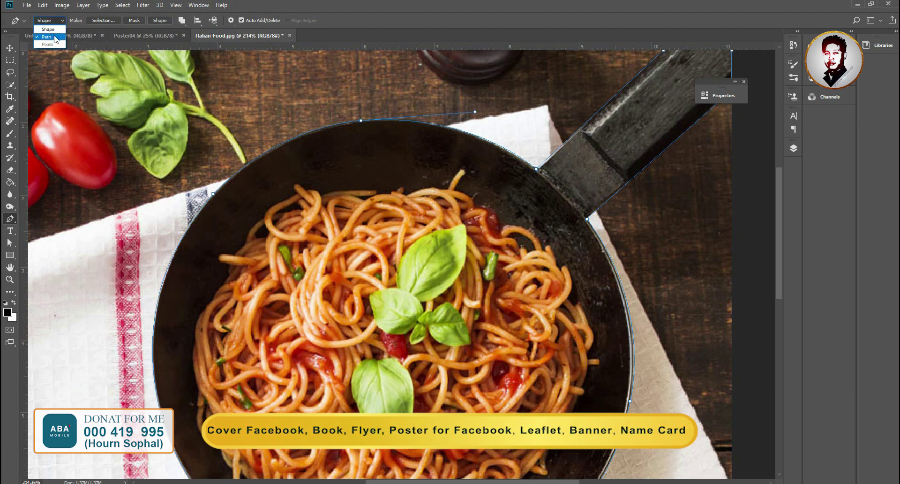
pyautogui.click(52, 37)
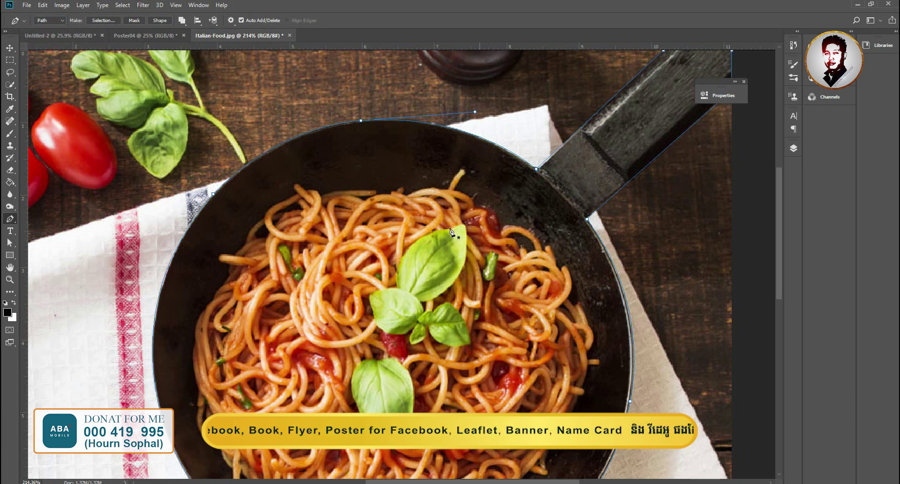
pyautogui.moveTo(396, 355); pyautogui.dragTo(355, 196)
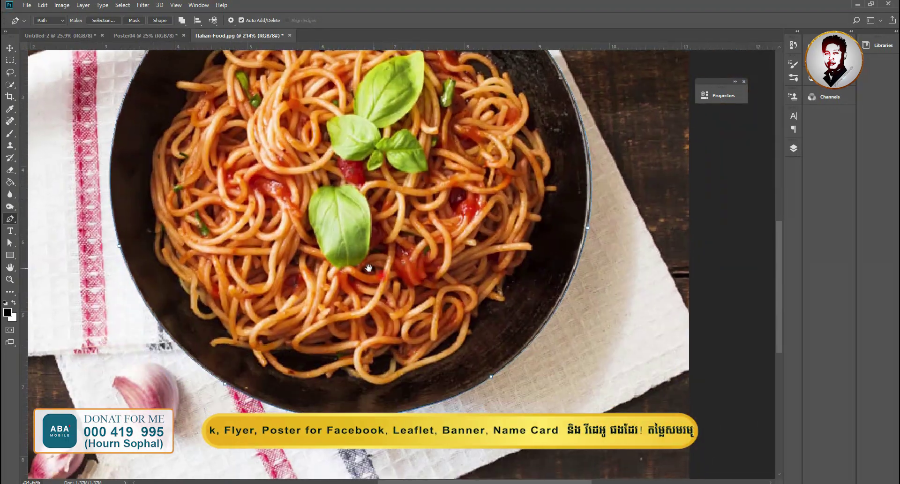
pyautogui.moveTo(479, 203); pyautogui.dragTo(438, 189)
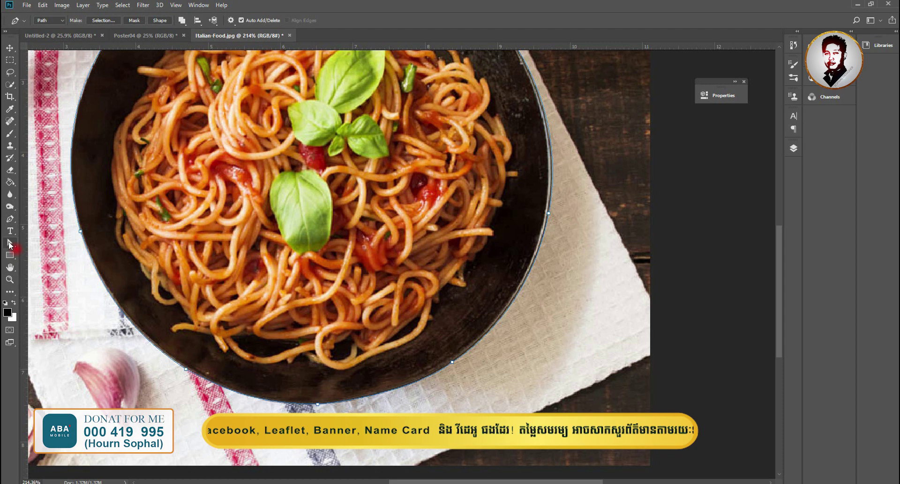
# Reshape the curve on the pan's lower-right rim by dragging its anchor's direction handle
pyautogui.click(9, 243)
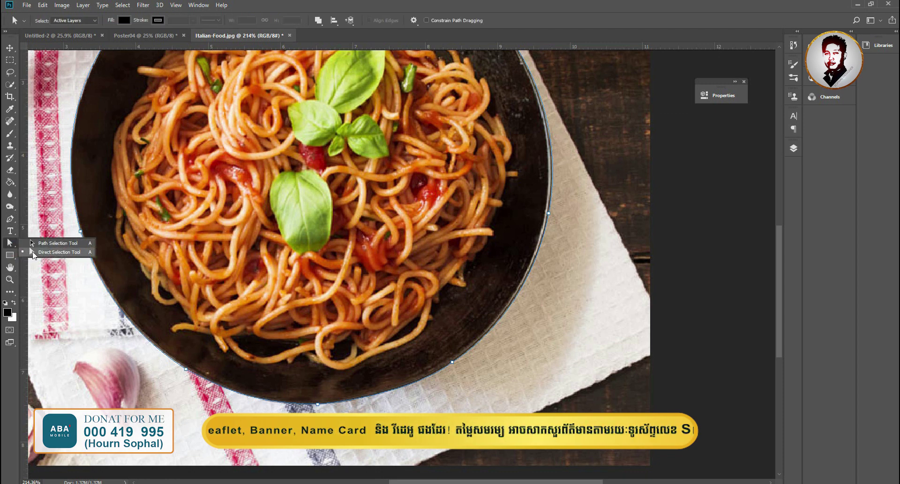
pyautogui.click(51, 251)
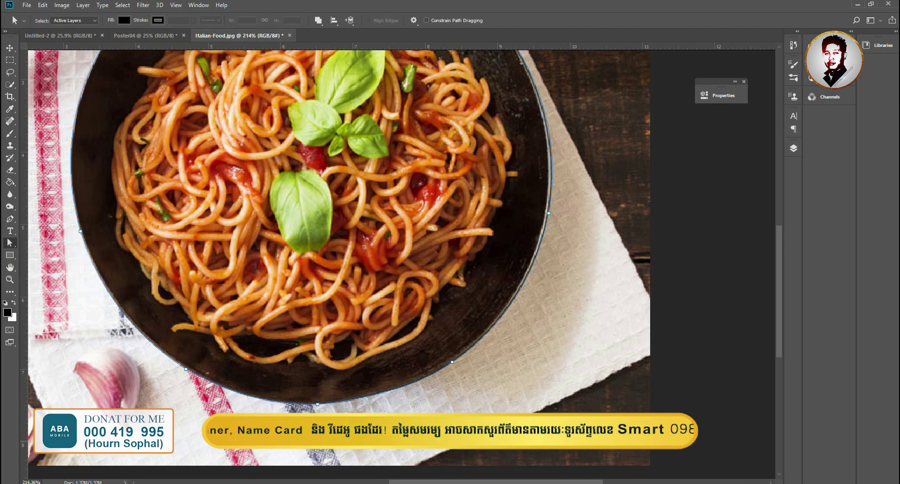
pyautogui.click(451, 363)
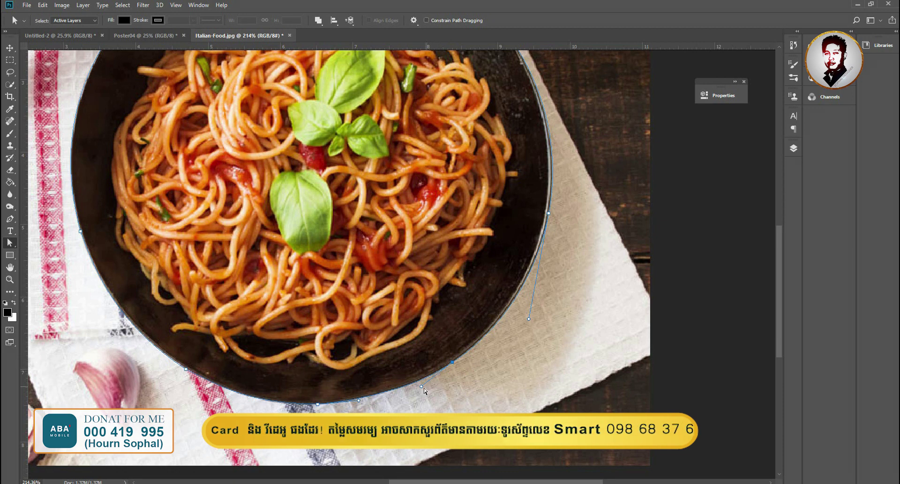
pyautogui.click(530, 319)
pyautogui.moveTo(530, 320)
pyautogui.mouseDown()
pyautogui.moveTo(519, 336)
pyautogui.moveTo(526, 326)
pyautogui.mouseUp()
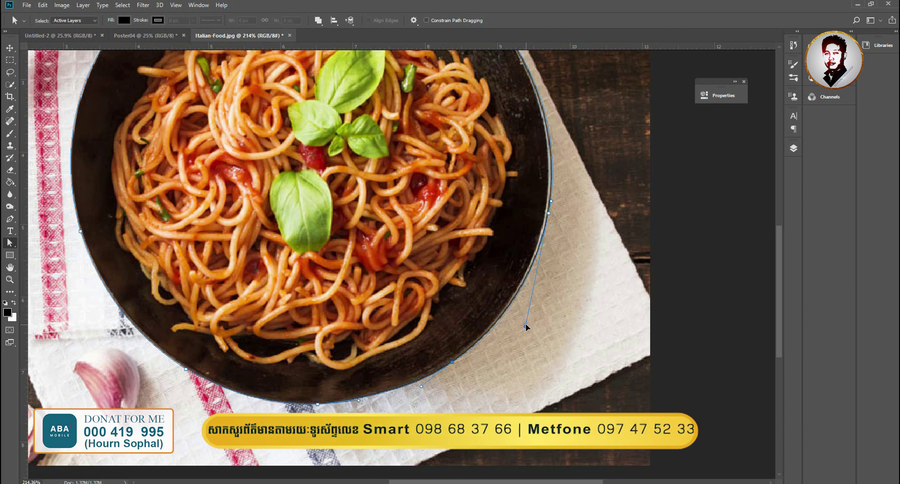
pyautogui.scroll(-3, 380, 285)
pyautogui.scroll(1, 465, 255)
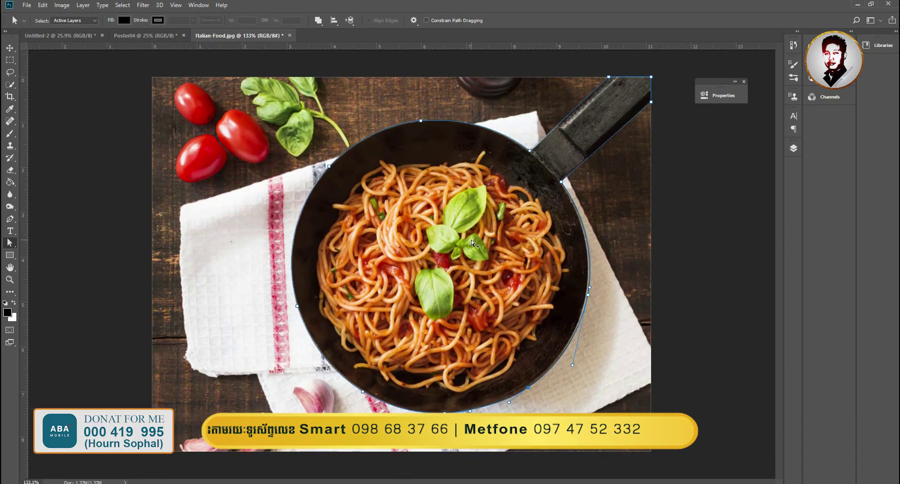
# Turn the traced pan path into a selection with 0 feather
pyautogui.click(792, 149)
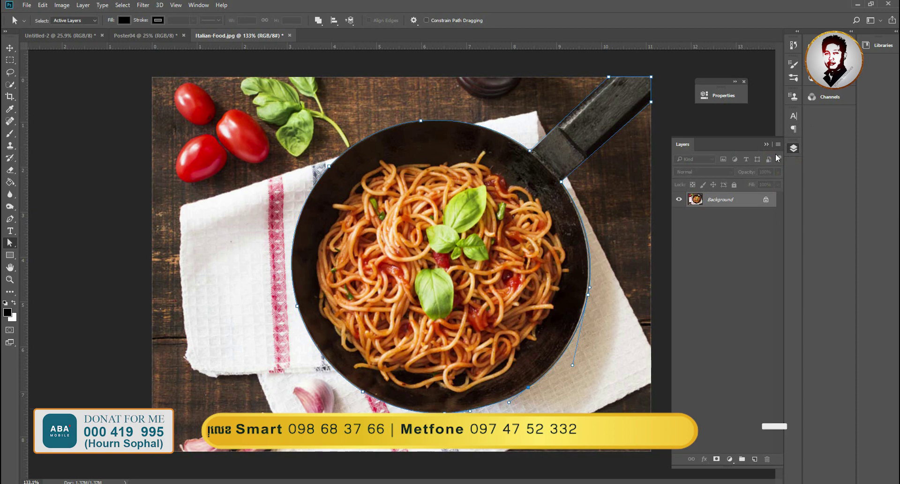
pyautogui.click(793, 149)
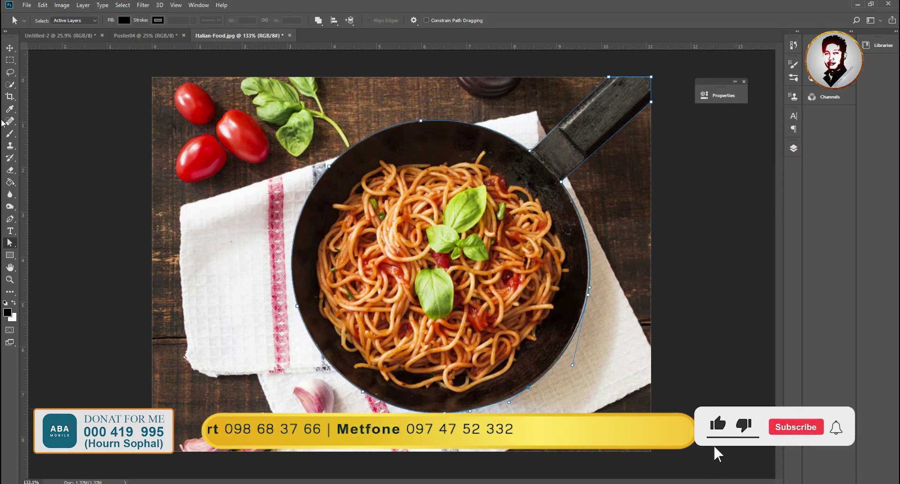
pyautogui.click(7, 221)
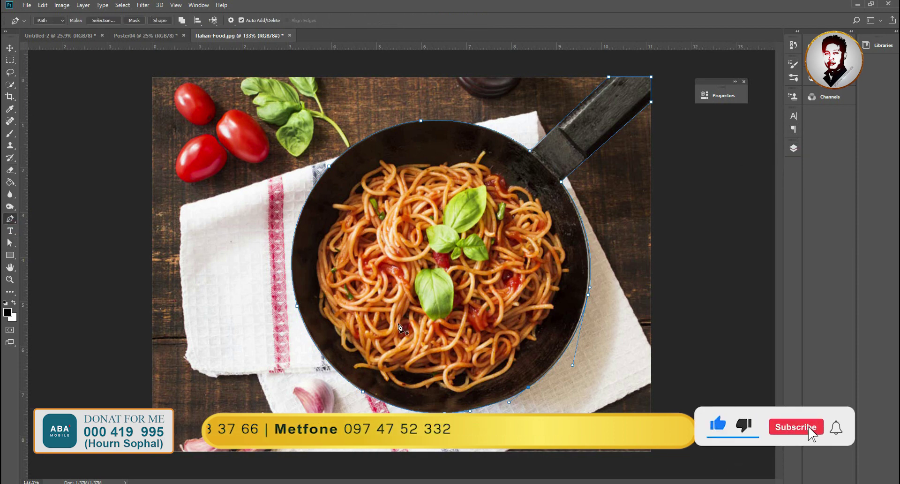
pyautogui.rightClick(446, 213)
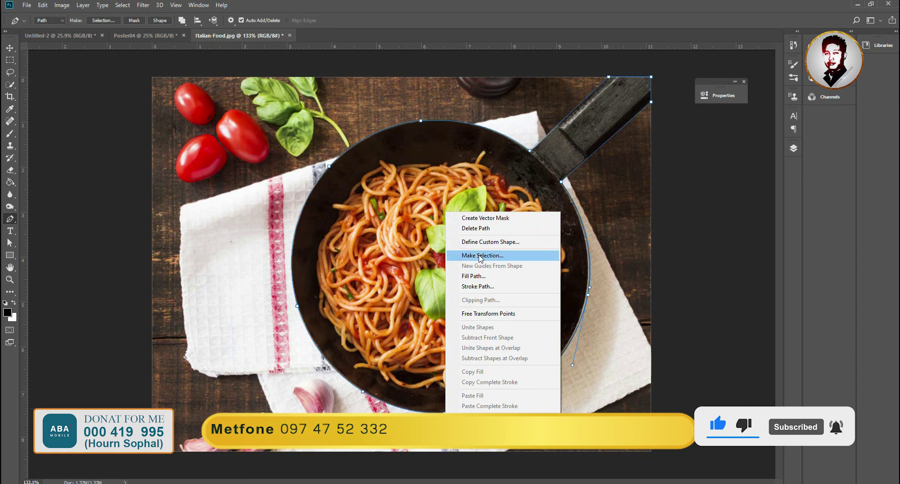
pyautogui.click(481, 255)
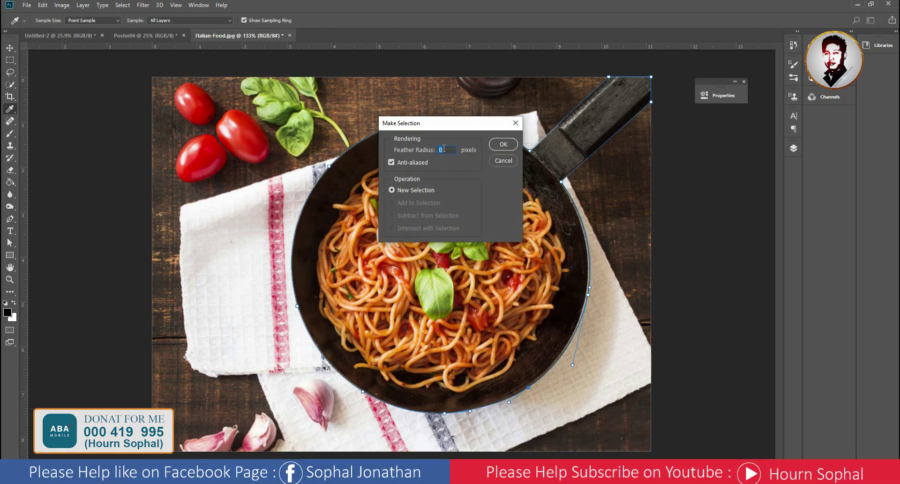
pyautogui.click(503, 145)
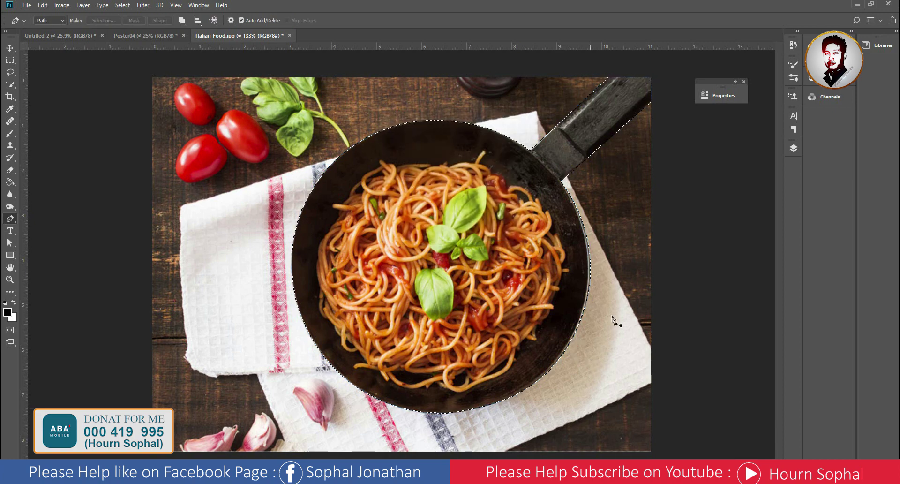
# Mask out everything but the pan, convert the layer to a smart object, and float the photo's window
pyautogui.click(793, 148)
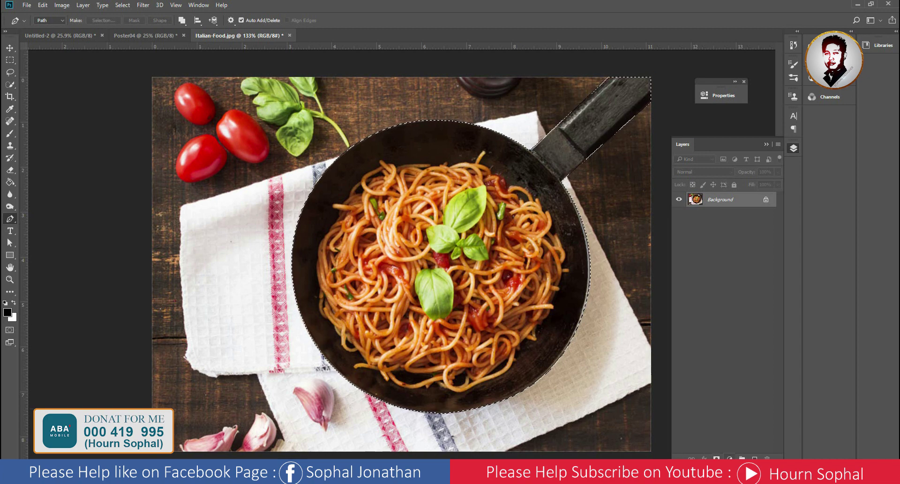
pyautogui.click(716, 457)
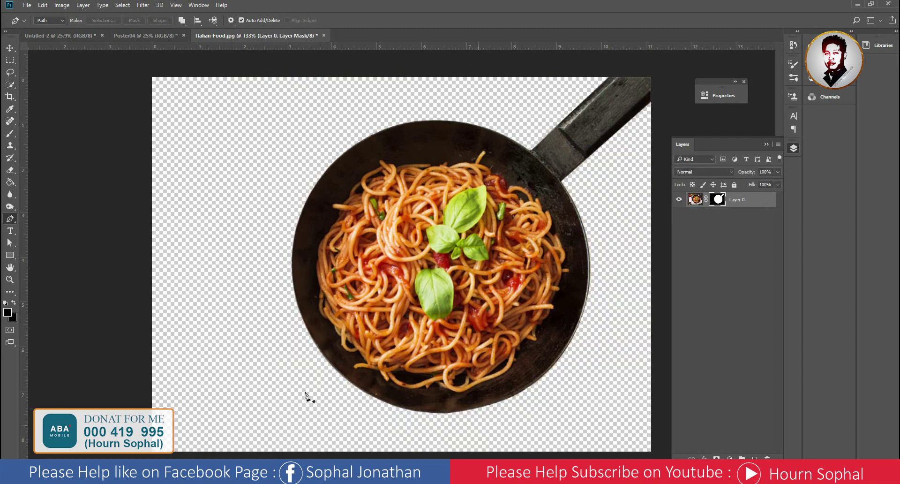
pyautogui.hotkey('ctrl', '1')
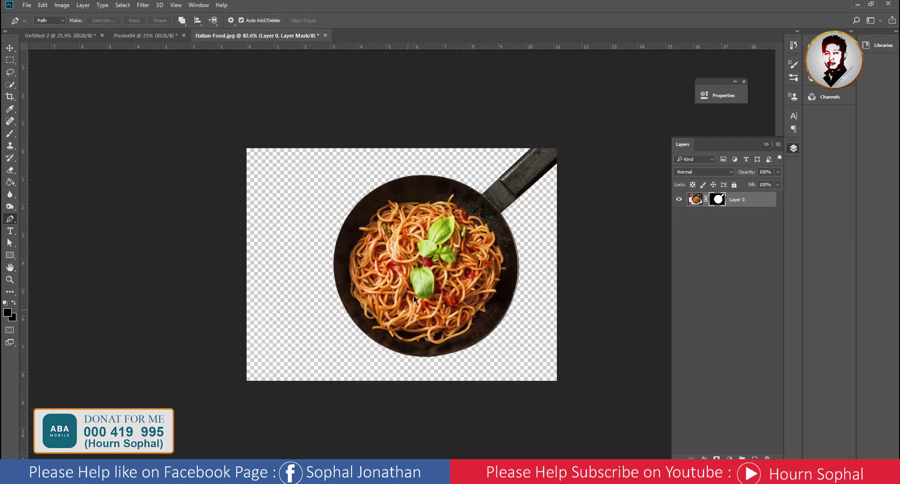
pyautogui.rightClick(753, 202)
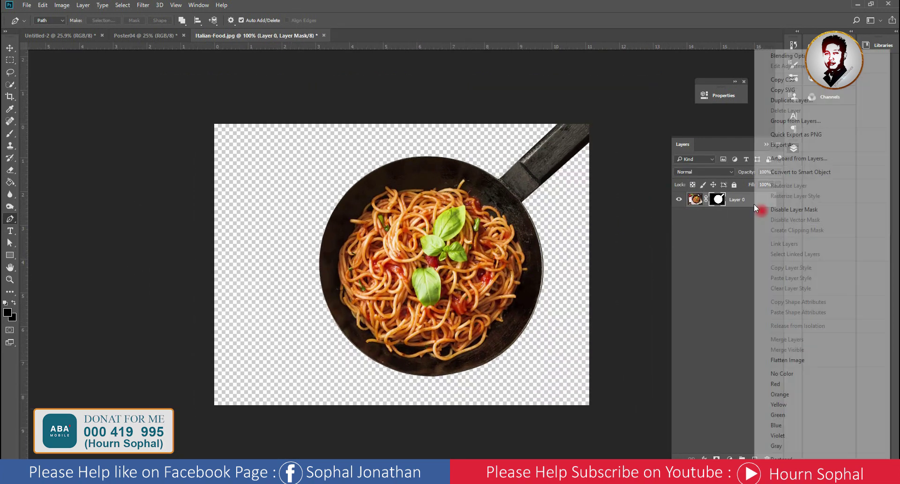
pyautogui.click(797, 172)
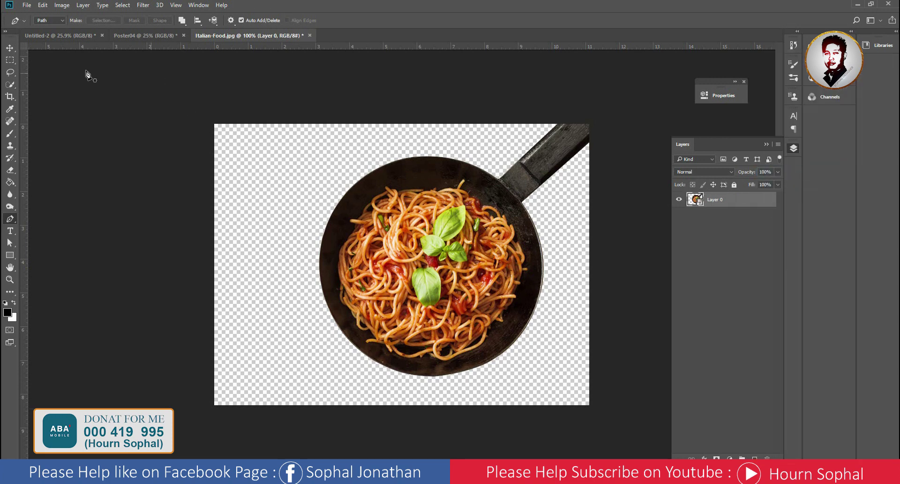
pyautogui.click(14, 49)
pyautogui.moveTo(282, 36)
pyautogui.mouseDown()
pyautogui.moveTo(338, 276)
pyautogui.moveTo(365, 279)
pyautogui.moveTo(107, 187)
pyautogui.mouseUp()
# Drag the pan cut-out onto Poster04, close the food photo unsaved, and place the pan upper middle
pyautogui.moveTo(163, 361)
pyautogui.mouseDown()
pyautogui.moveTo(356, 321)
pyautogui.moveTo(393, 287)
pyautogui.mouseUp()
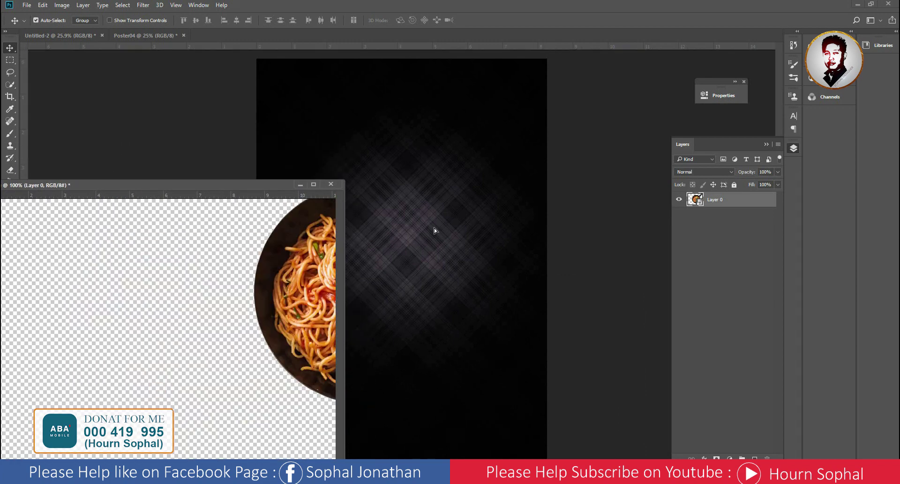
pyautogui.moveTo(271, 188); pyautogui.dragTo(275, 173)
pyautogui.click(335, 170)
pyautogui.click(454, 188)
pyautogui.moveTo(432, 243); pyautogui.dragTo(405, 222)
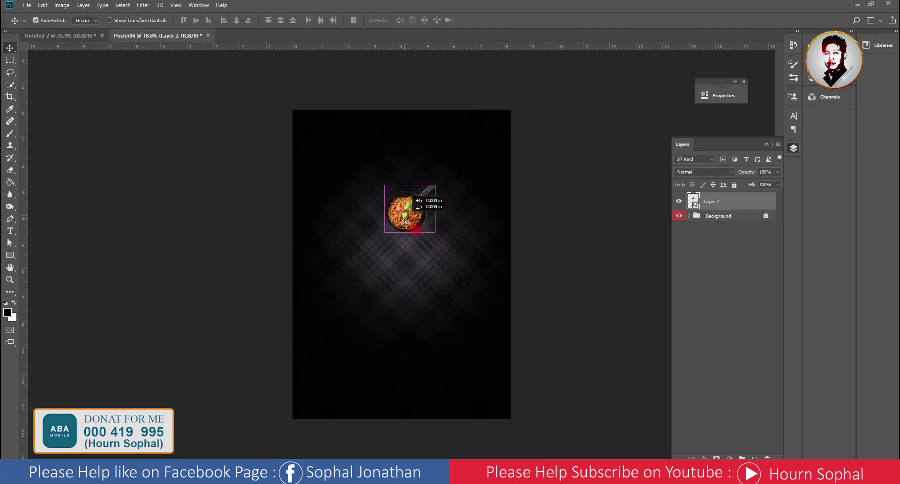
pyautogui.hotkey('ctrl', '+')
pyautogui.hotkey('ctrl', '+')
pyautogui.hotkey('ctrl', '-')
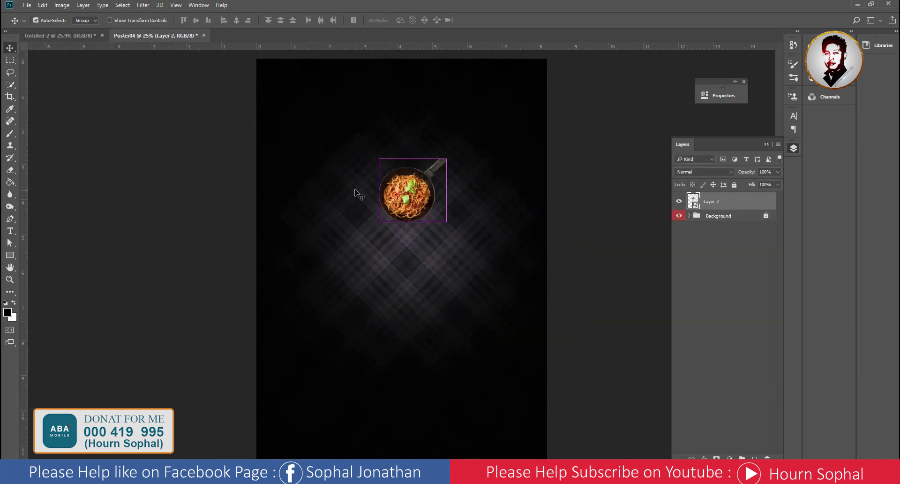
# Free Transform the pan to about 74% scale, pushed up to the poster's top edge
pyautogui.click(42, 5)
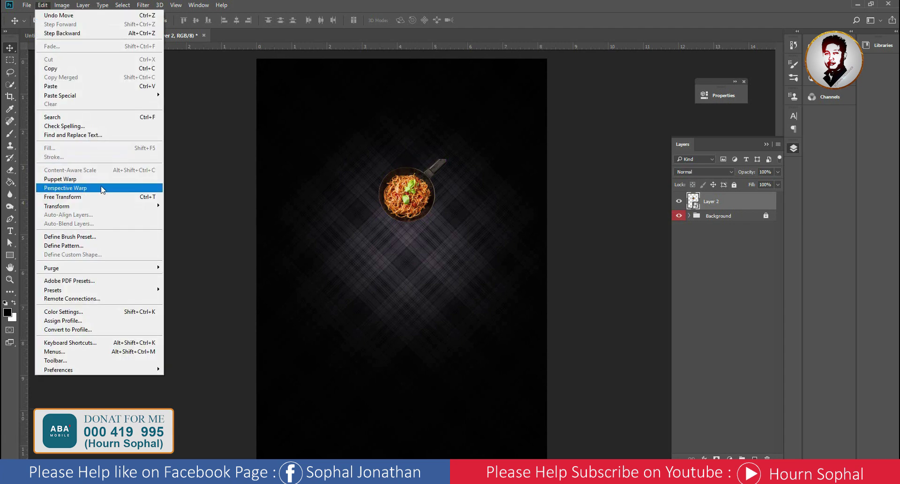
pyautogui.click(93, 197)
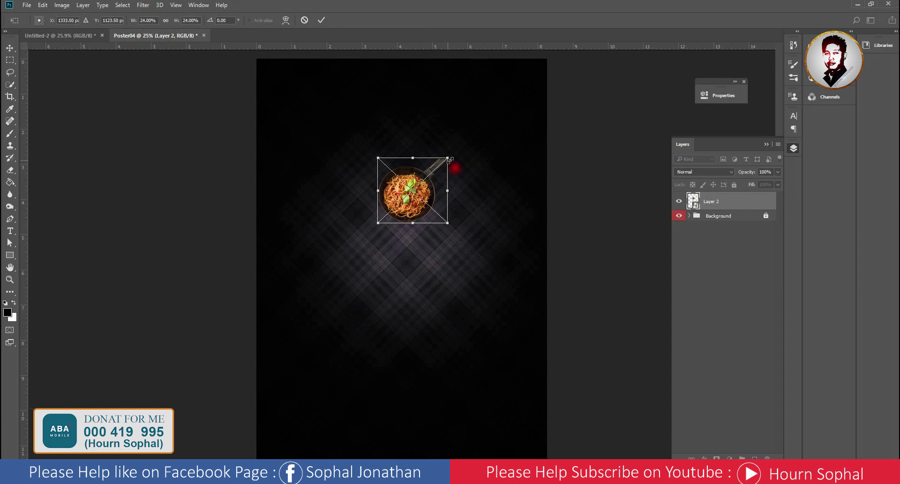
pyautogui.moveTo(448, 160); pyautogui.dragTo(530, 133)
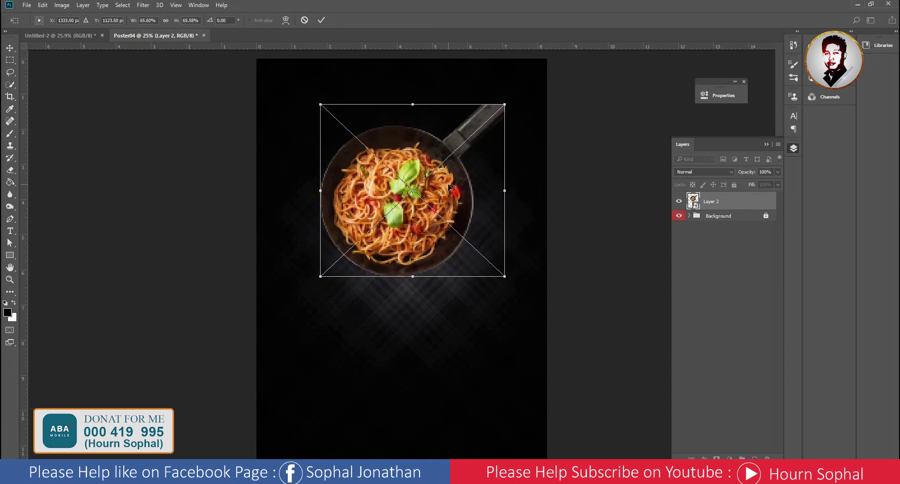
pyautogui.moveTo(472, 244); pyautogui.dragTo(519, 226)
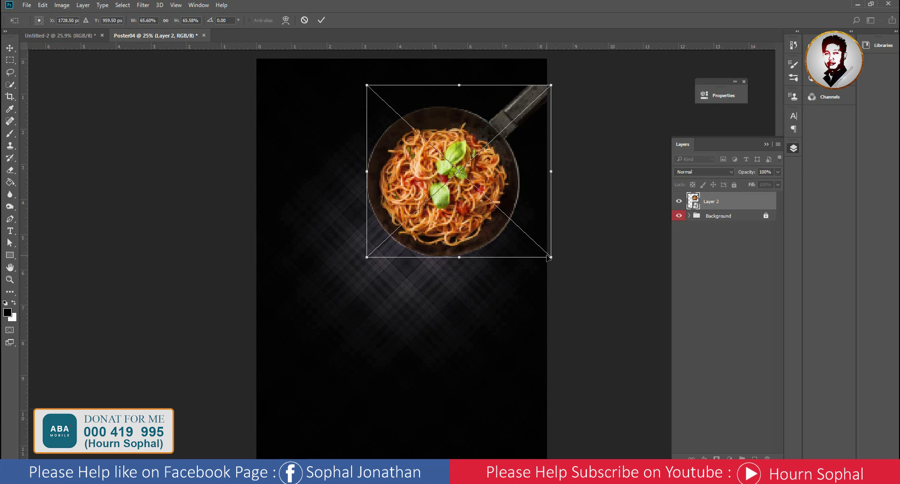
pyautogui.moveTo(552, 257); pyautogui.dragTo(558, 261)
pyautogui.moveTo(474, 205); pyautogui.dragTo(477, 185)
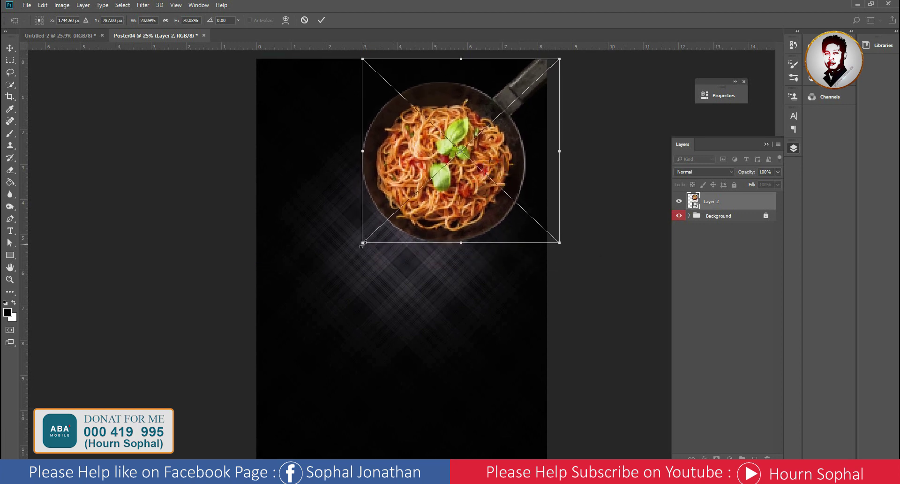
pyautogui.moveTo(362, 244); pyautogui.dragTo(353, 251)
pyautogui.scroll(-1, 471, 204)
# Rotate the pan about 11°, enlarge it to about 77%, position it and commit
pyautogui.moveTo(546, 91); pyautogui.dragTo(552, 108)
pyautogui.moveTo(441, 212); pyautogui.dragTo(426, 237)
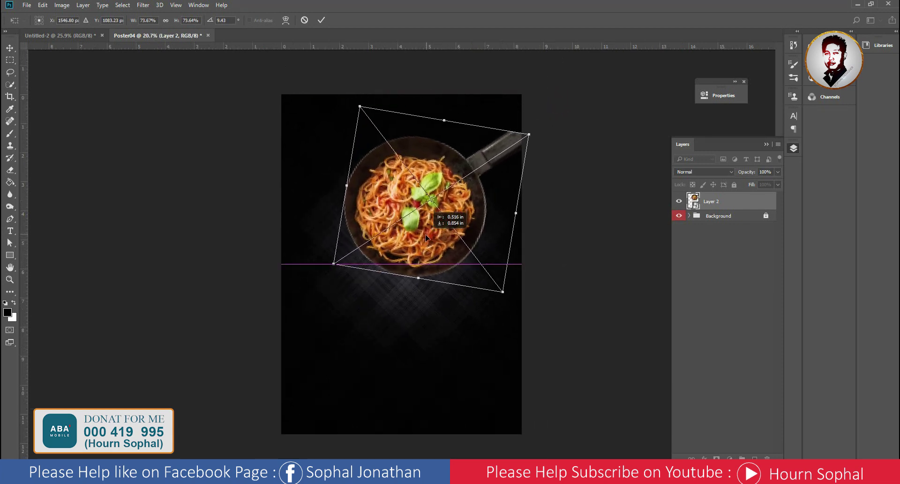
pyautogui.moveTo(540, 159); pyautogui.dragTo(536, 138)
pyautogui.moveTo(478, 171); pyautogui.dragTo(484, 176)
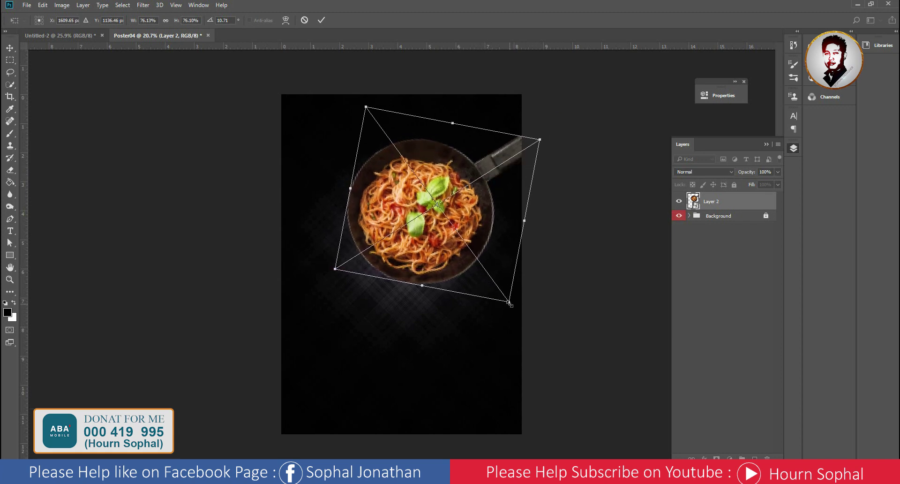
pyautogui.moveTo(508, 302); pyautogui.dragTo(509, 296)
pyautogui.moveTo(492, 243); pyautogui.dragTo(489, 239)
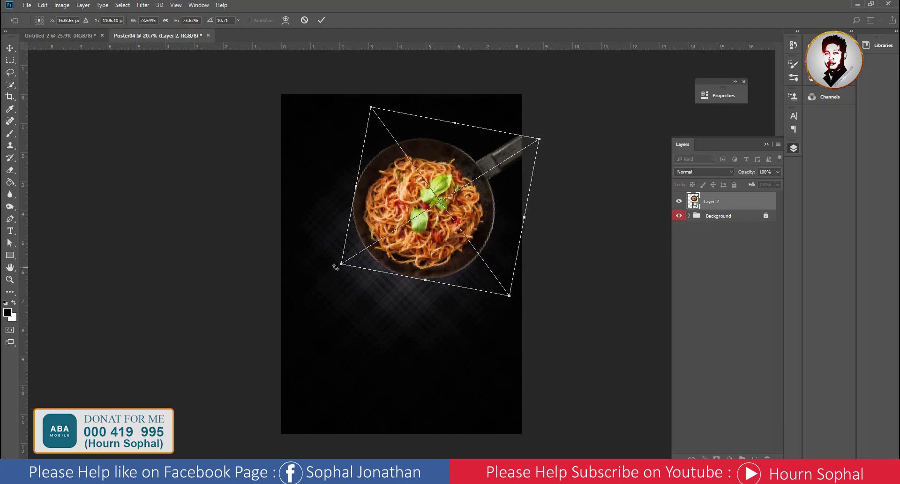
pyautogui.moveTo(341, 264); pyautogui.dragTo(327, 270)
pyautogui.moveTo(411, 265); pyautogui.dragTo(416, 272)
pyautogui.press('Return')
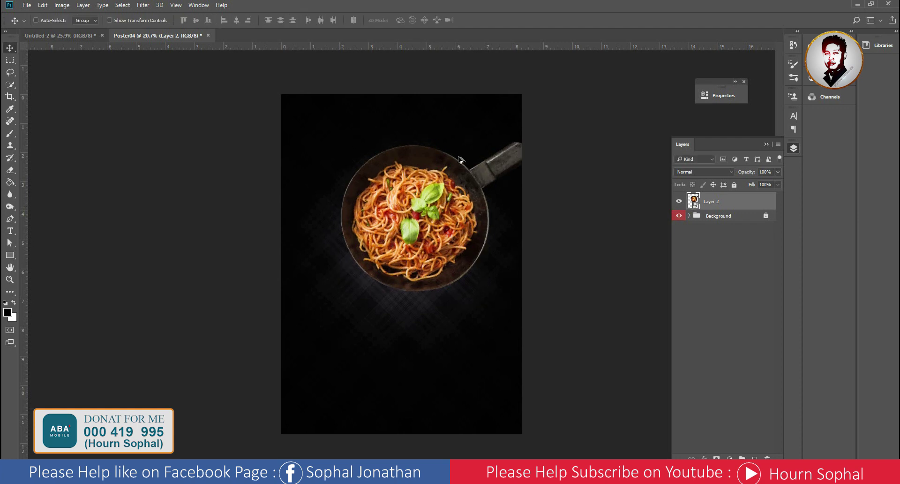
# Open the pan smart object's contents to check them, then return to the poster
pyautogui.scroll(2, 461, 159)
pyautogui.scroll(-1, 468, 157)
pyautogui.scroll(-1, 478, 155)
pyautogui.scroll(4, 516, 146)
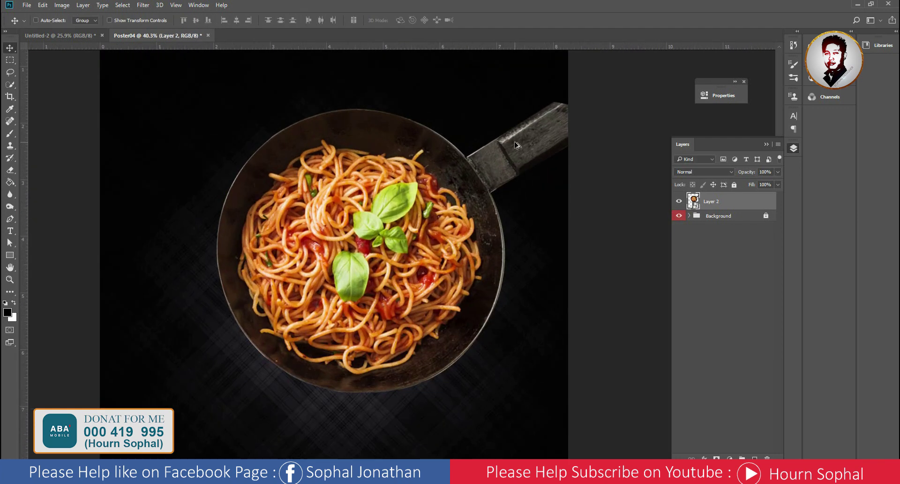
pyautogui.scroll(-1, 515, 145)
pyautogui.scroll(3, 491, 186)
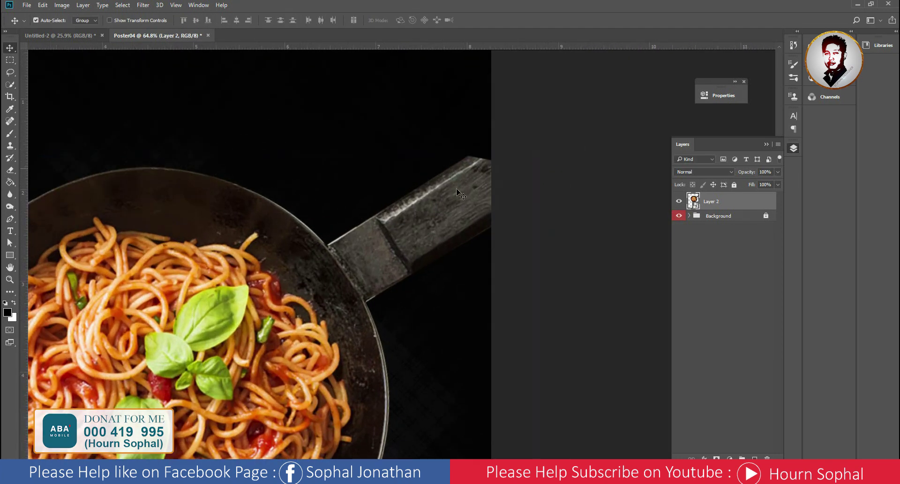
pyautogui.doubleClick(694, 200)
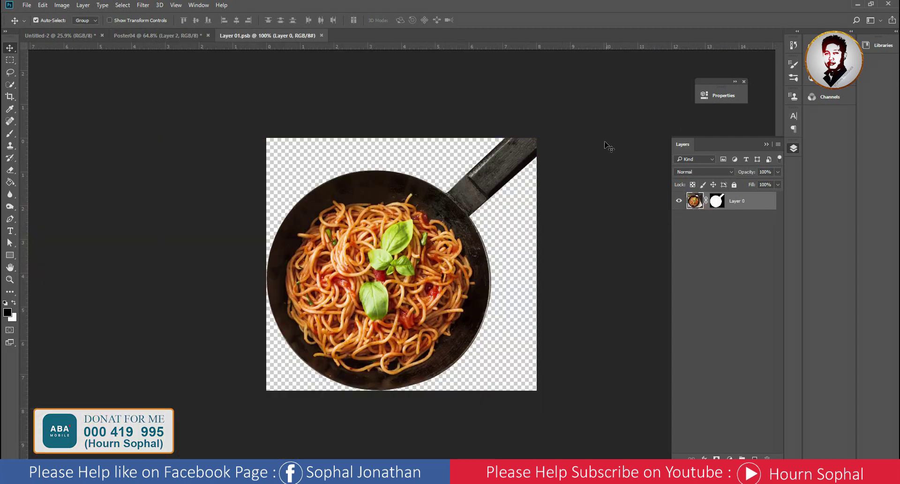
pyautogui.click(321, 35)
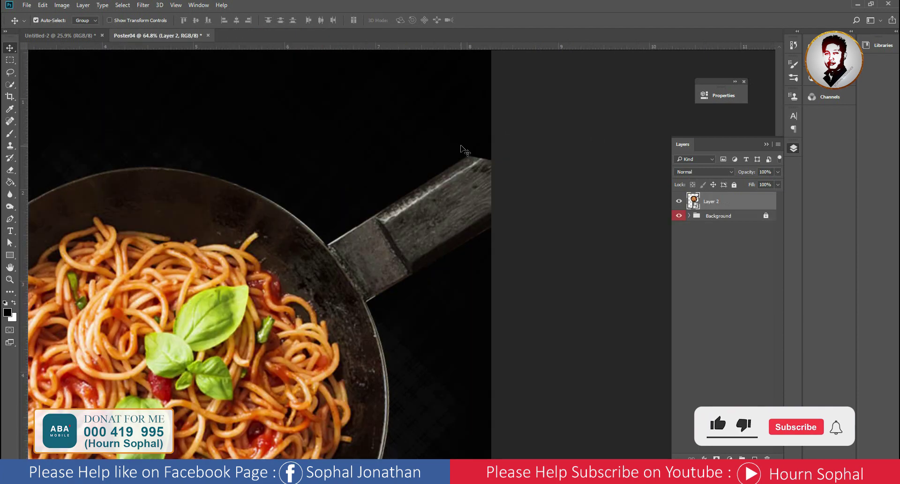
pyautogui.scroll(1, 512, 195)
pyautogui.scroll(-2, 493, 195)
# Enlarge the pan to about 80% and commit, then switch to the finished Untitled-2 poster
pyautogui.hotkey('ctrl', 't')
pyautogui.moveTo(490, 195)
pyautogui.mouseDown()
pyautogui.moveTo(471, 191)
pyautogui.moveTo(525, 176)
pyautogui.mouseUp()
pyautogui.scroll(-1, 470, 190)
pyautogui.hotkey('ctrl', 'z')
pyautogui.scroll(-3, 393, 190)
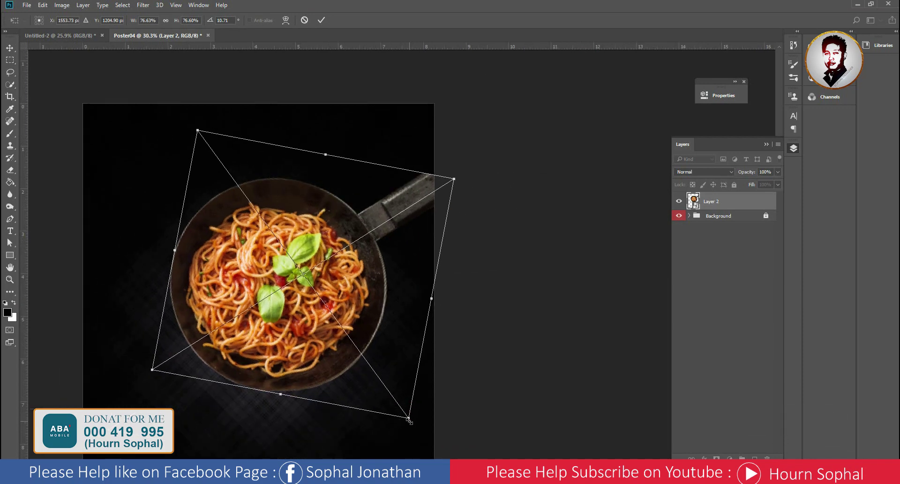
pyautogui.moveTo(408, 419); pyautogui.dragTo(414, 426)
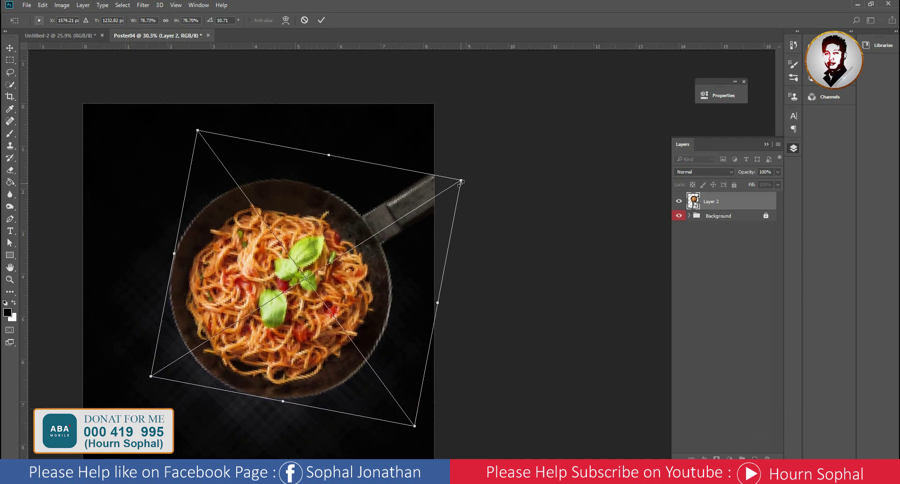
pyautogui.moveTo(460, 184); pyautogui.dragTo(463, 181)
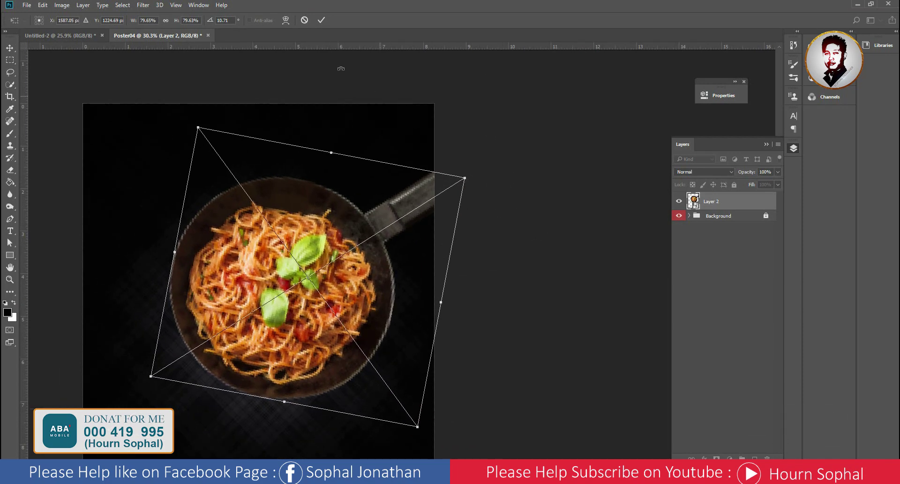
pyautogui.click(320, 21)
pyautogui.scroll(-3, 310, 319)
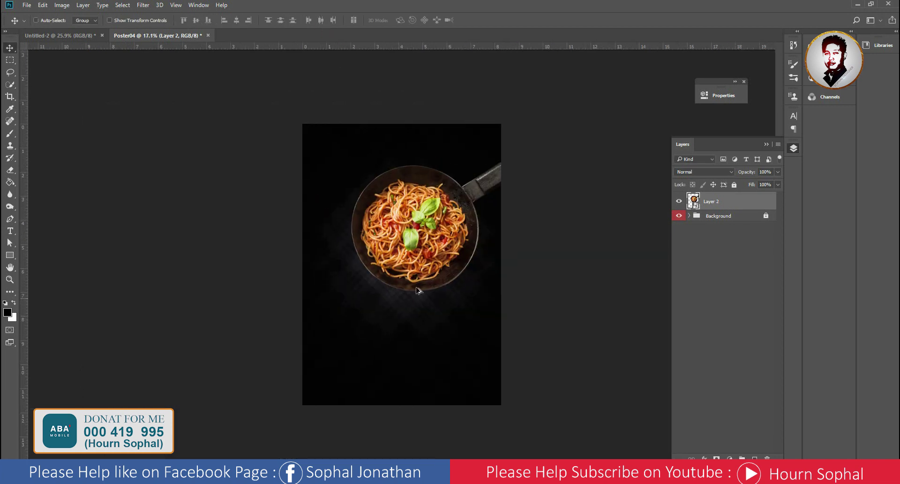
pyautogui.scroll(2, 450, 259)
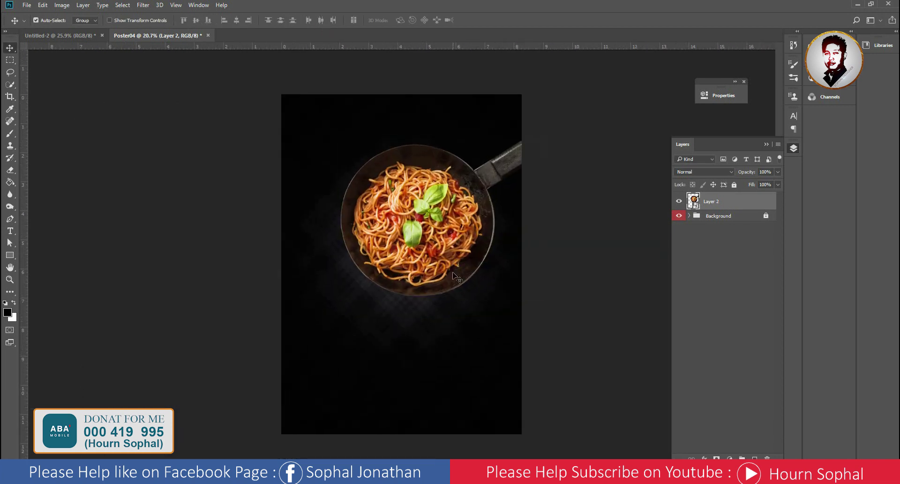
pyautogui.scroll(2, 493, 236)
pyautogui.scroll(-2, 366, 225)
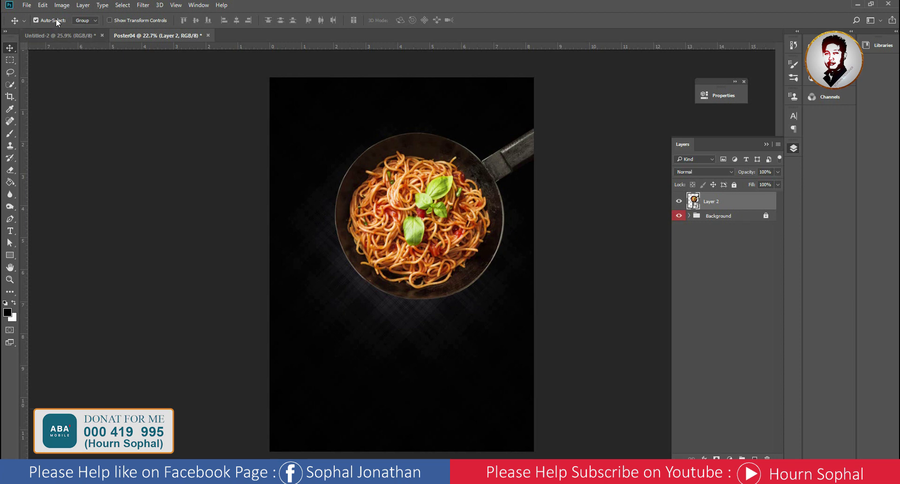
pyautogui.click(46, 37)
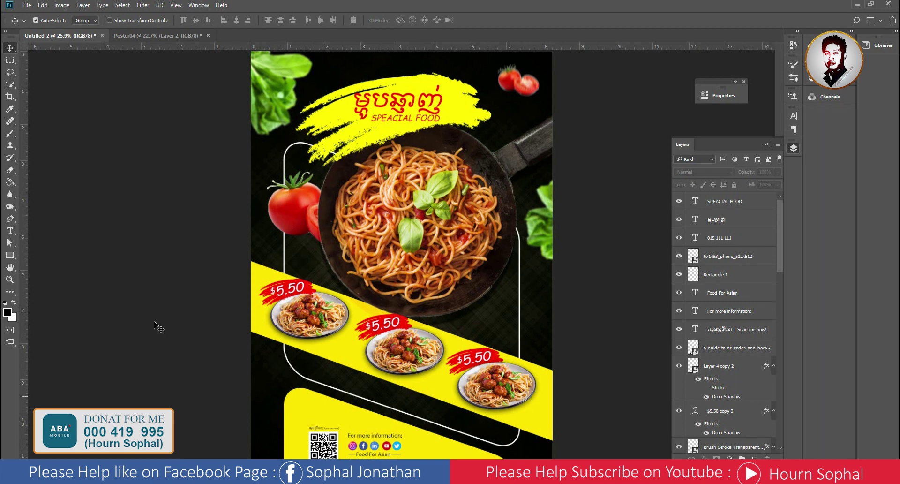
# Back on Poster04, scale the spaghetti pan to about 87% and move it slightly higher
pyautogui.click(201, 40)
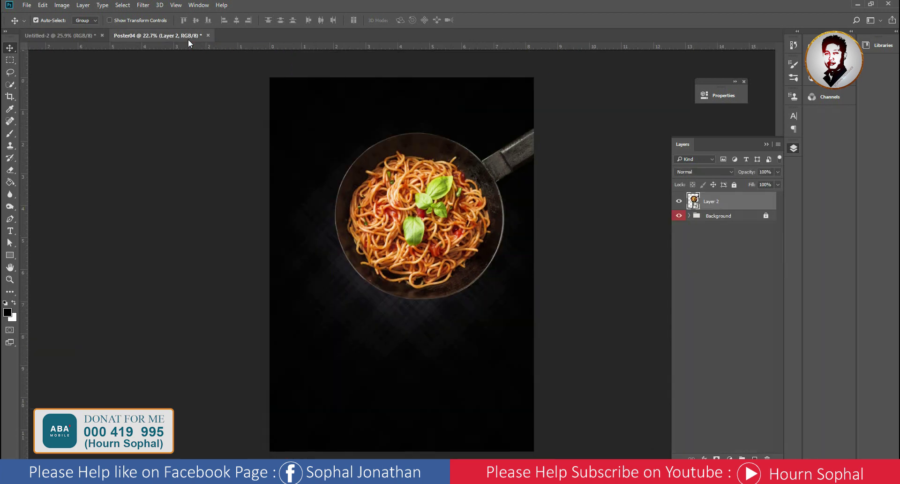
pyautogui.hotkey('ctrl', 't')
pyautogui.moveTo(357, 281); pyautogui.dragTo(345, 266)
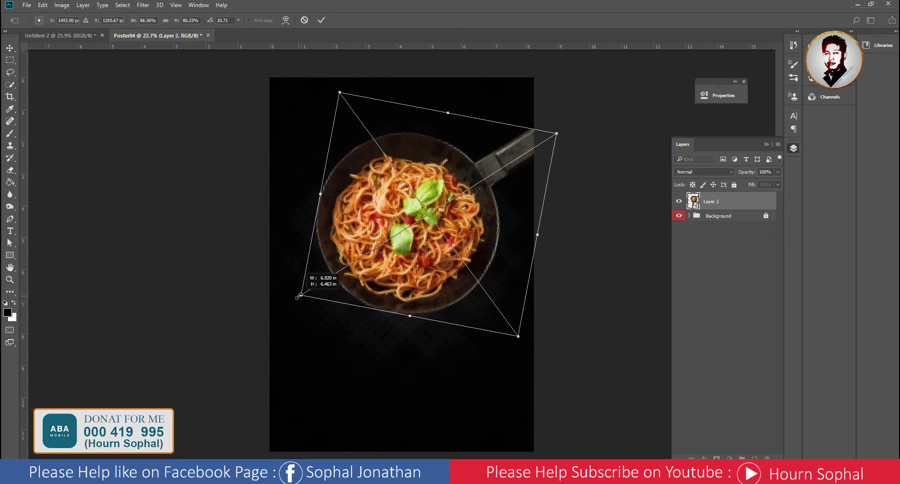
pyautogui.moveTo(307, 290); pyautogui.dragTo(293, 299)
pyautogui.press('Return')
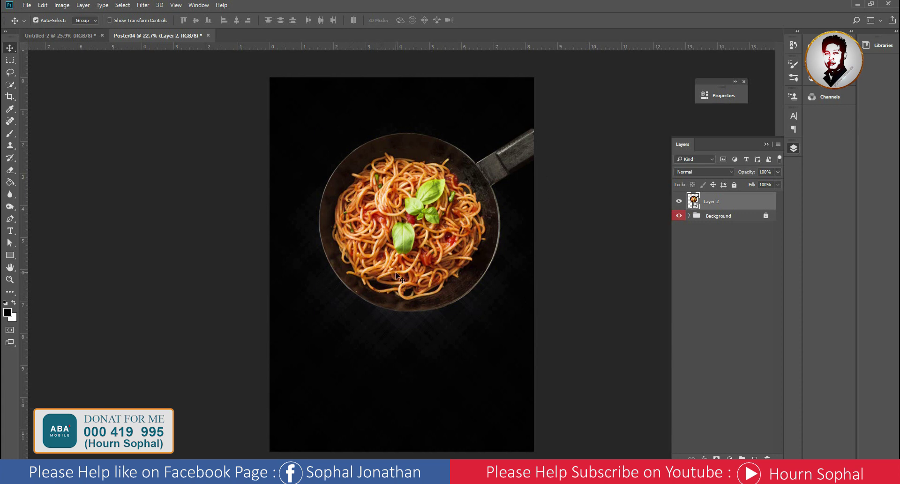
pyautogui.moveTo(397, 276); pyautogui.dragTo(396, 266)
pyautogui.hotkey('ctrl', 't')
pyautogui.moveTo(533, 310); pyautogui.dragTo(513, 326)
pyautogui.press('Return')
pyautogui.hotkey('ctrl', '+')
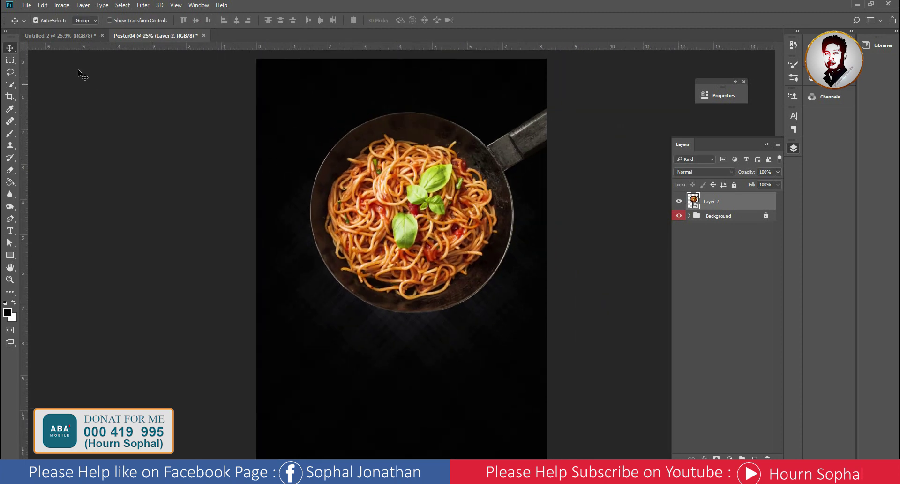
pyautogui.click(9, 256)
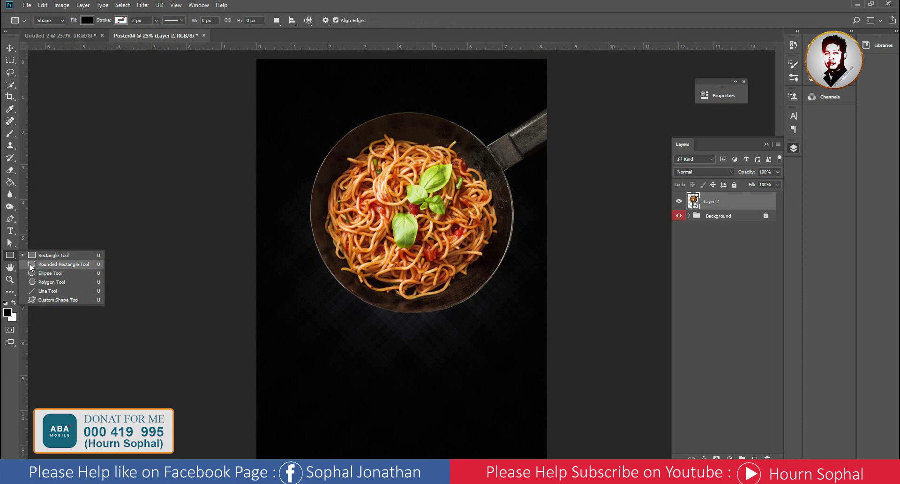
# Draw a black 2011 × 2011 px rounded rectangle over the poster centre, covering the pan
pyautogui.click(56, 264)
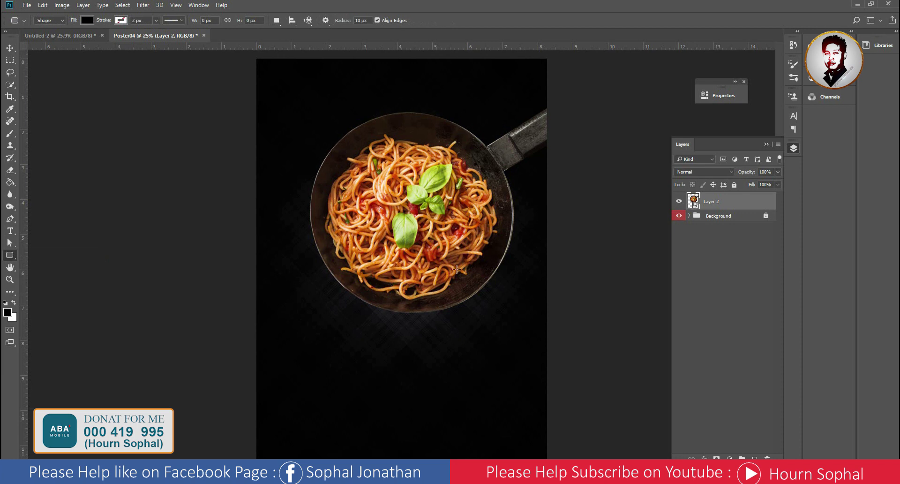
pyautogui.scroll(-1, 320, 191)
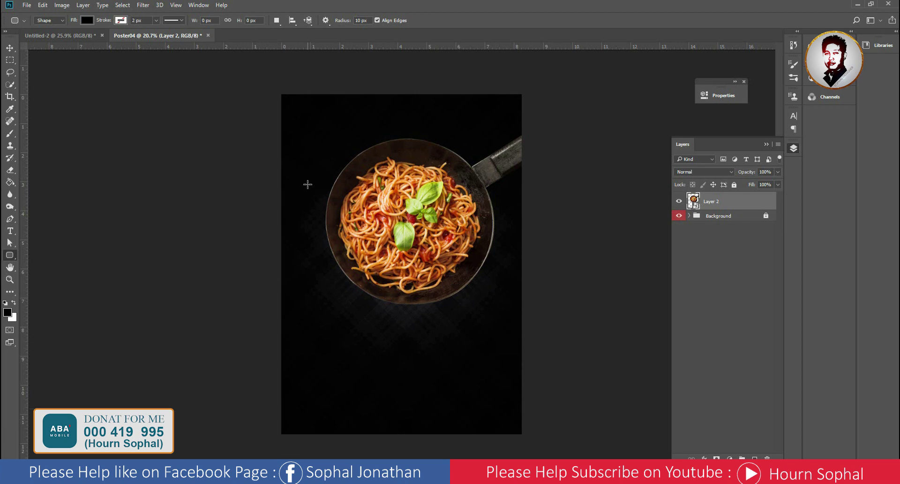
pyautogui.moveTo(300, 177); pyautogui.dragTo(496, 367)
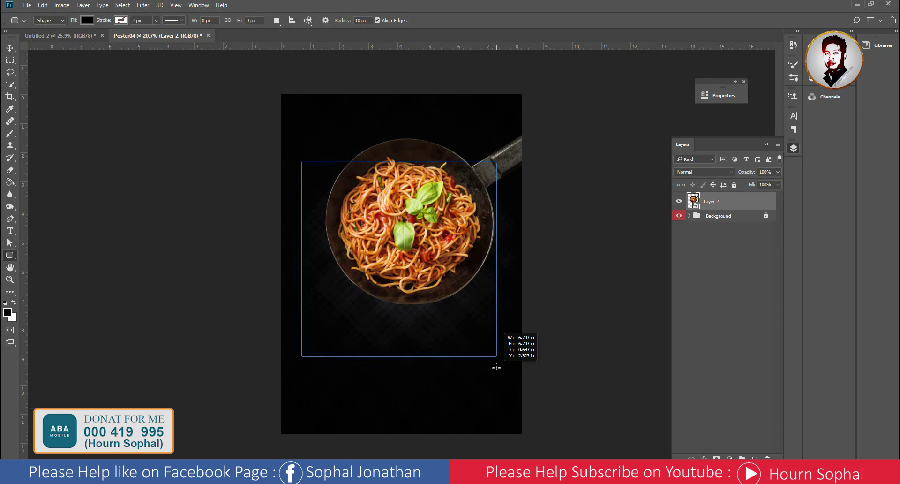
pyautogui.moveTo(497, 367)
pyautogui.mouseDown()
pyautogui.moveTo(472, 380)
pyautogui.moveTo(500, 371)
pyautogui.mouseUp()
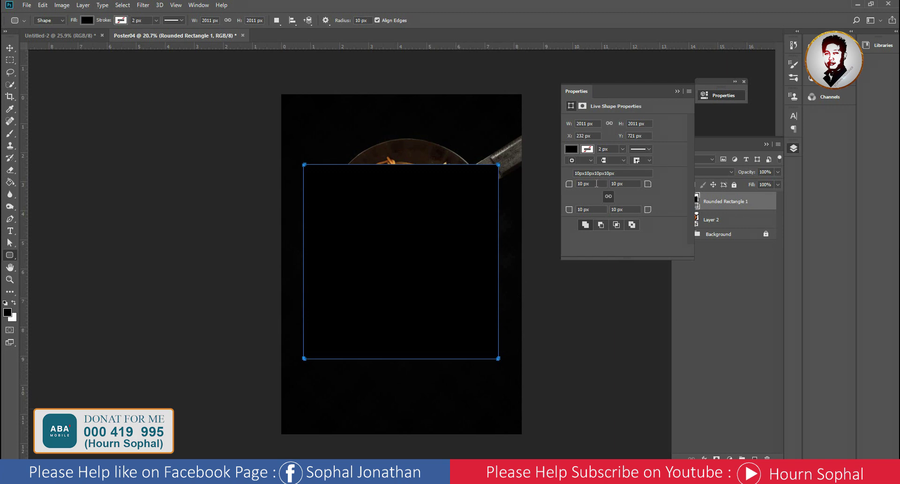
# Remove the square's fill and give it a white 10 px outline
pyautogui.click(572, 149)
pyautogui.click(577, 167)
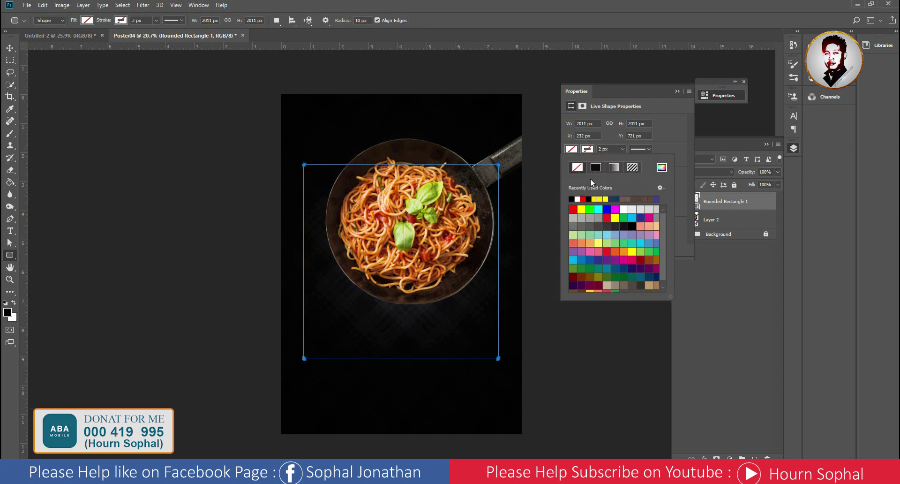
pyautogui.click(577, 198)
pyautogui.click(603, 149)
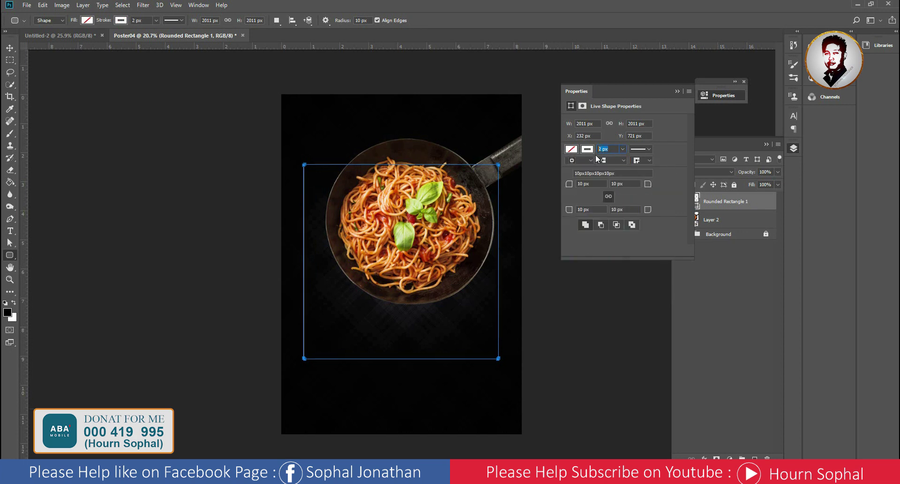
pyautogui.write('10')
pyautogui.press('Return')
# Set the outline's alignment, round line caps and corner join style
pyautogui.click(579, 160)
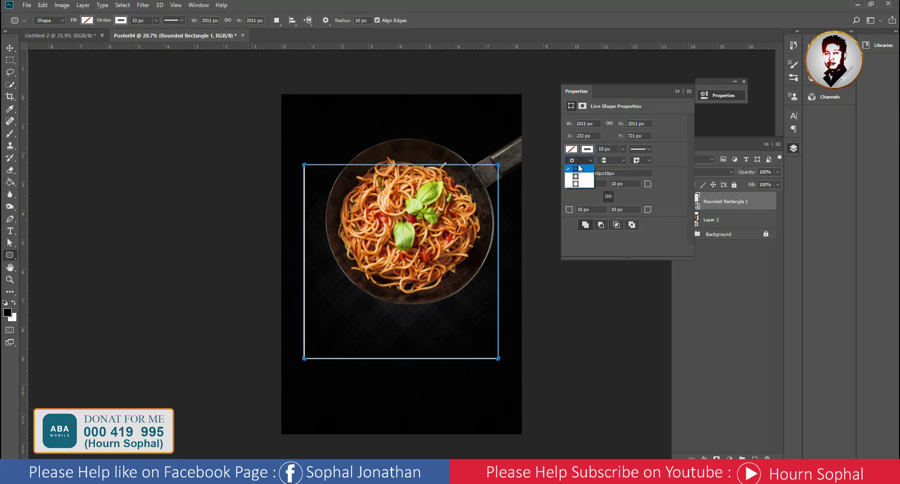
pyautogui.click(574, 176)
pyautogui.click(612, 160)
pyautogui.click(615, 176)
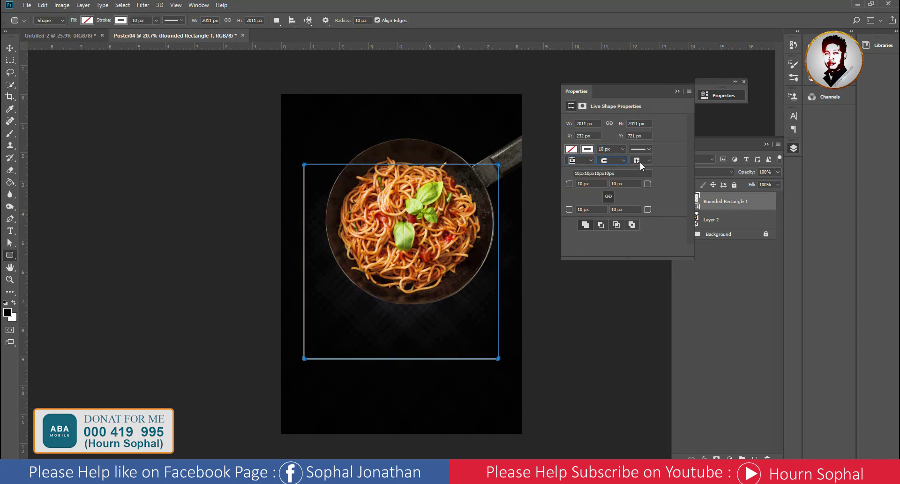
pyautogui.click(642, 160)
pyautogui.click(645, 174)
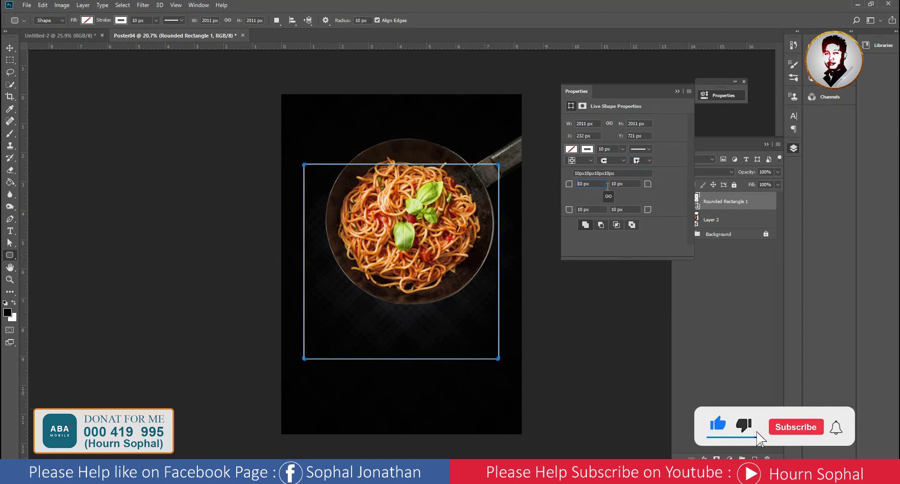
# Round all of the frame's corners to 250 px, then switch to the Move tool
pyautogui.click(586, 184)
pyautogui.write('200')
pyautogui.press('Return')
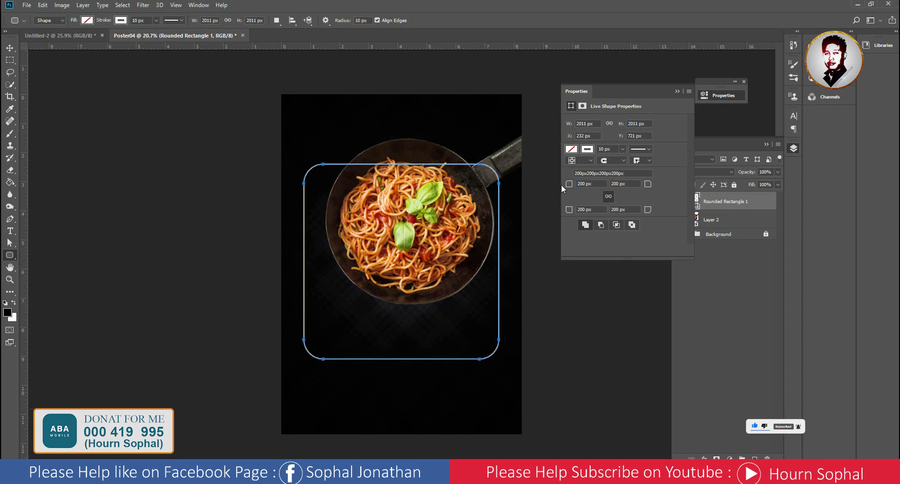
pyautogui.click(600, 184)
pyautogui.write('250')
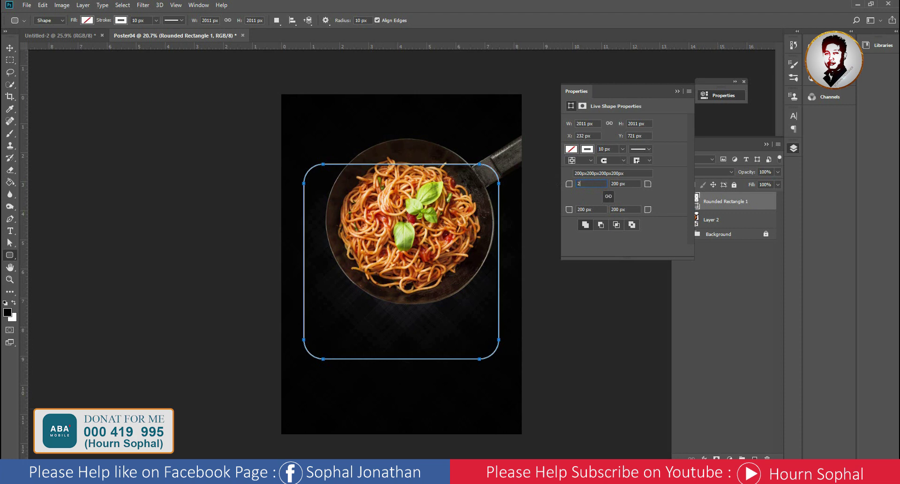
pyautogui.press('Return')
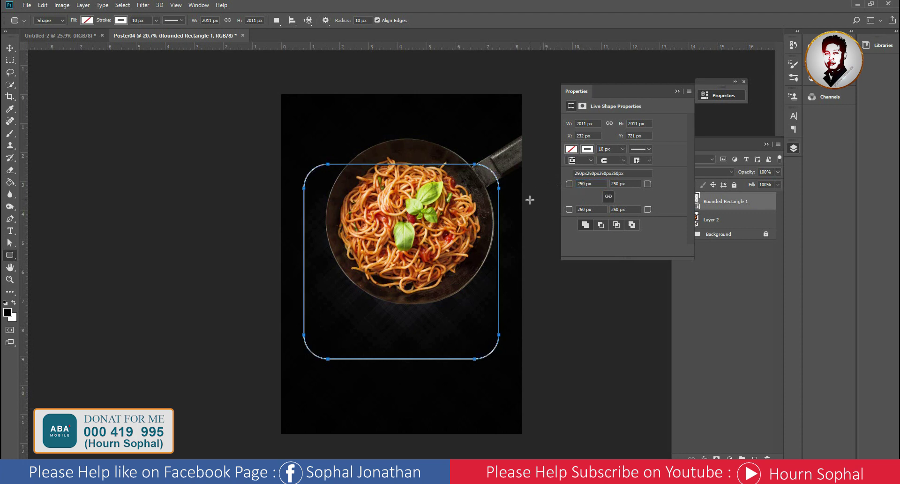
pyautogui.click(9, 48)
pyautogui.click(677, 92)
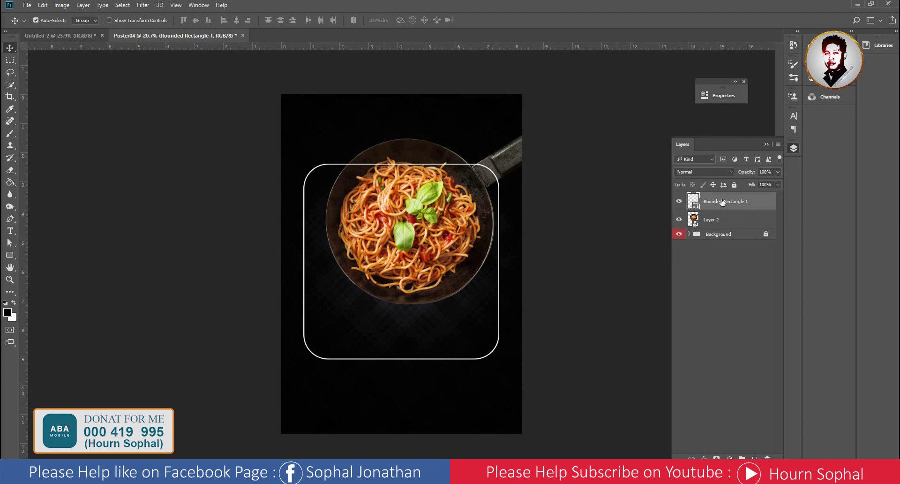
# Move Rounded Rectangle 1 beneath the pan photo, Layer 2, and put it in Free Transform
pyautogui.click(707, 222)
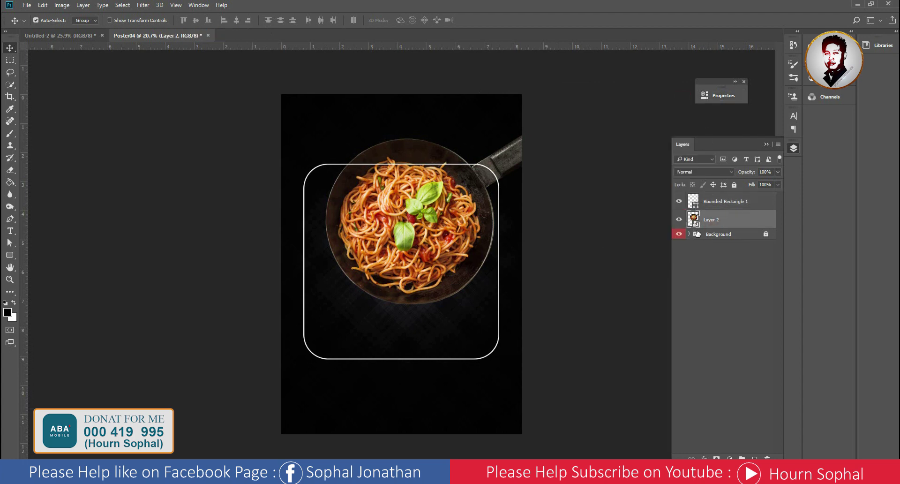
pyautogui.moveTo(713, 202); pyautogui.dragTo(712, 230)
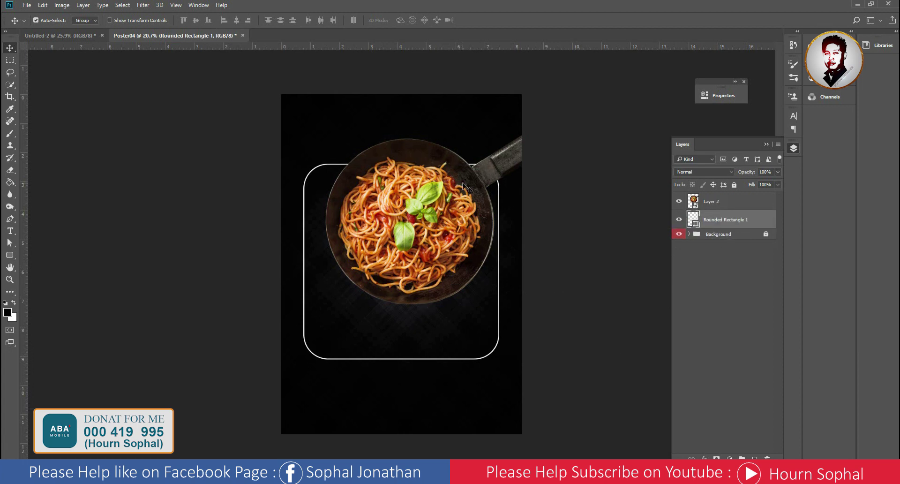
pyautogui.click(43, 5)
pyautogui.click(61, 197)
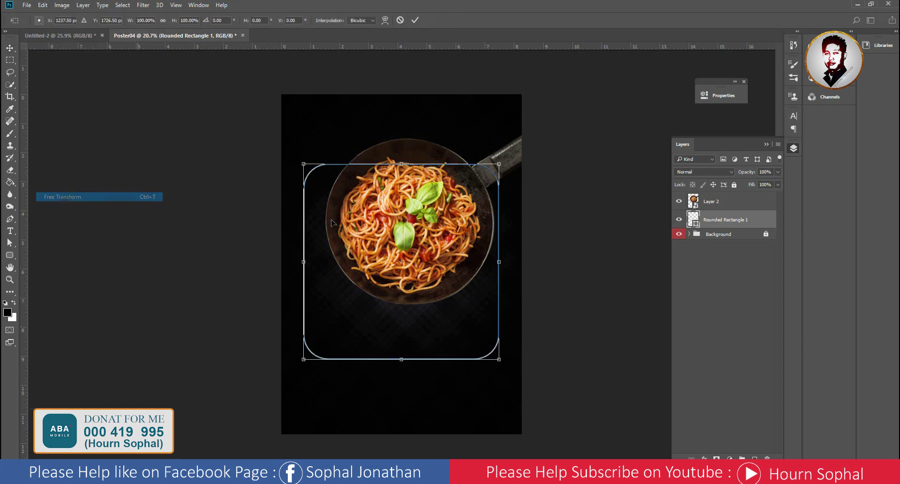
# Try skewing the frame, then undo and cancel that first attempt
pyautogui.rightClick(415, 210)
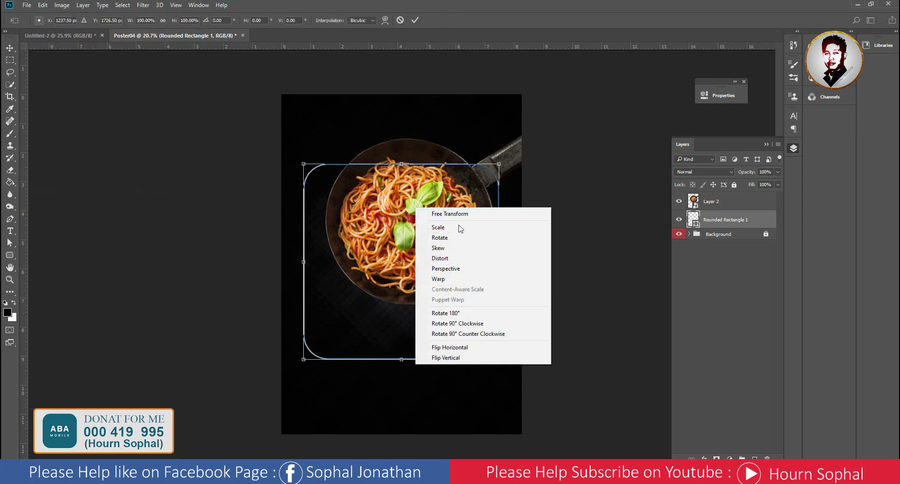
pyautogui.click(447, 272)
pyautogui.rightClick(432, 241)
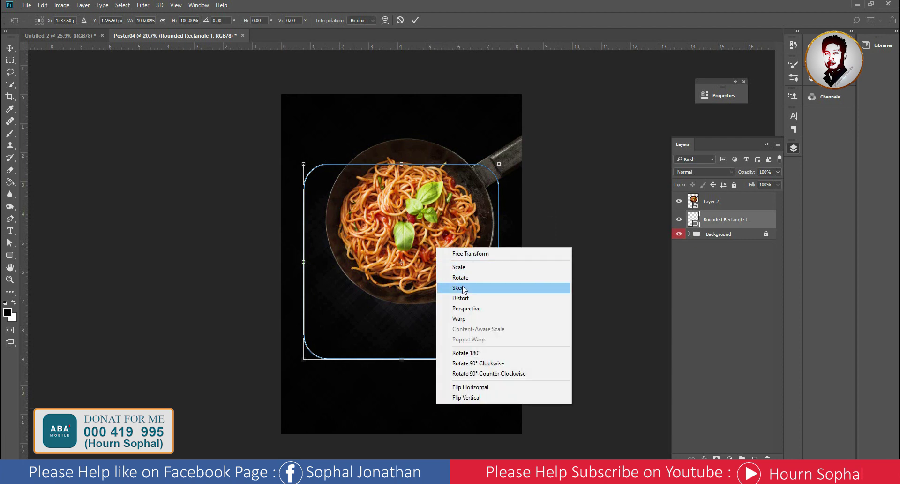
pyautogui.click(462, 288)
pyautogui.rightClick(409, 236)
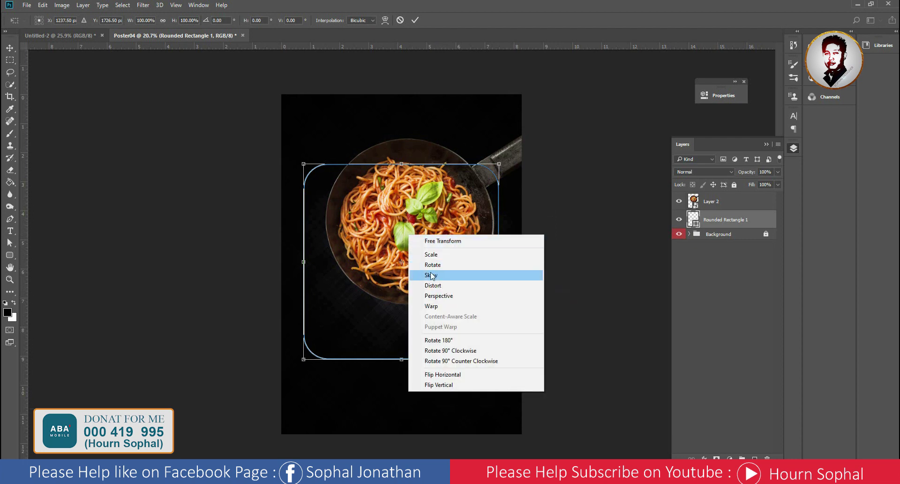
pyautogui.click(450, 278)
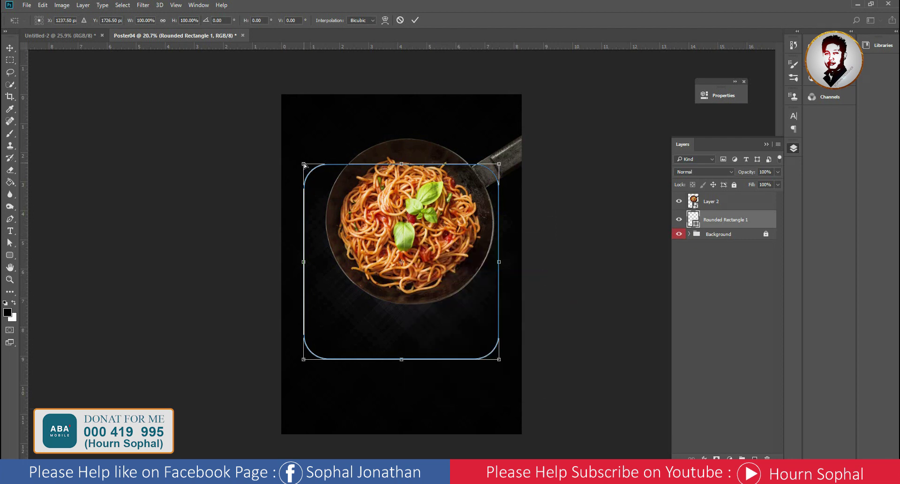
pyautogui.moveTo(305, 165); pyautogui.dragTo(306, 143)
pyautogui.hotkey('ctrl', 'z')
pyautogui.press('Return')
# Skew the frame about 15°, raising the left side and lowering the right, and commit
pyautogui.click(43, 6)
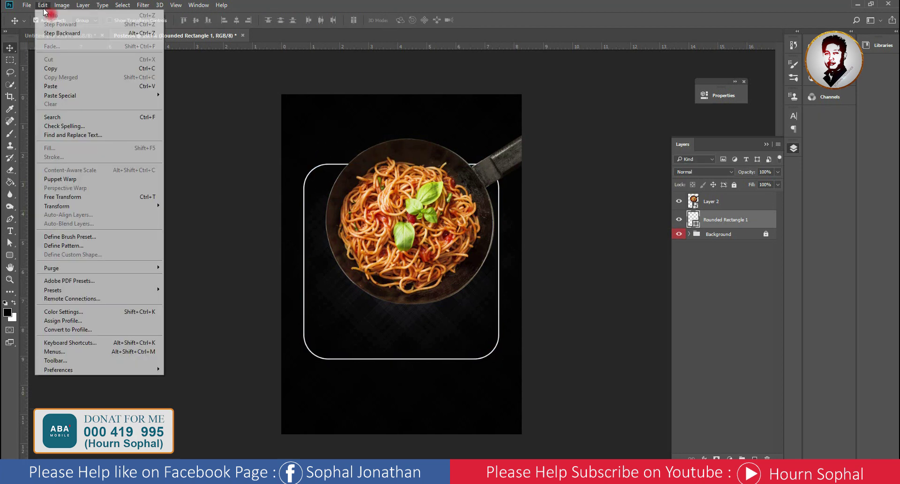
pyautogui.click(62, 196)
pyautogui.rightClick(442, 213)
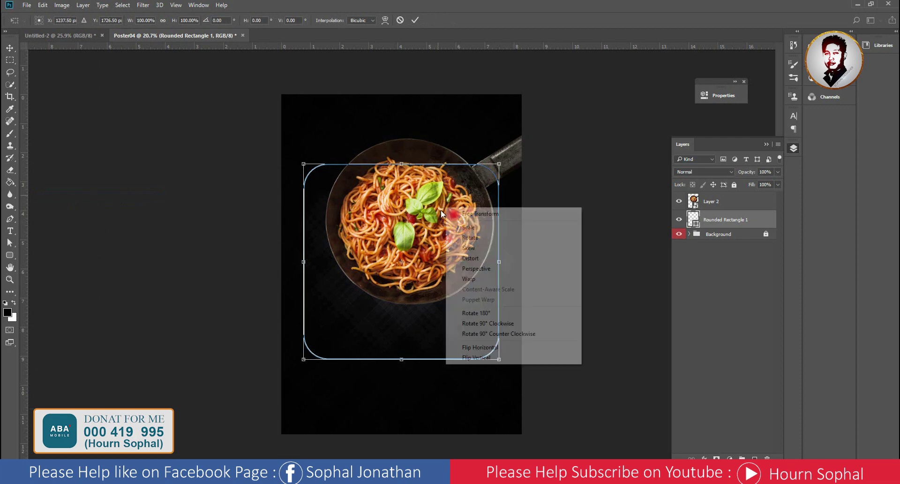
pyautogui.click(469, 247)
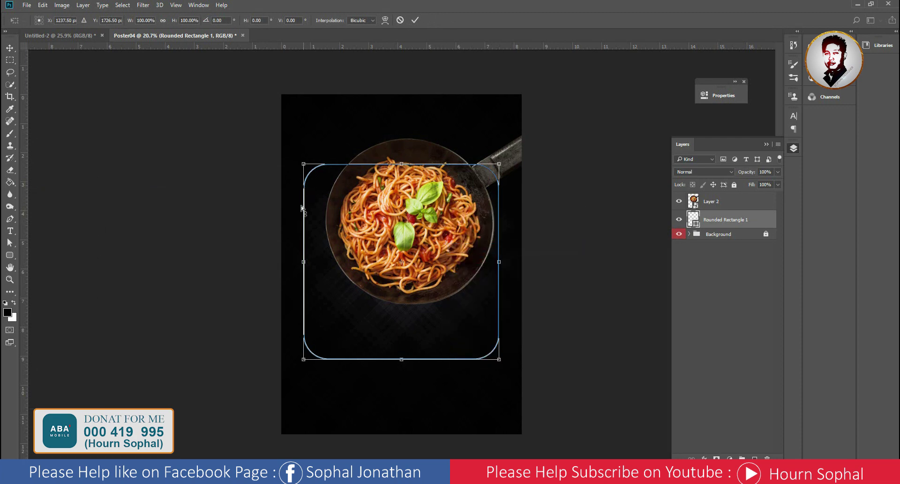
pyautogui.moveTo(302, 261); pyautogui.dragTo(306, 210)
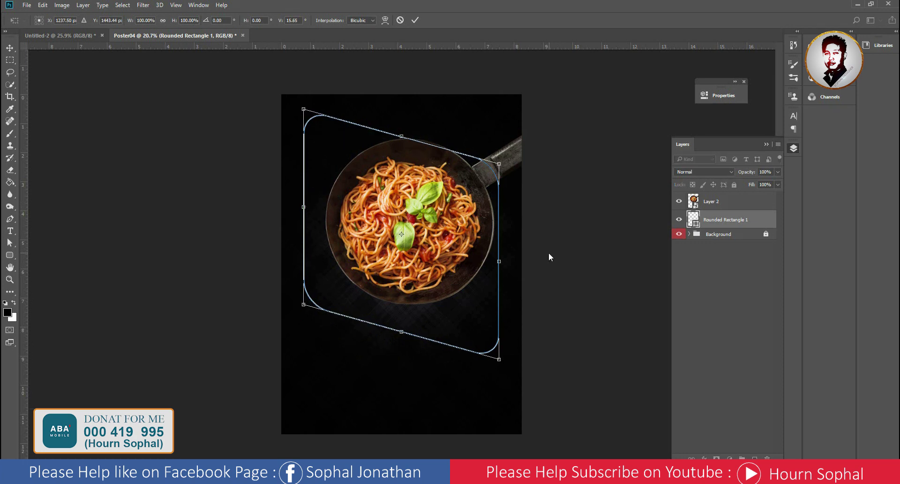
pyautogui.moveTo(498, 264); pyautogui.dragTo(499, 271)
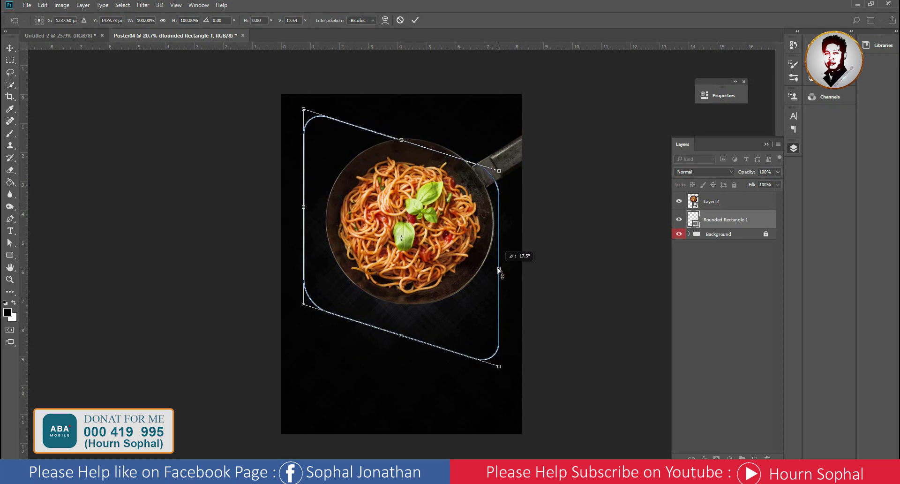
pyautogui.moveTo(304, 208); pyautogui.dragTo(305, 218)
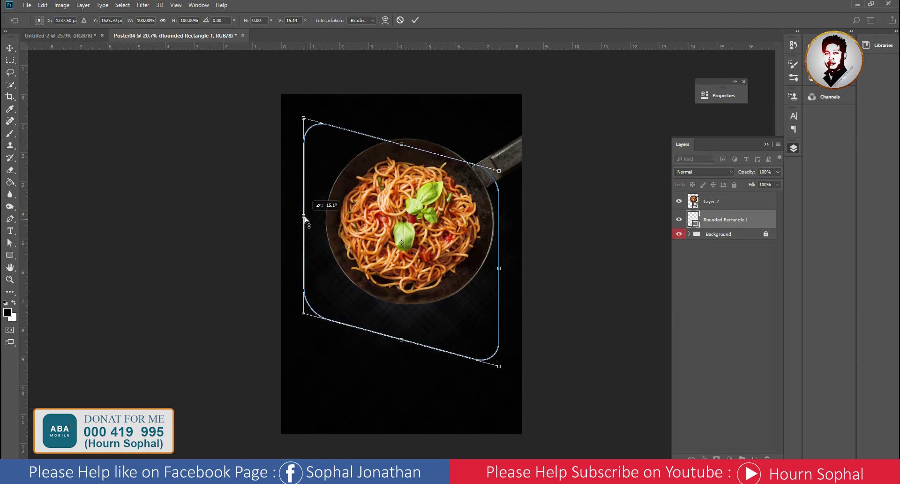
pyautogui.click(412, 21)
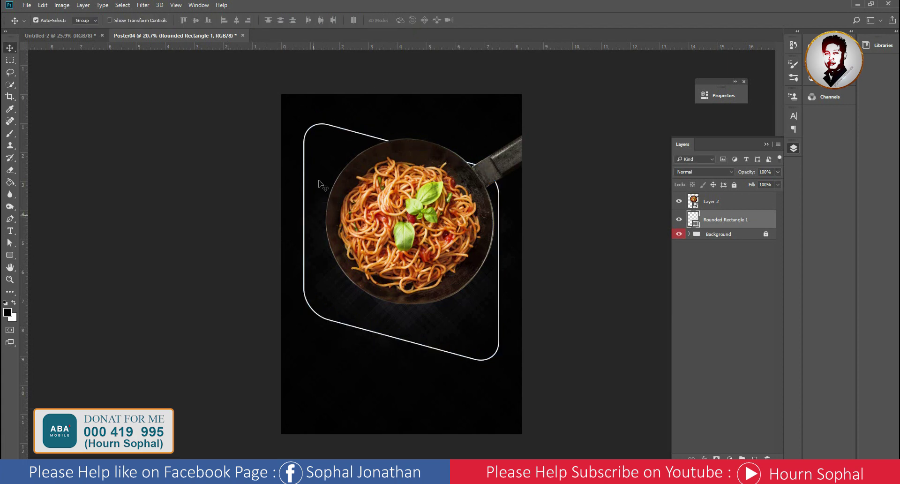
# Drag the frame about 2.15 in lower, turn off Auto-Select, and reselect Rounded Rectangle 1
pyautogui.click(329, 130)
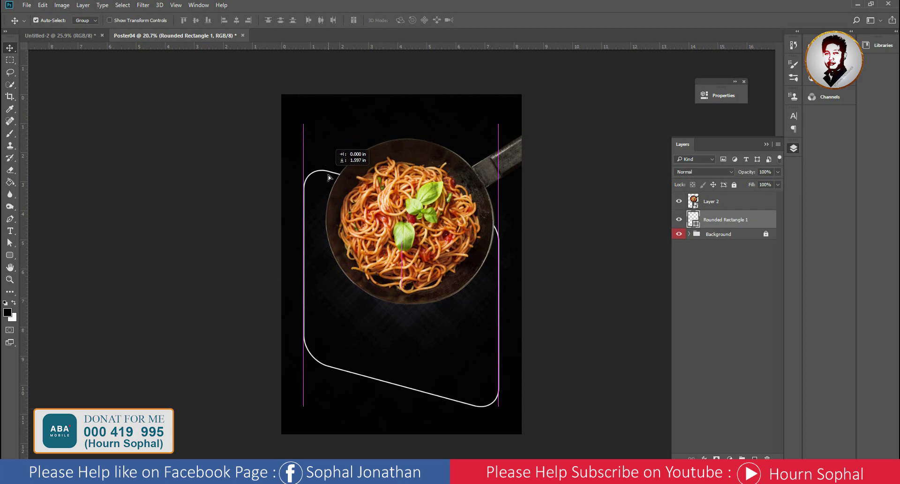
pyautogui.moveTo(329, 130); pyautogui.dragTo(330, 180)
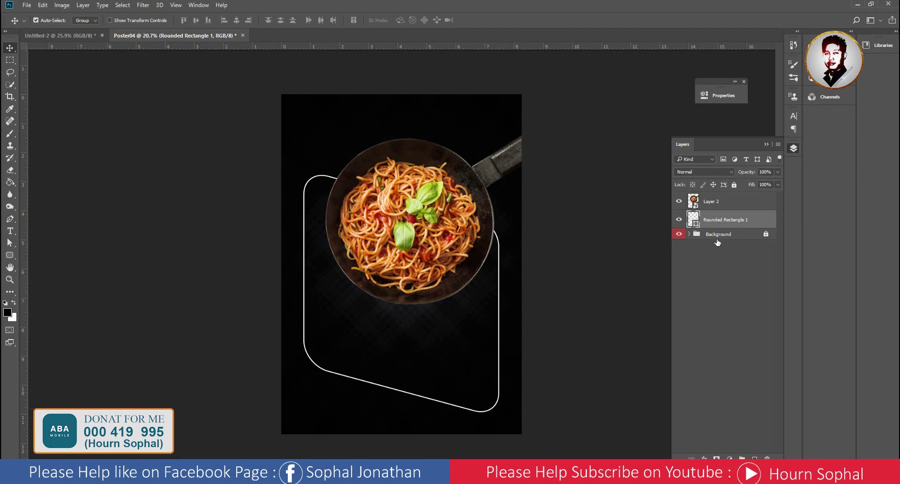
pyautogui.press('ctrl')
pyautogui.click(122, 6)
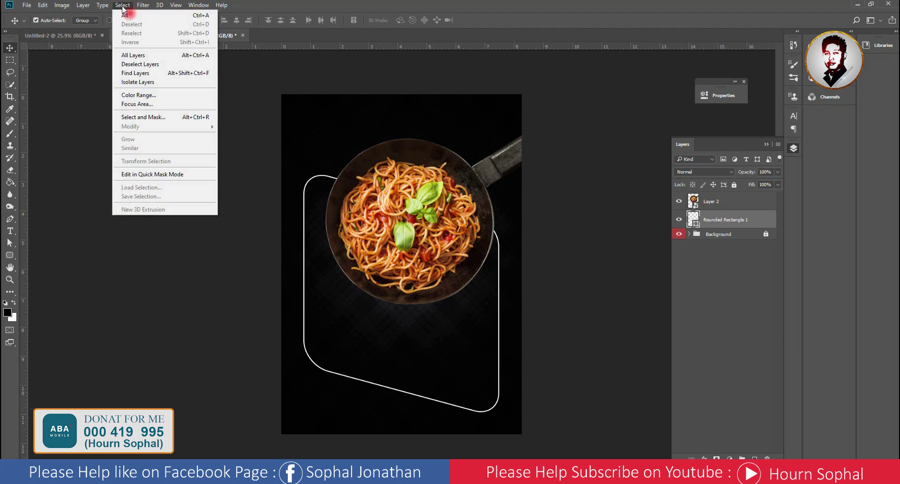
pyautogui.click(140, 58)
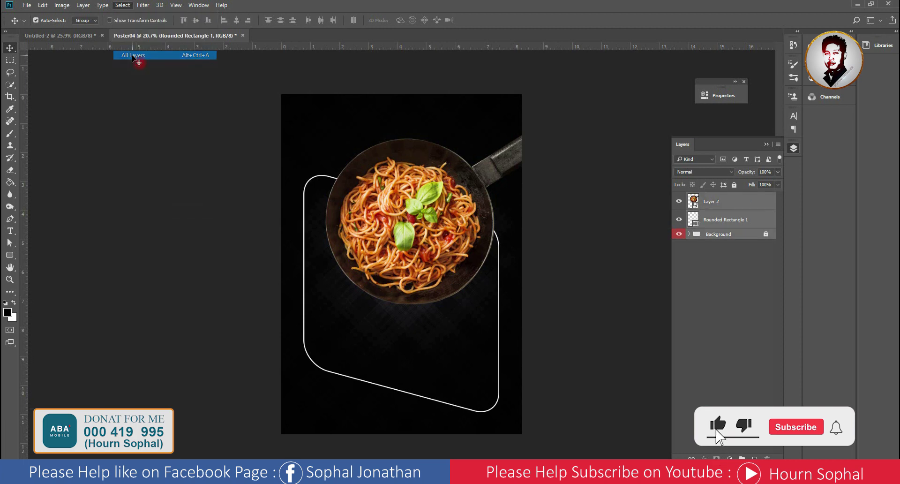
pyautogui.click(725, 221)
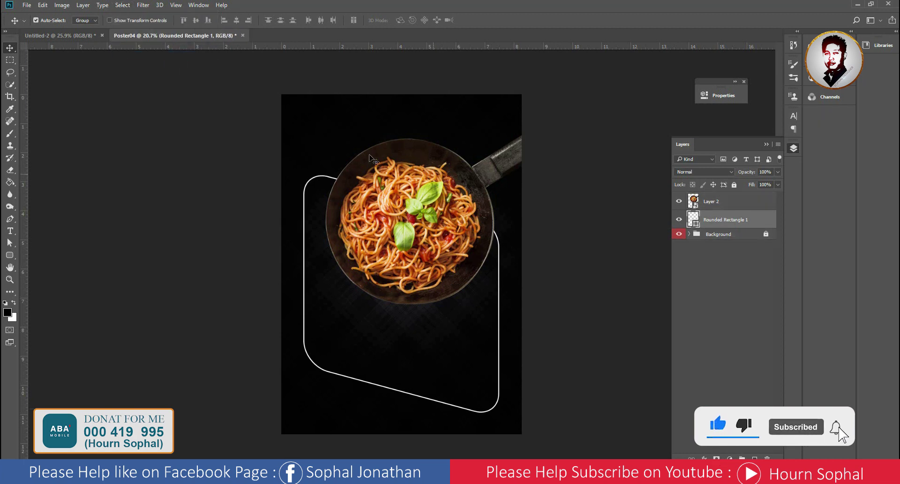
# Select All, align the frame to the canvas's horizontal centre, then deselect
pyautogui.click(123, 6)
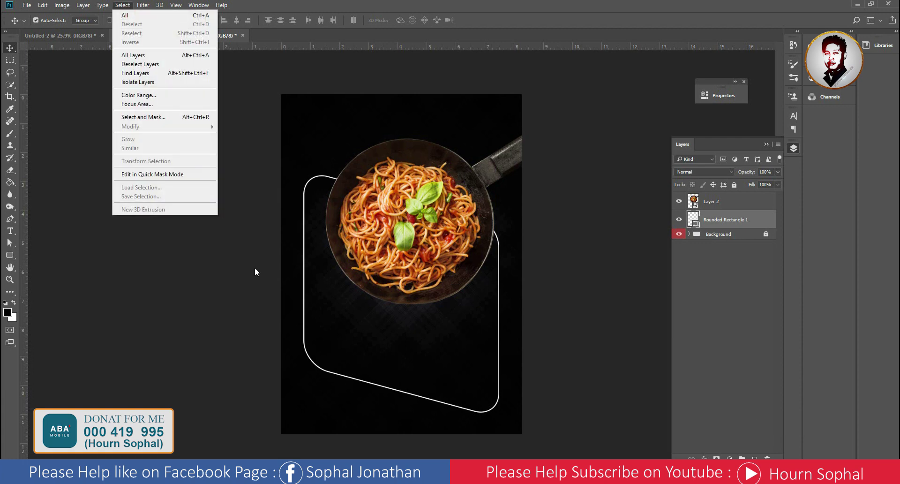
pyautogui.click(122, 4)
pyautogui.click(159, 5)
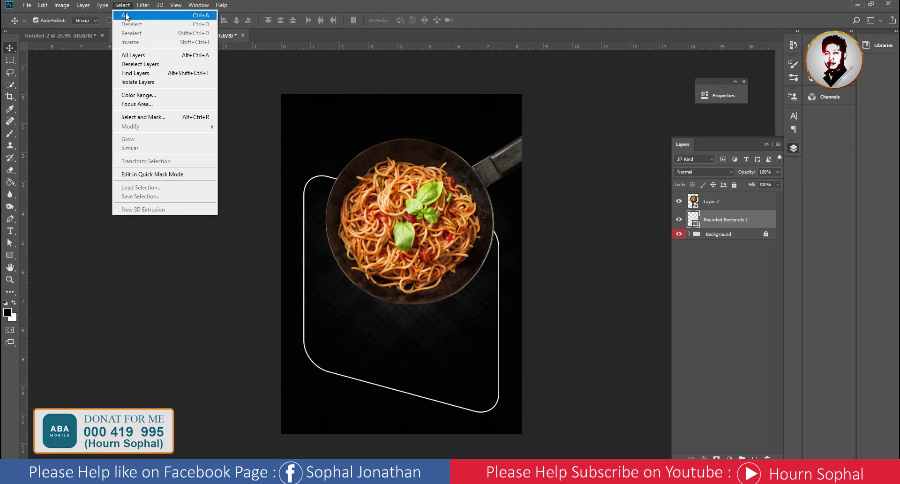
pyautogui.click(186, 17)
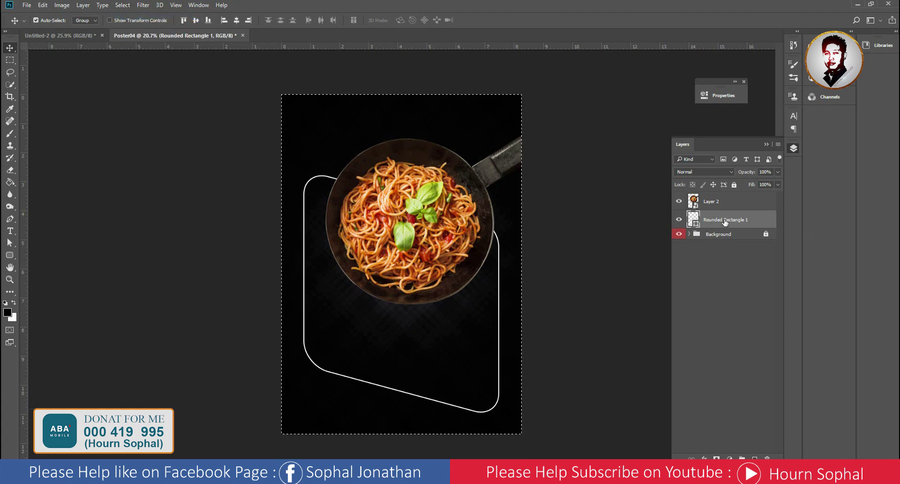
pyautogui.click(123, 5)
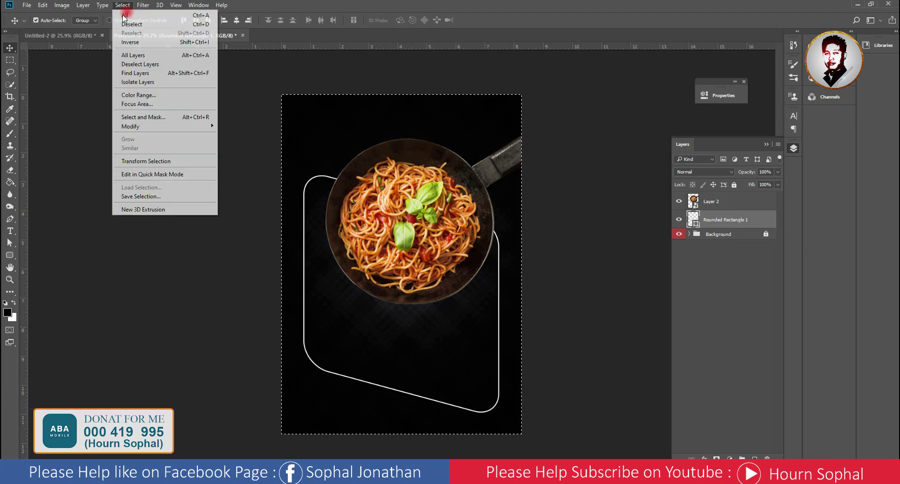
pyautogui.click(311, 161)
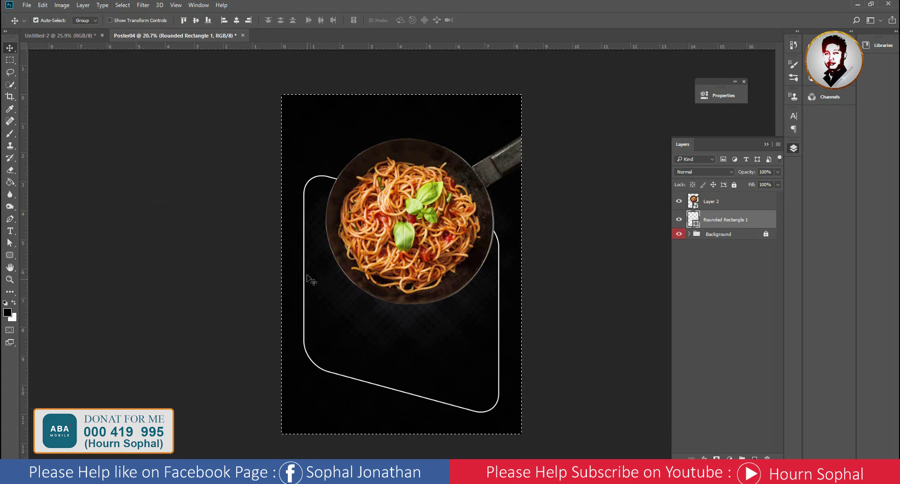
pyautogui.click(237, 21)
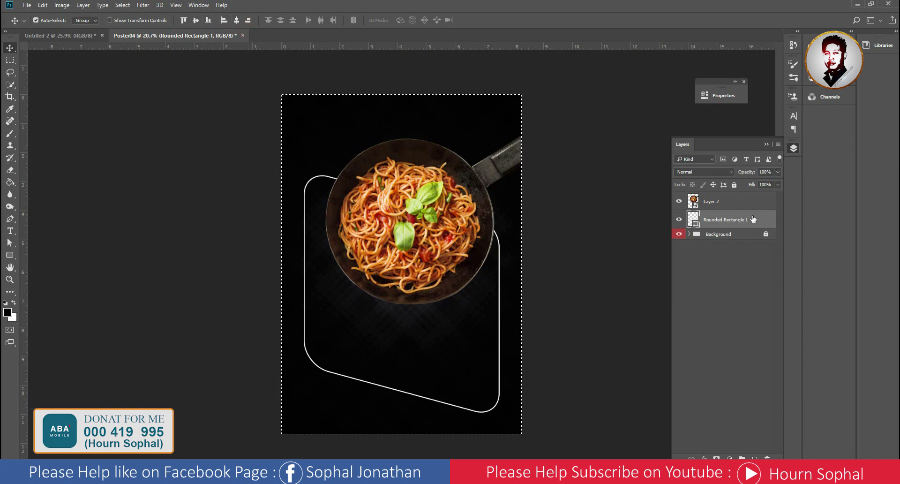
pyautogui.click(678, 219)
pyautogui.click(122, 5)
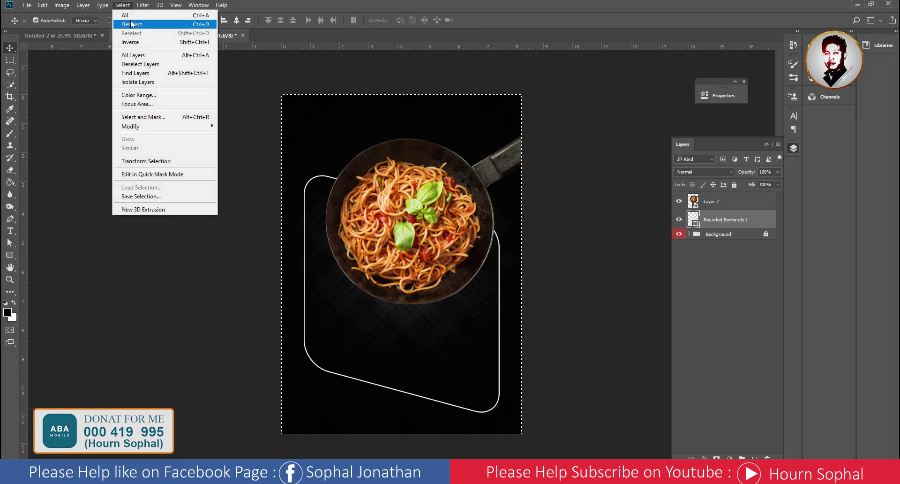
pyautogui.click(132, 24)
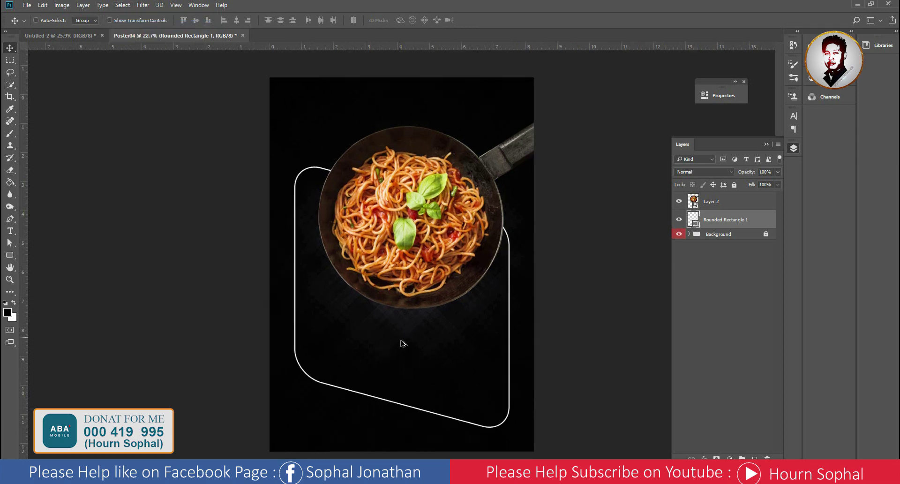
# With the Rectangle tool, check the shape's Fill and Stroke swatch options
pyautogui.scroll(3, 411, 341)
pyautogui.click(10, 254)
pyautogui.click(30, 254)
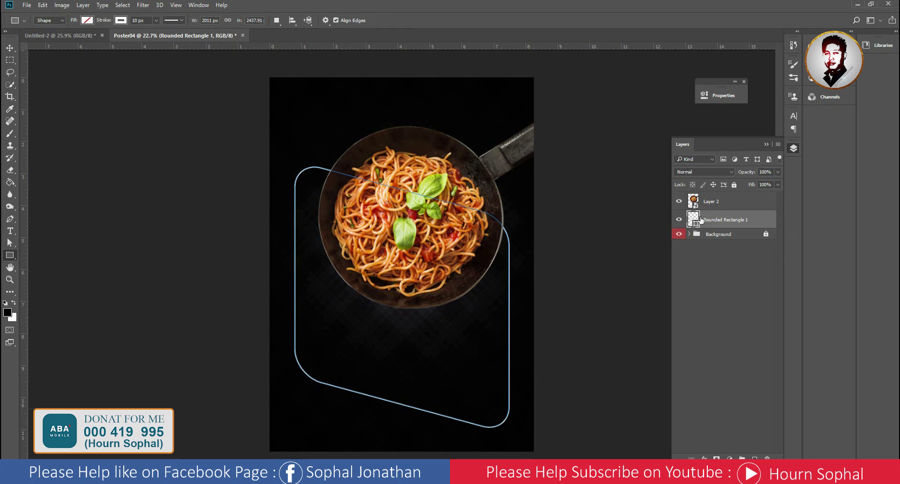
pyautogui.click(117, 23)
pyautogui.click(81, 38)
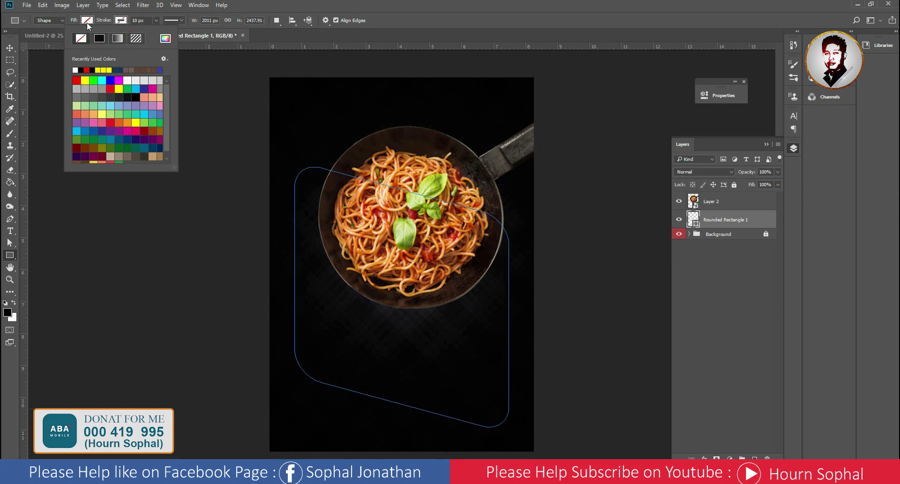
pyautogui.click(87, 21)
pyautogui.click(121, 21)
# Select Layer 2 and Rounded Rectangle 1 together and apply Lock All
pyautogui.click(10, 48)
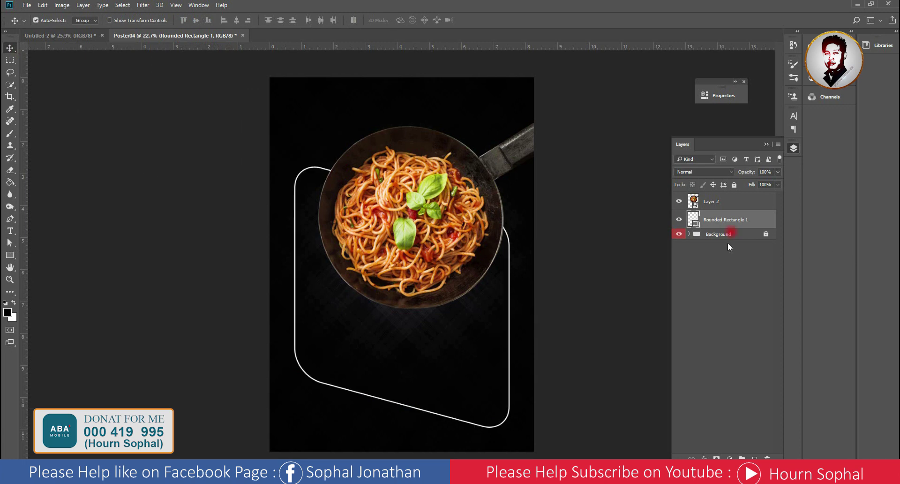
pyautogui.click(730, 220)
pyautogui.click(718, 201)
pyautogui.click(727, 221)
pyautogui.click(717, 204)
pyautogui.keyDown('shift'); pyautogui.click(730, 219); pyautogui.keyUp('shift')
pyautogui.click(735, 184)
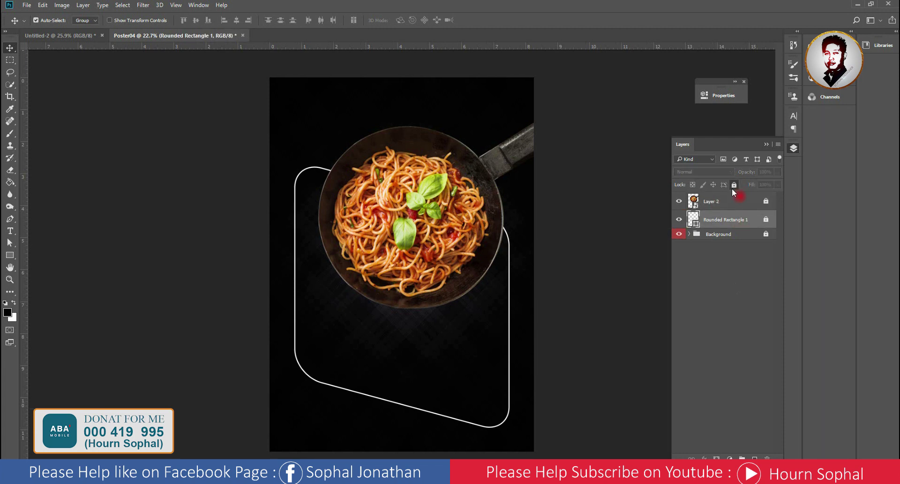
pyautogui.click(727, 244)
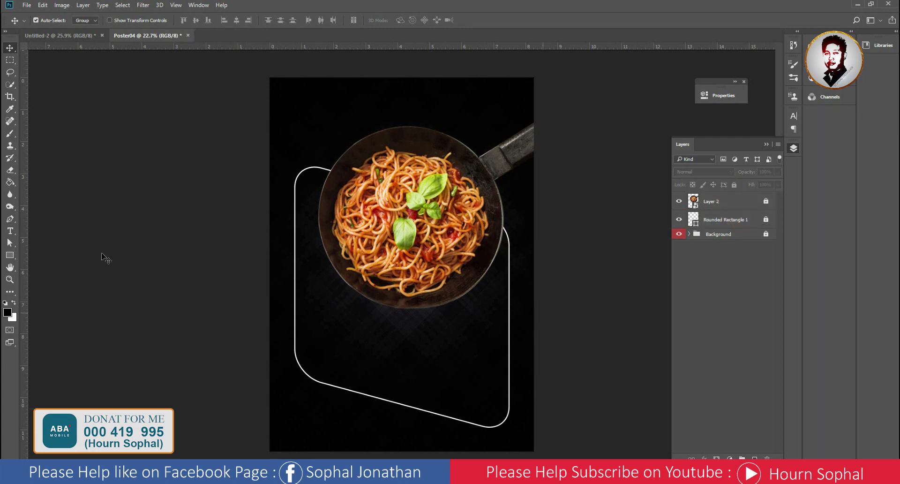
pyautogui.click(10, 256)
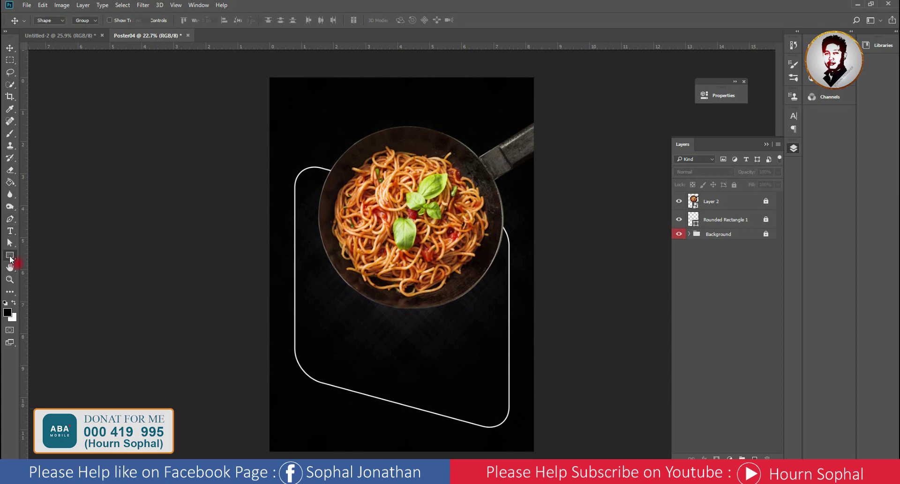
# Draw a wide 3215 × 502 px yellow band across the poster's middle and nudge it lower
pyautogui.click(37, 255)
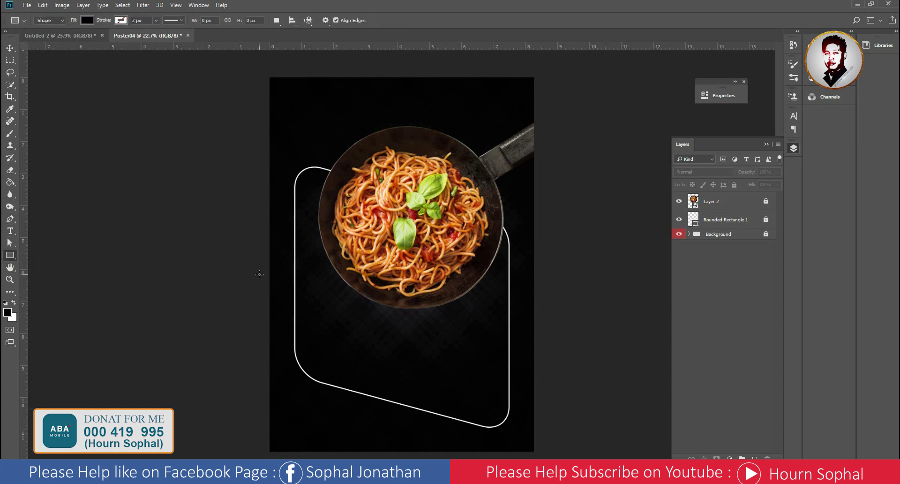
pyautogui.moveTo(243, 265); pyautogui.dragTo(585, 327)
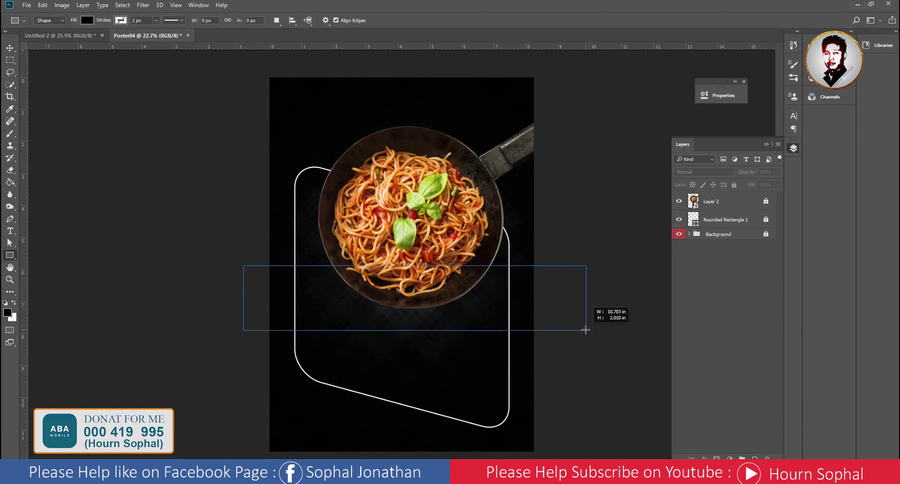
pyautogui.moveTo(586, 326); pyautogui.dragTo(587, 319)
pyautogui.click(570, 149)
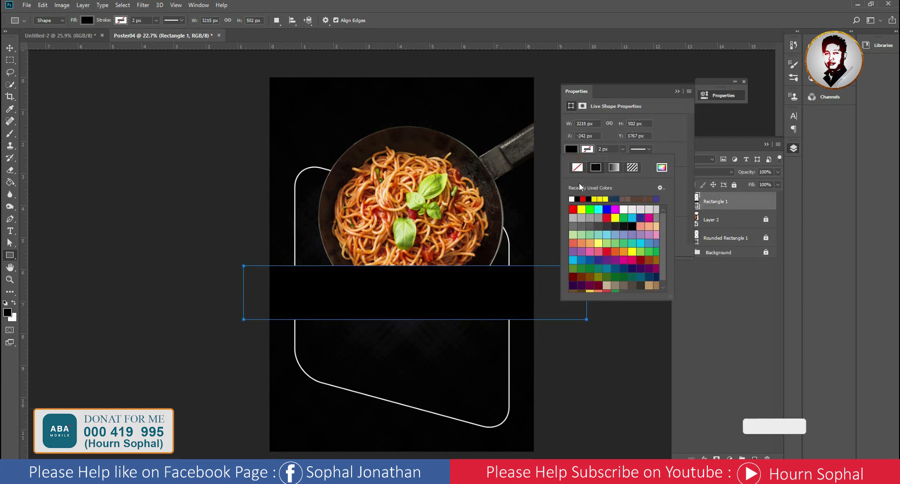
pyautogui.click(600, 199)
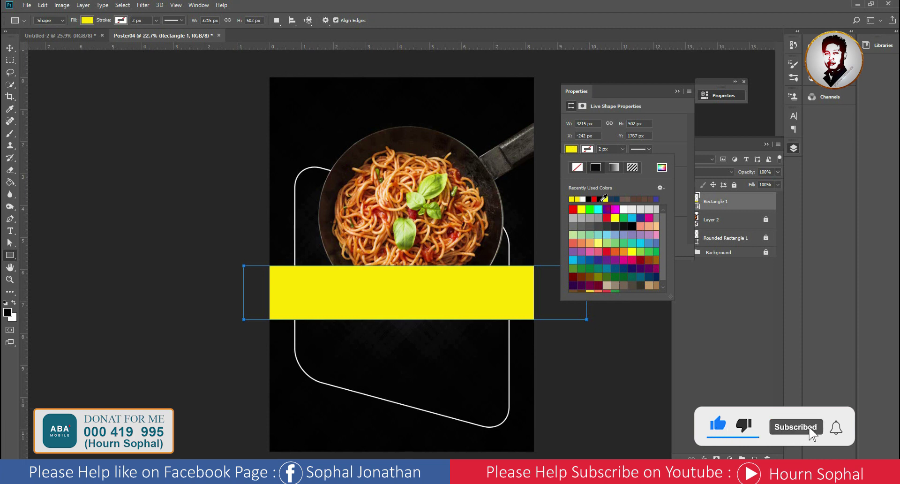
pyautogui.click(10, 49)
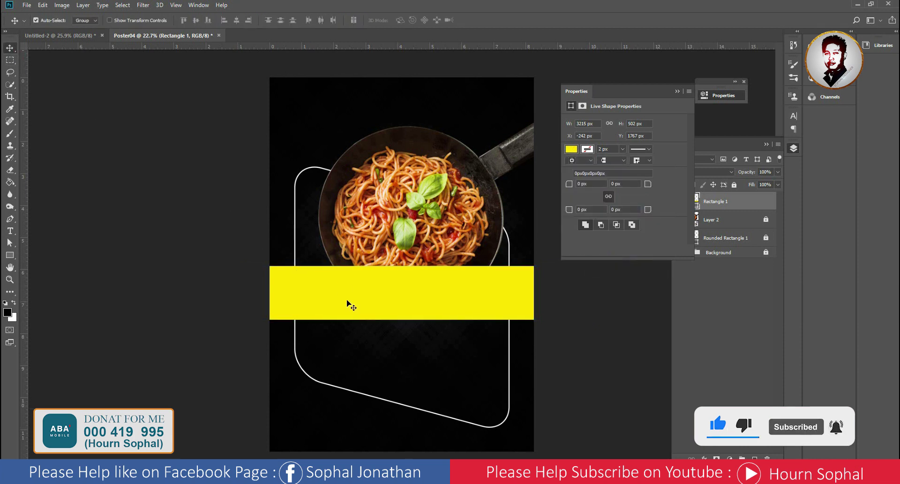
pyautogui.moveTo(412, 305); pyautogui.dragTo(411, 310)
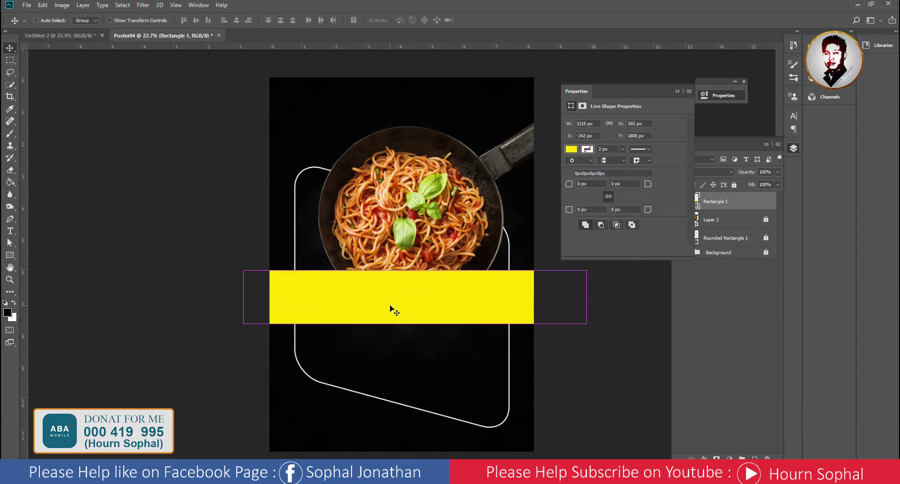
pyautogui.click(36, 20)
# Free-transform the yellow band, rotating it by dragging and moving it lower
pyautogui.click(51, 5)
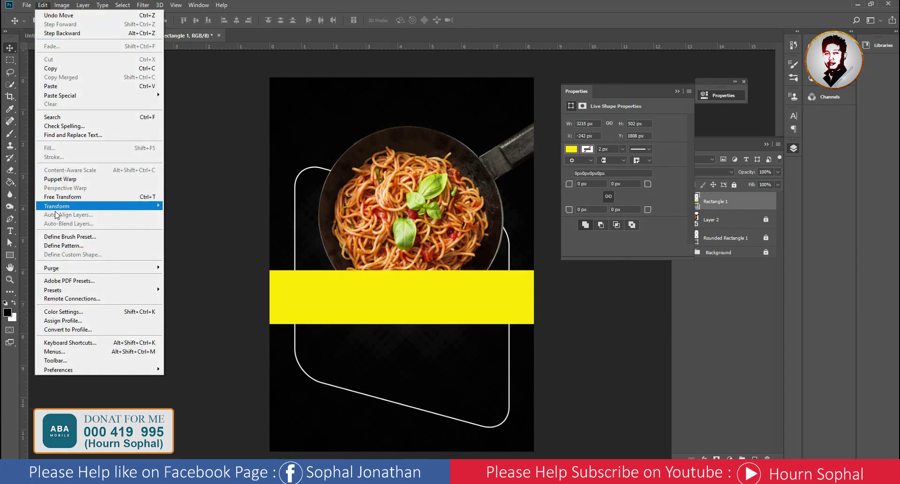
pyautogui.click(59, 196)
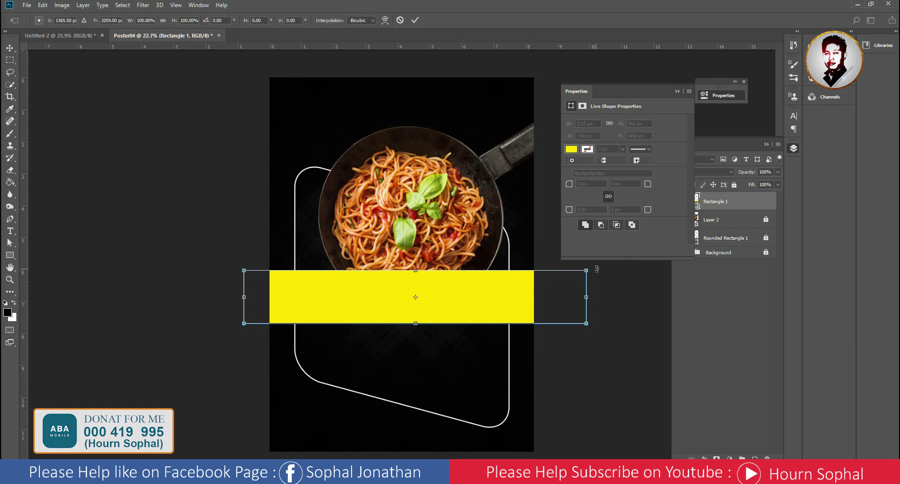
pyautogui.moveTo(596, 269)
pyautogui.mouseDown()
pyautogui.moveTo(592, 356)
pyautogui.moveTo(595, 349)
pyautogui.mouseUp()
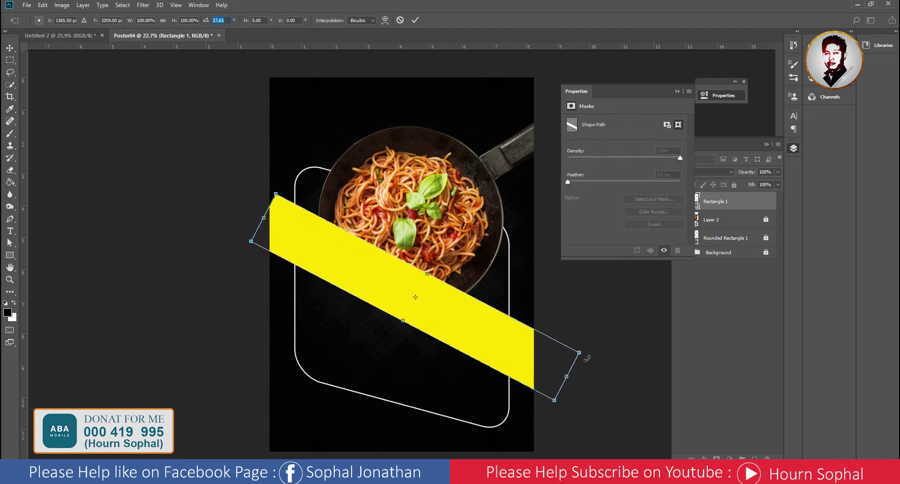
pyautogui.moveTo(587, 358); pyautogui.dragTo(593, 338)
pyautogui.moveTo(464, 330); pyautogui.dragTo(456, 405)
pyautogui.moveTo(594, 414); pyautogui.dragTo(599, 393)
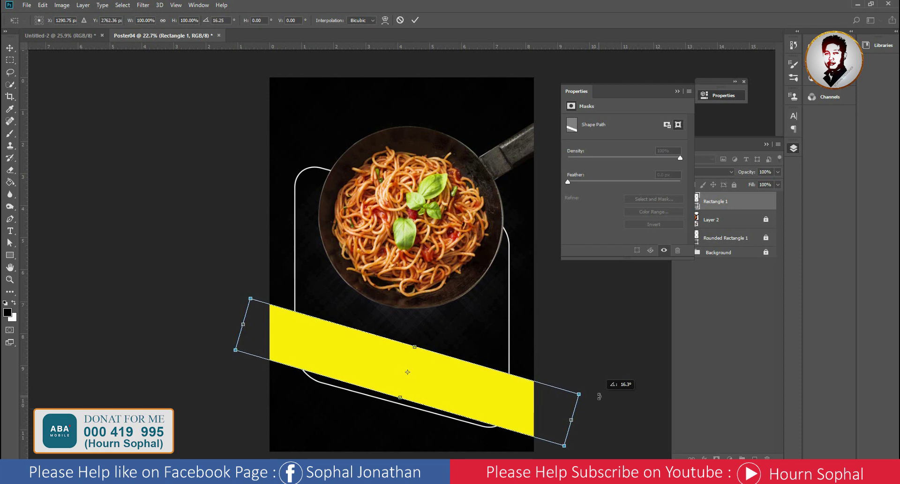
pyautogui.moveTo(599, 393); pyautogui.dragTo(593, 403)
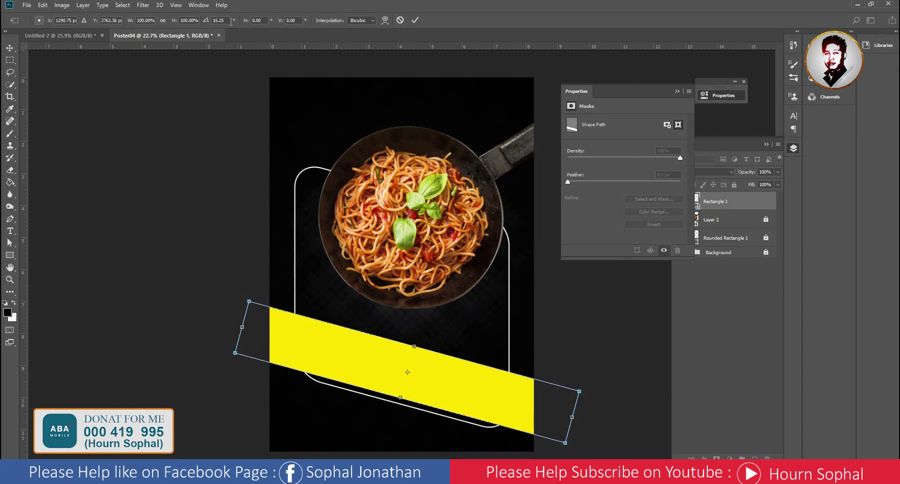
# Set the band's rotation to exactly 15.5°, commit, and shift it slightly higher
pyautogui.write('15')
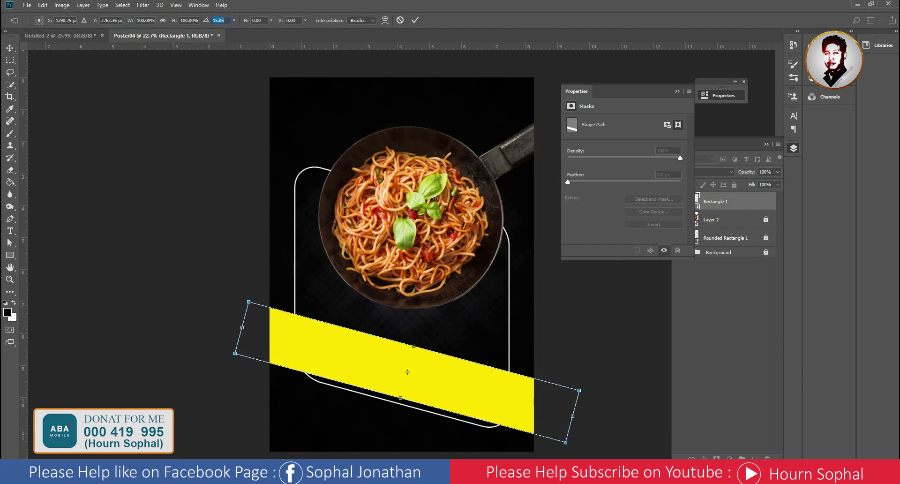
pyautogui.moveTo(434, 198); pyautogui.dragTo(434, 198)
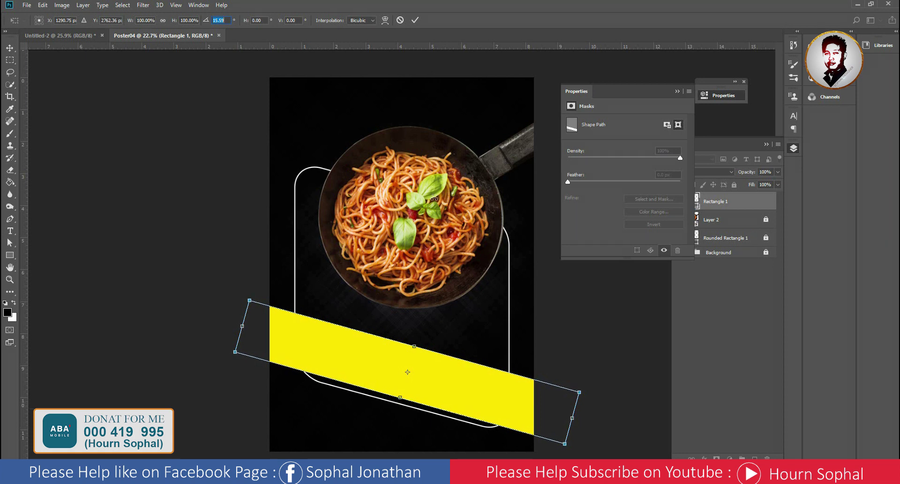
pyautogui.write('16')
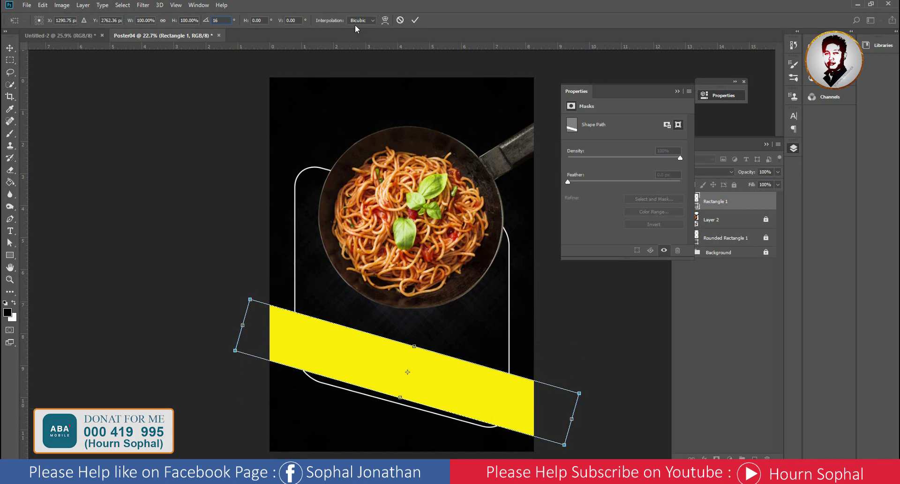
pyautogui.press('BackSpace')
pyautogui.press('BackSpace')
pyautogui.write('15.5')
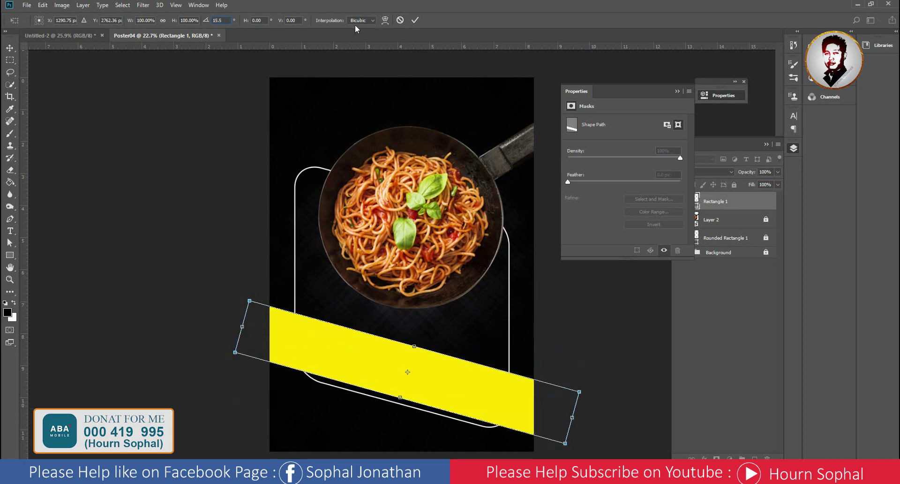
pyautogui.click(417, 20)
pyautogui.moveTo(377, 369); pyautogui.dragTo(379, 353)
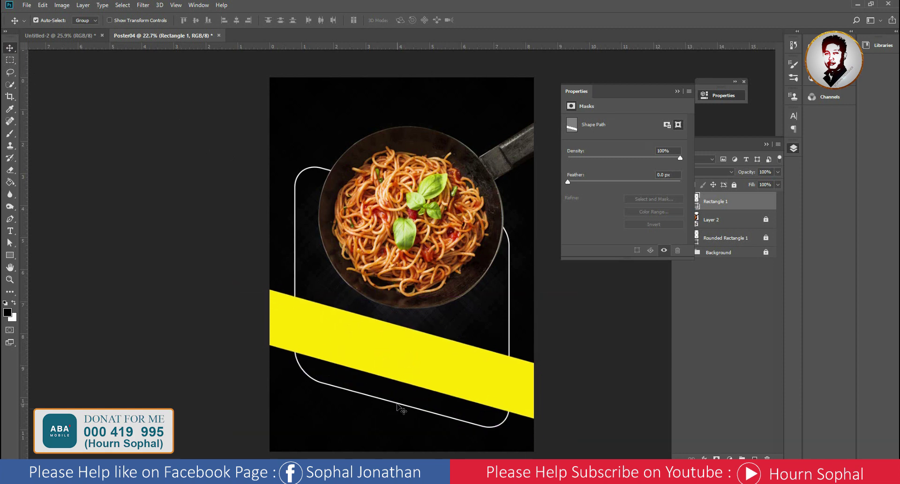
pyautogui.click(683, 92)
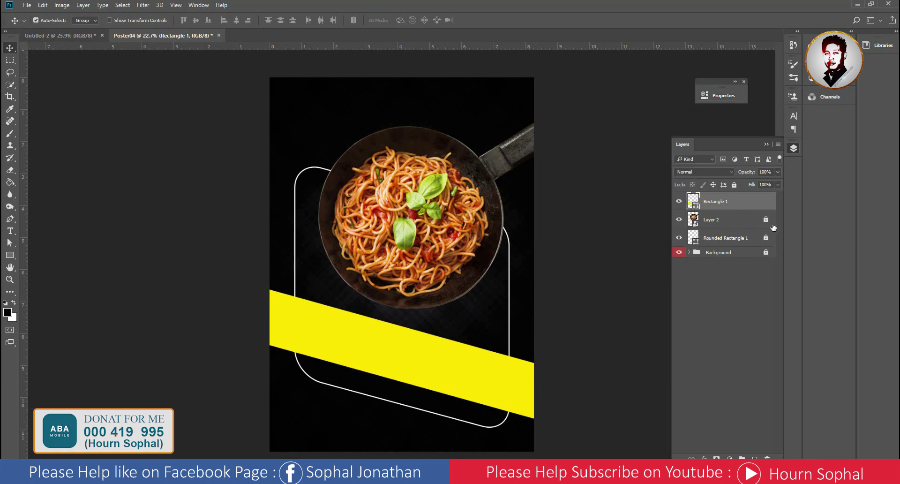
# Nudge the Rounded Rectangle 1 outline upward with the arrow keys
pyautogui.click(761, 240)
pyautogui.press('Up')
pyautogui.press('Up')
pyautogui.press('Up')
pyautogui.press('Up')
pyautogui.press('Up')
pyautogui.press('Up')
pyautogui.press('Up')
pyautogui.press('Up')
pyautogui.press('Up')
pyautogui.press('Up')
pyautogui.press('Up')
pyautogui.press('Up')
pyautogui.press('Up')
pyautogui.press('Up')
pyautogui.press('Up')
pyautogui.click(439, 363)
pyautogui.press('Up')
pyautogui.press('Up')
pyautogui.press('Up')
pyautogui.press('Up')
pyautogui.press('Up')
pyautogui.press('Up')
pyautogui.press('Down')
pyautogui.press('Down')
pyautogui.press('Down')
pyautogui.press('Up')
pyautogui.press('Up')
pyautogui.press('Up')
pyautogui.press('Down')
pyautogui.press('Down')
pyautogui.press('Down')
pyautogui.press('Up')
pyautogui.press('Up')
pyautogui.press('Up')
# Zoom in, toggle the frame's visibility to compare, and reselect Rounded Rectangle 1
pyautogui.hotkey('ctrl', '+')
pyautogui.hotkey('ctrl', '-')
pyautogui.hotkey('ctrl', '+')
pyautogui.scroll(-2, 419, 283)
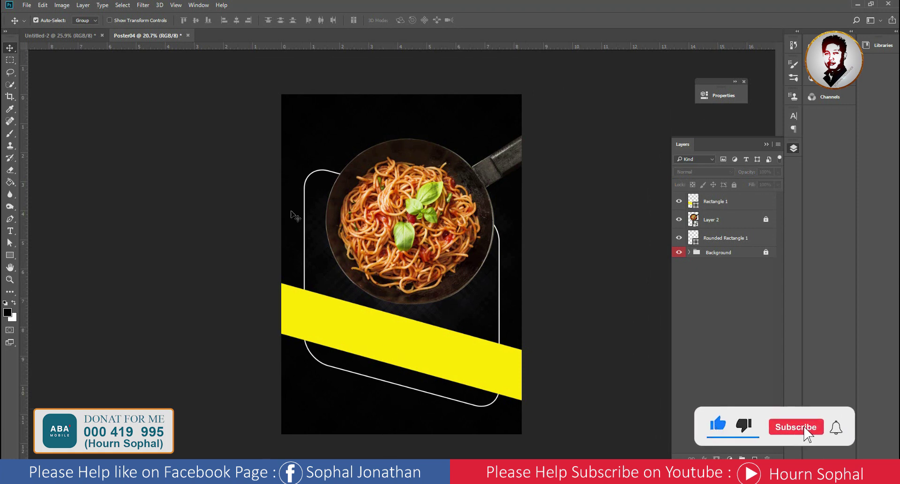
pyautogui.click(678, 237)
pyautogui.click(679, 238)
pyautogui.click(713, 238)
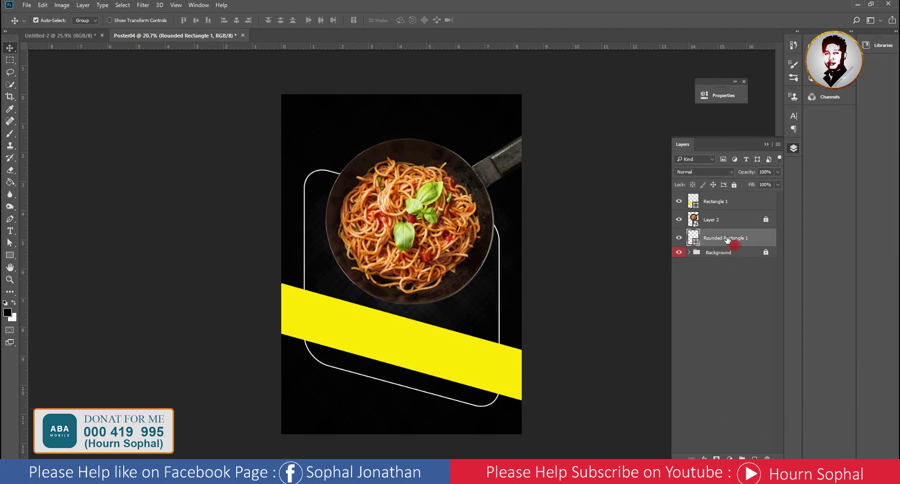
# Duplicate Rounded Rectangle 1 as Rounded Rectangle 1 copy
pyautogui.rightClick(724, 239)
pyautogui.click(764, 100)
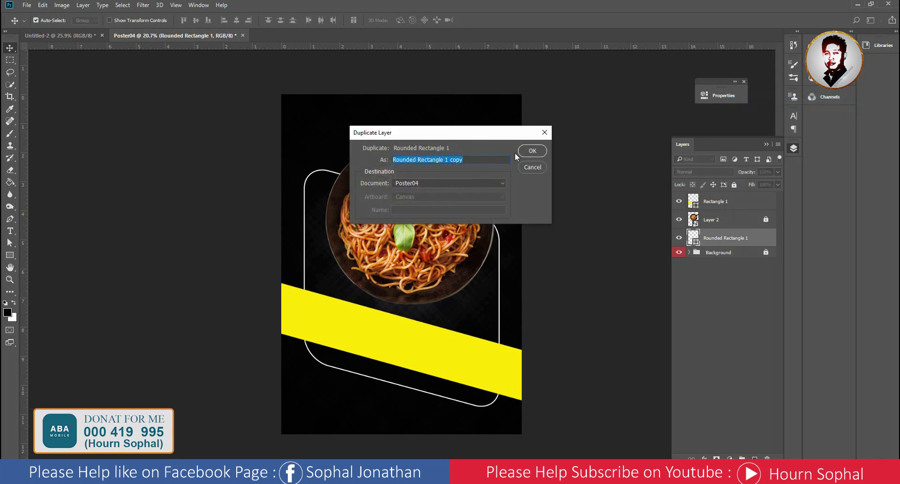
pyautogui.click(498, 158)
pyautogui.hotkey('ctrl', 'a')
pyautogui.click(531, 151)
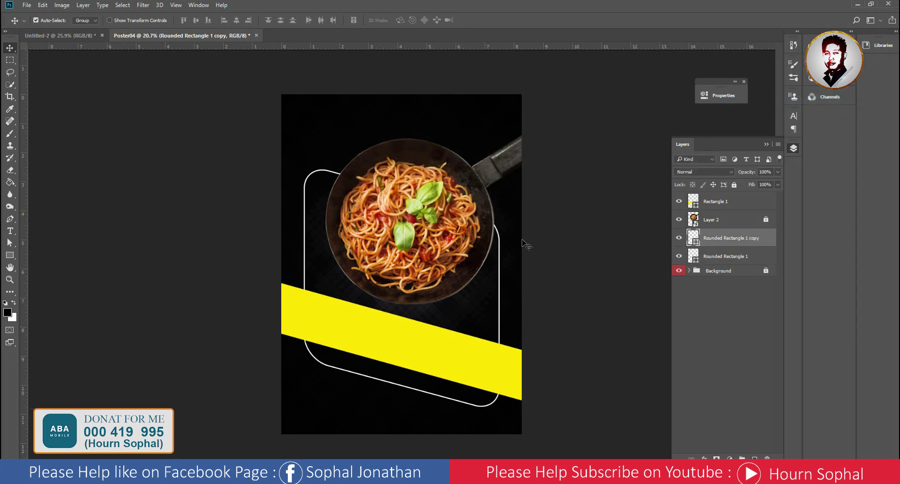
# Move the frame copy down so it rises from the poster's bottom edge
pyautogui.click(42, 5)
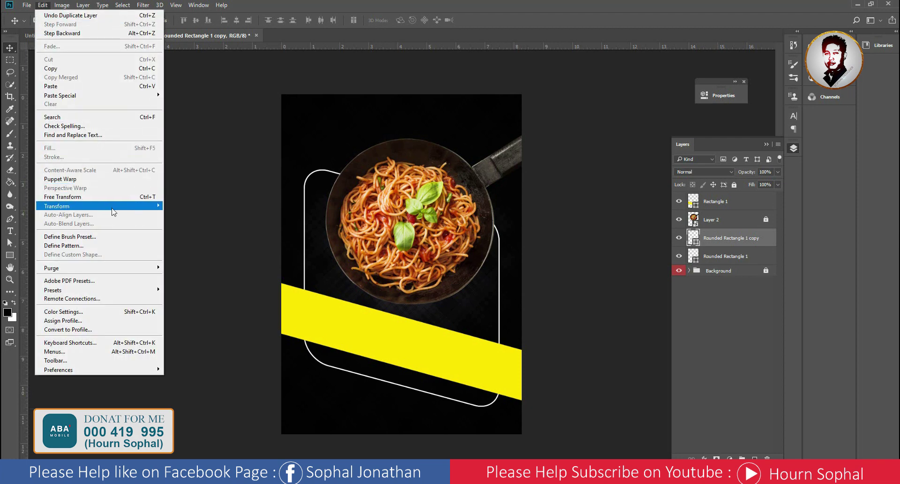
pyautogui.moveTo(56, 206)
pyautogui.click(193, 255)
pyautogui.moveTo(321, 261); pyautogui.dragTo(303, 448)
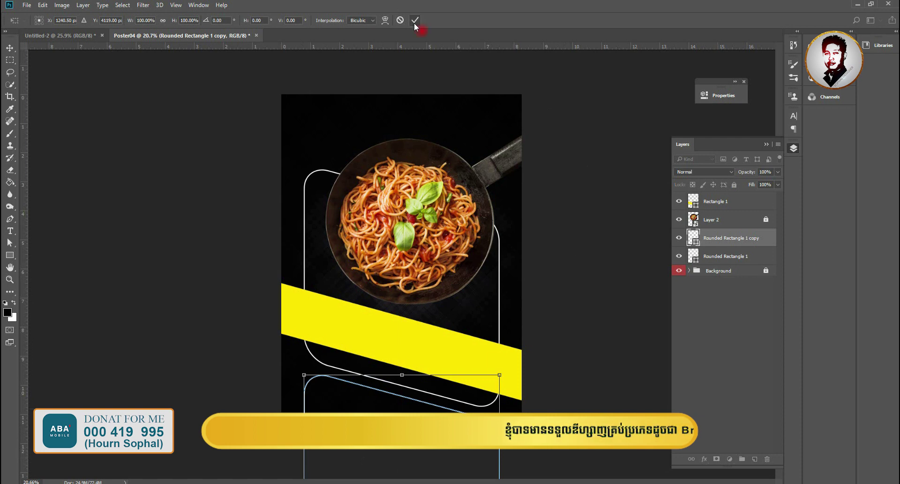
pyautogui.click(415, 21)
# Fill the rounded frame copy with yellow
pyautogui.click(8, 259)
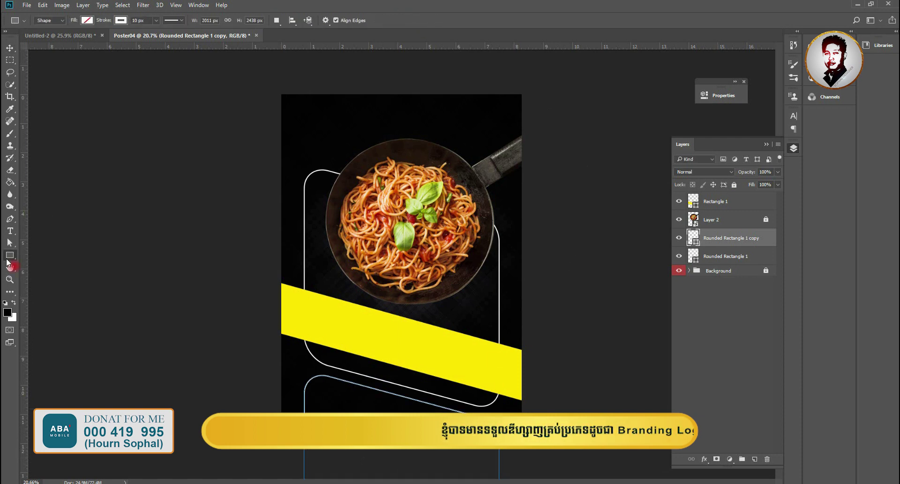
pyautogui.click(87, 20)
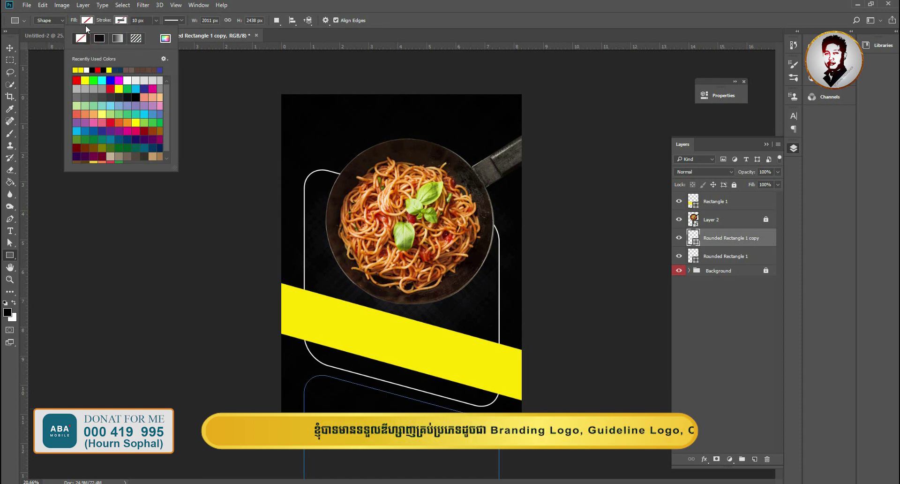
pyautogui.click(86, 23)
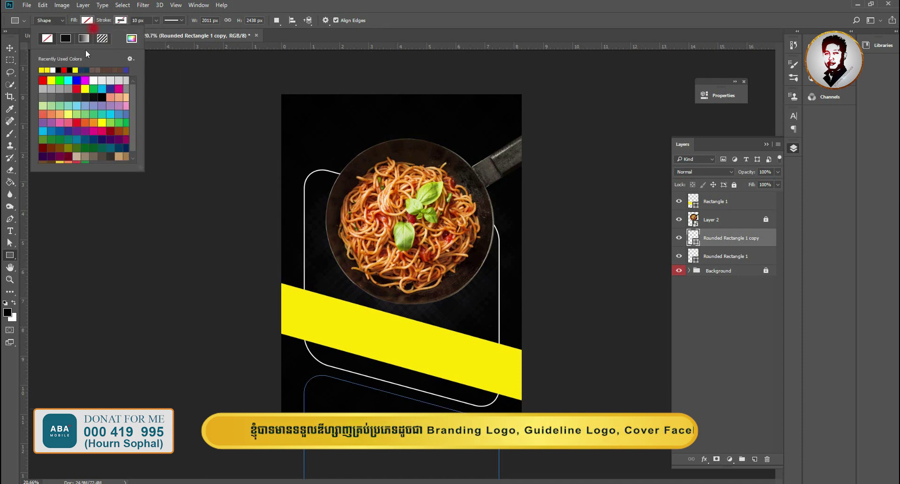
pyautogui.click(42, 70)
pyautogui.click(10, 48)
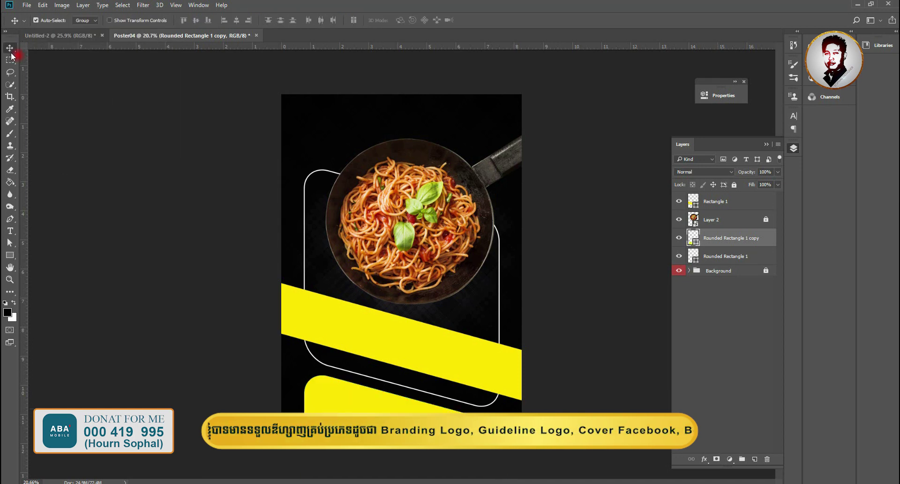
# Group the layers from Rectangle 1 to Rounded Rectangle 1 into Group 1
pyautogui.click(101, 144)
pyautogui.scroll(-2, 468, 325)
pyautogui.scroll(1, 473, 333)
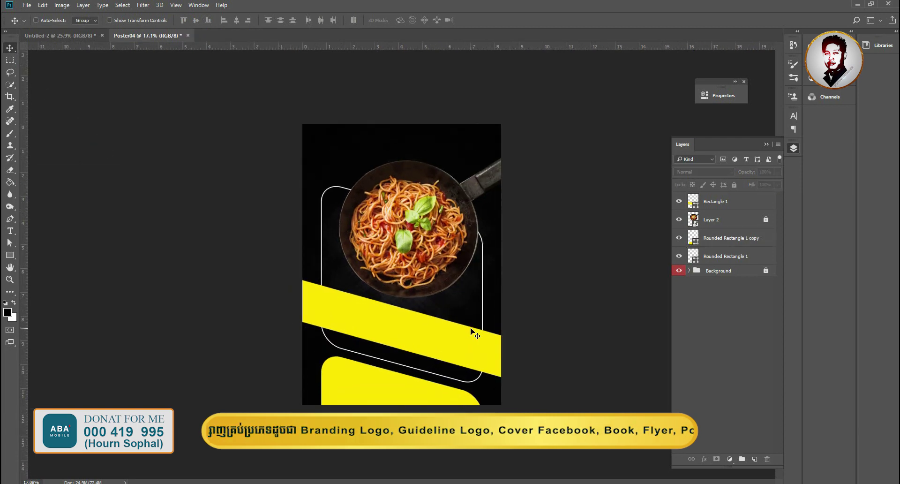
pyautogui.scroll(1, 473, 337)
pyautogui.scroll(-1, 499, 340)
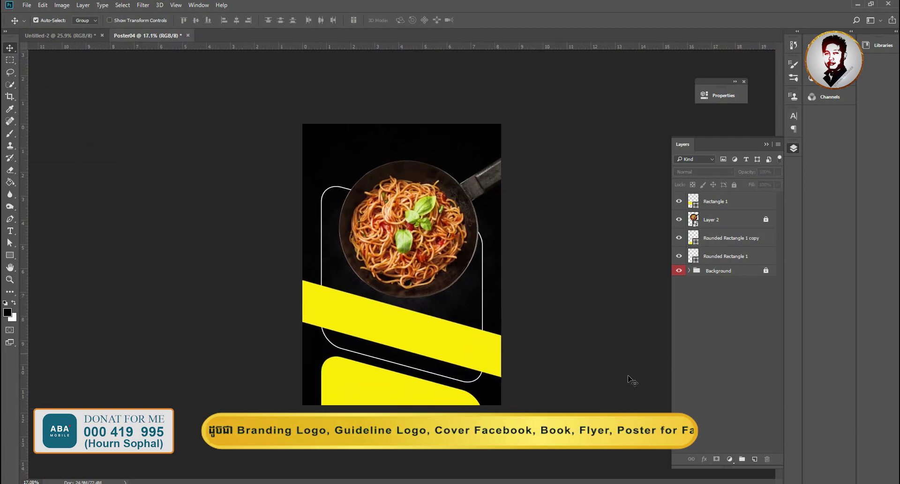
pyautogui.click(713, 202)
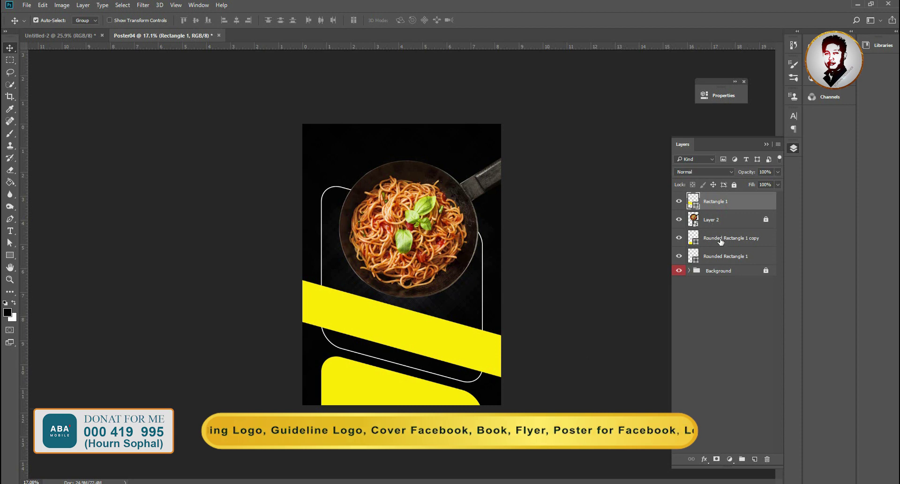
pyautogui.click(766, 220)
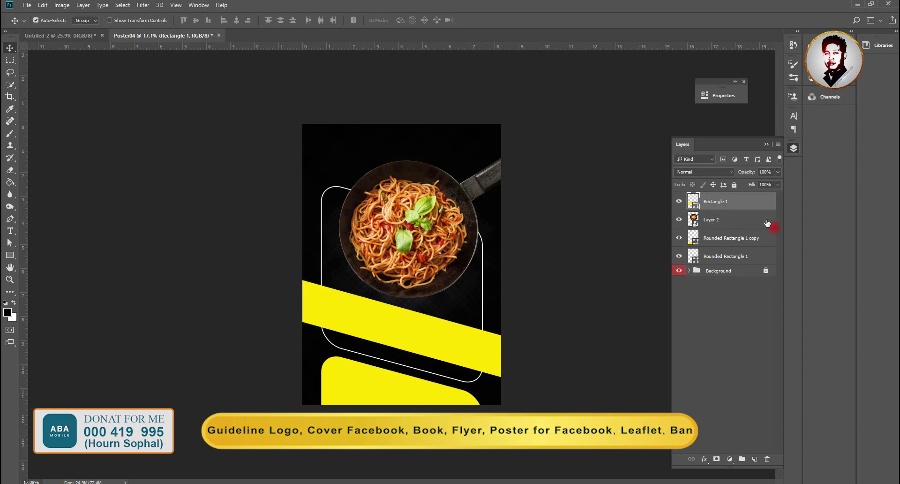
pyautogui.keyDown('shift'); pyautogui.click(734, 261); pyautogui.keyUp('shift')
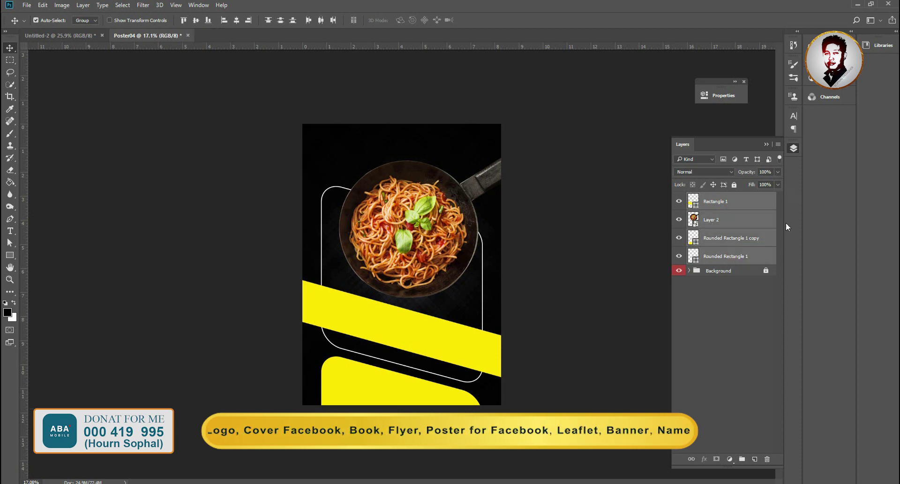
pyautogui.rightClick(702, 237)
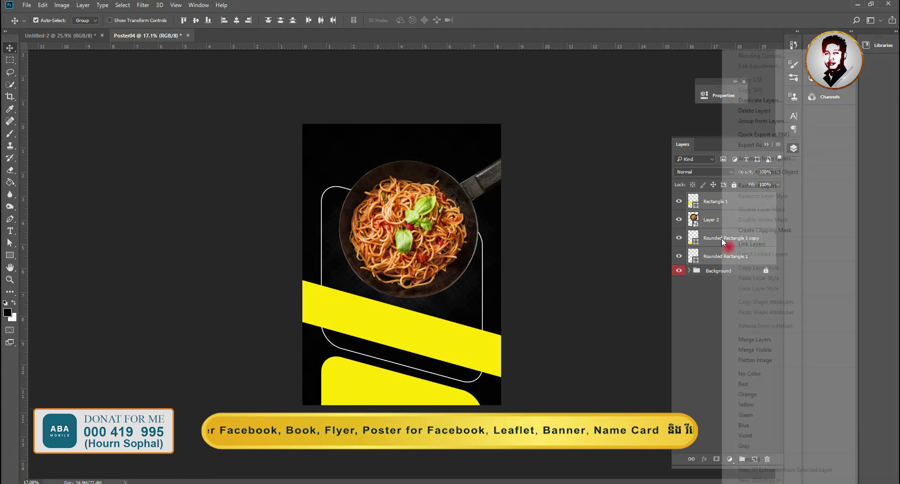
pyautogui.click(756, 120)
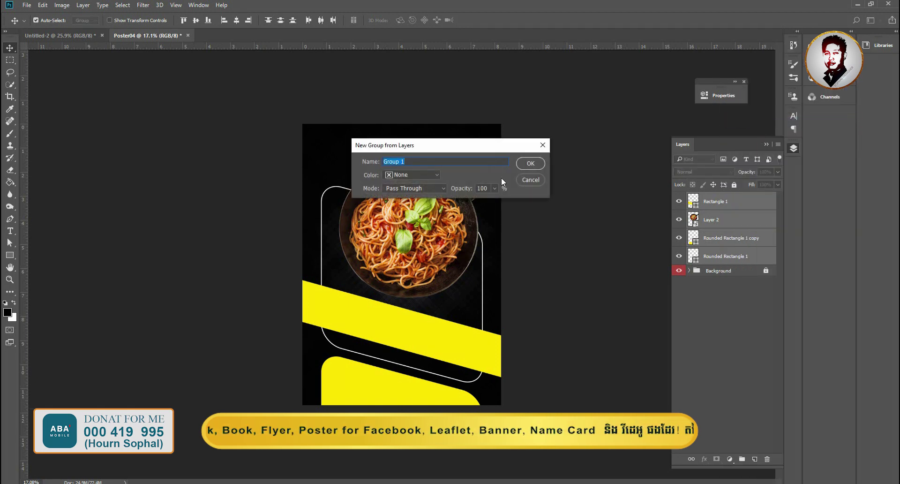
pyautogui.click(531, 164)
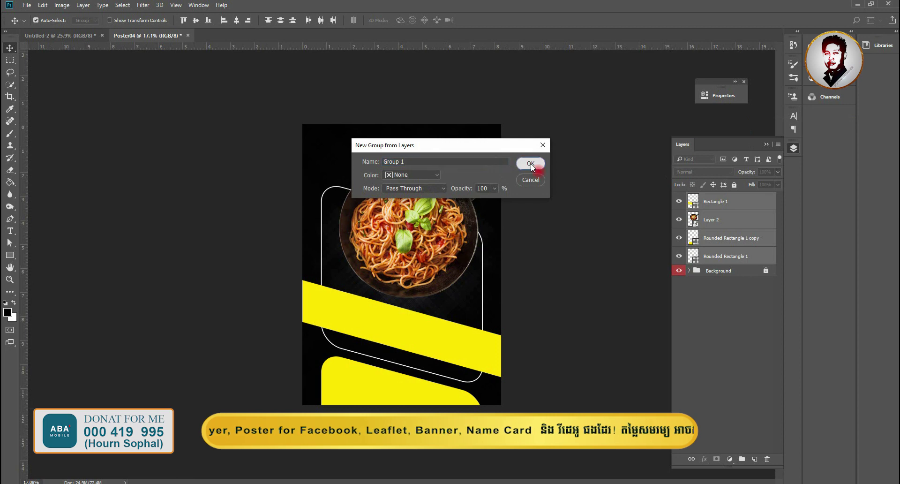
# Give Group 1 an orange colour label and lock all its properties
pyautogui.click(679, 197)
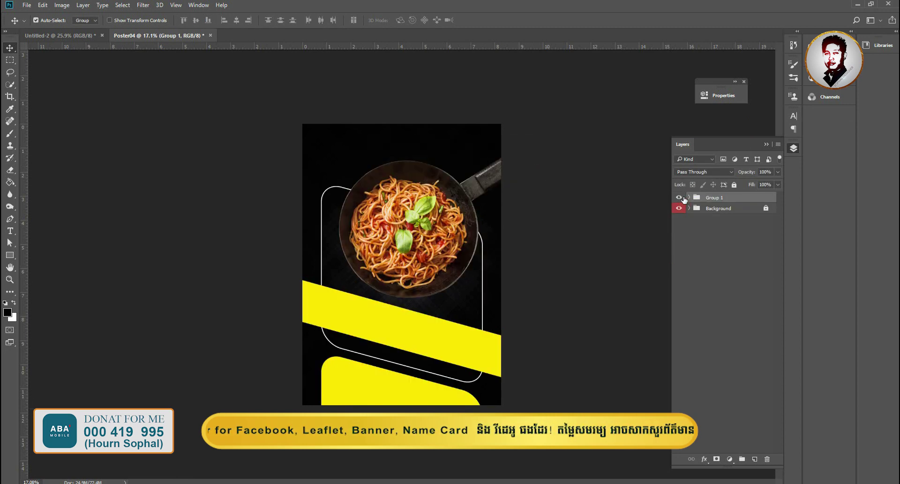
pyautogui.rightClick(679, 198)
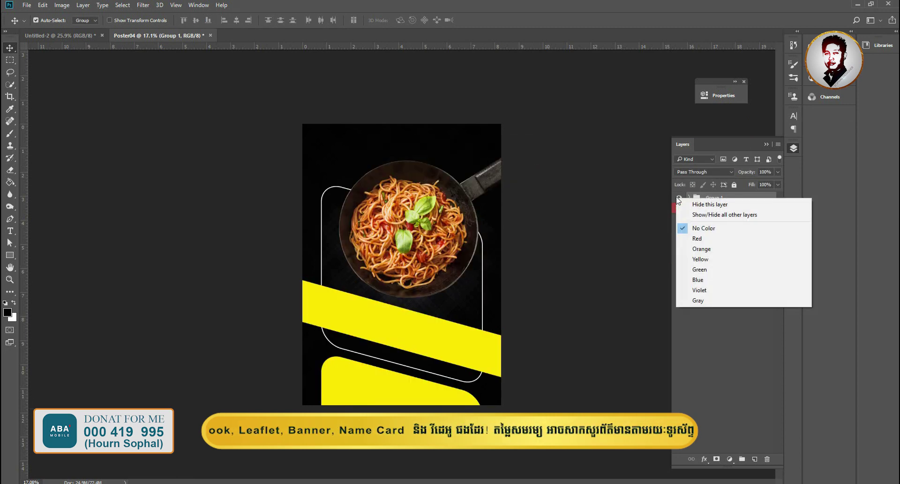
pyautogui.click(680, 198)
pyautogui.rightClick(679, 197)
pyautogui.click(708, 241)
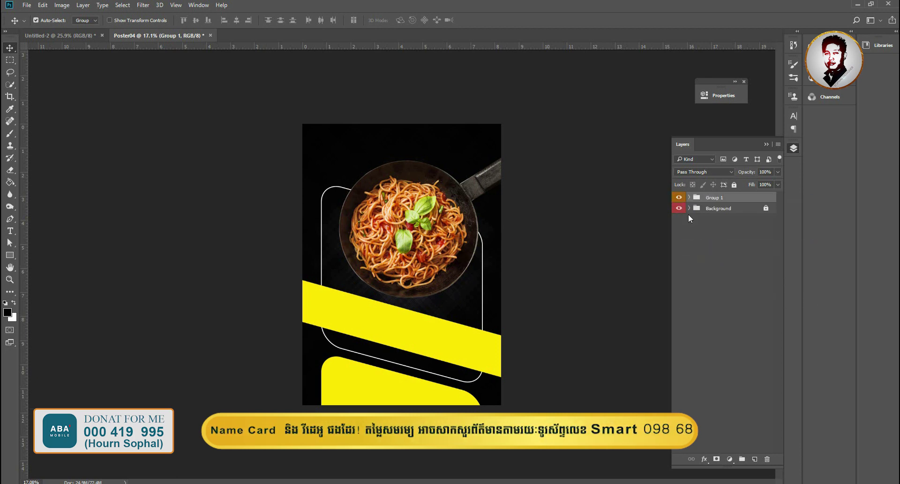
pyautogui.click(734, 184)
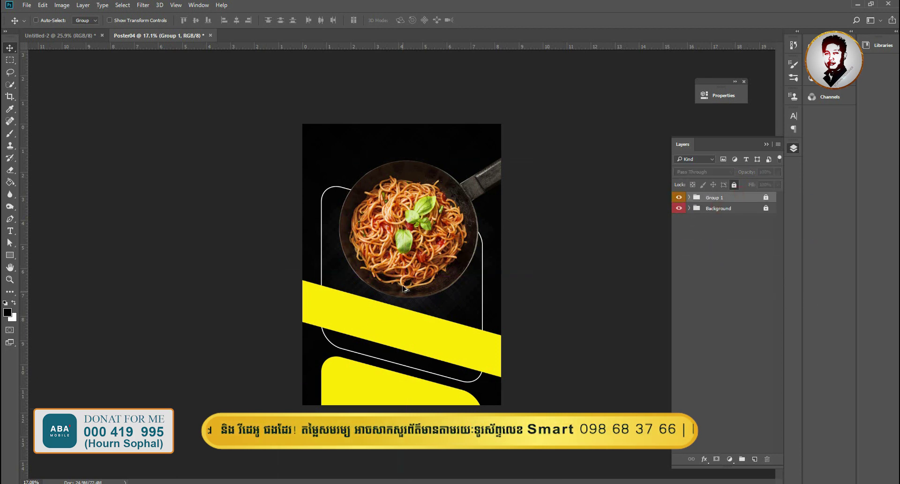
# Change Group 1's colour label from orange to green
pyautogui.scroll(3, 403, 293)
pyautogui.scroll(-1, 419, 249)
pyautogui.scroll(1, 418, 250)
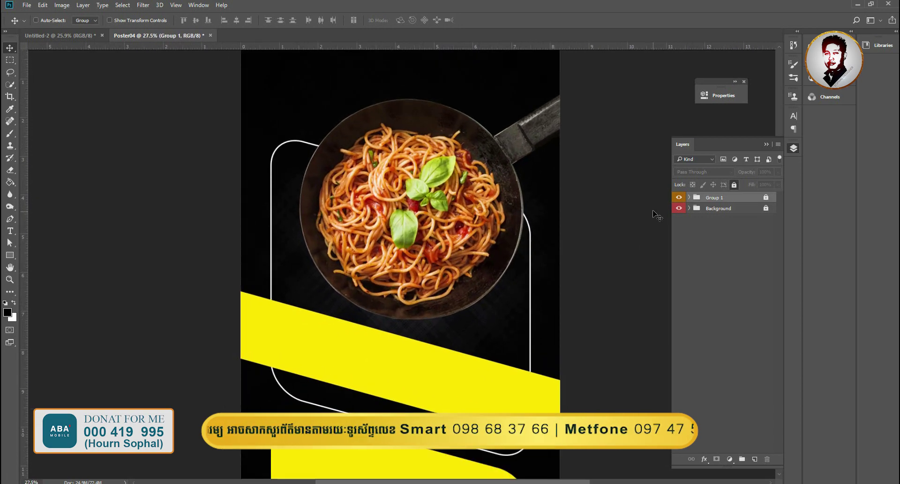
pyautogui.rightClick(679, 201)
pyautogui.click(698, 230)
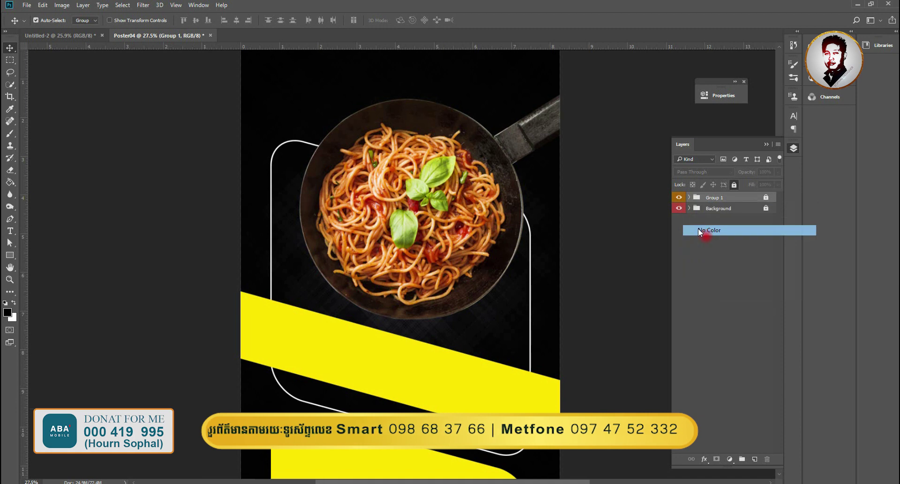
pyautogui.rightClick(678, 197)
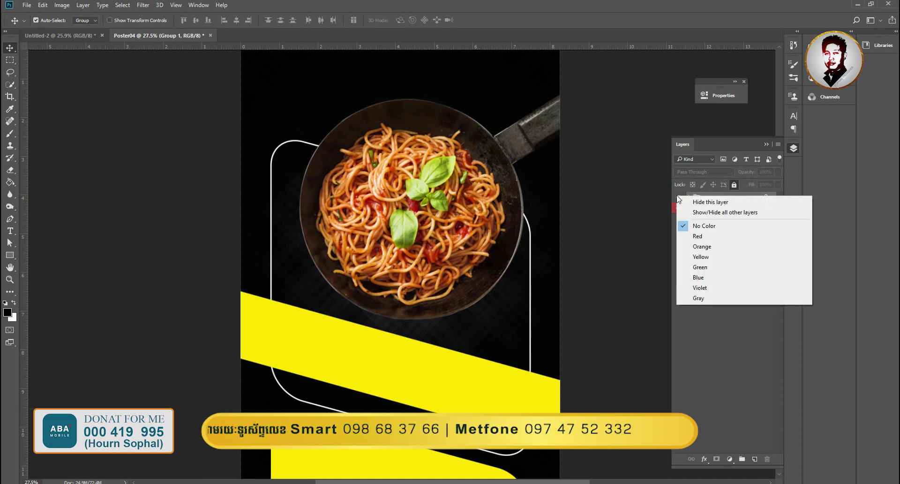
pyautogui.click(701, 267)
# Deselect Group 1 and look over the grouped poster layers
pyautogui.click(708, 239)
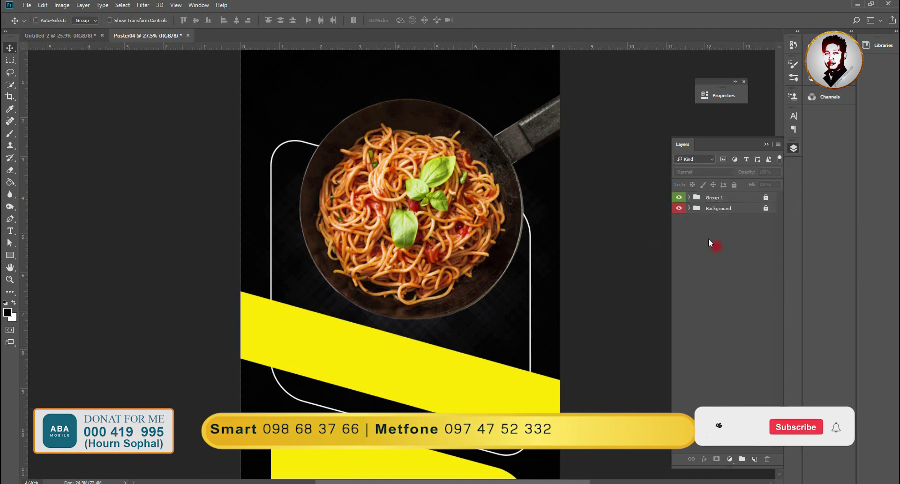
pyautogui.scroll(-2, 424, 257)
pyautogui.scroll(-1, 424, 257)
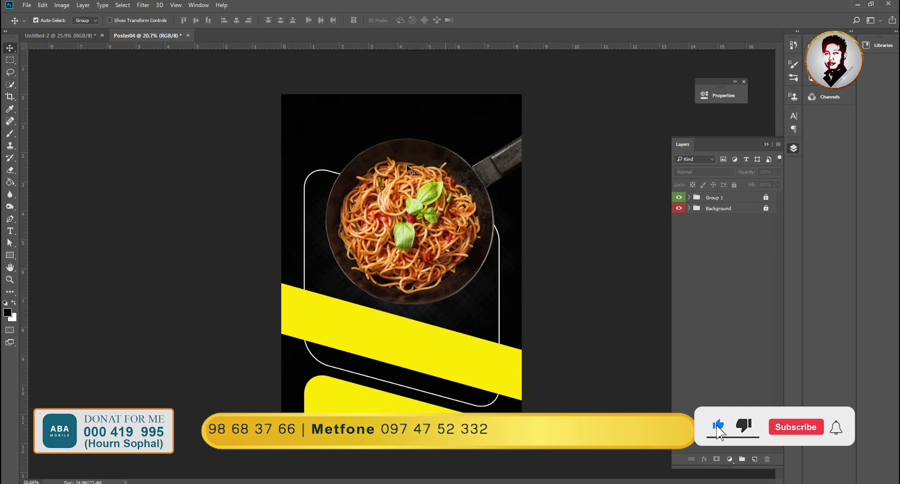
pyautogui.moveTo(238, 122)
pyautogui.mouseDown()
pyautogui.moveTo(283, 165)
pyautogui.moveTo(614, 394)
pyautogui.mouseUp()
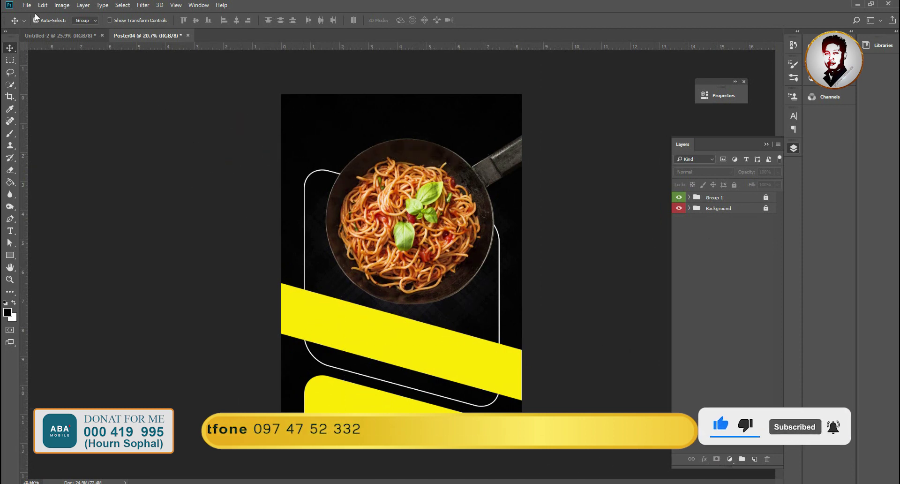
pyautogui.click(26, 5)
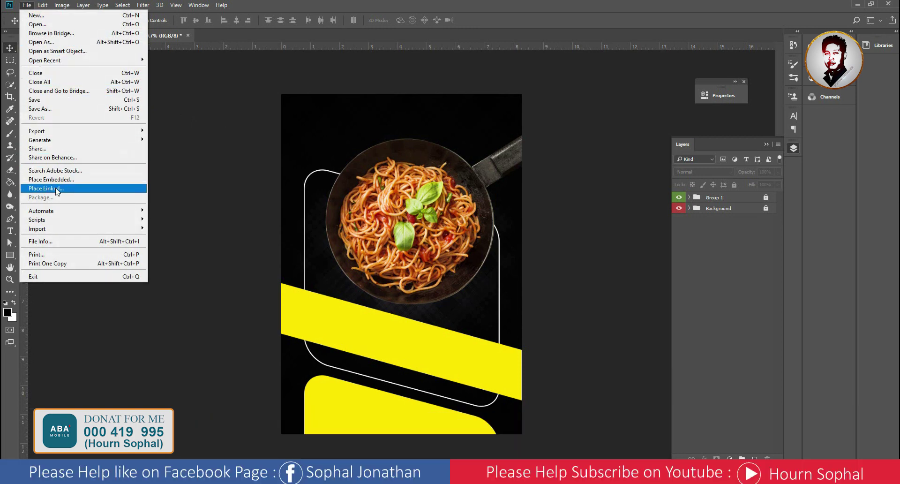
# Open the food photo 764B2F56-70BC9BE79AE2.jpg and collapse the Layers panel
pyautogui.click(41, 25)
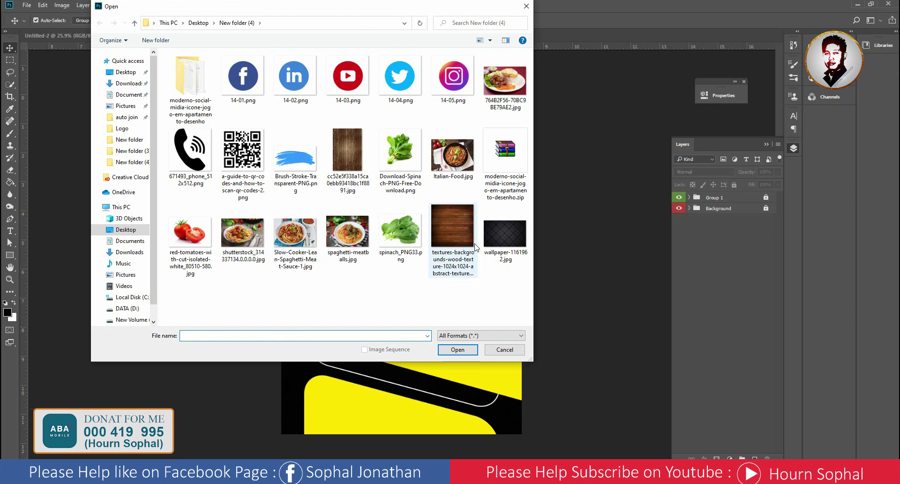
pyautogui.click(508, 82)
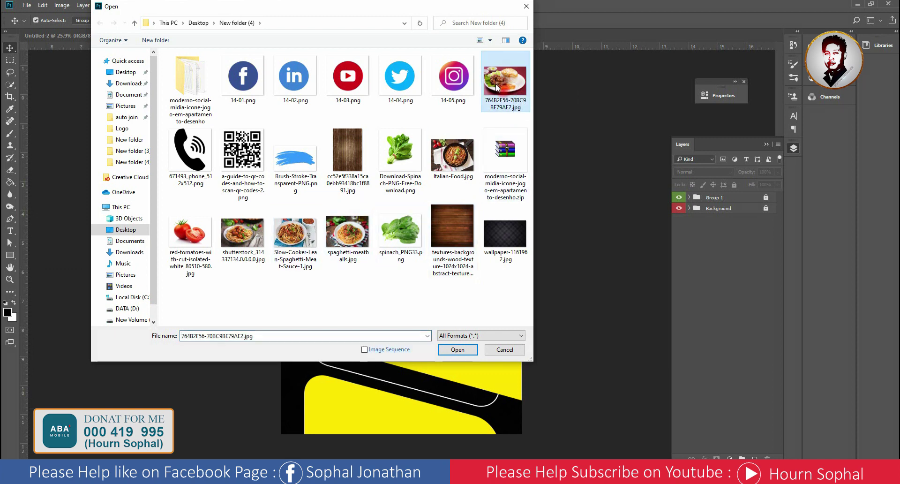
pyautogui.click(458, 350)
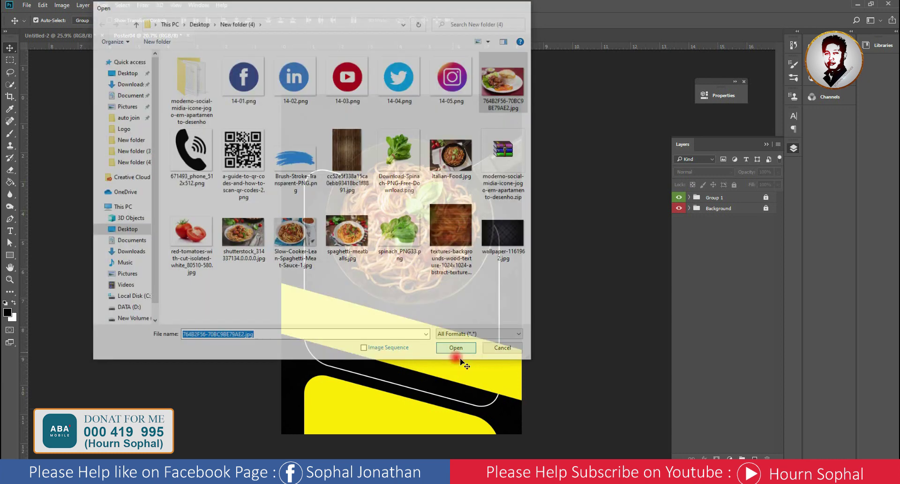
pyautogui.click(766, 144)
pyautogui.click(147, 35)
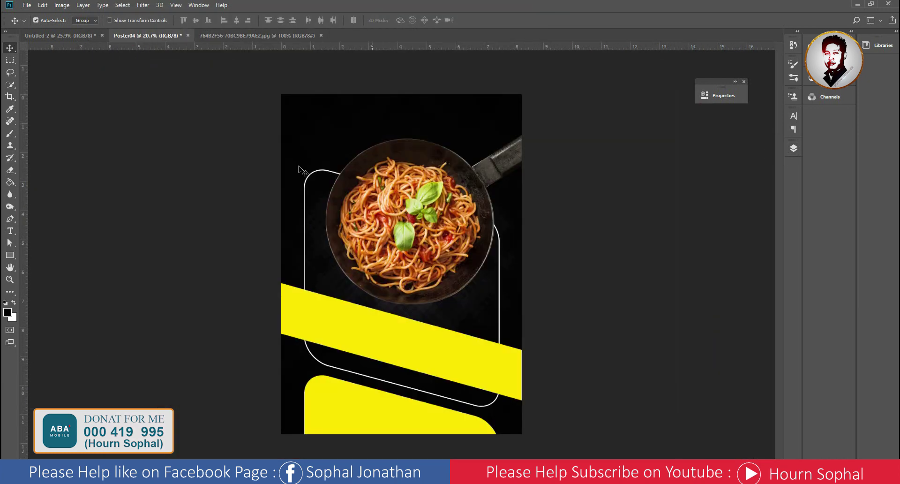
pyautogui.click(255, 35)
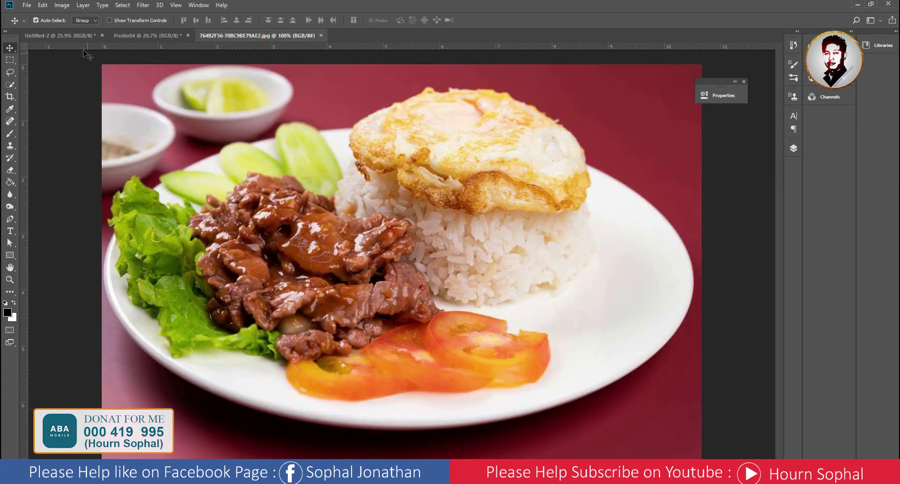
# Fit the whole photo on screen and set the Pen tool to Path mode
pyautogui.hotkey('ctrl', '0')
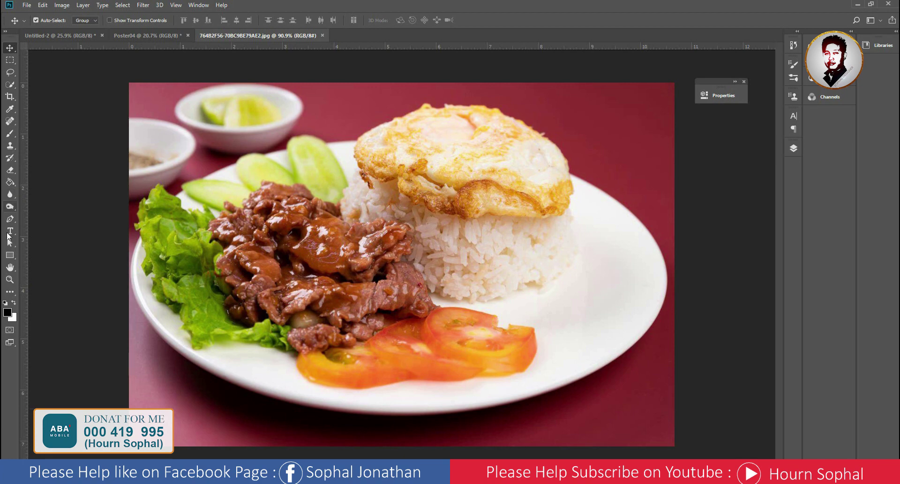
pyautogui.click(10, 218)
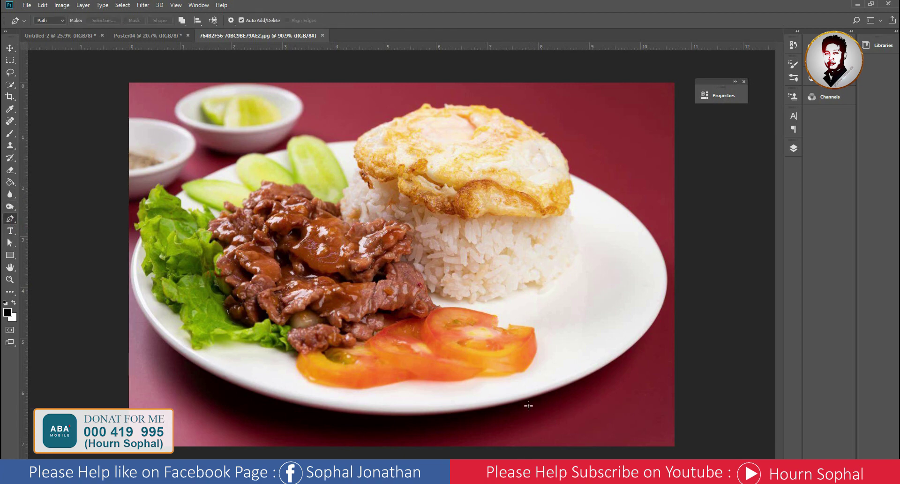
pyautogui.click(50, 22)
pyautogui.click(49, 35)
# Trace a path from the plate's bottom rim up its right edge and across the egg's top
pyautogui.click(508, 404)
pyautogui.moveTo(650, 328); pyautogui.dragTo(658, 315)
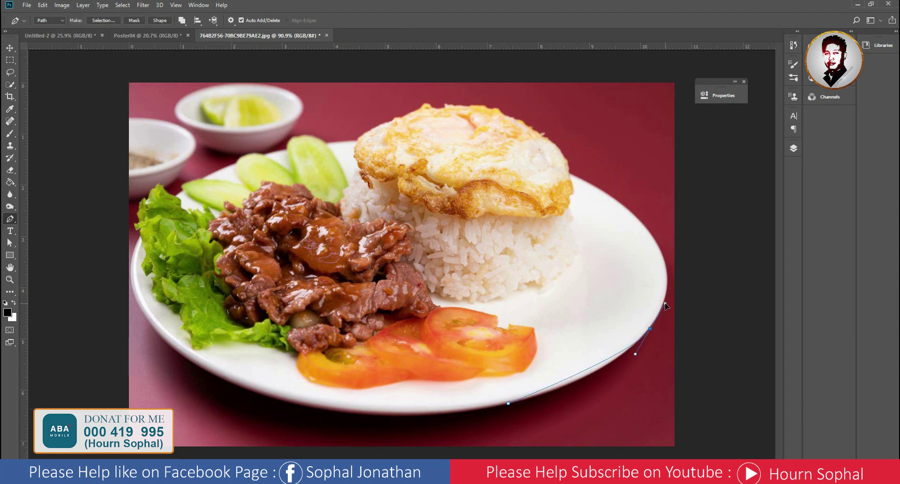
pyautogui.moveTo(665, 305); pyautogui.dragTo(694, 242)
pyautogui.keyDown('alt'); pyautogui.click(661, 308); pyautogui.keyUp('alt')
pyautogui.moveTo(616, 201); pyautogui.dragTo(549, 152)
pyautogui.click(570, 173)
pyautogui.moveTo(555, 145); pyautogui.dragTo(542, 132)
pyautogui.moveTo(389, 121); pyautogui.dragTo(367, 135)
pyautogui.scroll(3, 449, 123)
pyautogui.click(437, 86)
pyautogui.click(407, 85)
# Continue the path over the egg's top and down its left edge to the cucumbers
pyautogui.moveTo(408, 85); pyautogui.dragTo(485, 103)
pyautogui.click(450, 120)
pyautogui.click(404, 138)
pyautogui.click(376, 158)
pyautogui.moveTo(331, 168); pyautogui.dragTo(613, 202)
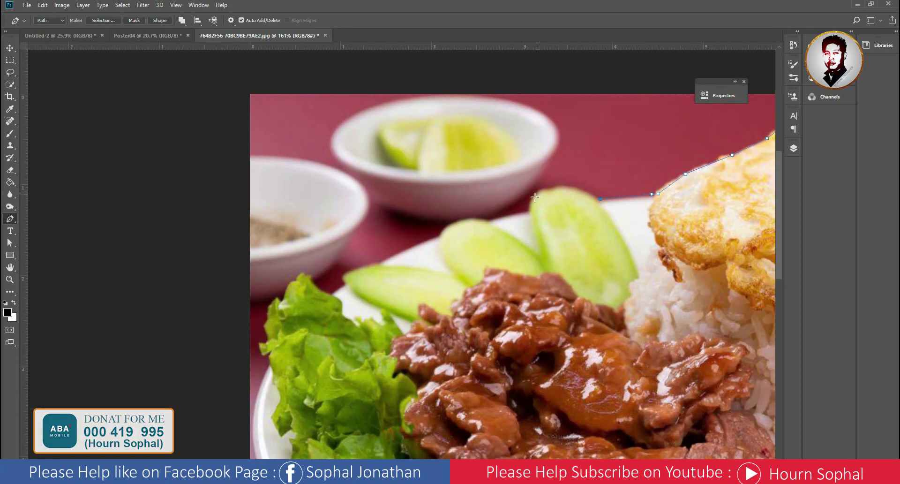
pyautogui.moveTo(539, 192)
pyautogui.mouseDown()
pyautogui.moveTo(528, 222)
pyautogui.moveTo(617, 217)
pyautogui.mouseUp()
pyautogui.moveTo(560, 233)
pyautogui.mouseDown()
pyautogui.moveTo(553, 236)
pyautogui.moveTo(662, 222)
pyautogui.moveTo(592, 258)
pyautogui.moveTo(617, 305)
pyautogui.moveTo(594, 285)
pyautogui.moveTo(597, 260)
pyautogui.mouseUp()
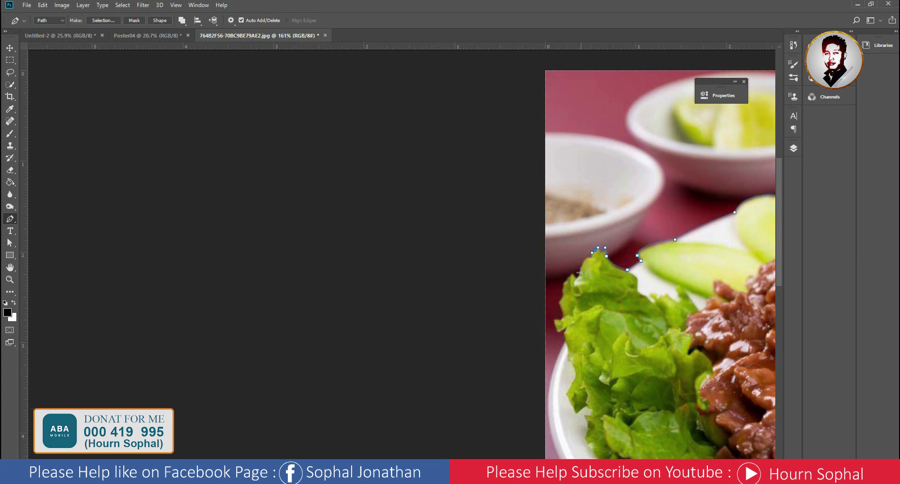
# Trace around the lettuce's edge and onto the plate's left rim
pyautogui.click(578, 277)
pyautogui.moveTo(568, 327); pyautogui.dragTo(530, 220)
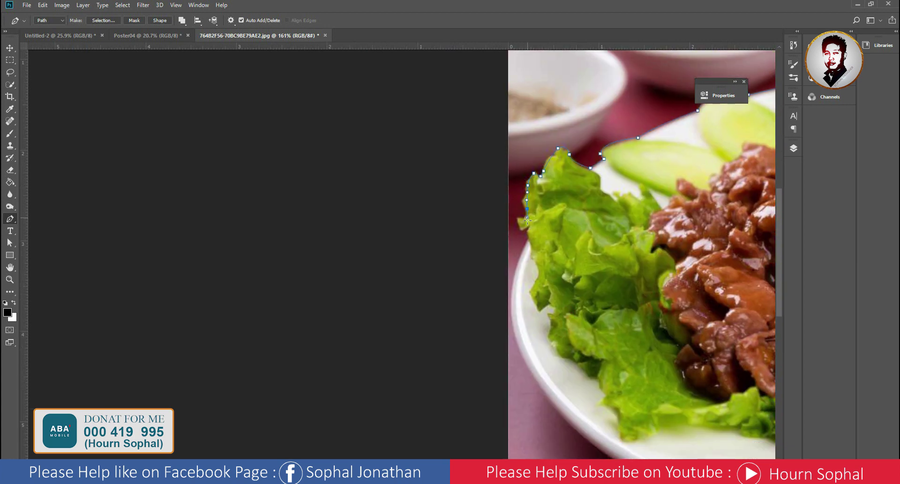
pyautogui.moveTo(518, 256); pyautogui.dragTo(557, 232)
pyautogui.moveTo(561, 177); pyautogui.dragTo(565, 184)
pyautogui.click(565, 191)
pyautogui.click(560, 205)
pyautogui.moveTo(566, 216); pyautogui.dragTo(563, 127)
pyautogui.moveTo(546, 181)
pyautogui.mouseDown()
pyautogui.moveTo(550, 199)
pyautogui.moveTo(352, 128)
pyautogui.moveTo(388, 177)
pyautogui.moveTo(379, 166)
pyautogui.mouseUp()
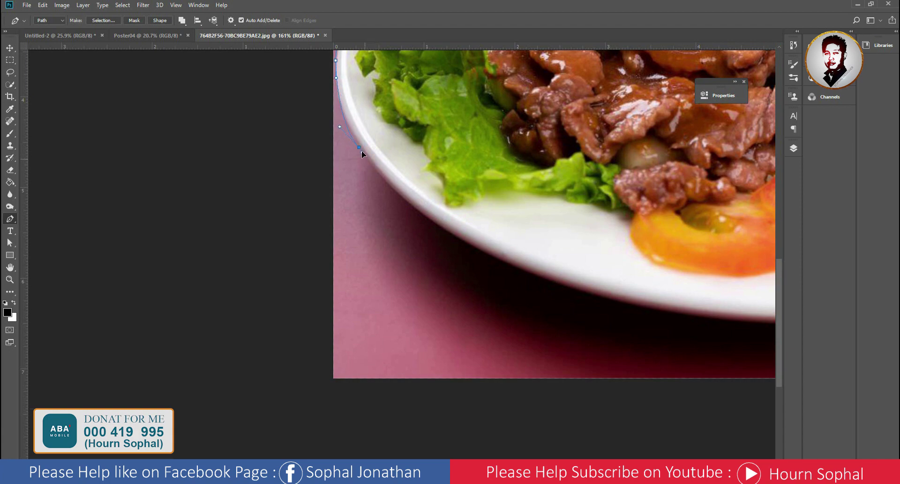
# Follow the lower left and bottom rim, close the path at its first anchor, and check the zoom
pyautogui.moveTo(362, 151); pyautogui.dragTo(229, 98)
pyautogui.moveTo(319, 179)
pyautogui.mouseDown()
pyautogui.moveTo(373, 204)
pyautogui.moveTo(96, 191)
pyautogui.mouseUp()
pyautogui.moveTo(301, 252); pyautogui.dragTo(594, 270)
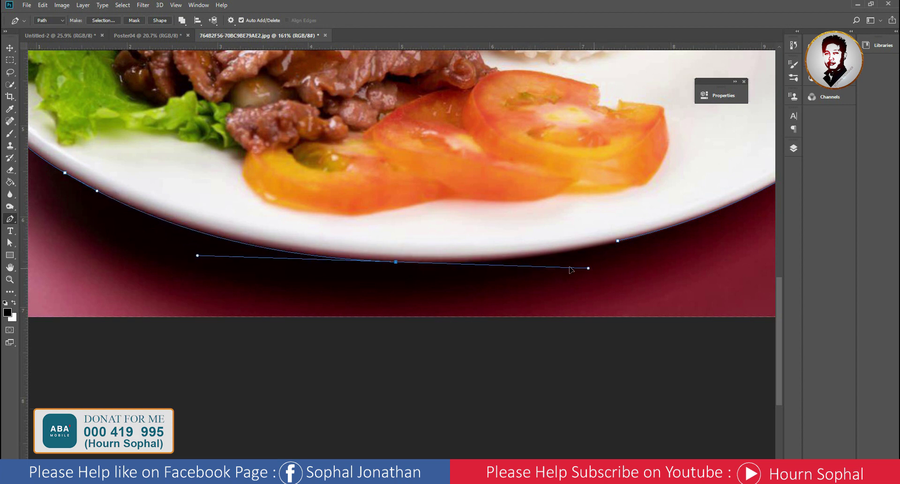
pyautogui.moveTo(617, 240); pyautogui.dragTo(652, 231)
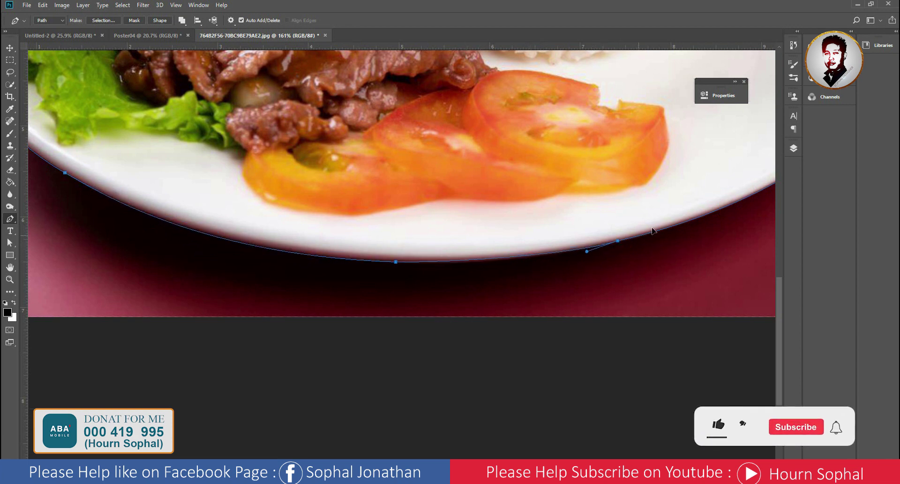
pyautogui.hotkey('ctrl', '1')
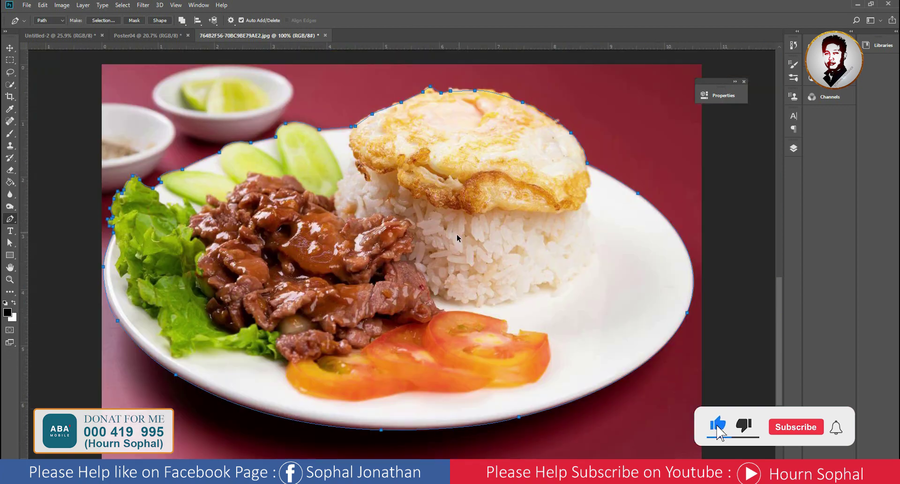
pyautogui.hotkey('ctrl', '-')
pyautogui.hotkey('ctrl', '+')
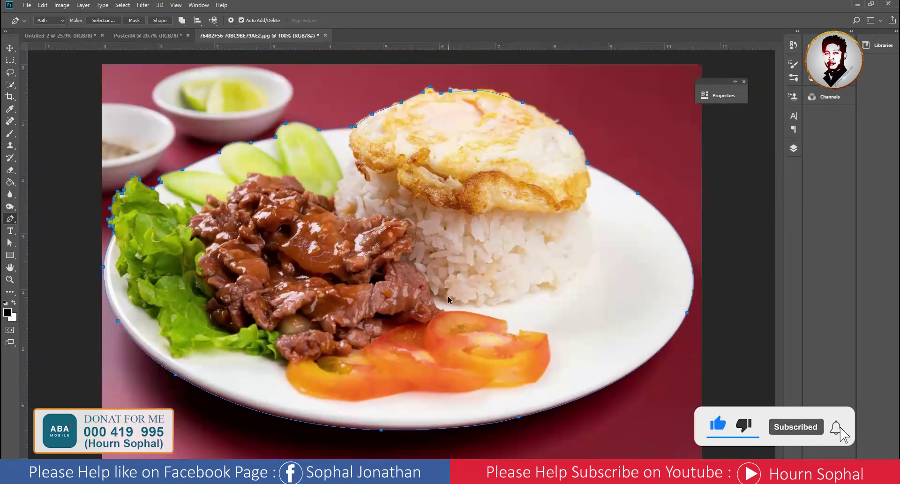
pyautogui.hotkey('ctrl', '+')
pyautogui.hotkey('ctrl', '-')
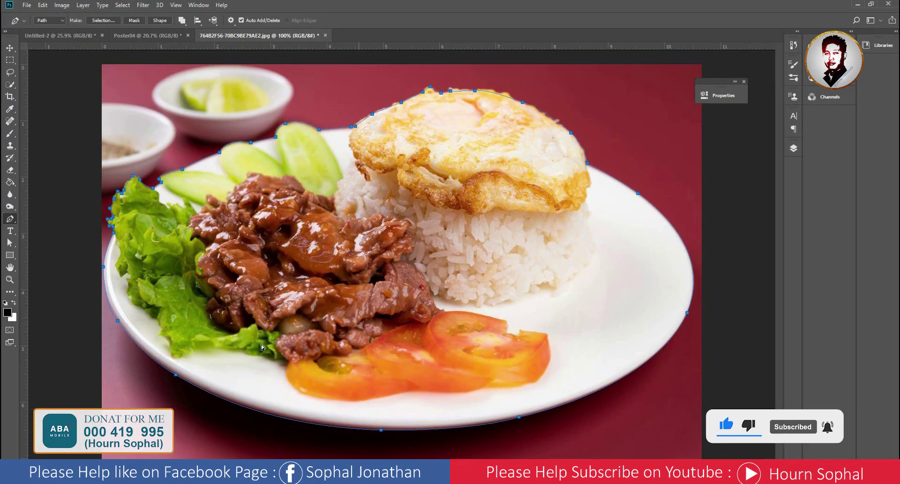
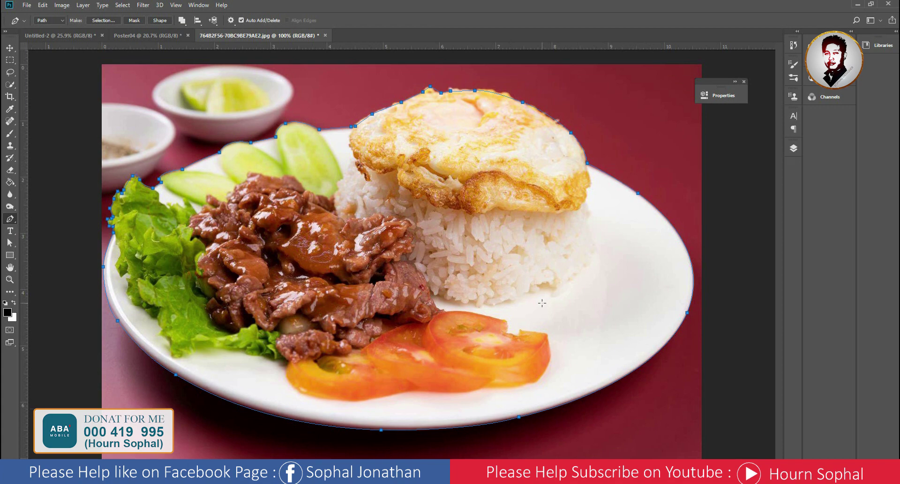
# Switch to the Direct Selection tool and reshape the path along the plate's bottom rim
pyautogui.click(10, 242)
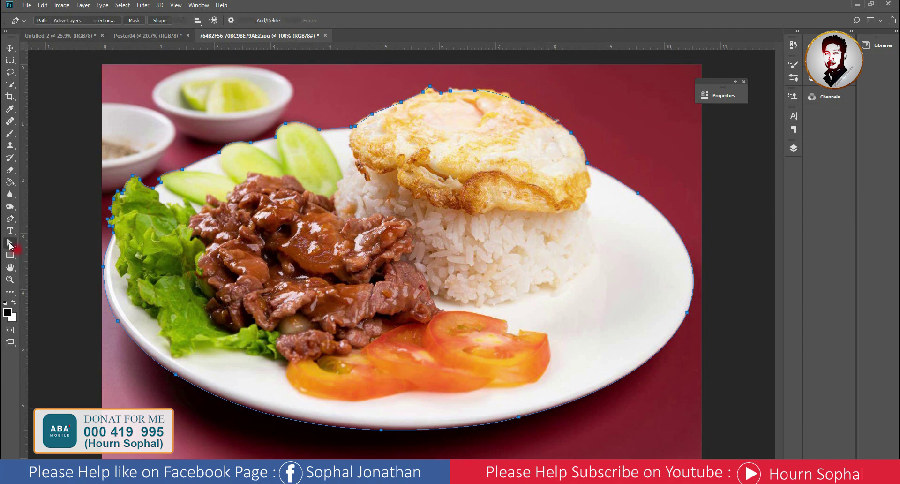
pyautogui.rightClick(10, 242)
pyautogui.click(39, 254)
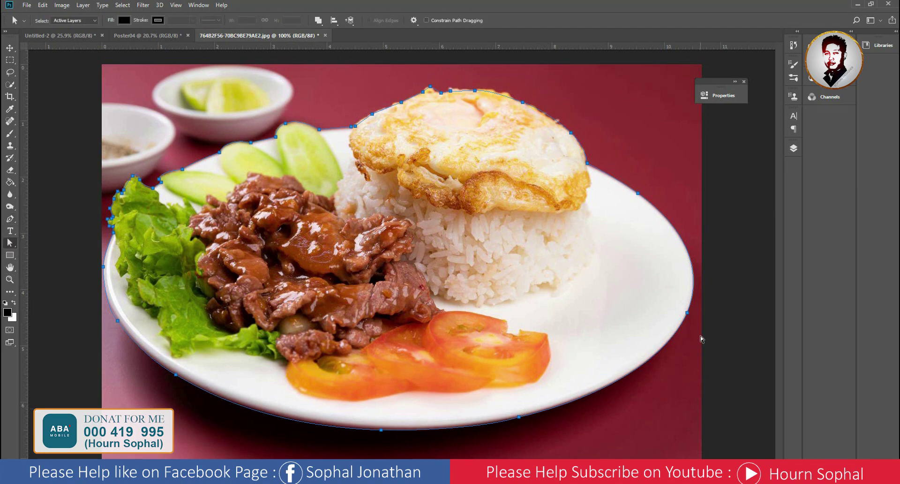
pyautogui.scroll(1, 702, 339)
pyautogui.moveTo(495, 433); pyautogui.dragTo(457, 438)
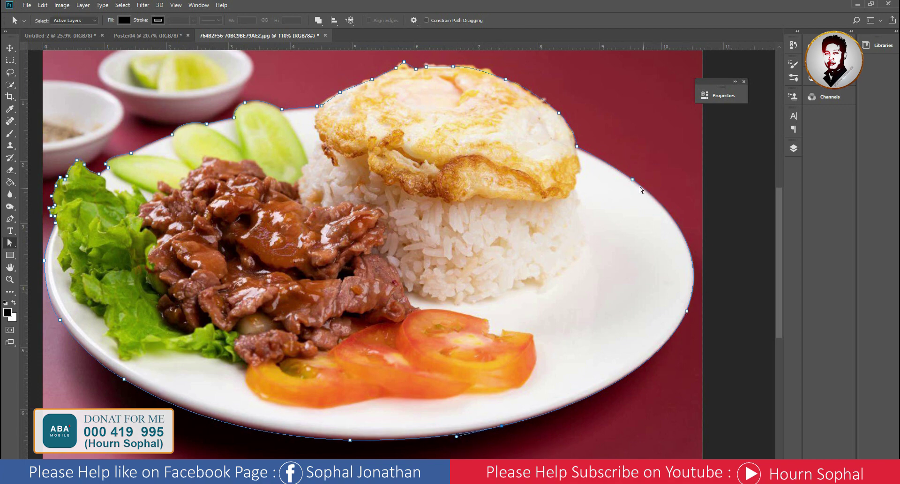
# Adjust the path curves along the plate's right rim and the top of the lettuce
pyautogui.click(688, 312)
pyautogui.moveTo(691, 296); pyautogui.dragTo(695, 290)
pyautogui.scroll(-2, 278, 81)
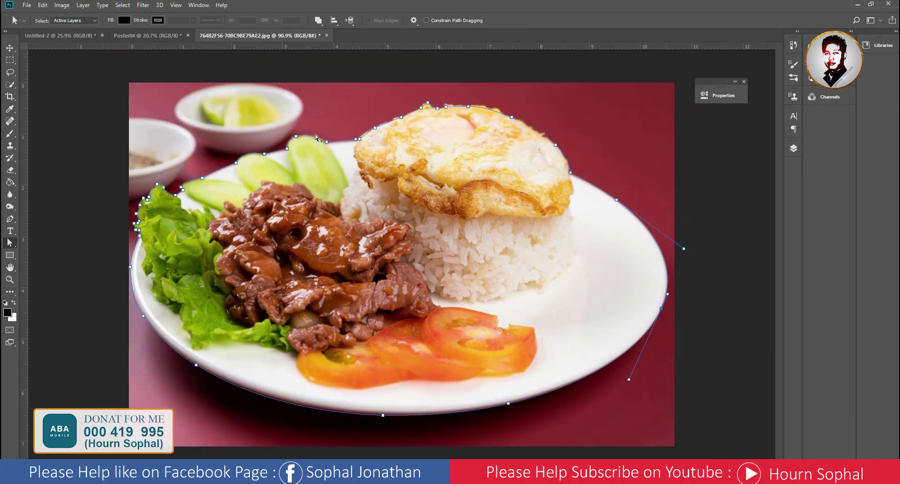
pyautogui.scroll(3, 178, 188)
pyautogui.moveTo(132, 212); pyautogui.dragTo(339, 224)
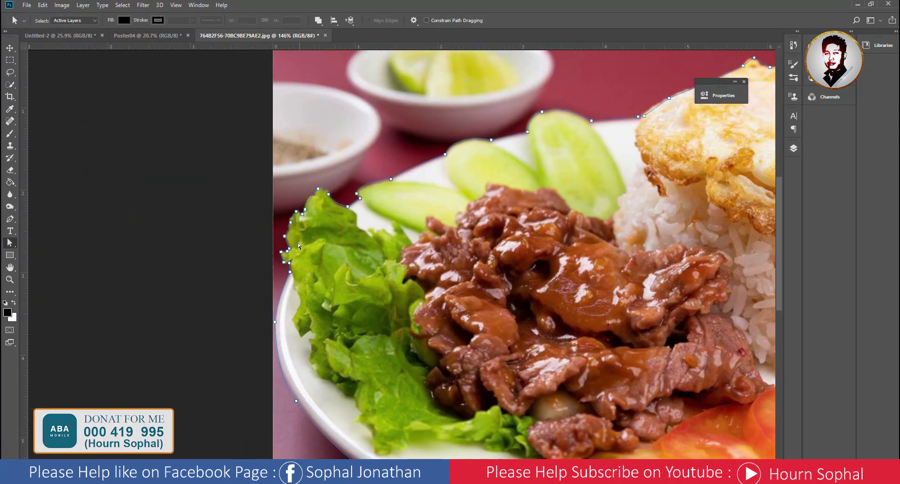
pyautogui.moveTo(348, 206); pyautogui.dragTo(331, 209)
# Show the Layers panel and bring up the options for the finished plate path
pyautogui.scroll(-3, 376, 210)
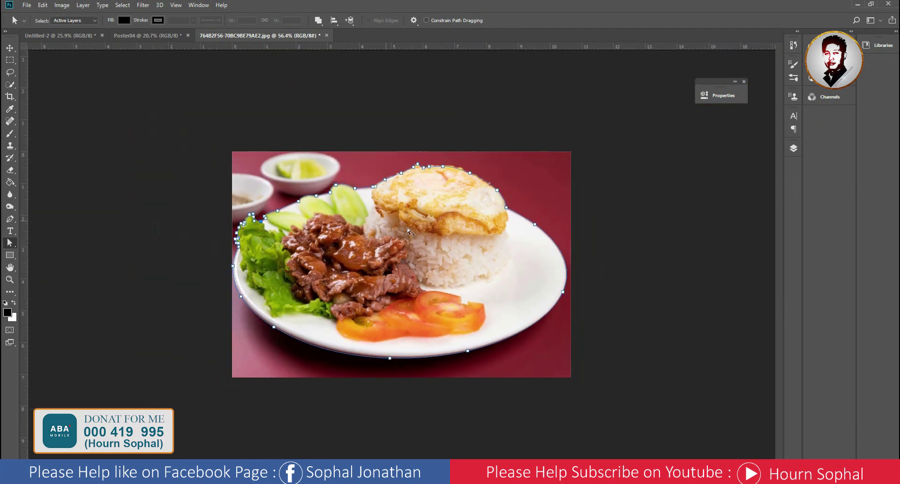
pyautogui.scroll(2, 407, 227)
pyautogui.click(794, 149)
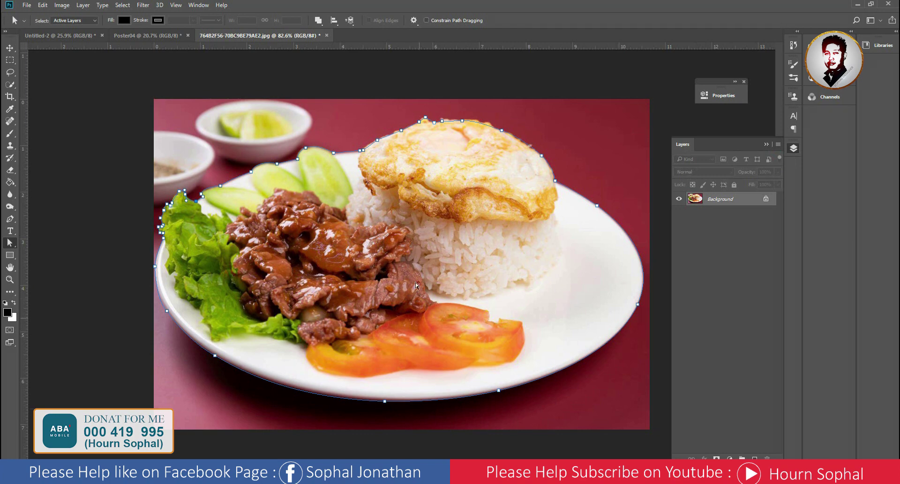
pyautogui.rightClick(400, 256)
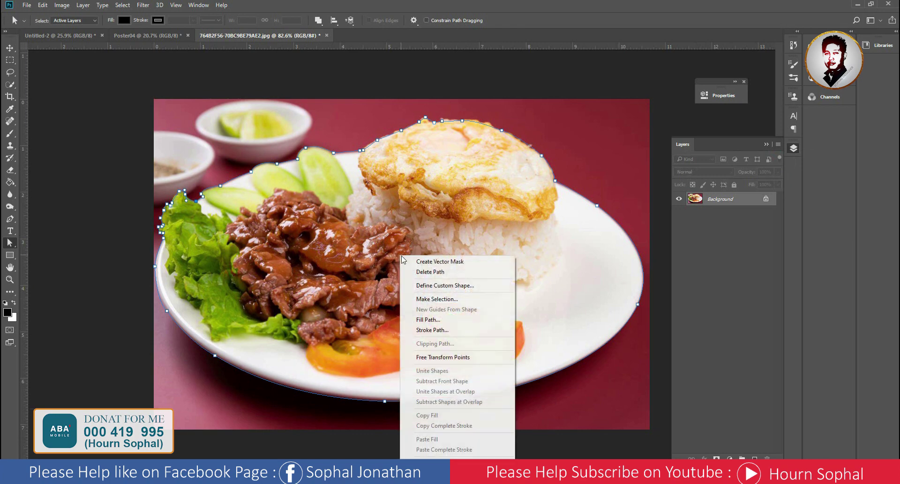
# Make a selection from the plate path and try masking out the background
pyautogui.click(430, 299)
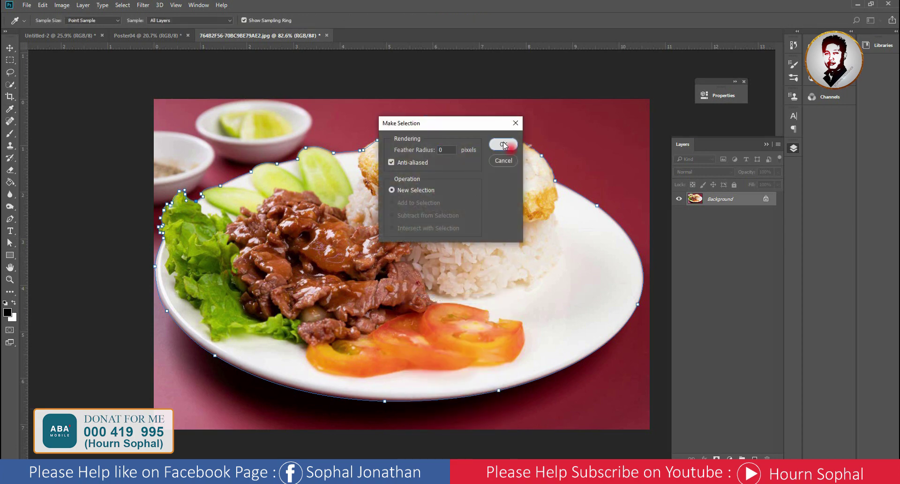
pyautogui.click(503, 145)
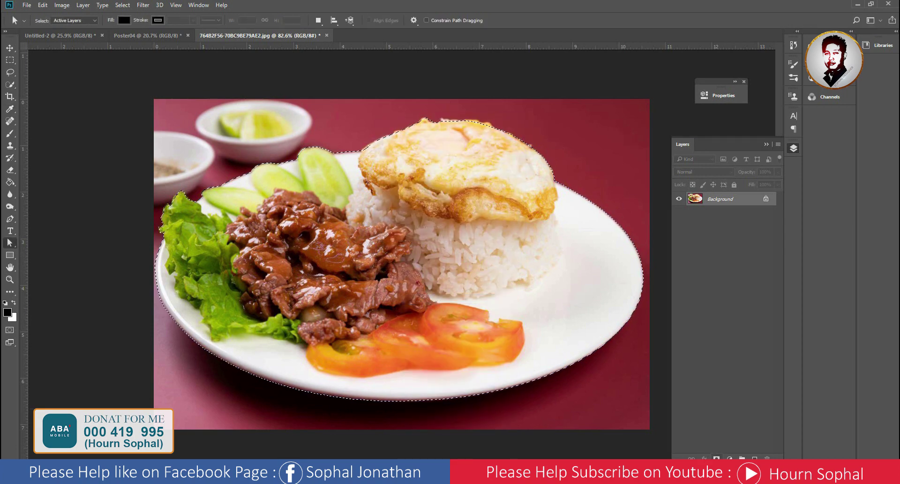
pyautogui.click(713, 457)
pyautogui.click(10, 48)
pyautogui.scroll(-3, 532, 280)
pyautogui.scroll(2, 481, 277)
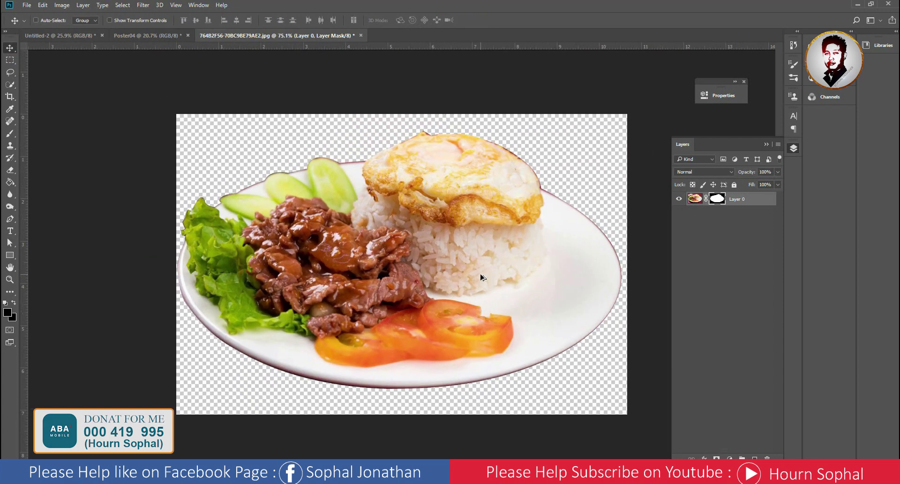
pyautogui.scroll(2, 469, 194)
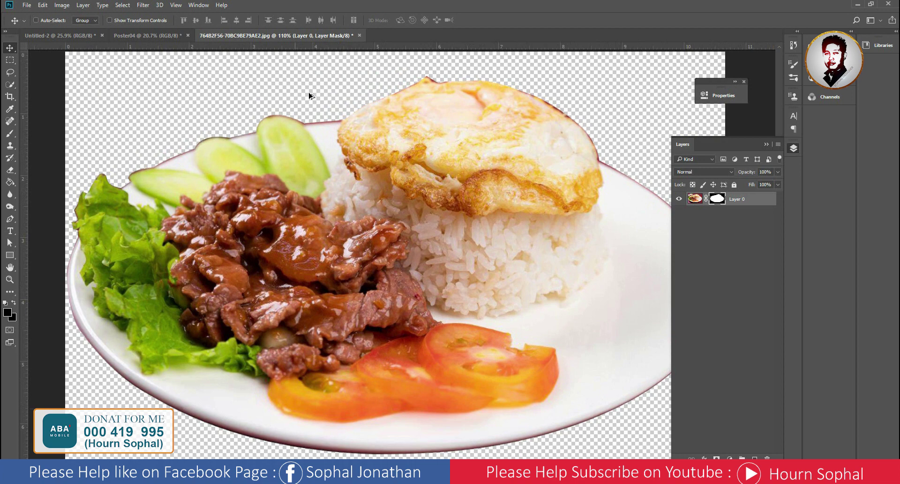
pyautogui.scroll(-2, 309, 95)
# Undo the mask and contract the plate selection by 3 pixels
pyautogui.hotkey('ctrl', 'alt', 'z')
pyautogui.hotkey('ctrl', 'alt', 'z')
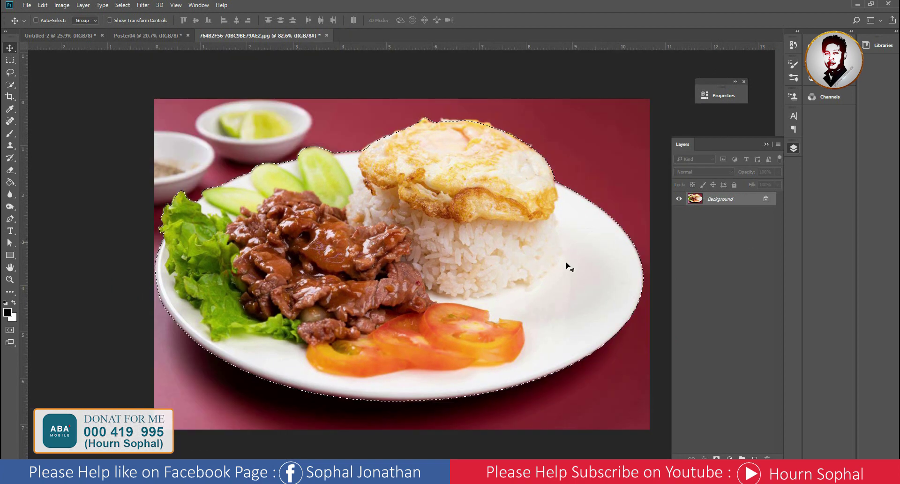
pyautogui.click(122, 5)
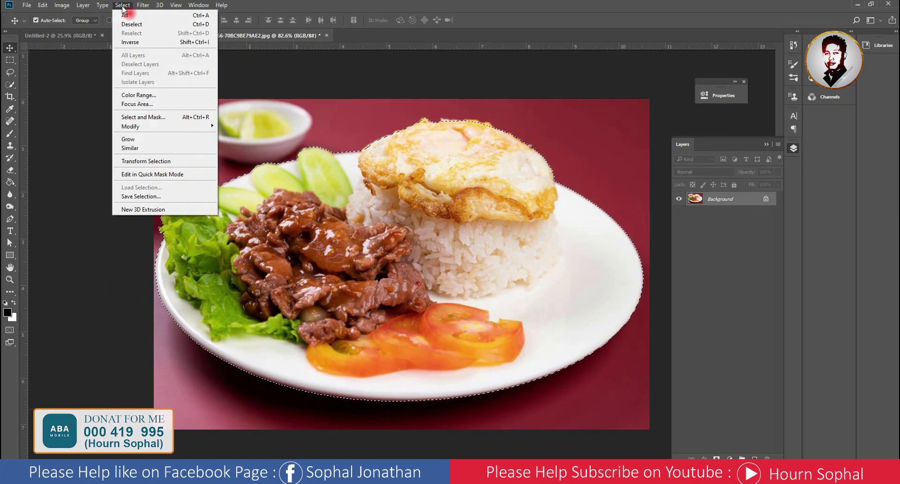
pyautogui.click(150, 131)
pyautogui.click(245, 153)
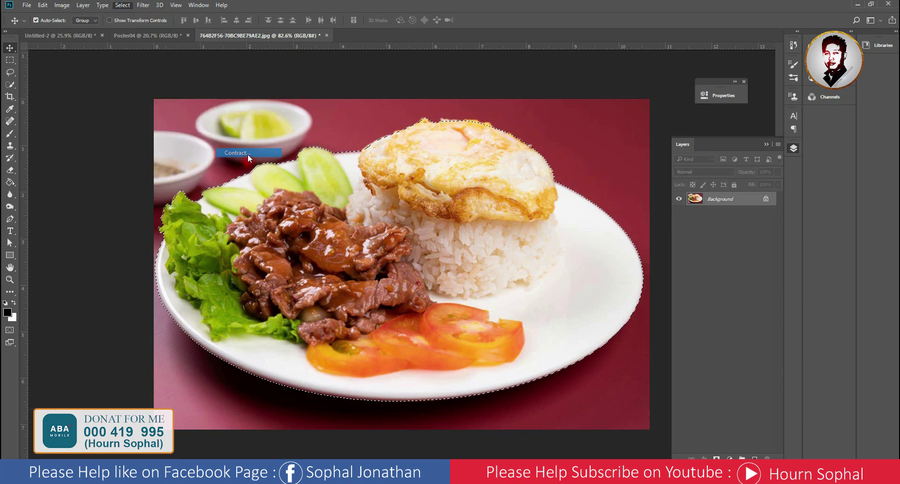
pyautogui.write('3')
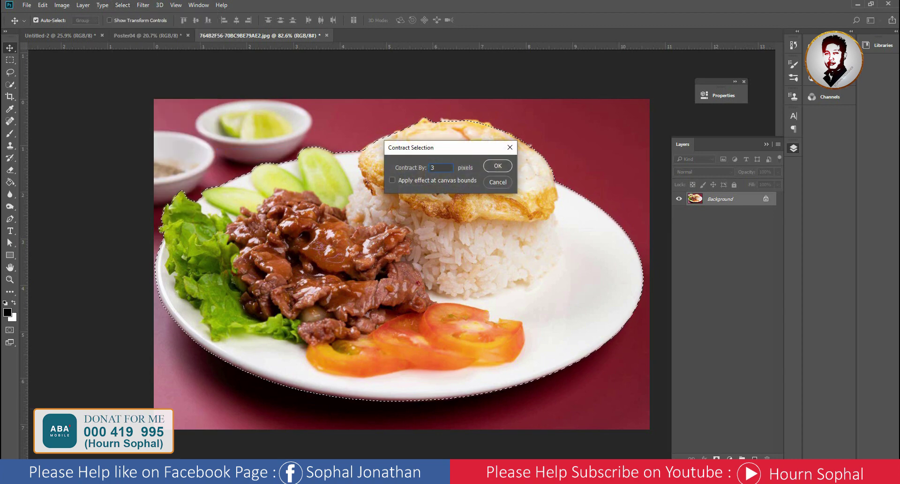
pyautogui.click(498, 167)
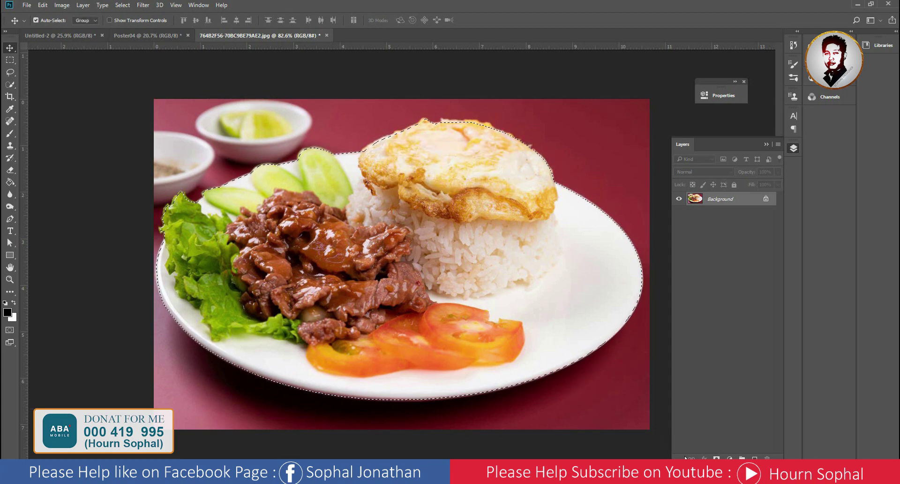
# Add a layer mask hiding the red background outside the contracted selection
pyautogui.click(717, 457)
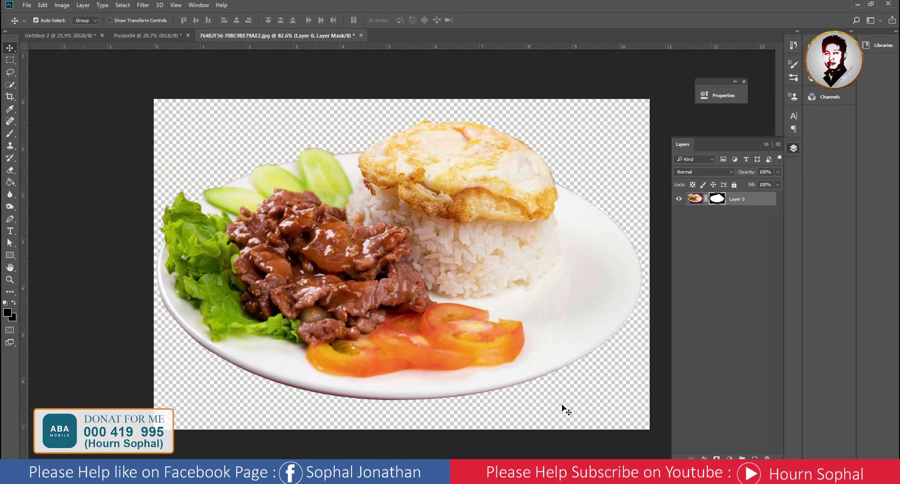
pyautogui.scroll(-3, 403, 281)
pyautogui.scroll(1, 403, 281)
pyautogui.scroll(1, 464, 296)
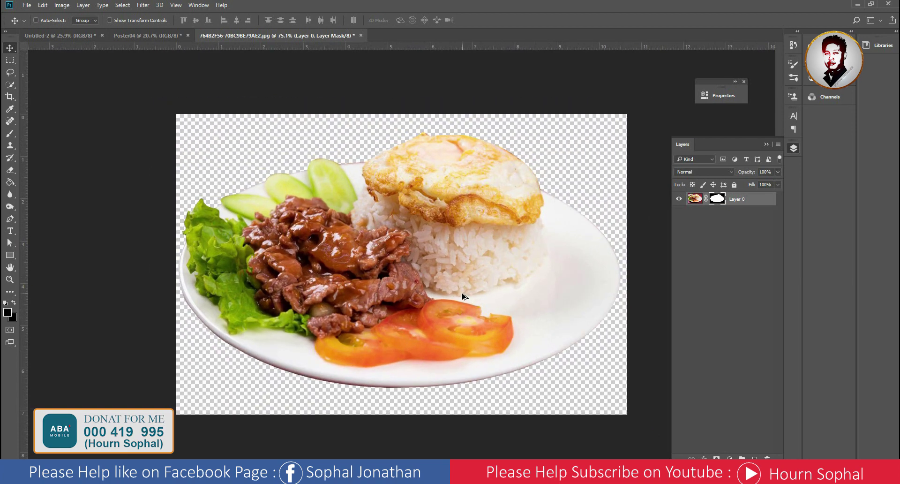
pyautogui.scroll(1, 464, 293)
pyautogui.scroll(-1, 428, 248)
# Convert the plate layer to a smart object
pyautogui.rightClick(750, 199)
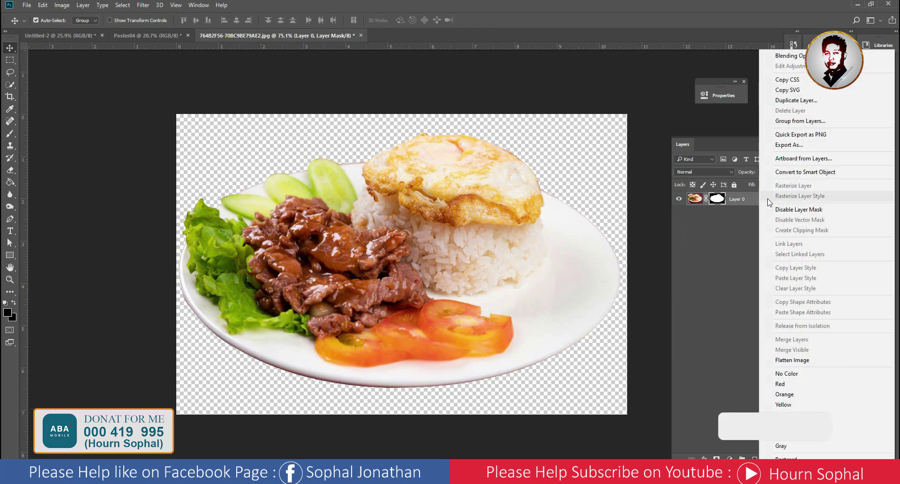
pyautogui.click(806, 176)
pyautogui.scroll(-2, 370, 255)
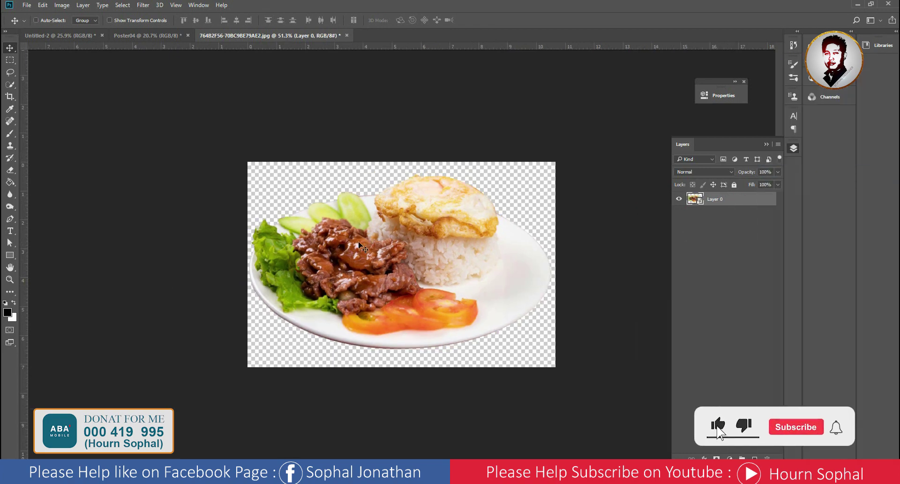
# Copy the cut-out plate into Poster04 and close the food photo without saving
pyautogui.moveTo(307, 36); pyautogui.dragTo(328, 328)
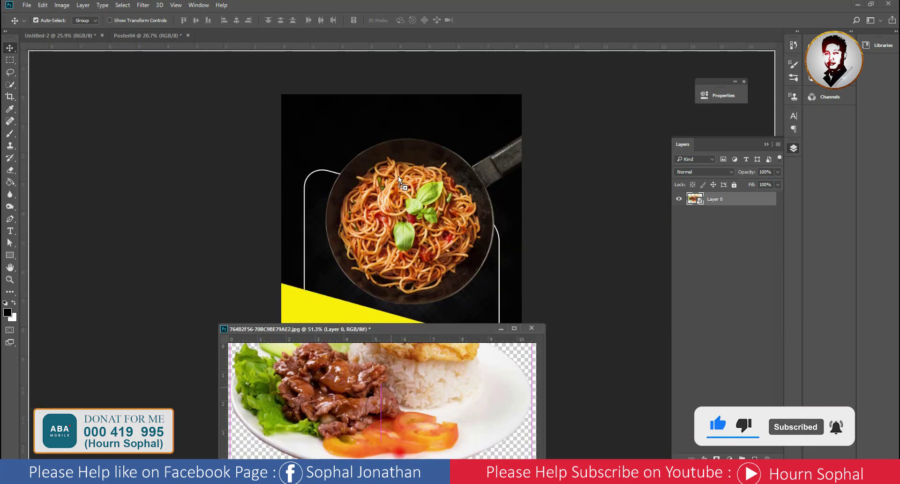
pyautogui.moveTo(379, 401); pyautogui.dragTo(389, 138)
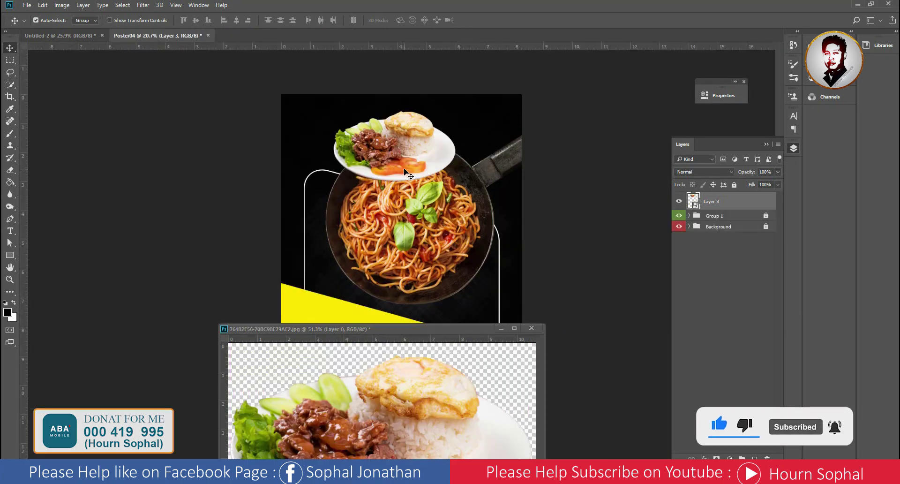
pyautogui.click(531, 329)
pyautogui.click(454, 184)
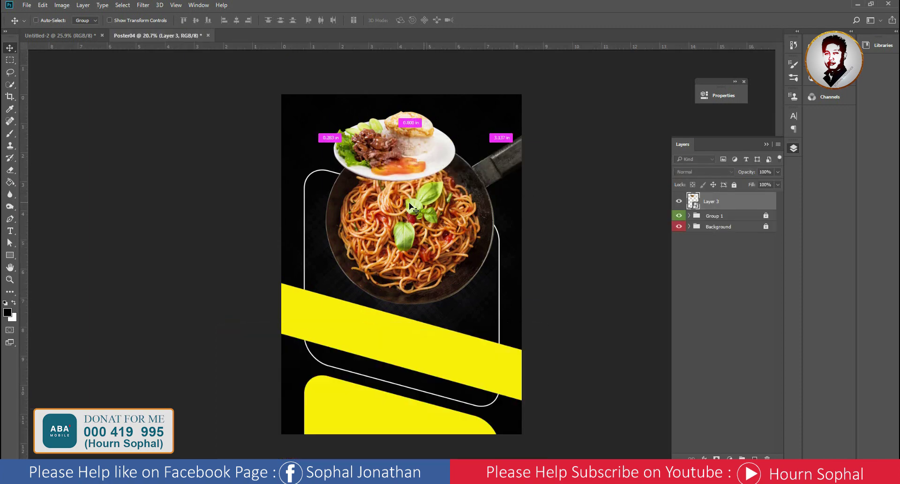
pyautogui.scroll(-2, 409, 207)
# Move the plate onto the yellow band's left end and scale it to about 21%
pyautogui.moveTo(400, 152); pyautogui.dragTo(364, 304)
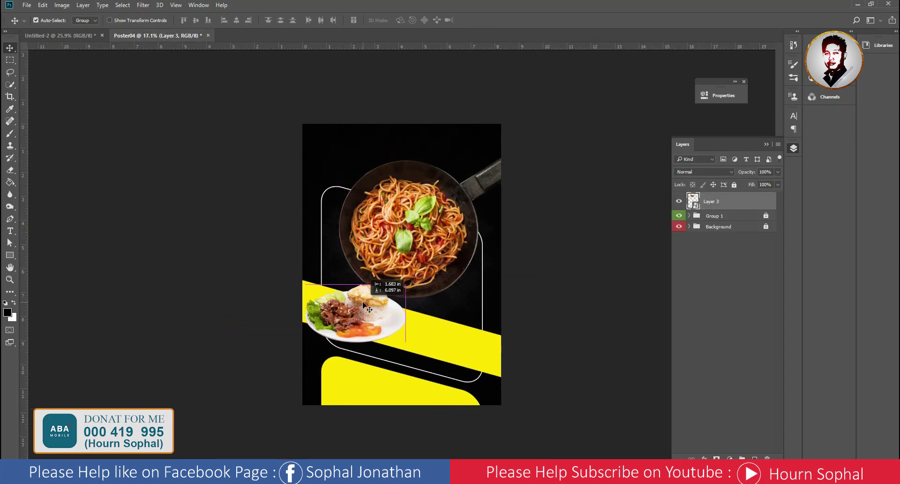
pyautogui.scroll(3, 368, 302)
pyautogui.scroll(3, 368, 303)
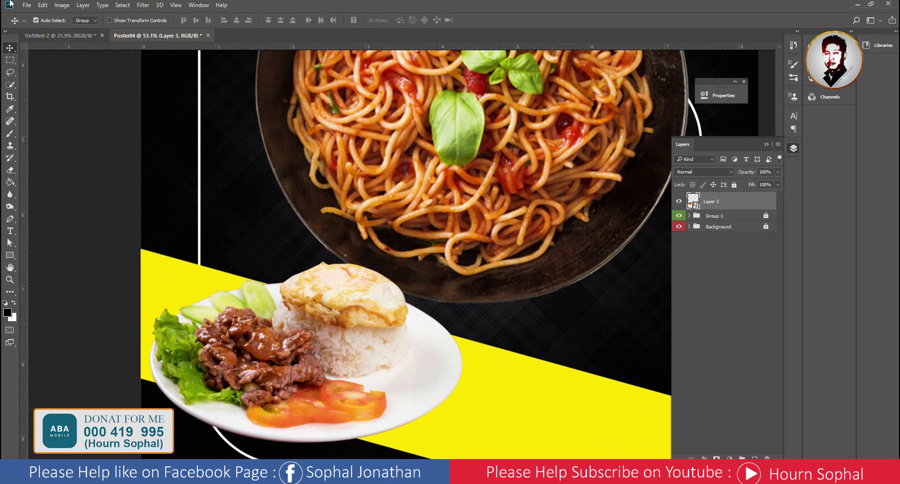
pyautogui.click(43, 5)
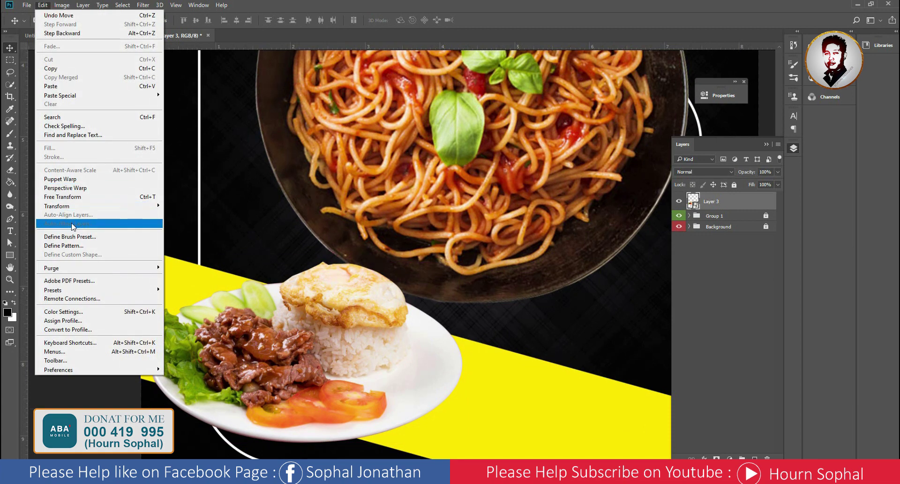
pyautogui.click(69, 197)
pyautogui.hotkey('ctrl', '0')
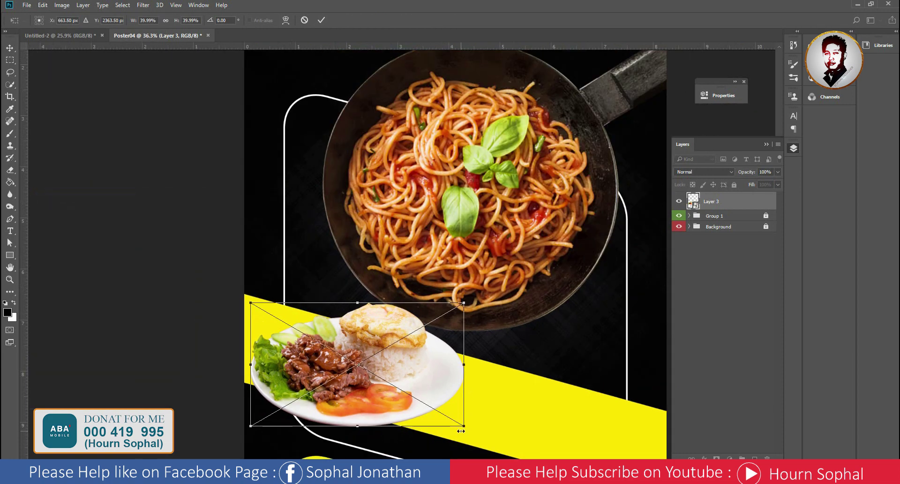
pyautogui.moveTo(465, 426)
pyautogui.mouseDown()
pyautogui.moveTo(398, 391)
pyautogui.moveTo(413, 400)
pyautogui.mouseUp()
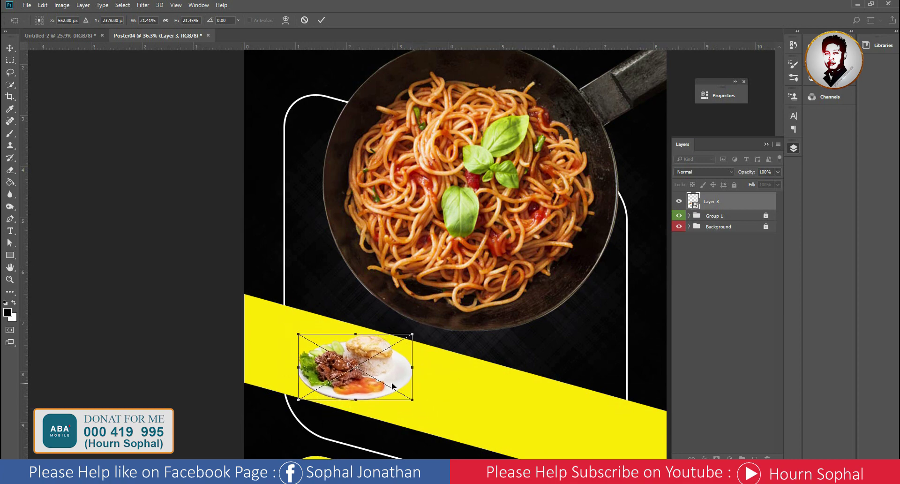
pyautogui.press('Return')
pyautogui.scroll(2, 345, 379)
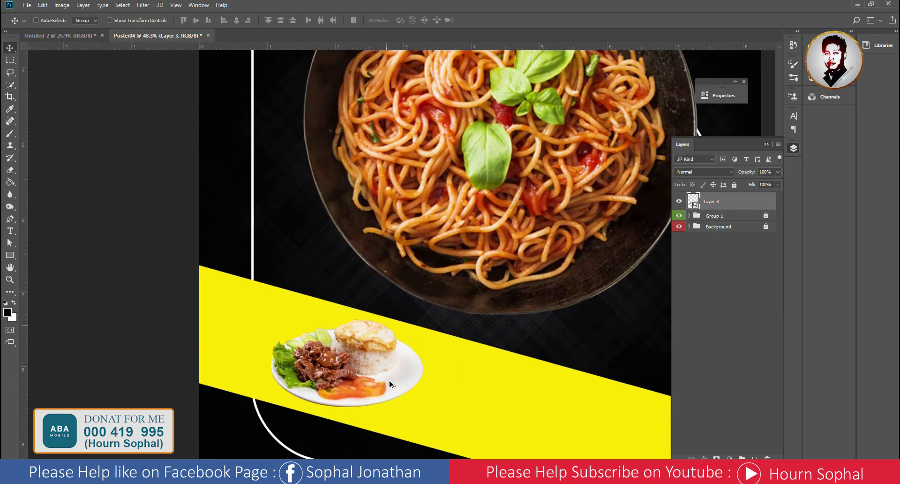
pyautogui.scroll(2, 342, 377)
pyautogui.scroll(-6, 340, 368)
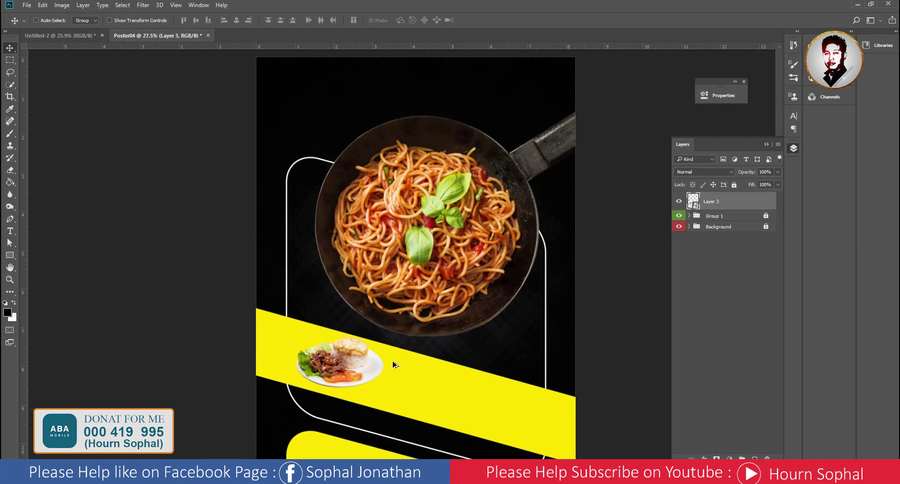
# Give the plate a drop shadow at 27% opacity and 18 px size
pyautogui.click(704, 457)
pyautogui.press('Escape')
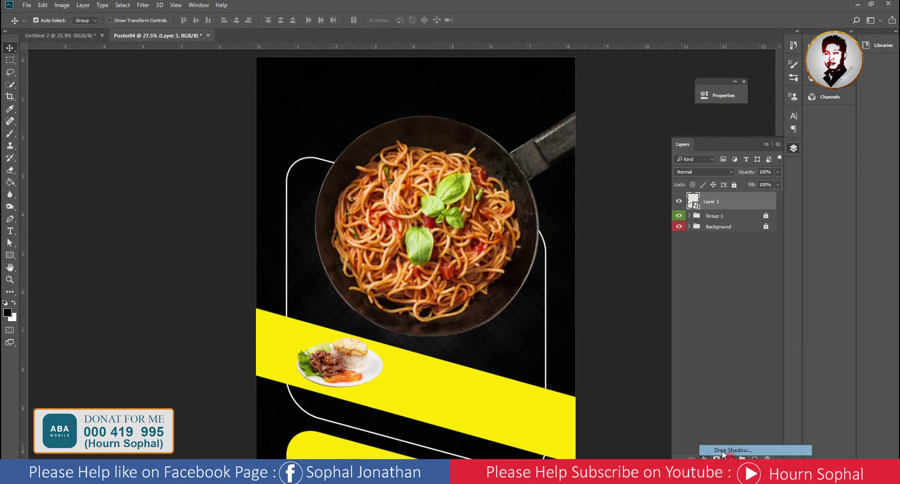
pyautogui.moveTo(382, 390); pyautogui.dragTo(382, 396)
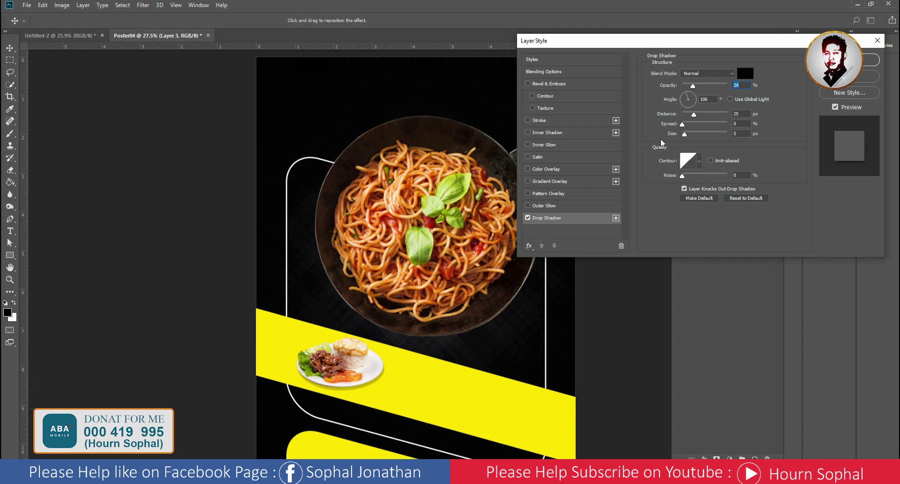
pyautogui.moveTo(695, 84); pyautogui.dragTo(703, 87)
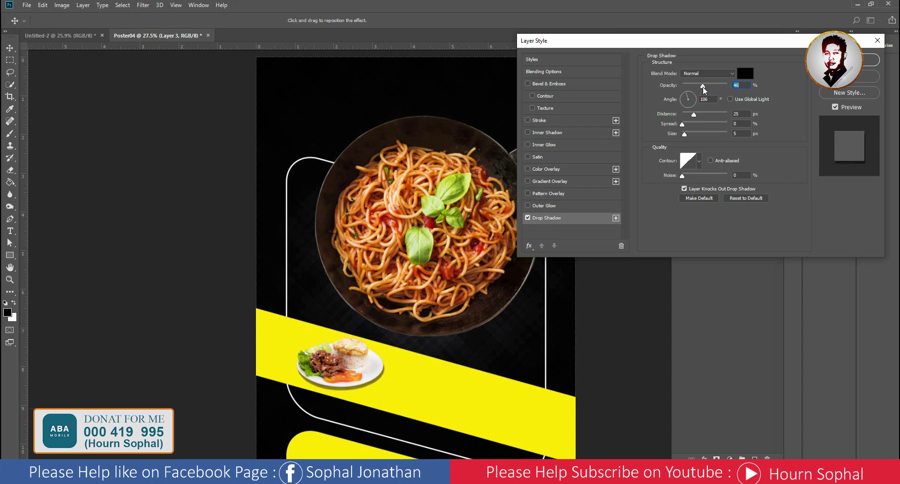
pyautogui.moveTo(684, 135); pyautogui.dragTo(689, 136)
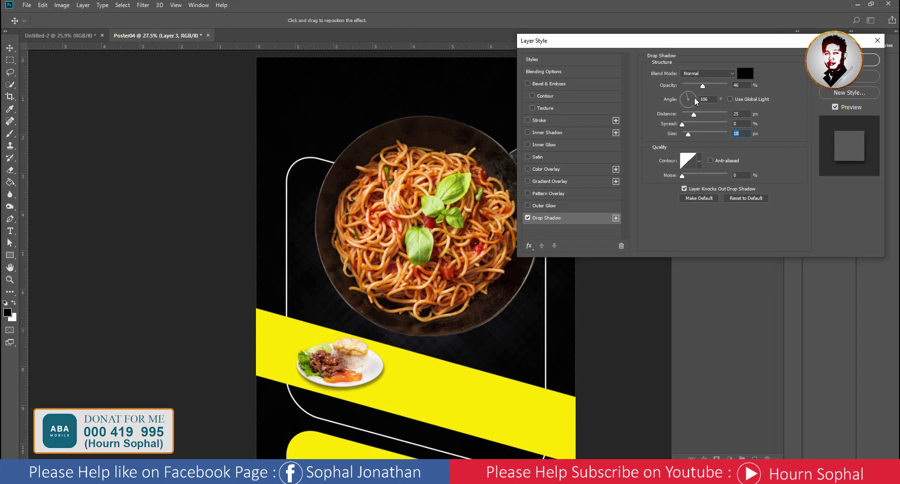
pyautogui.moveTo(703, 86); pyautogui.dragTo(694, 87)
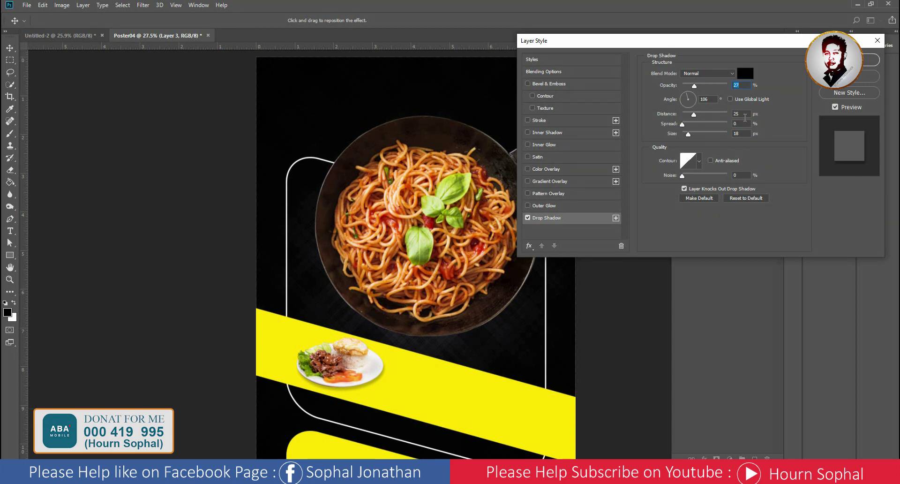
pyautogui.click(743, 133)
pyautogui.click(872, 60)
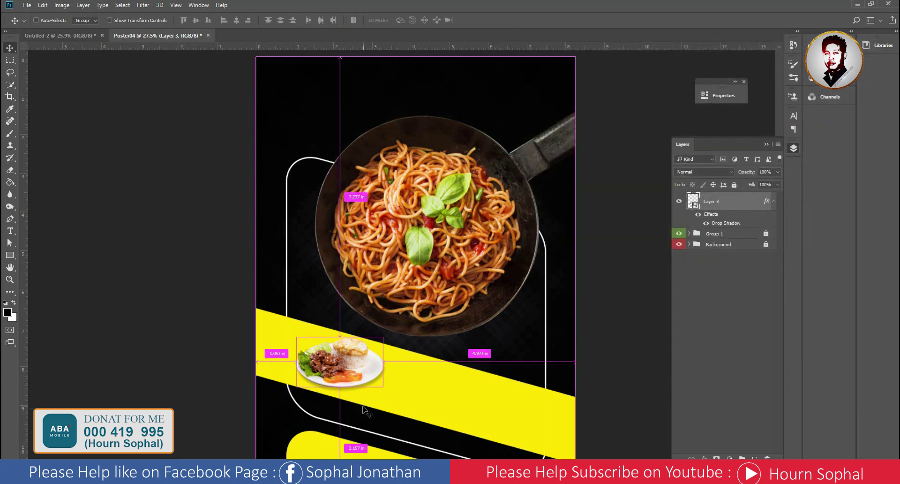
# Enlarge the plate slightly and nudge it to the right
pyautogui.hotkey('ctrl', 't')
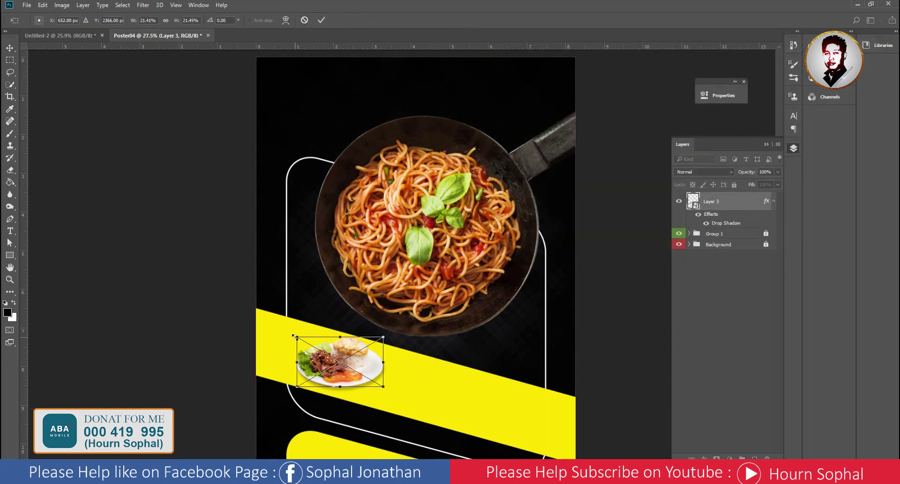
pyautogui.moveTo(295, 336); pyautogui.dragTo(291, 334)
pyautogui.press('Return')
pyautogui.scroll(-1, 514, 319)
pyautogui.scroll(1, 384, 344)
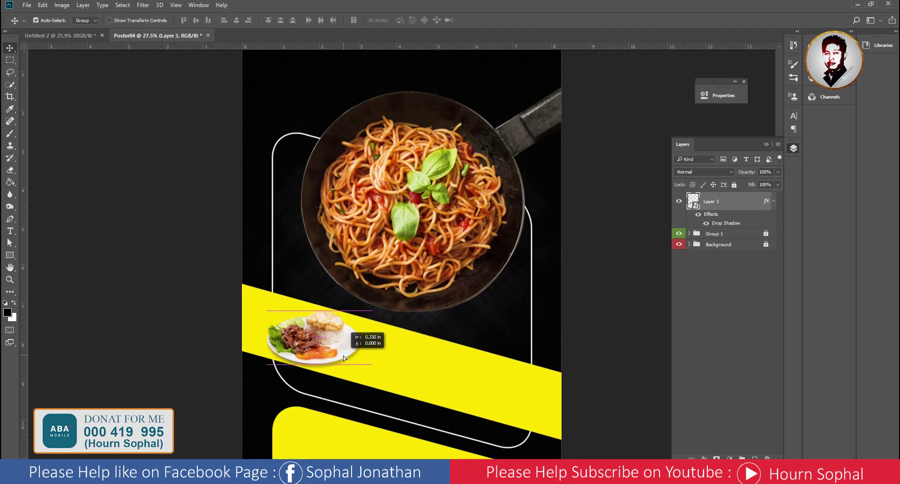
pyautogui.moveTo(342, 358); pyautogui.dragTo(347, 357)
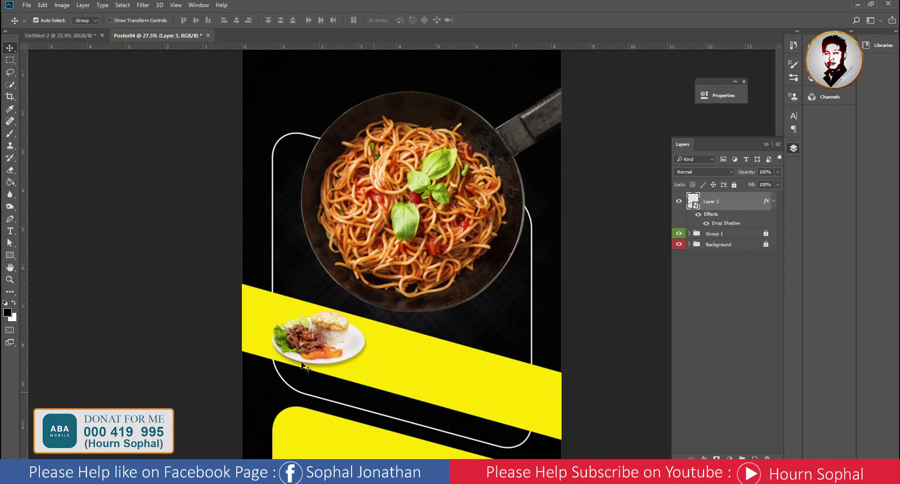
# Place Brush-Stroke-Transparent-PNG.png into the poster as a linked image
pyautogui.click(26, 5)
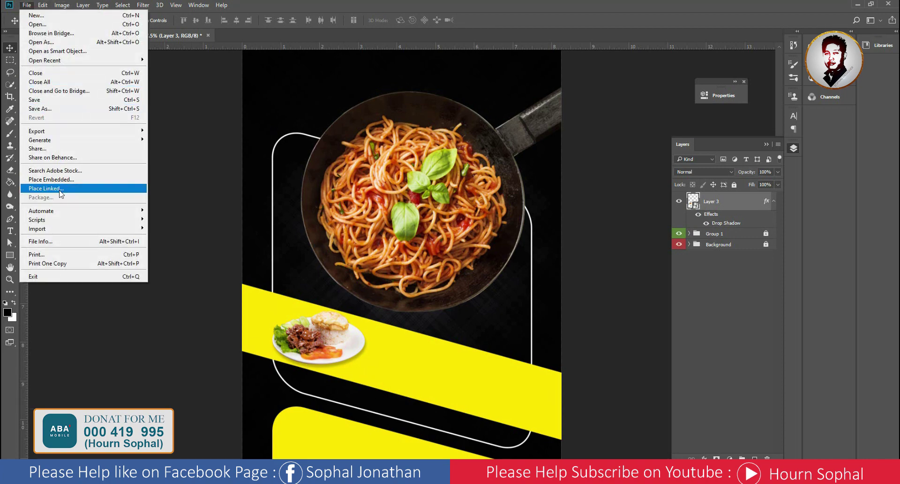
pyautogui.click(45, 188)
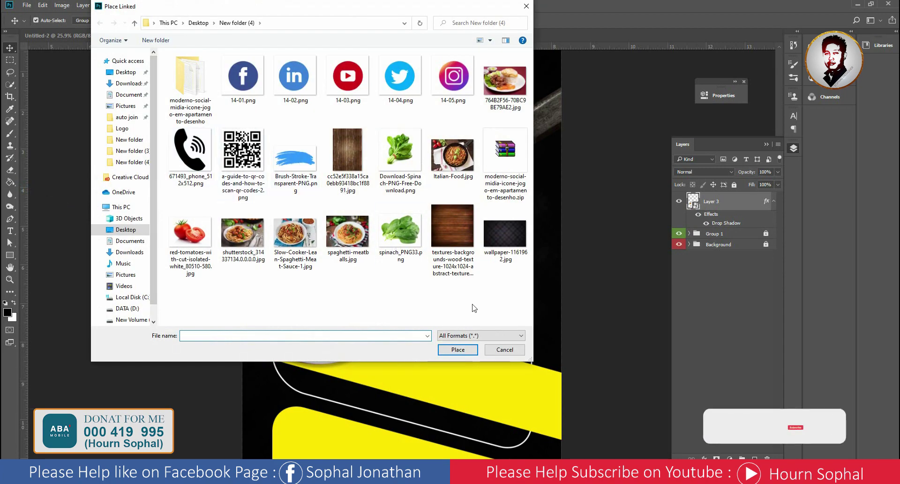
pyautogui.click(505, 349)
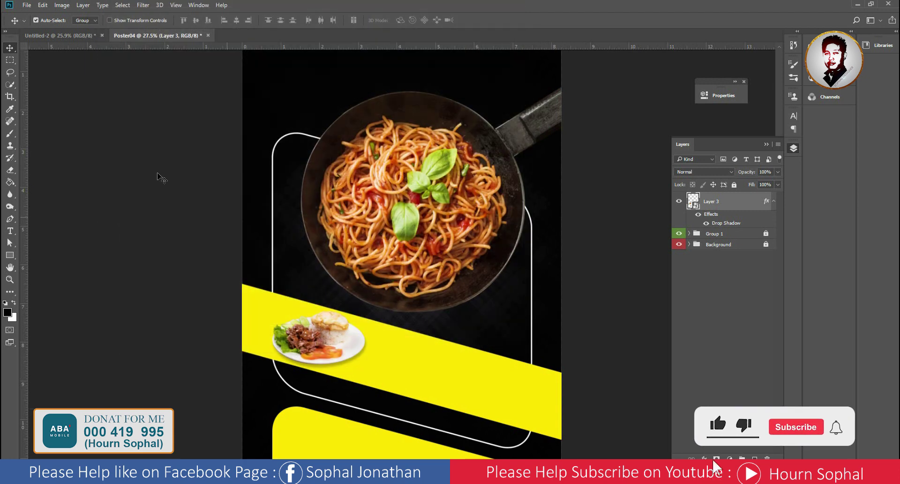
pyautogui.click(27, 5)
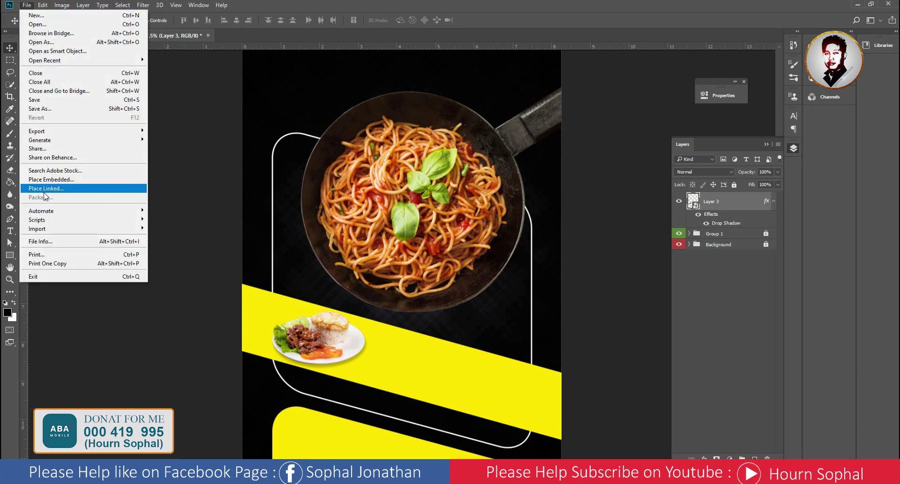
pyautogui.click(45, 189)
pyautogui.click(300, 159)
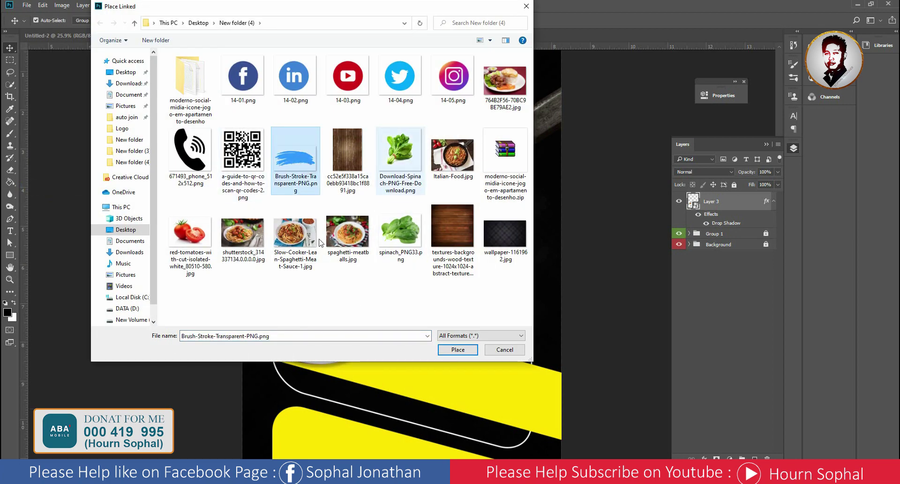
pyautogui.click(458, 349)
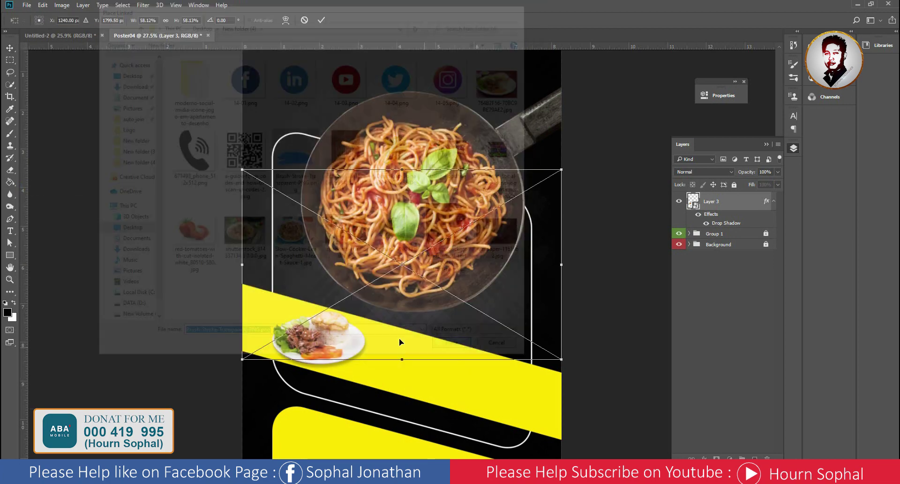
# Scale the brush stroke to about 10% and position it over the plate's upper left
pyautogui.moveTo(563, 363)
pyautogui.mouseDown()
pyautogui.moveTo(441, 287)
pyautogui.moveTo(322, 314)
pyautogui.mouseUp()
pyautogui.scroll(5, 308, 318)
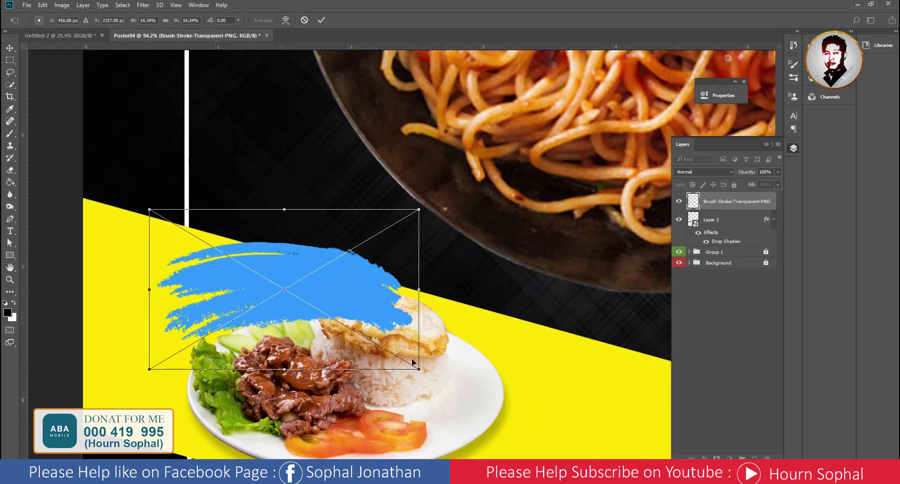
pyautogui.moveTo(419, 372); pyautogui.dragTo(378, 348)
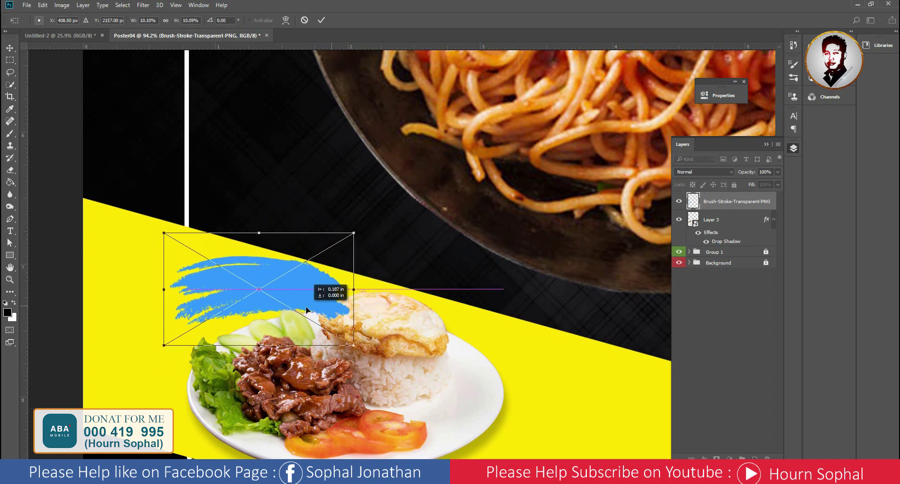
pyautogui.moveTo(336, 308)
pyautogui.mouseDown()
pyautogui.moveTo(313, 317)
pyautogui.moveTo(319, 312)
pyautogui.mouseUp()
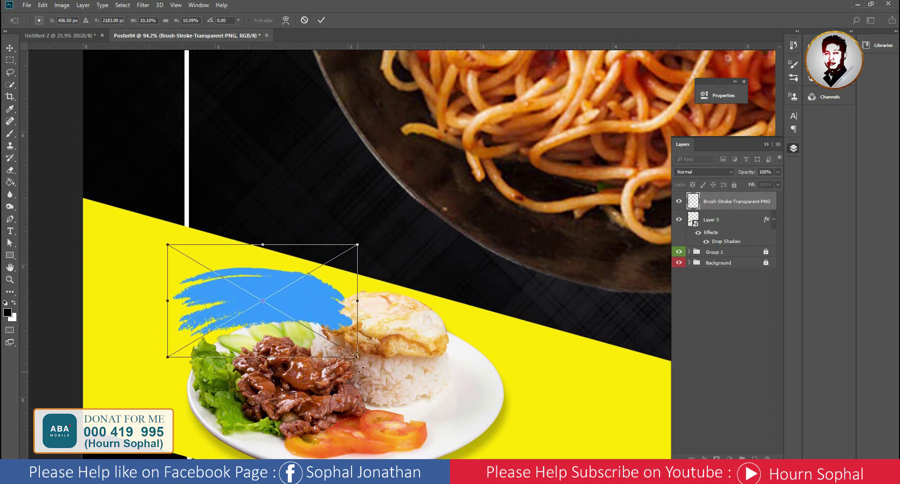
pyautogui.moveTo(359, 361); pyautogui.dragTo(362, 362)
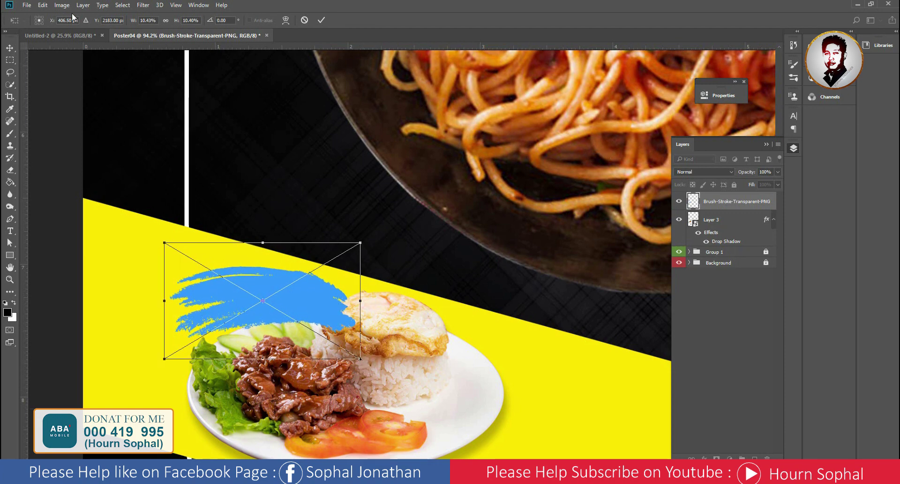
pyautogui.click(321, 20)
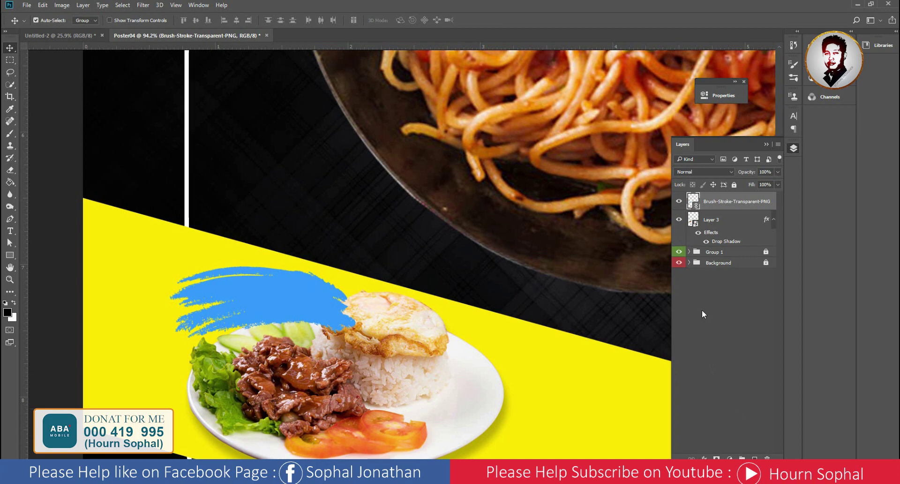
# Apply a red (ff0000) Color Overlay at 100% opacity to the brush stroke layer
pyautogui.click(679, 201)
pyautogui.click(679, 202)
pyautogui.click(703, 458)
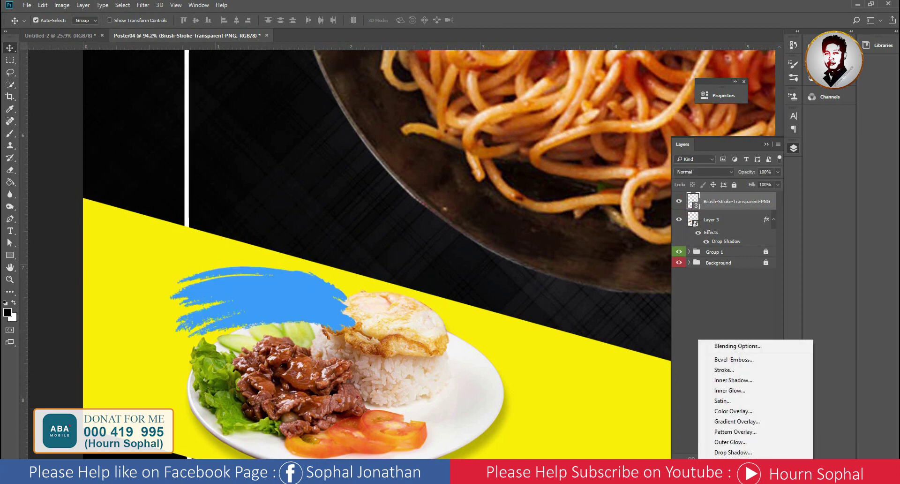
pyautogui.click(733, 411)
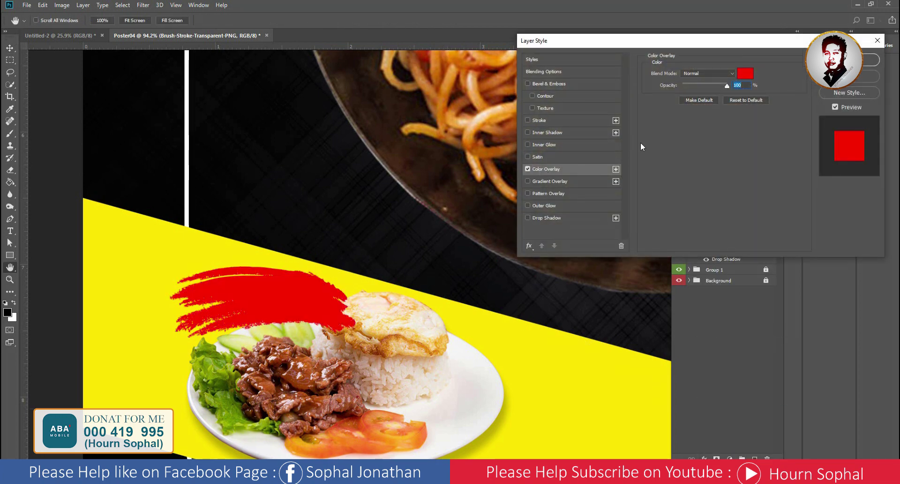
pyautogui.click(744, 74)
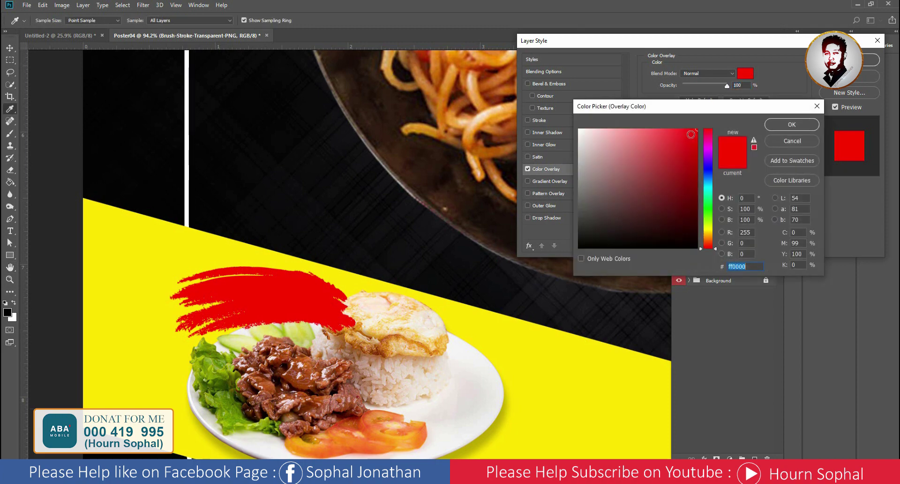
pyautogui.click(792, 124)
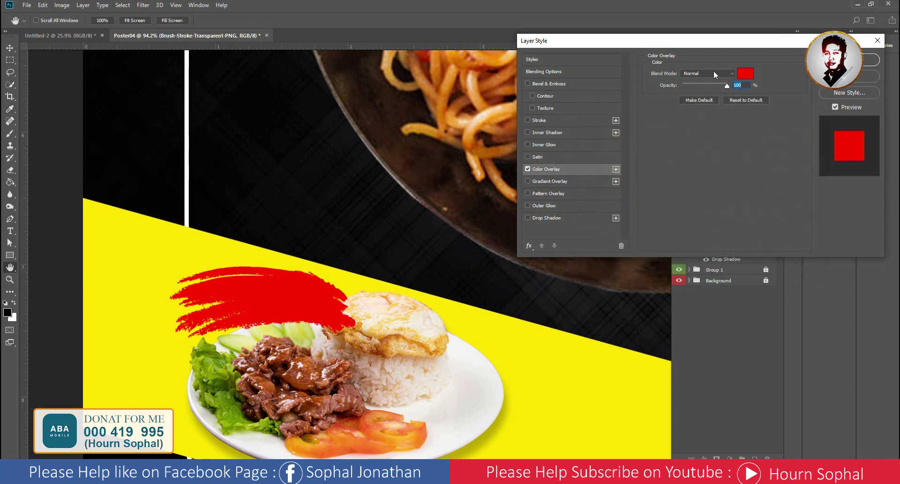
pyautogui.click(871, 59)
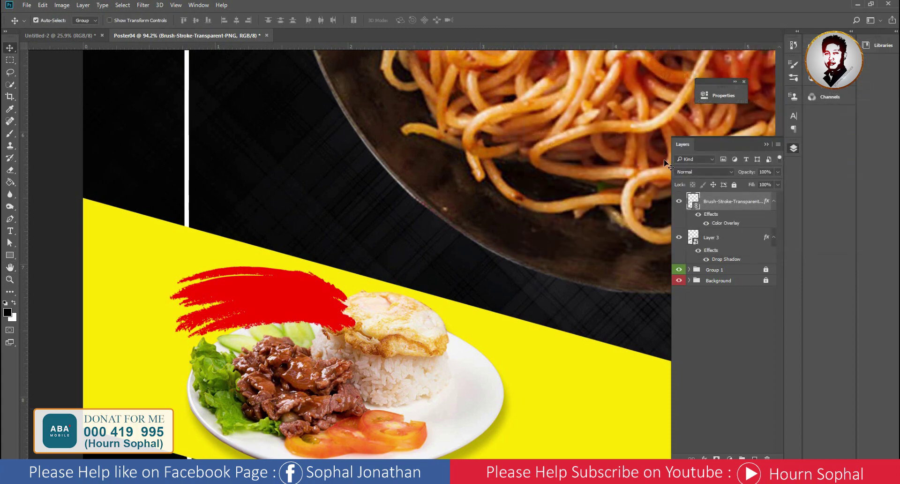
pyautogui.scroll(-3, 202, 324)
pyautogui.scroll(2, 258, 308)
# Shift the red brush stroke slightly left and enable Auto-Select for layers
pyautogui.moveTo(257, 305); pyautogui.dragTo(253, 304)
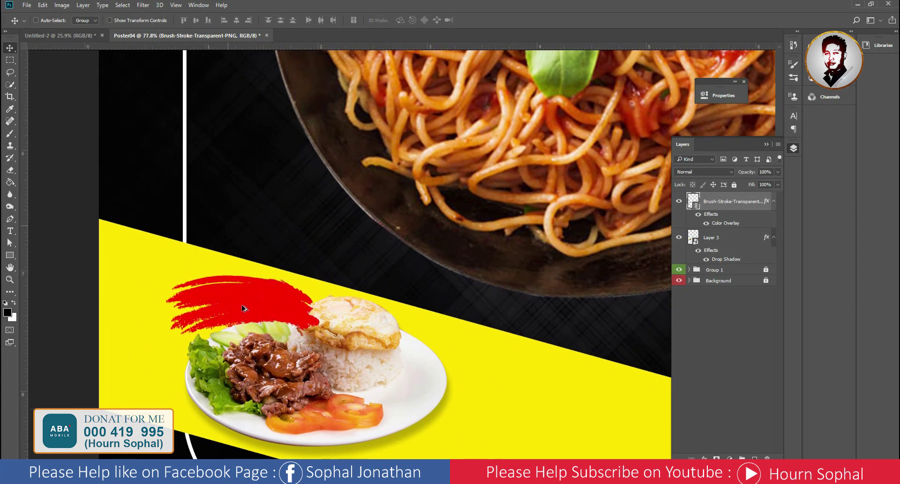
pyautogui.scroll(3, 253, 304)
pyautogui.scroll(-1, 236, 294)
pyautogui.click(36, 21)
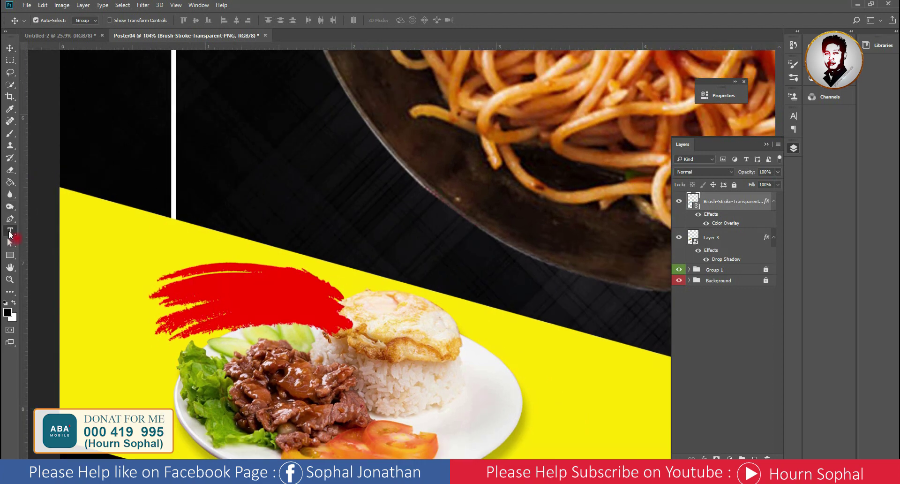
# Type the price '$5.50' on the poster with the Type tool
pyautogui.click(9, 232)
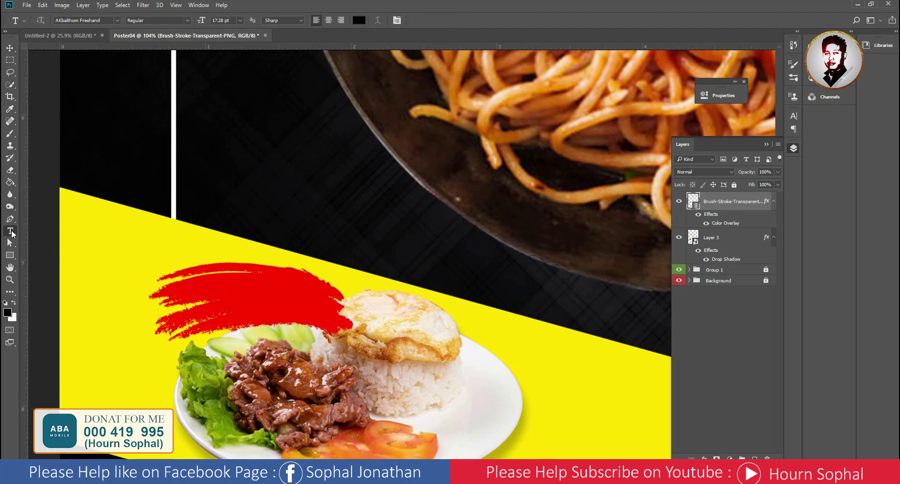
pyautogui.click(398, 20)
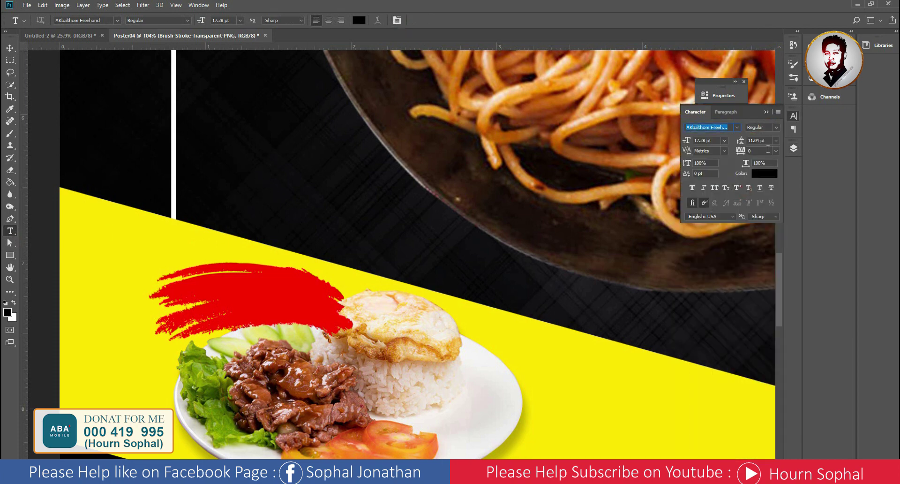
pyautogui.click(767, 113)
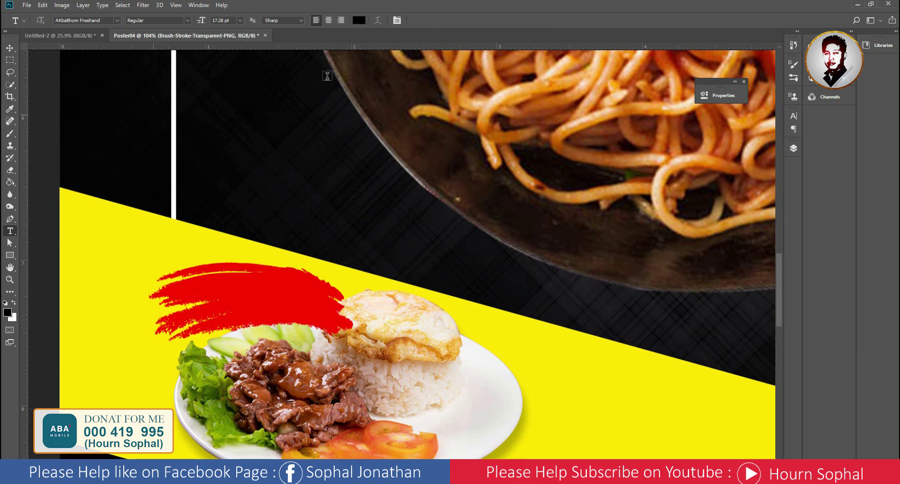
pyautogui.click(400, 21)
pyautogui.click(198, 5)
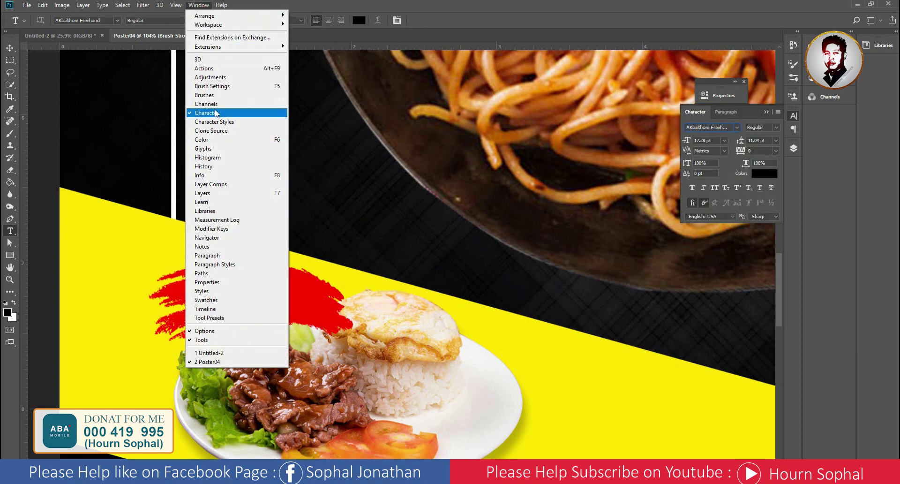
pyautogui.click(314, 49)
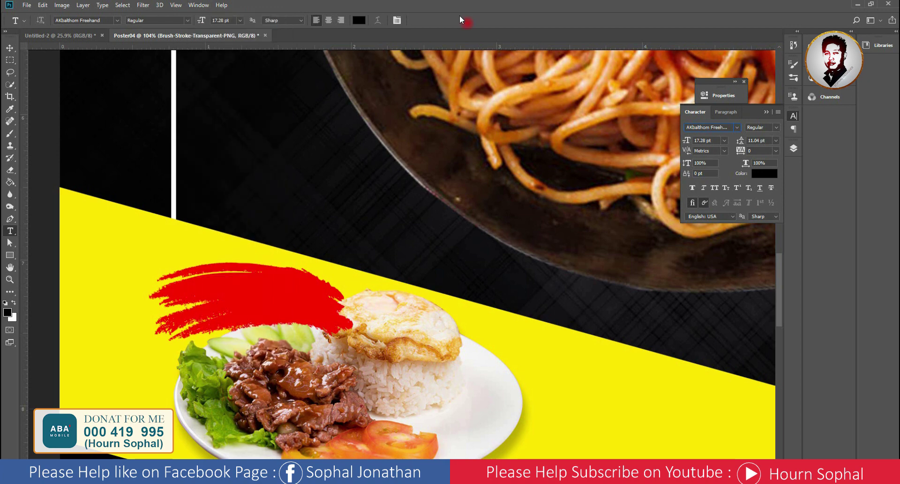
pyautogui.click(266, 208)
pyautogui.write('$5.50')
pyautogui.press('ctrl')
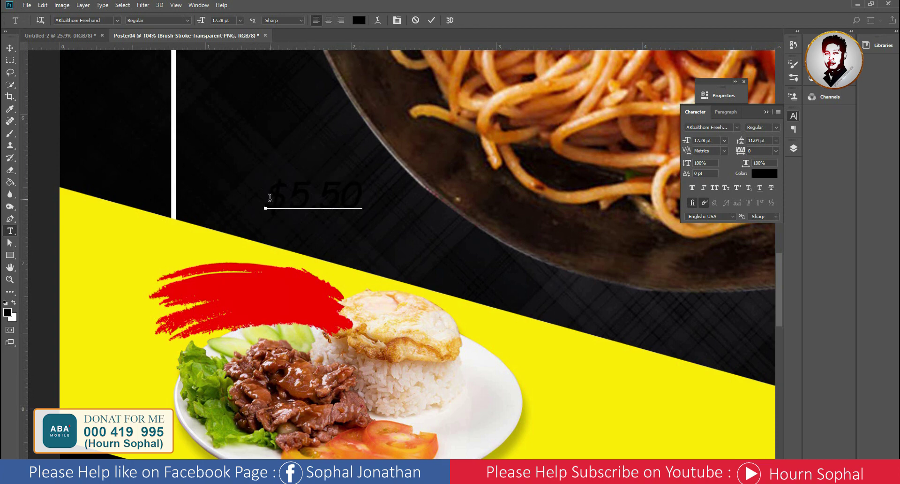
# Colour the whole price text white (ffffff)
pyautogui.moveTo(267, 200); pyautogui.dragTo(369, 199)
pyautogui.click(359, 20)
pyautogui.write('ffffff')
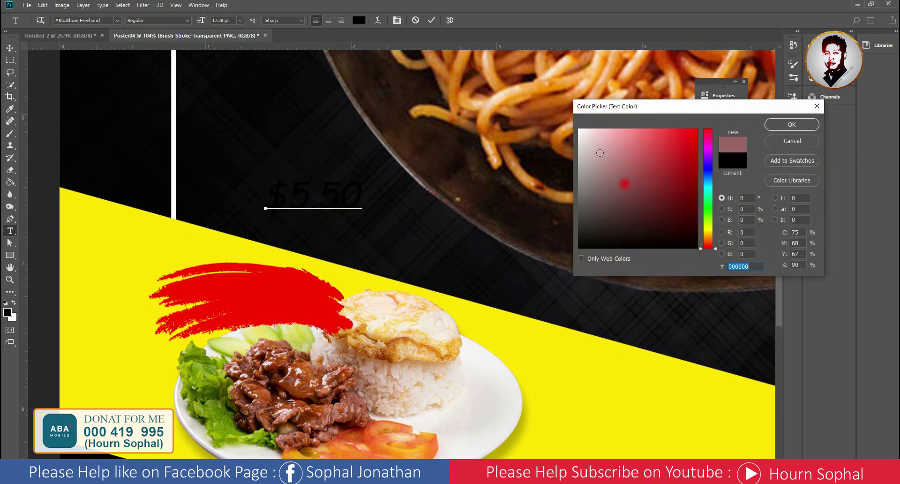
pyautogui.click(800, 126)
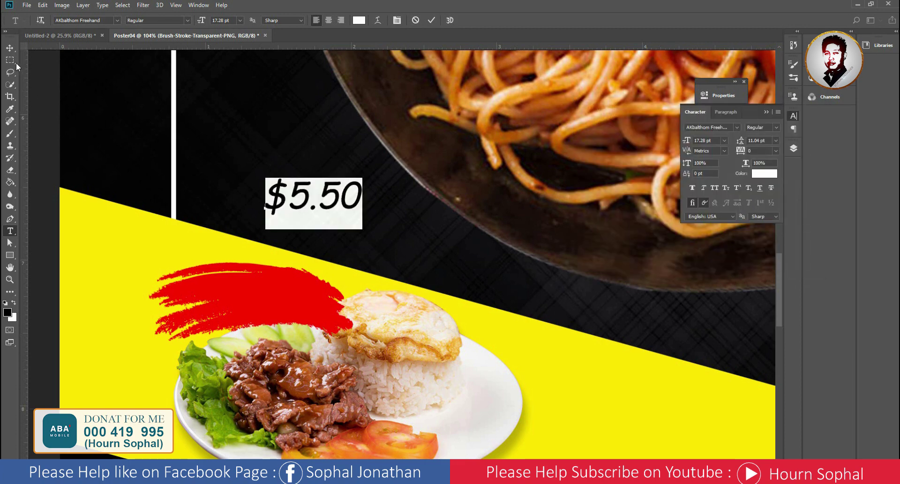
# Make the dollar sign superscript and move the price onto the red brush stroke
pyautogui.doubleClick(281, 201)
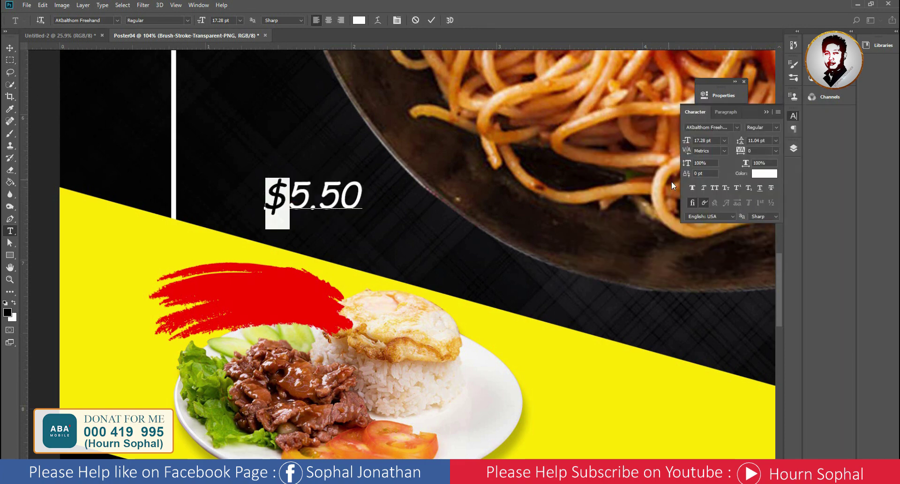
pyautogui.click(737, 188)
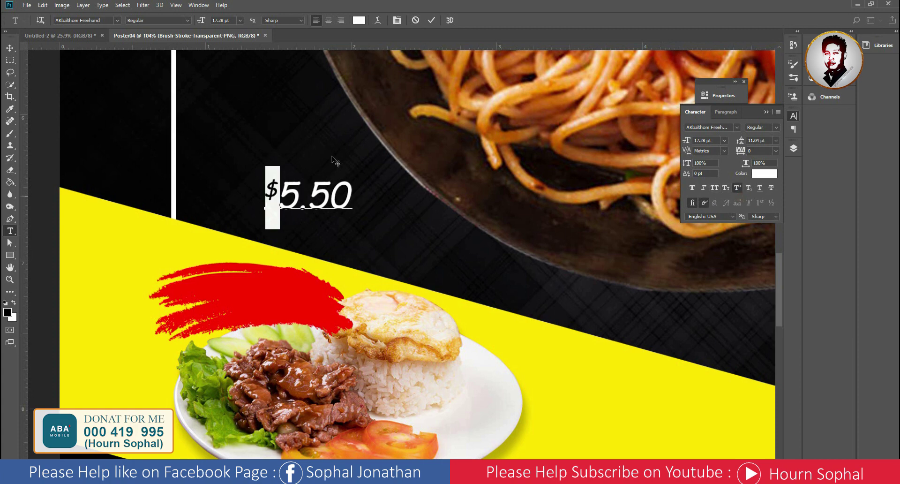
pyautogui.click(9, 47)
pyautogui.moveTo(327, 206); pyautogui.dragTo(276, 304)
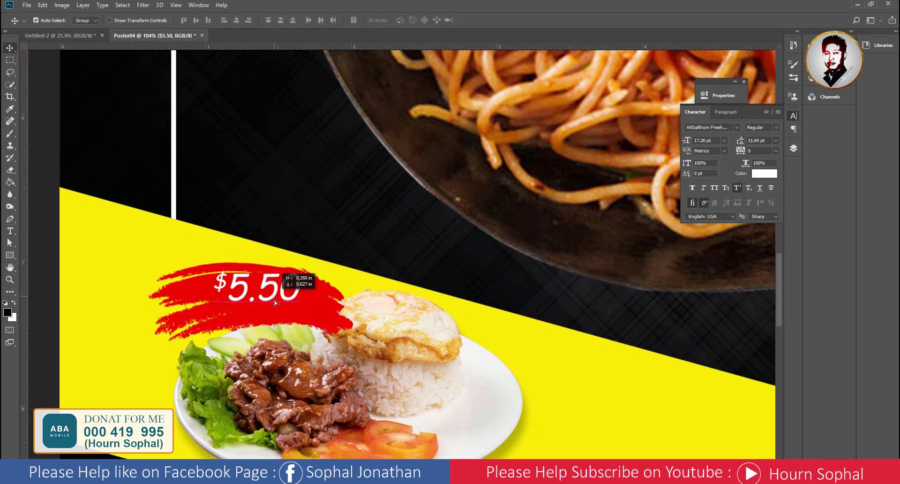
# Give $5.50 a 20% opacity drop shadow, 2 px size, 5 px distance, then nudge it
pyautogui.scroll(3, 277, 303)
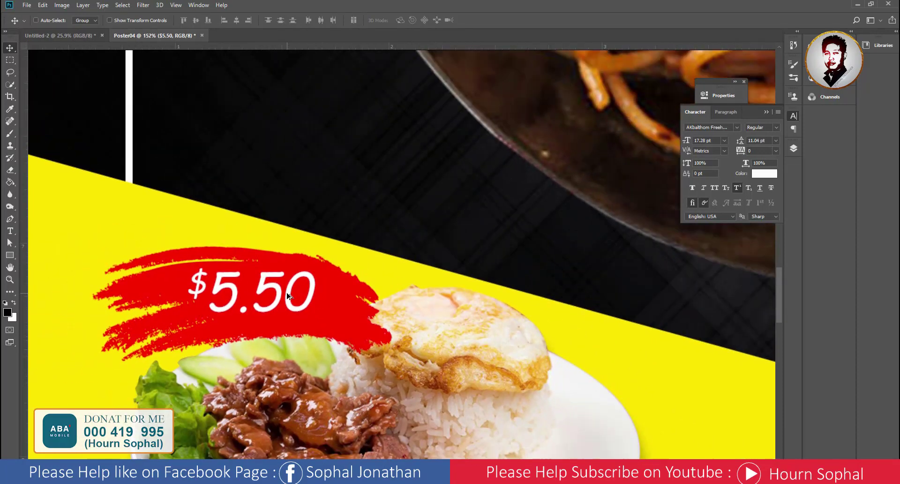
pyautogui.click(794, 148)
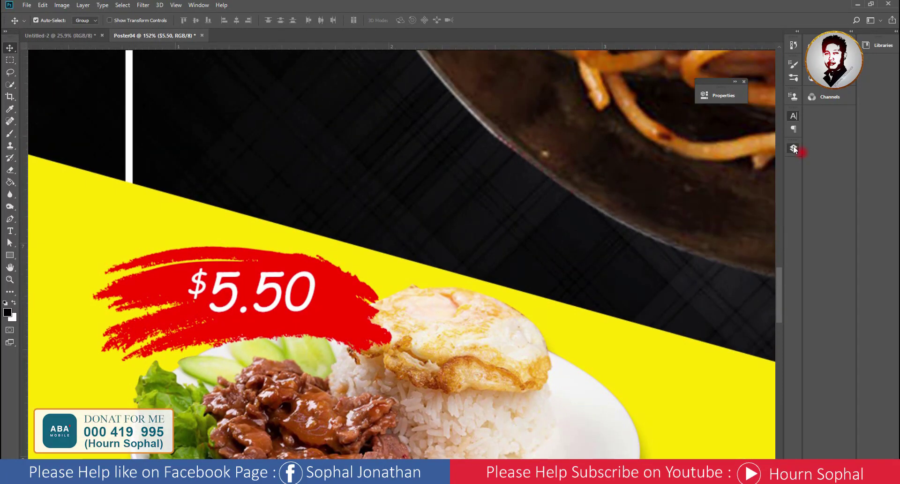
pyautogui.click(704, 457)
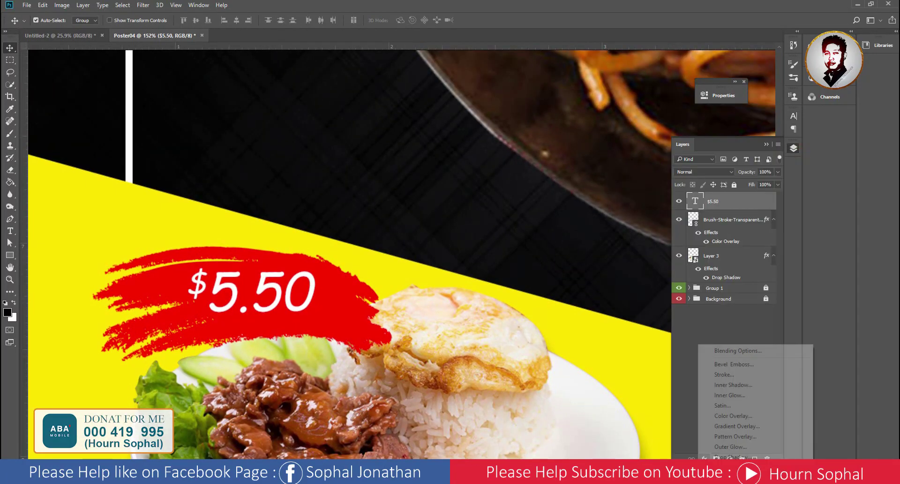
pyautogui.press('Escape')
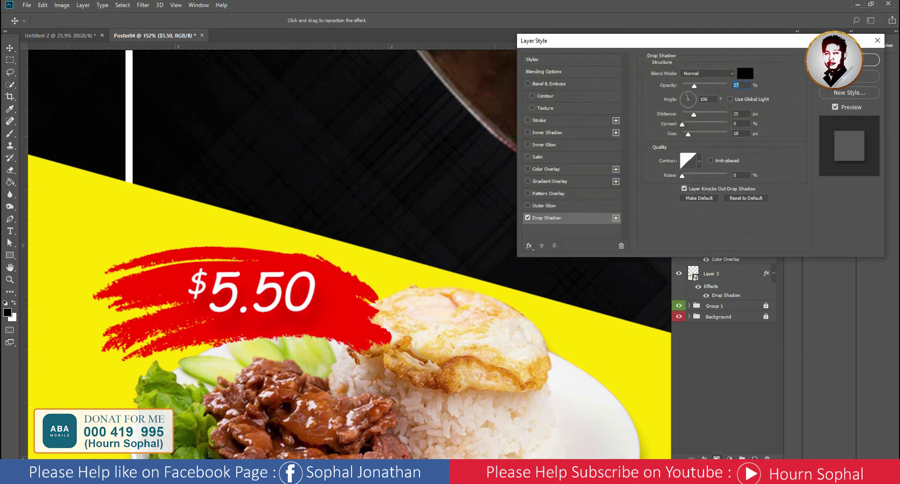
pyautogui.moveTo(695, 136)
pyautogui.mouseDown()
pyautogui.moveTo(683, 134)
pyautogui.moveTo(684, 114)
pyautogui.mouseUp()
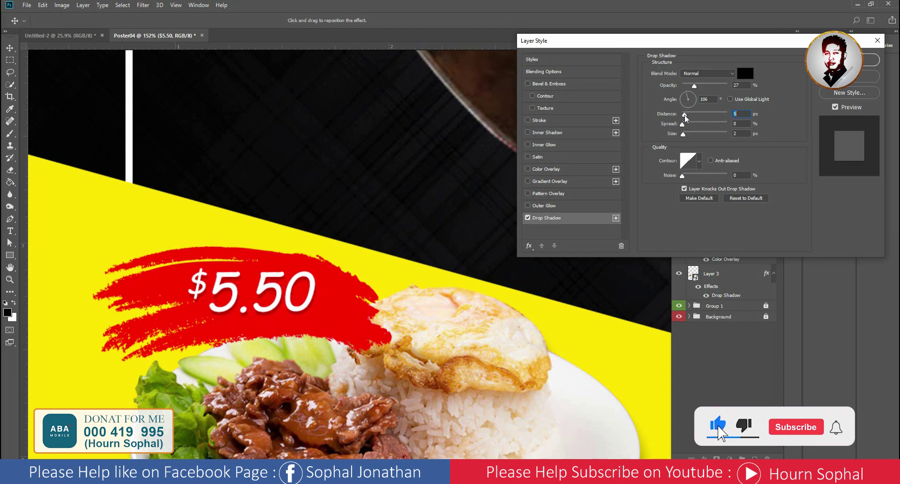
pyautogui.moveTo(694, 86)
pyautogui.mouseDown()
pyautogui.moveTo(702, 86)
pyautogui.moveTo(692, 88)
pyautogui.mouseUp()
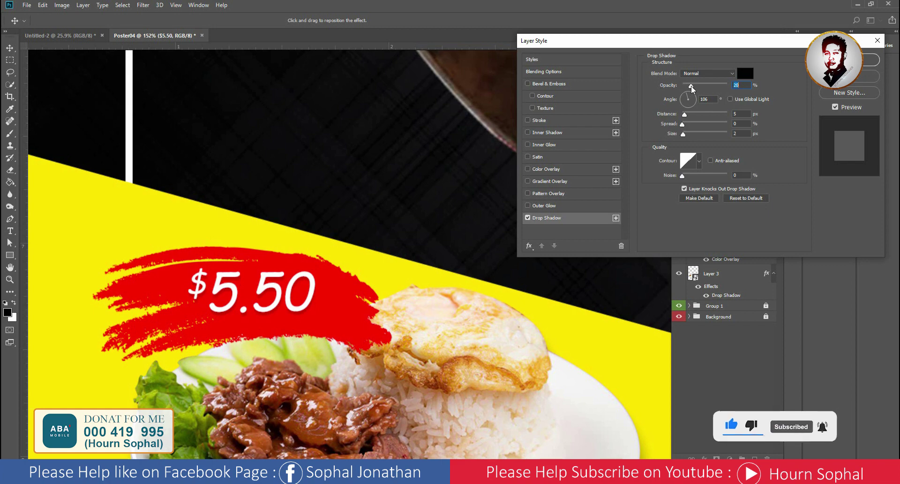
pyautogui.click(874, 61)
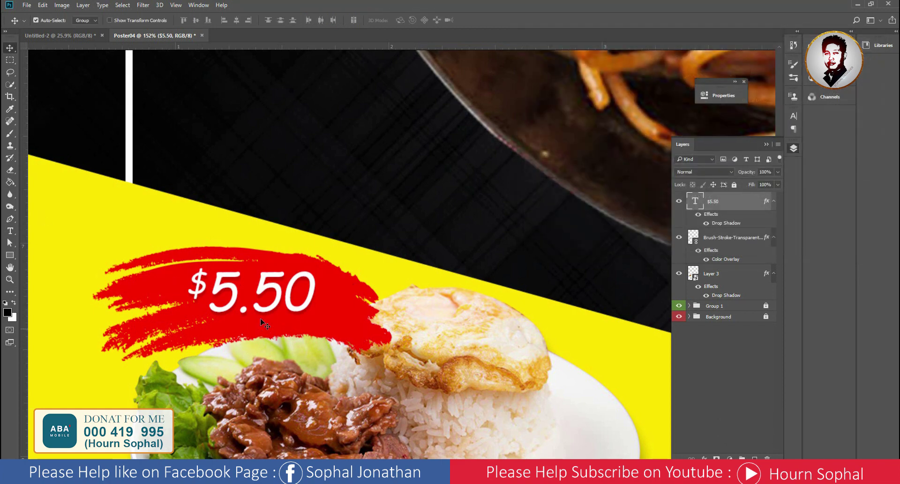
pyautogui.moveTo(270, 295); pyautogui.dragTo(267, 294)
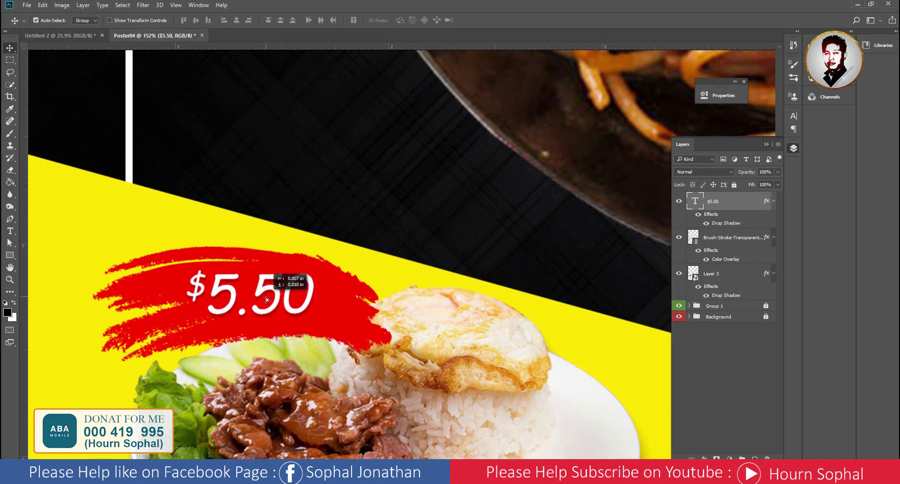
pyautogui.keyDown('alt'); pyautogui.scroll(-2, 272, 300); pyautogui.keyUp('alt')
pyautogui.keyDown('alt'); pyautogui.scroll(-2, 291, 303); pyautogui.keyUp('alt')
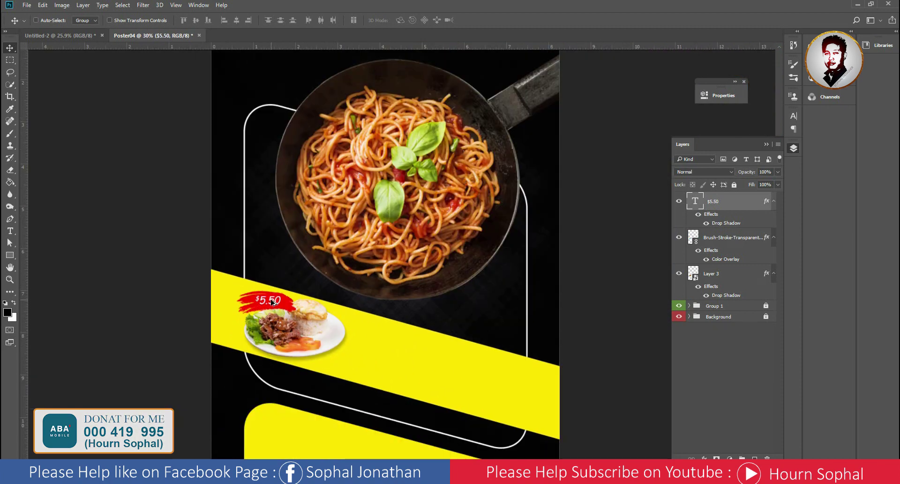
# Group the $5.50, Brush-Stroke and Layer 3 layers into a group named Food
pyautogui.keyDown('alt'); pyautogui.scroll(-2, 308, 307); pyautogui.keyUp('alt')
pyautogui.keyDown('alt'); pyautogui.scroll(1, 366, 281); pyautogui.keyUp('alt')
pyautogui.moveTo(729, 213); pyautogui.dragTo(727, 240)
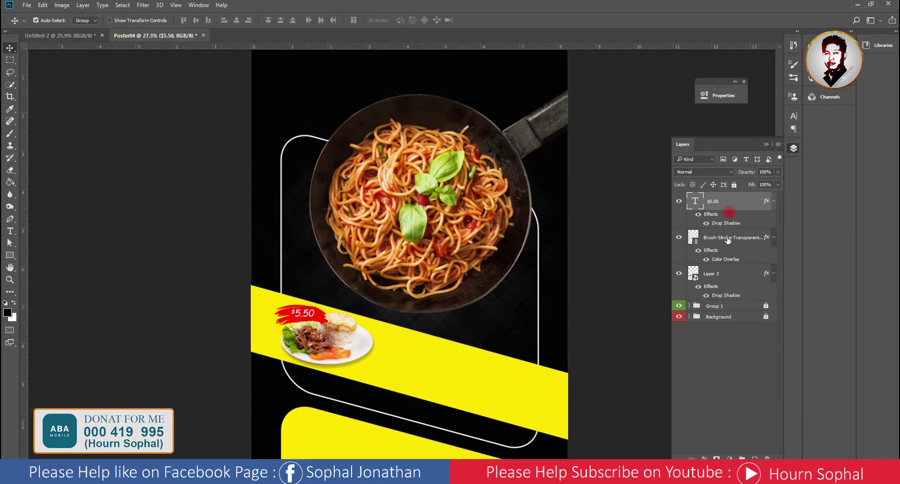
pyautogui.click(679, 273)
pyautogui.click(717, 276)
pyautogui.rightClick(718, 273)
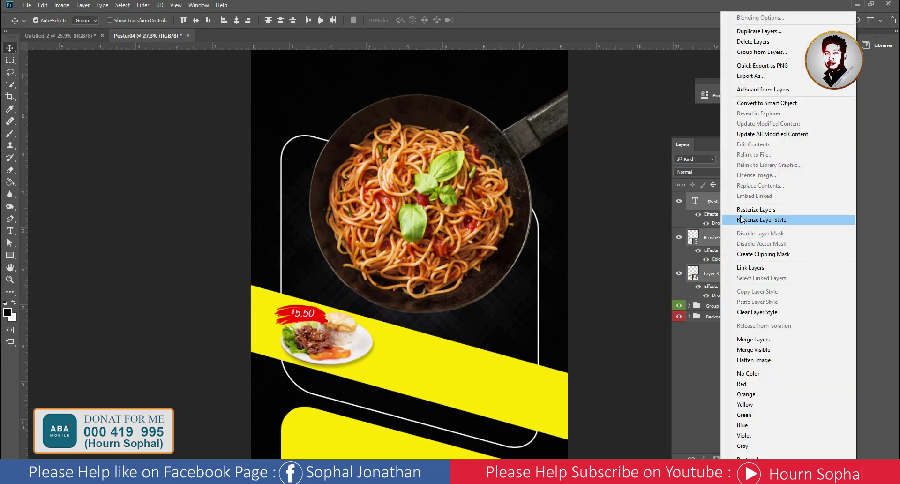
pyautogui.click(755, 52)
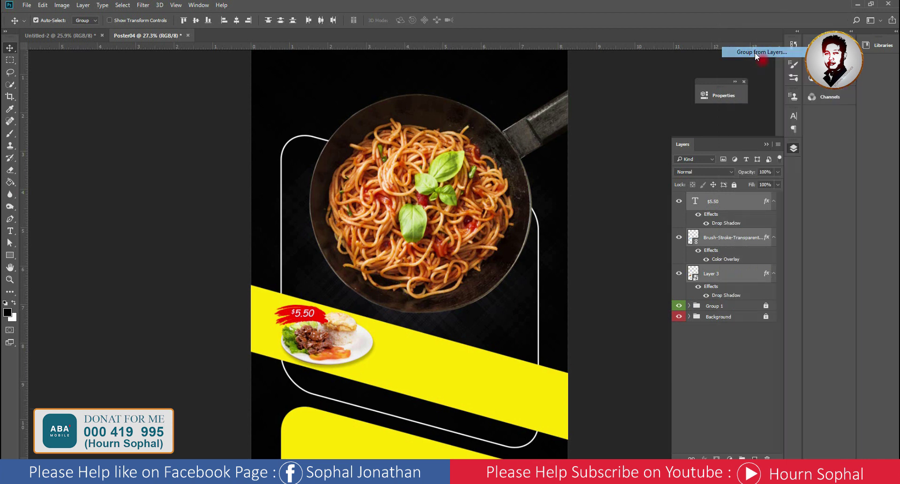
pyautogui.write('g')
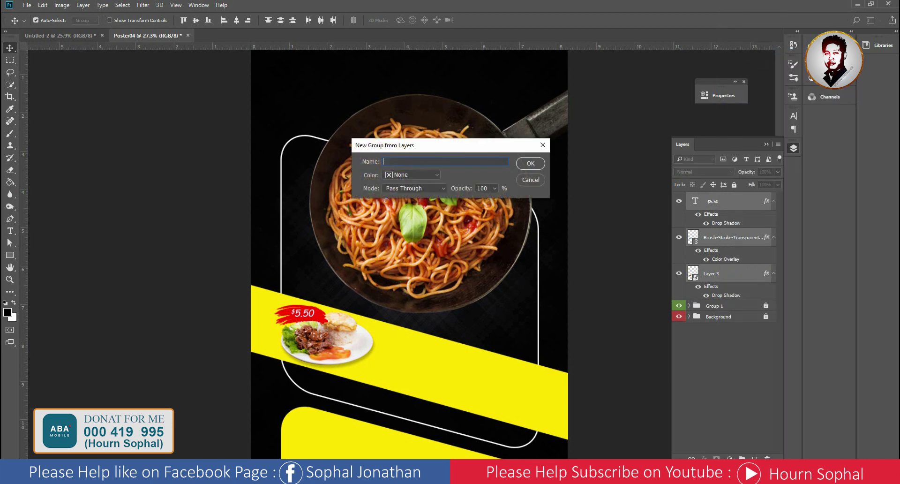
pyautogui.write('fOO')
pyautogui.press('BackSpace')
pyautogui.write('Food')
pyautogui.press('Return')
# Label the Food group orange and check the layers inside it
pyautogui.rightClick(679, 197)
pyautogui.click(703, 247)
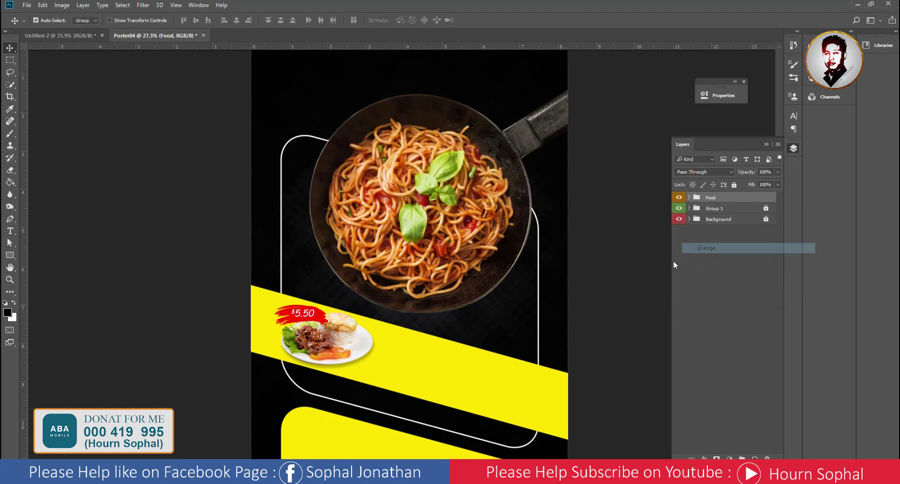
pyautogui.click(689, 197)
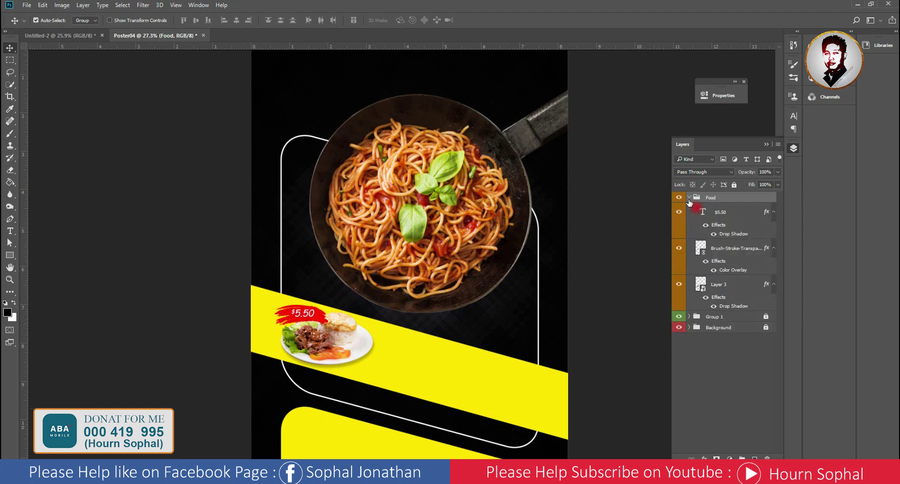
pyautogui.click(696, 209)
pyautogui.click(689, 209)
pyautogui.click(689, 210)
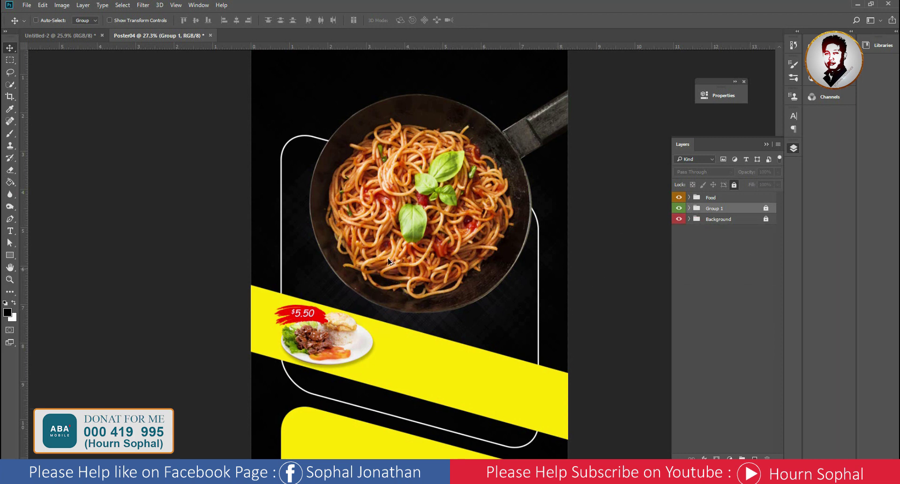
# Duplicate the $5.50 Food group as 'Food copy'
pyautogui.scroll(-1, 388, 261)
pyautogui.scroll(1, 388, 261)
pyautogui.click(709, 198)
pyautogui.rightClick(710, 197)
pyautogui.click(746, 203)
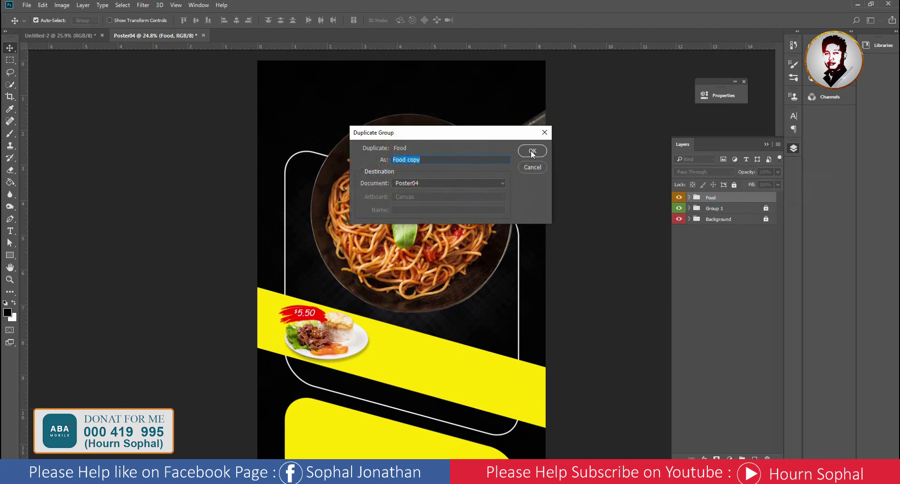
pyautogui.click(532, 151)
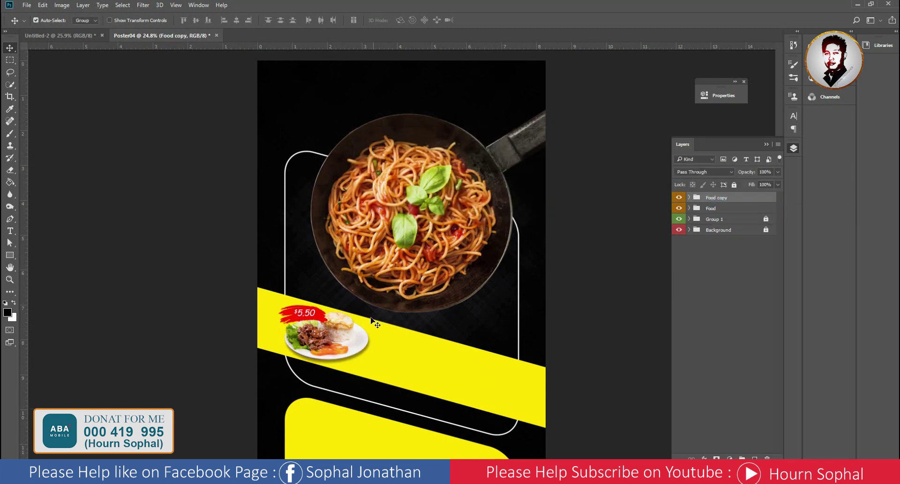
# Try dragging the copied plate with Move auto-select set to groups, then to layers
pyautogui.click(85, 21)
pyautogui.click(84, 23)
pyautogui.moveTo(327, 330); pyautogui.dragTo(112, 61)
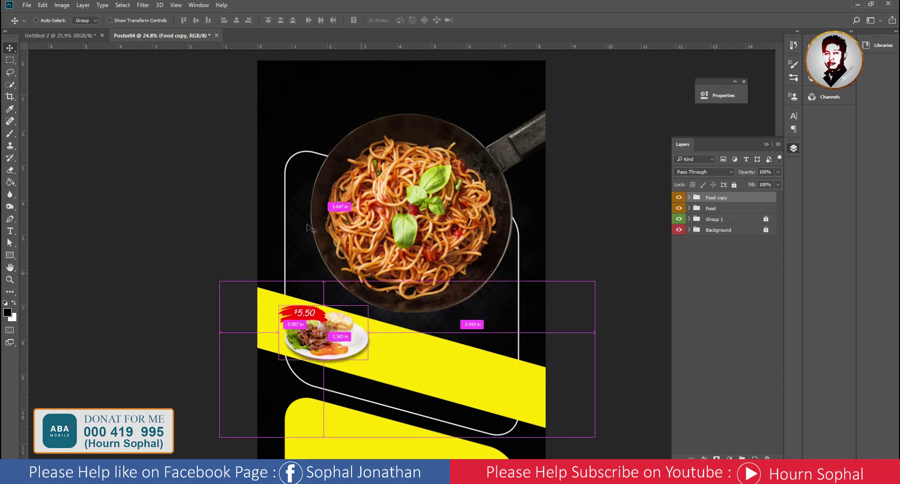
pyautogui.click(86, 20)
pyautogui.click(82, 38)
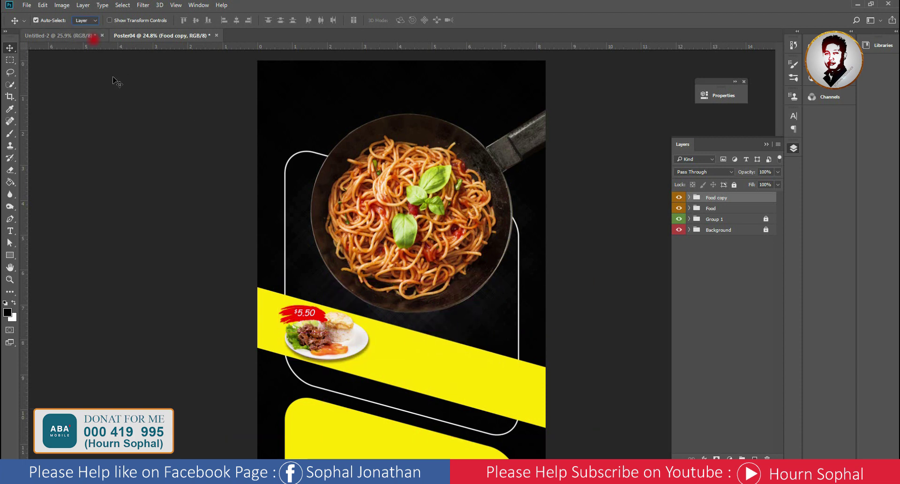
pyautogui.moveTo(269, 297); pyautogui.dragTo(421, 363)
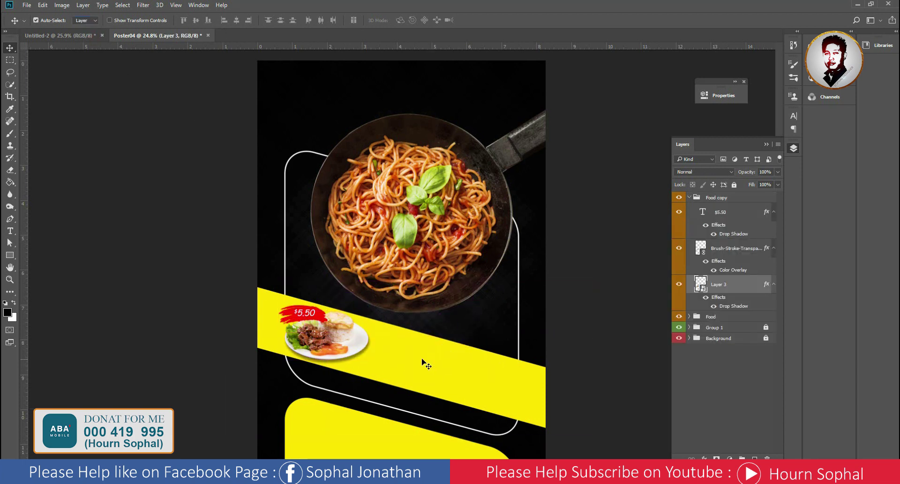
pyautogui.moveTo(309, 347); pyautogui.dragTo(102, 18)
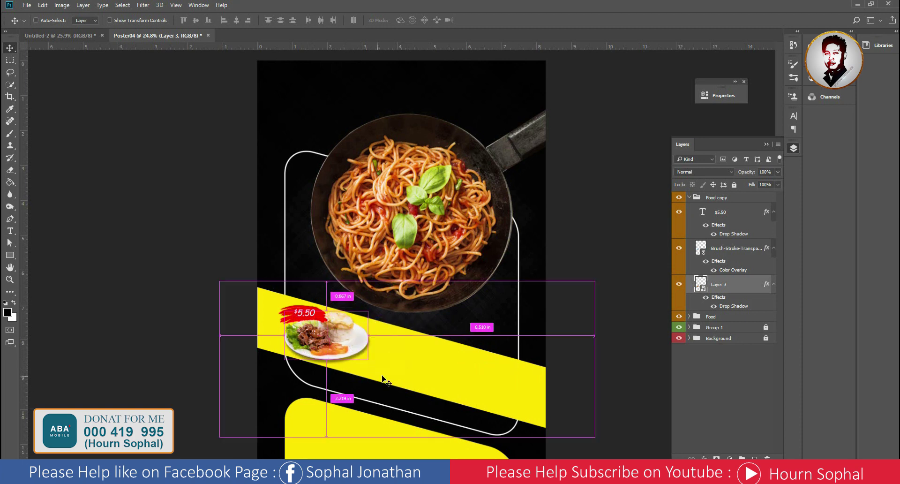
# Set auto-select back to groups and drag the Food copy group right of the original plate
pyautogui.click(98, 21)
pyautogui.click(83, 30)
pyautogui.click(295, 359)
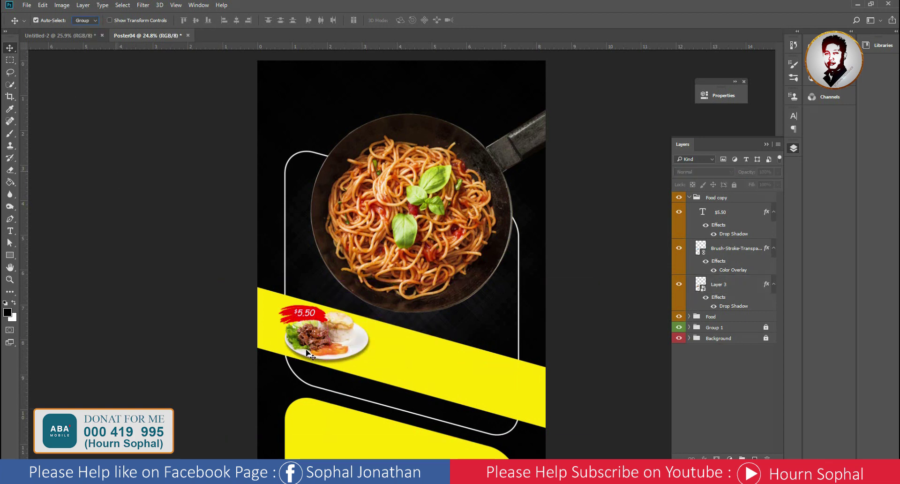
pyautogui.click(689, 197)
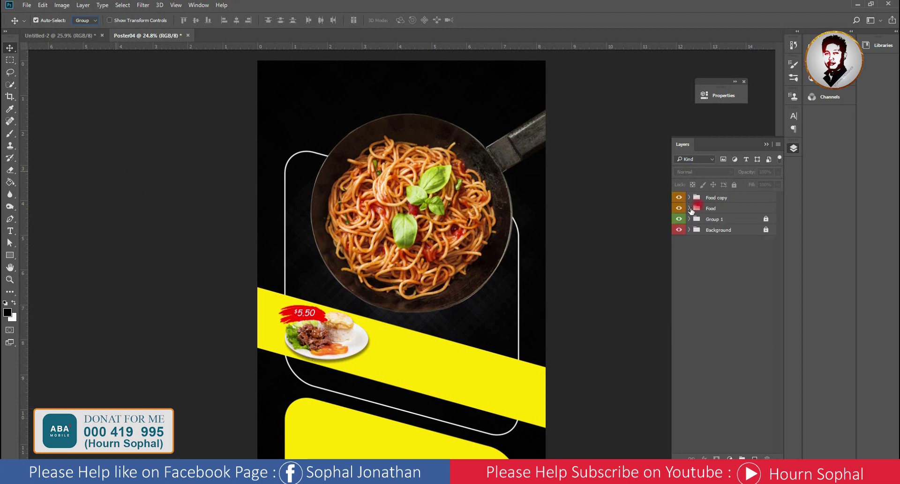
pyautogui.click(715, 198)
pyautogui.moveTo(331, 339); pyautogui.dragTo(413, 363)
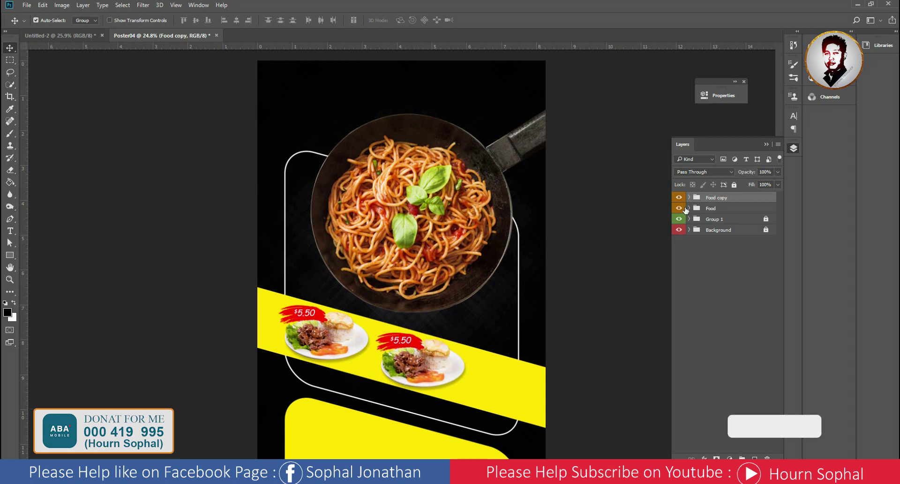
pyautogui.rightClick(703, 200)
# Duplicate Food copy as 'Food copy 2' and move the third plate right along the band
pyautogui.click(755, 203)
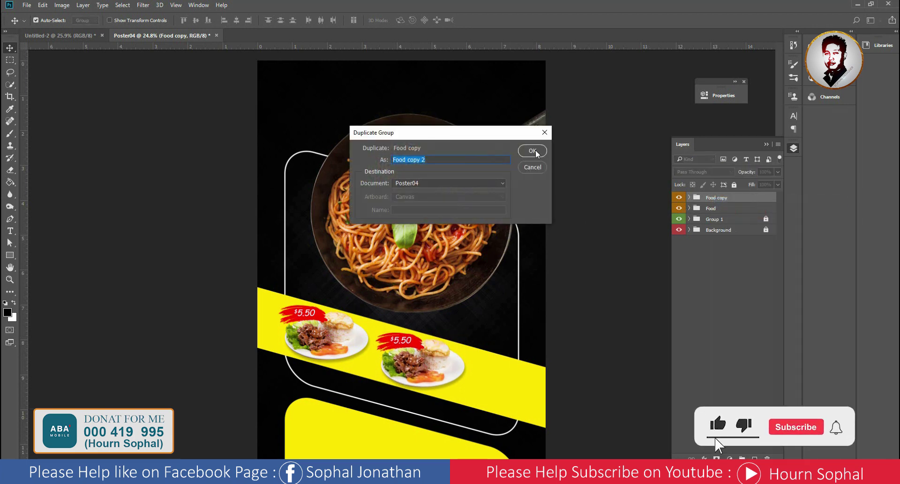
pyautogui.press('Return')
pyautogui.moveTo(413, 365); pyautogui.dragTo(515, 380)
pyautogui.moveTo(286, 334)
pyautogui.mouseDown()
pyautogui.moveTo(341, 338)
pyautogui.moveTo(316, 331)
pyautogui.mouseUp()
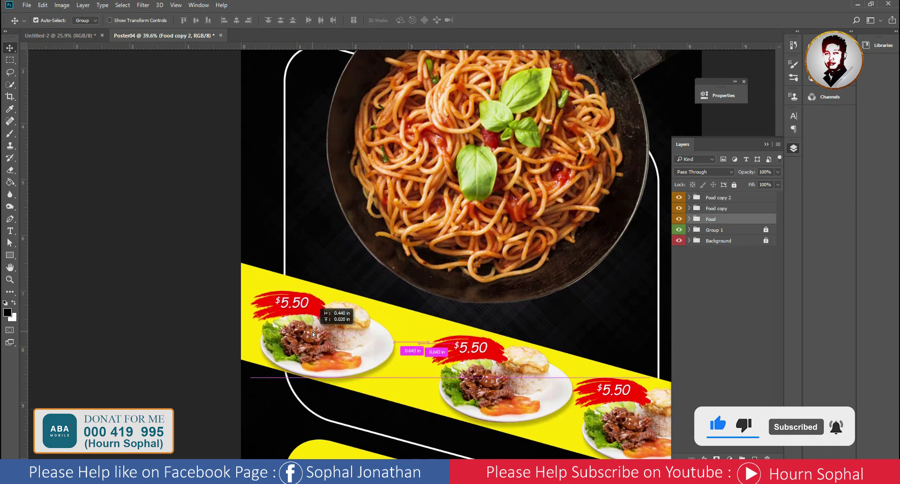
# Nudge the three plates so they sit evenly spaced along the yellow band
pyautogui.moveTo(481, 387); pyautogui.dragTo(451, 379)
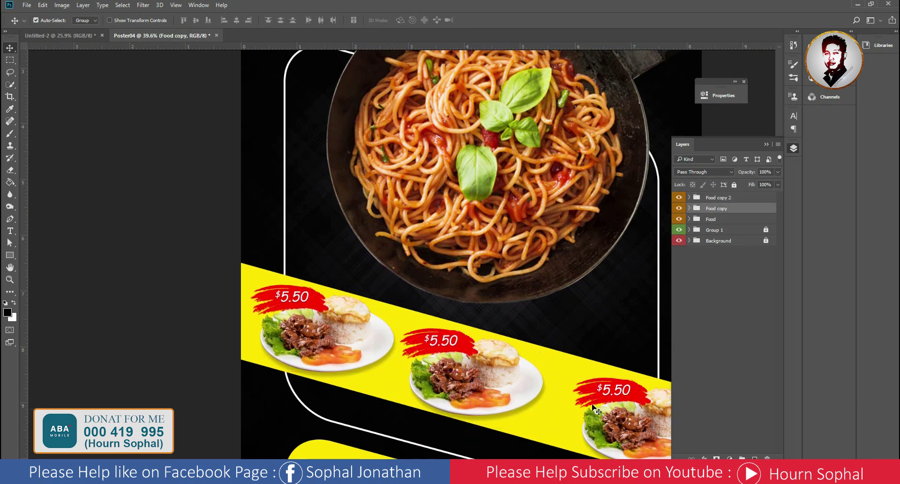
pyautogui.moveTo(644, 390); pyautogui.dragTo(612, 383)
pyautogui.click(766, 144)
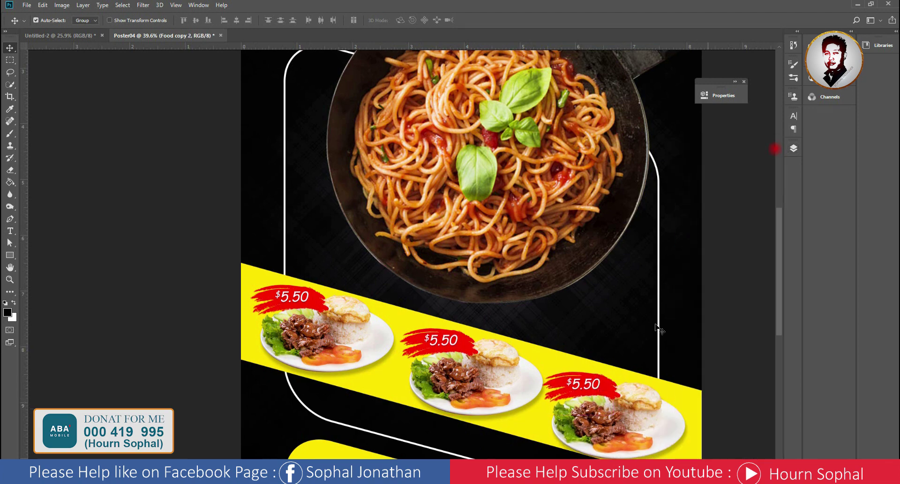
pyautogui.moveTo(610, 448); pyautogui.dragTo(612, 442)
pyautogui.moveTo(497, 402); pyautogui.dragTo(492, 401)
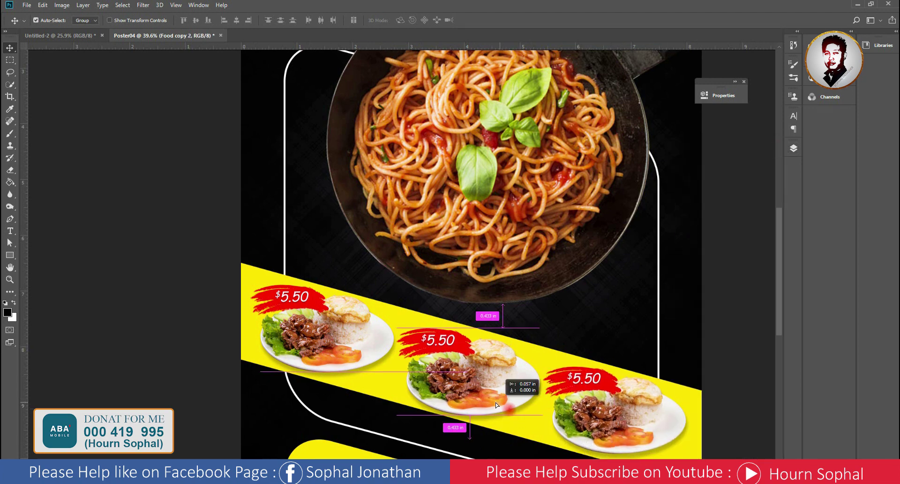
# Select all three plate groups together in the Layers panel
pyautogui.click(348, 359)
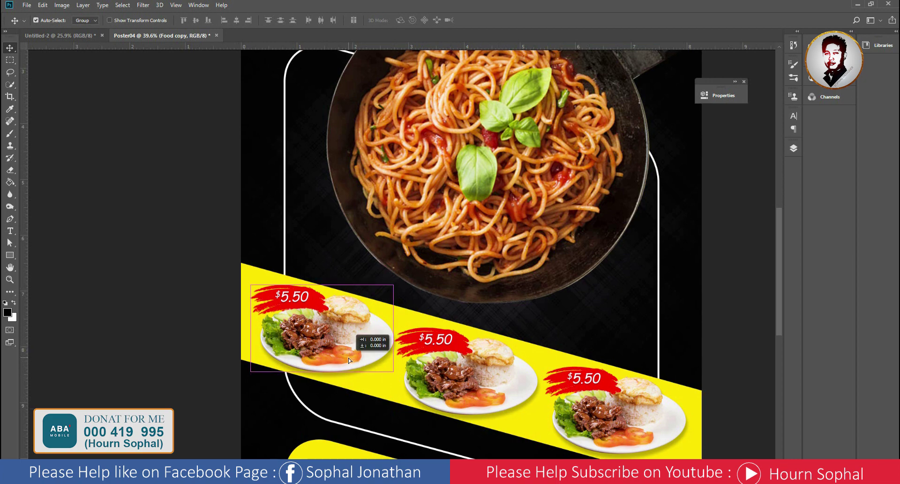
pyautogui.scroll(-3, 375, 338)
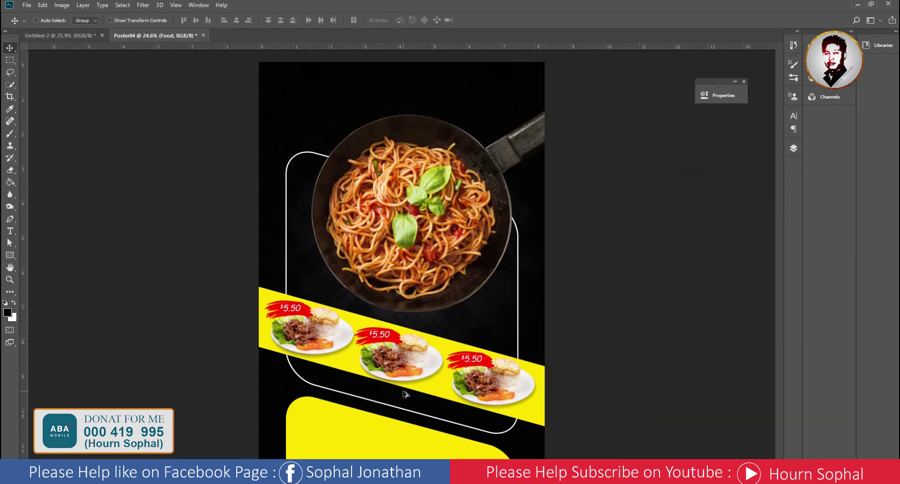
pyautogui.click(794, 148)
pyautogui.click(718, 198)
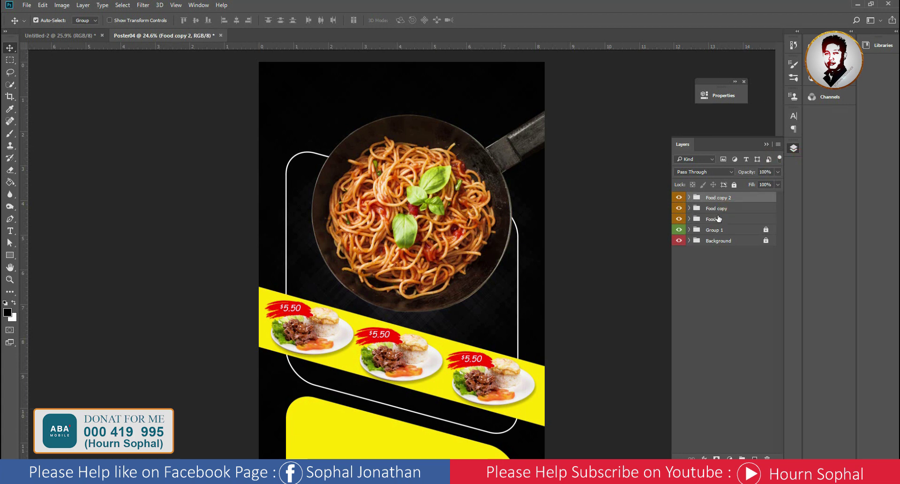
pyautogui.keyDown('shift'); pyautogui.click(717, 219); pyautogui.keyUp('shift')
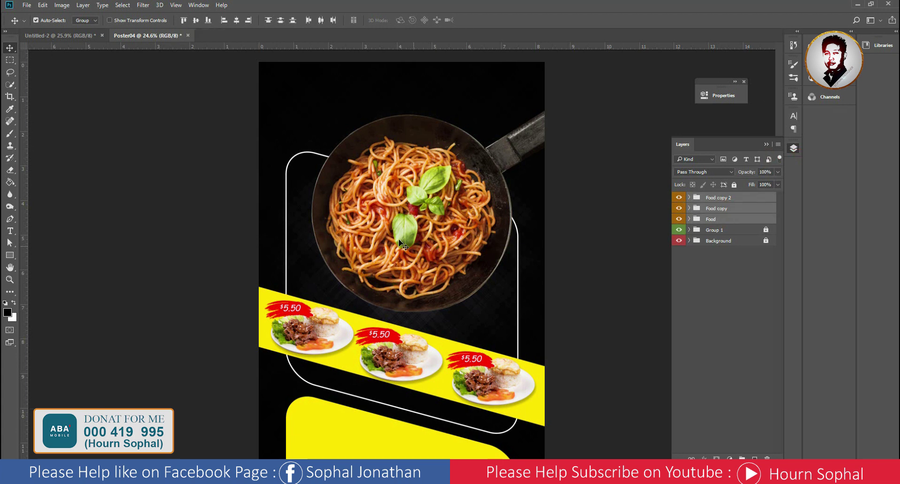
# Free Transform the three plates down to about 91% and commit
pyautogui.click(41, 5)
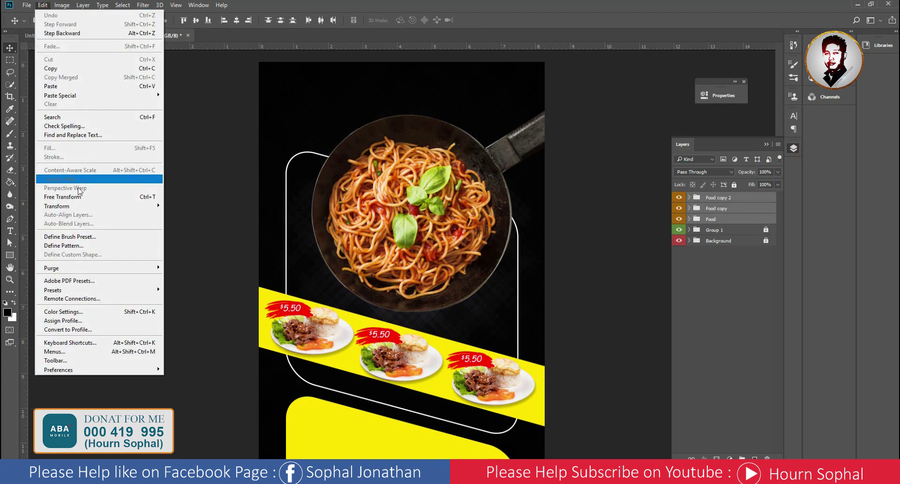
pyautogui.click(80, 197)
pyautogui.moveTo(535, 409); pyautogui.dragTo(524, 404)
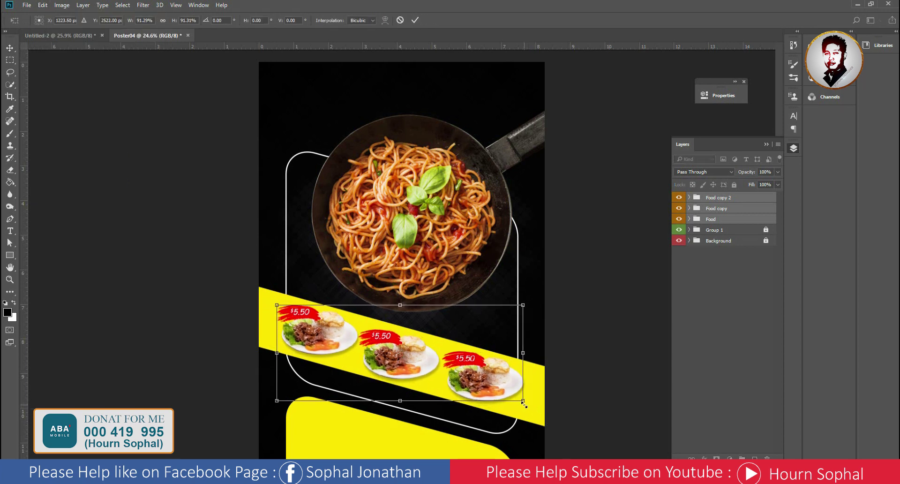
pyautogui.press('Return')
pyautogui.click(563, 392)
# Reposition the first, middle and third plates slightly along the band
pyautogui.keyDown('alt'); pyautogui.scroll(1, 565, 397); pyautogui.keyUp('alt')
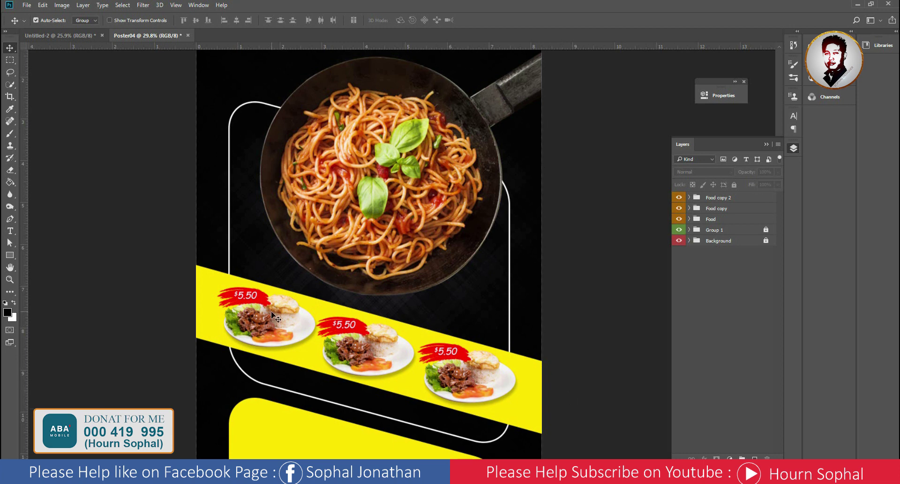
pyautogui.moveTo(272, 328); pyautogui.dragTo(262, 327)
pyautogui.moveTo(341, 345); pyautogui.dragTo(341, 345)
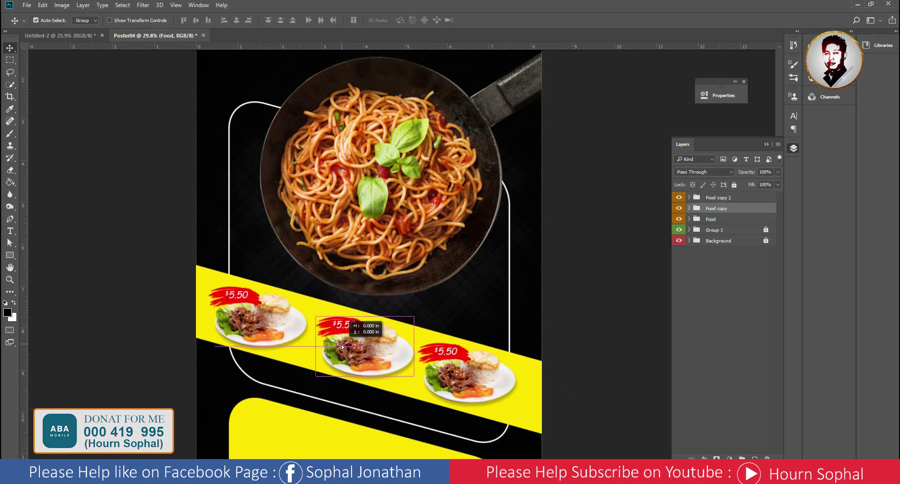
pyautogui.moveTo(342, 347); pyautogui.dragTo(335, 346)
pyautogui.moveTo(441, 371); pyautogui.dragTo(447, 374)
pyautogui.moveTo(374, 356); pyautogui.dragTo(378, 358)
pyautogui.hotkey('shift', 'Up')
pyautogui.hotkey('shift', 'Up')
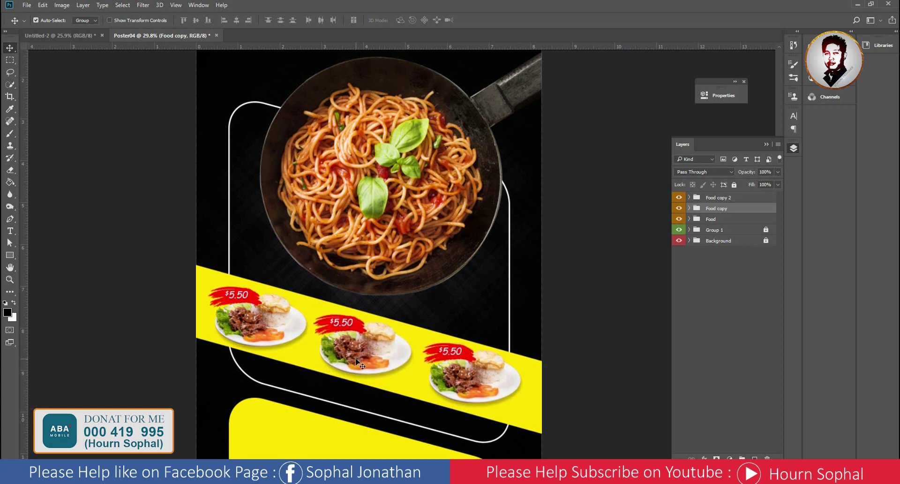
# Select Food, Food copy and Food copy 2 and nudge all three up together
pyautogui.click(273, 328)
pyautogui.keyDown('shift'); pyautogui.click(376, 366); pyautogui.keyUp('shift')
pyautogui.keyDown('shift'); pyautogui.click(471, 393); pyautogui.keyUp('shift')
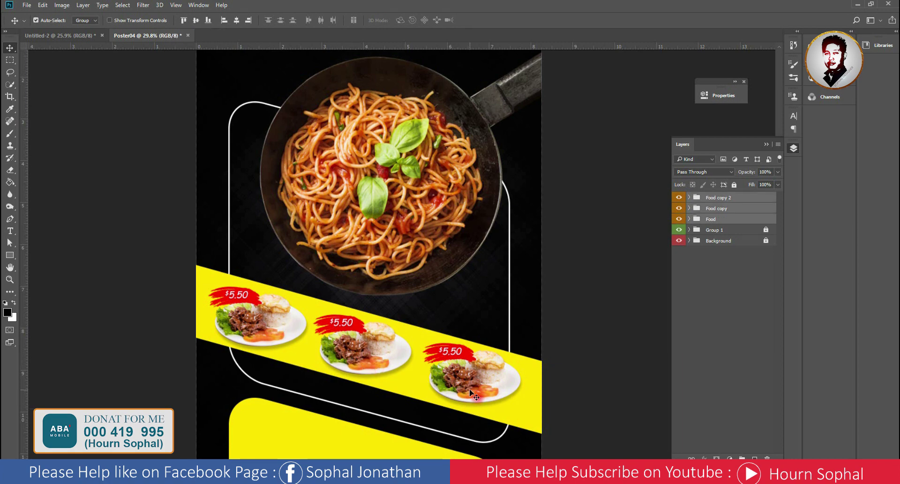
pyautogui.hotkey('shift', 'Up')
pyautogui.hotkey('shift', 'Up')
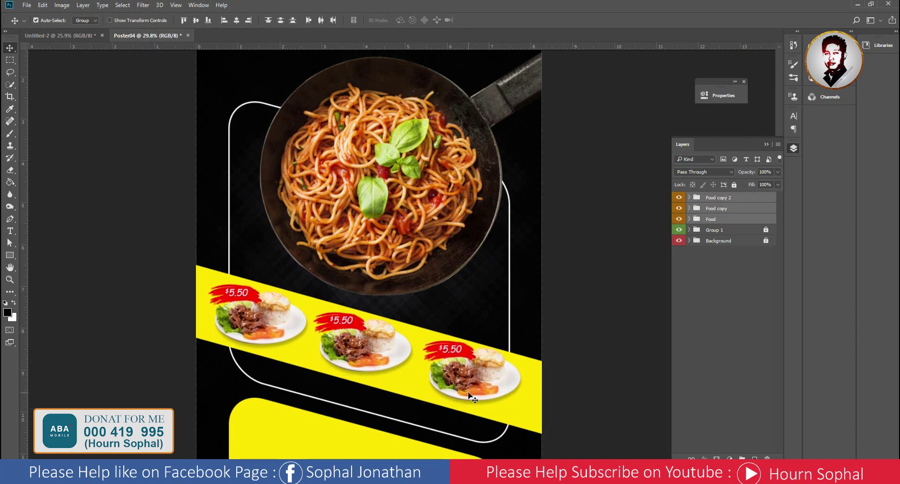
pyautogui.scroll(-3, 395, 130)
pyautogui.scroll(2, 296, 216)
pyautogui.scroll(-2, 343, 229)
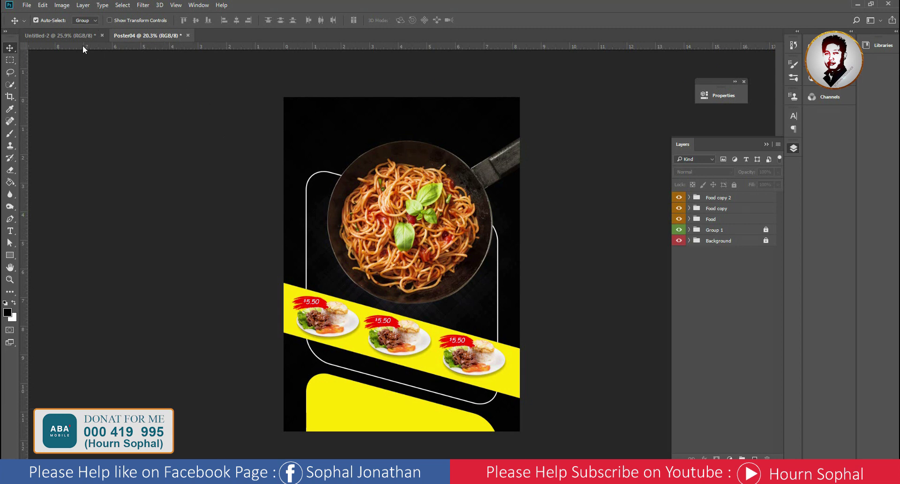
# Inspect the Untitled-2 reference poster's layers, then return to Poster04
pyautogui.click(47, 36)
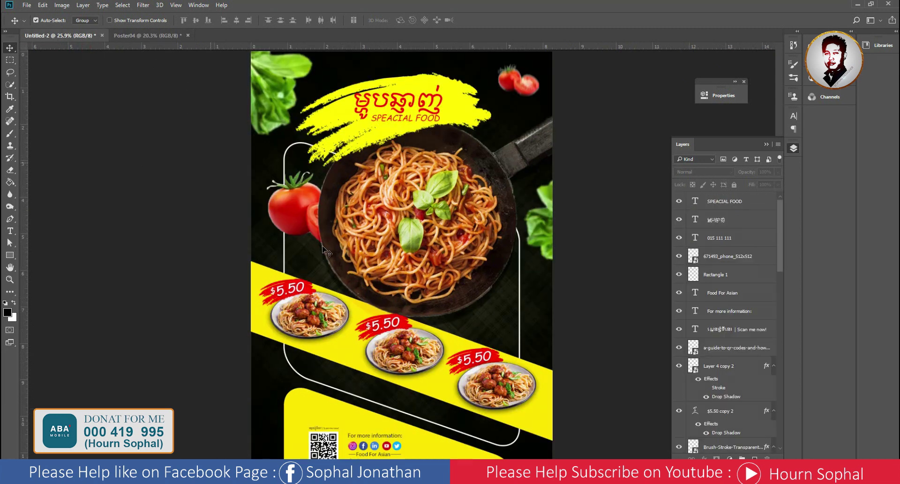
pyautogui.click(538, 237)
pyautogui.click(289, 226)
pyautogui.click(515, 85)
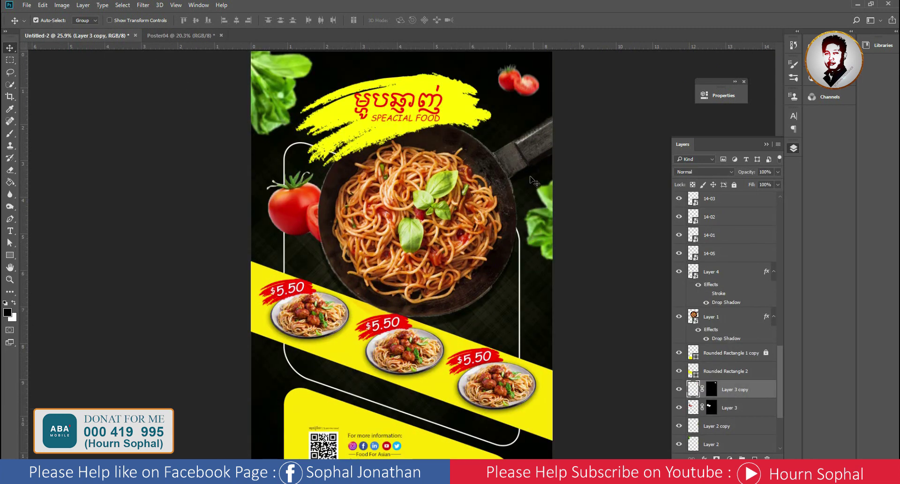
pyautogui.click(543, 230)
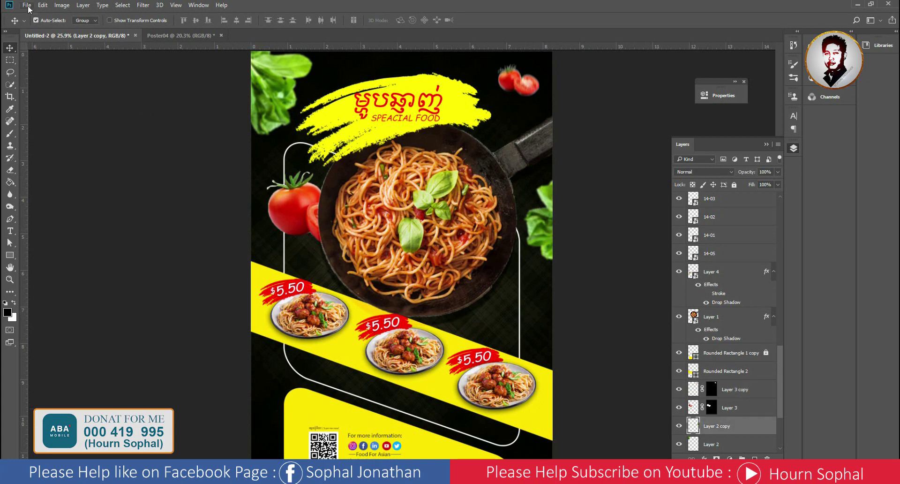
pyautogui.click(154, 35)
# Place the spinach PNG as a linked image and move it toward the top-left
pyautogui.click(27, 5)
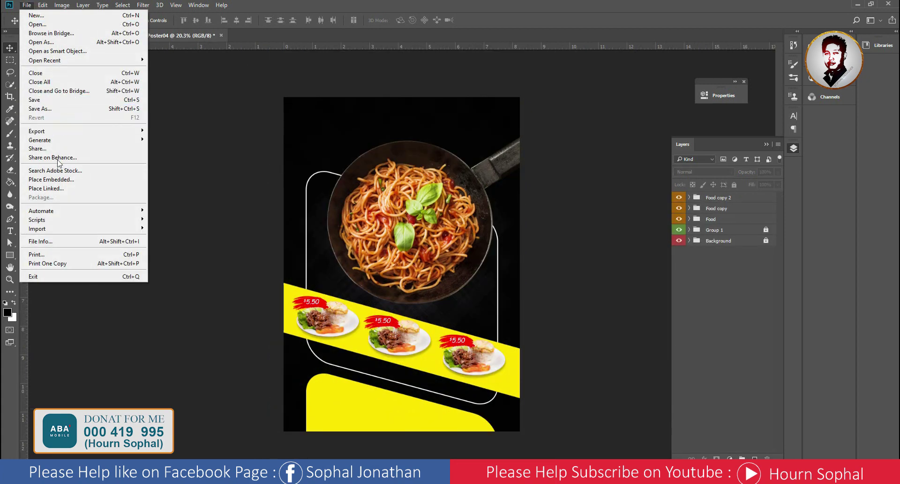
pyautogui.click(69, 188)
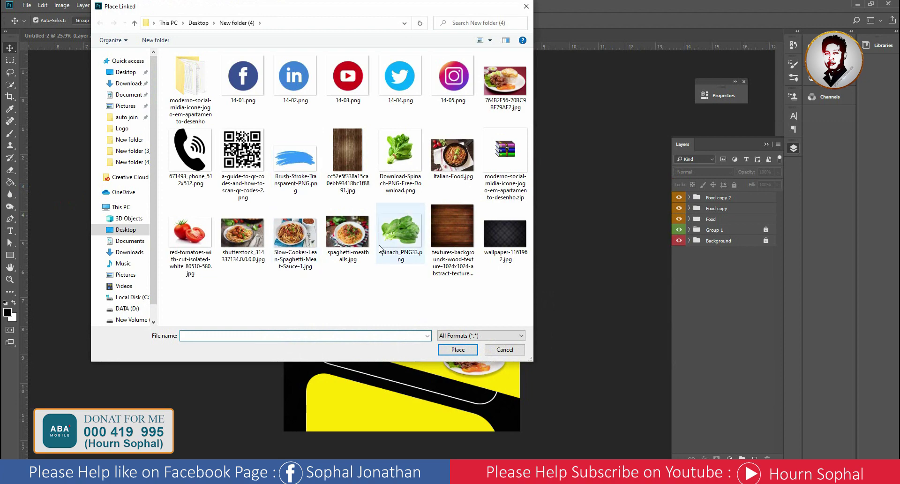
pyautogui.click(397, 167)
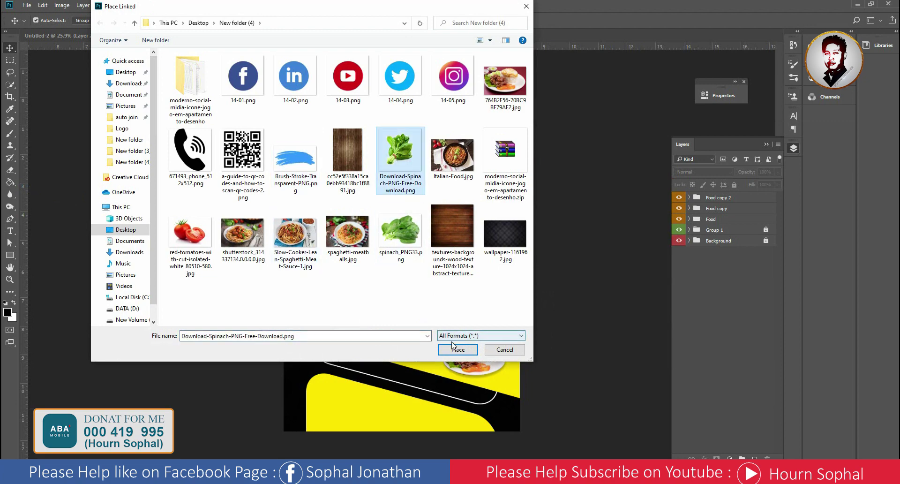
pyautogui.click(447, 349)
pyautogui.moveTo(420, 316); pyautogui.dragTo(359, 223)
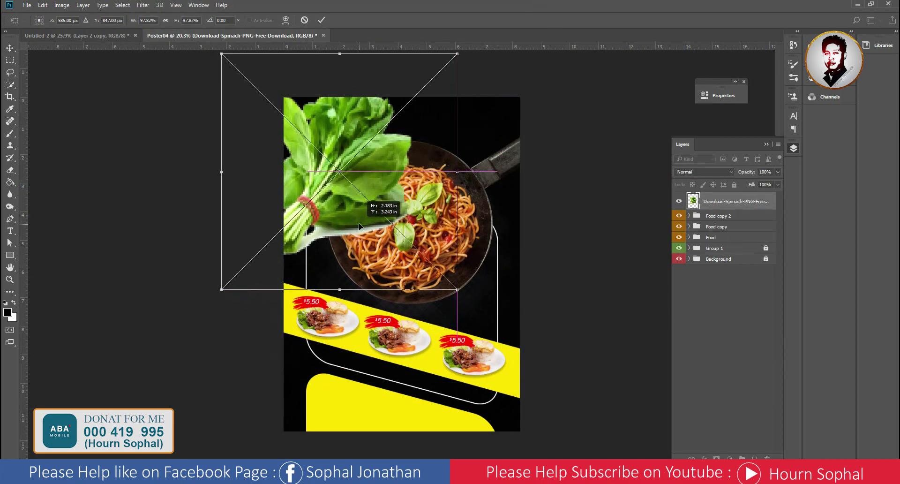
pyautogui.scroll(2, 450, 281)
# Rotate the spinach to about 96 degrees, scale it to about 44%, and commit
pyautogui.moveTo(450, 281); pyautogui.dragTo(365, 190)
pyautogui.scroll(-2, 414, 243)
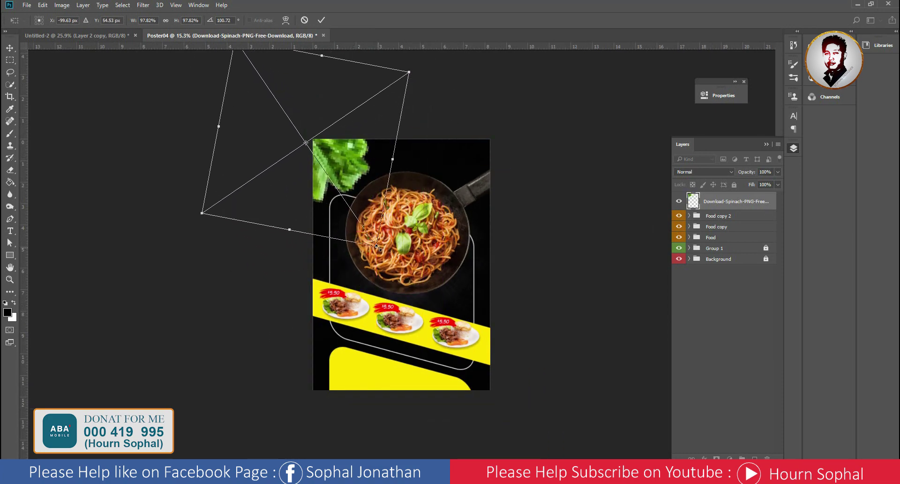
pyautogui.moveTo(377, 246); pyautogui.dragTo(334, 169)
pyautogui.scroll(2, 331, 181)
pyautogui.scroll(1, 320, 174)
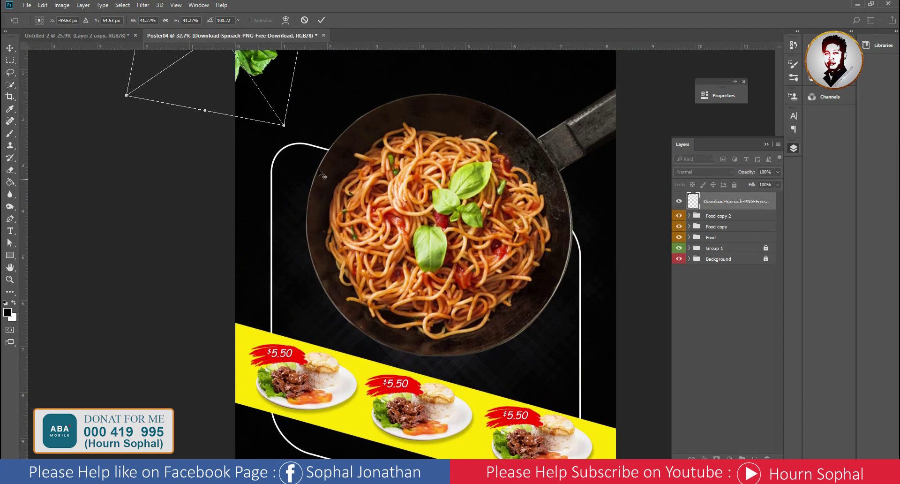
pyautogui.moveTo(260, 128); pyautogui.dragTo(292, 232)
pyautogui.moveTo(312, 187)
pyautogui.mouseDown()
pyautogui.moveTo(402, 184)
pyautogui.moveTo(401, 155)
pyautogui.moveTo(305, 197)
pyautogui.moveTo(319, 212)
pyautogui.mouseUp()
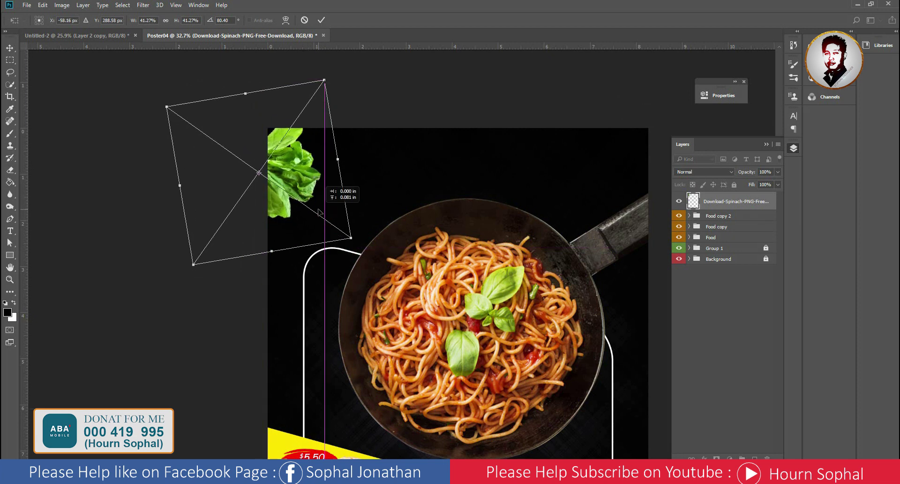
pyautogui.moveTo(352, 236); pyautogui.dragTo(357, 243)
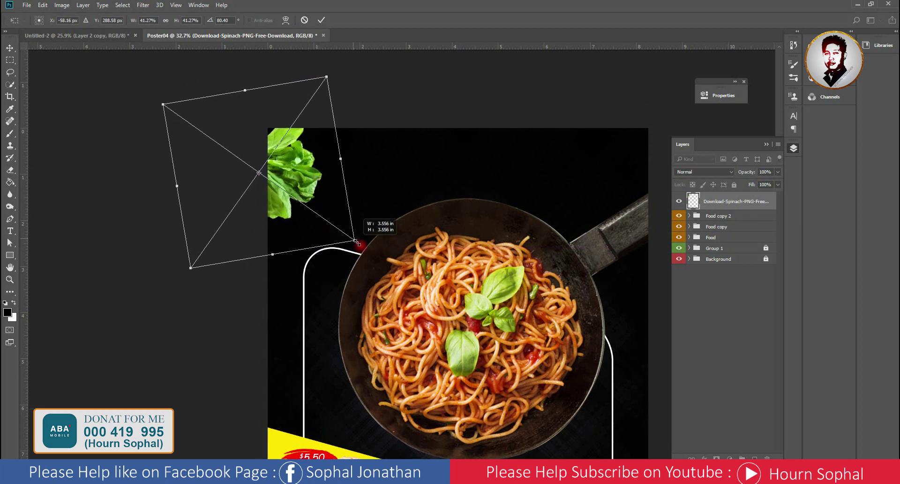
pyautogui.press('Return')
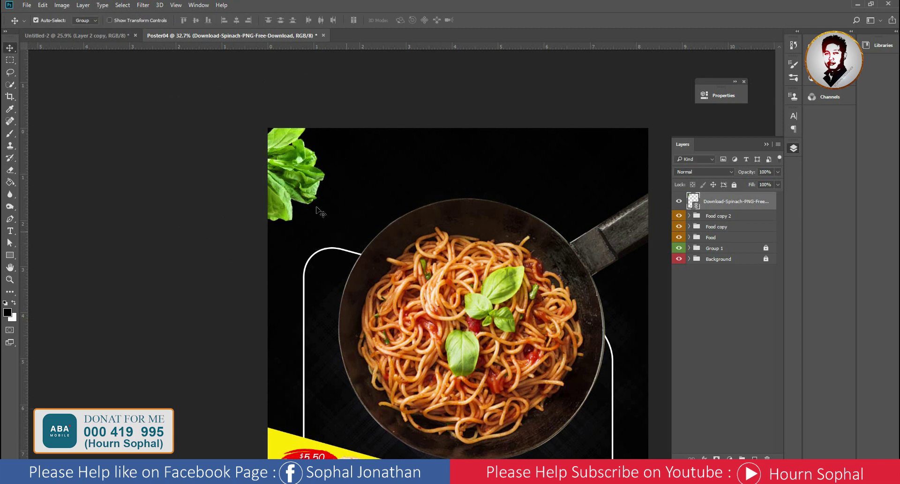
pyautogui.scroll(-3, 309, 188)
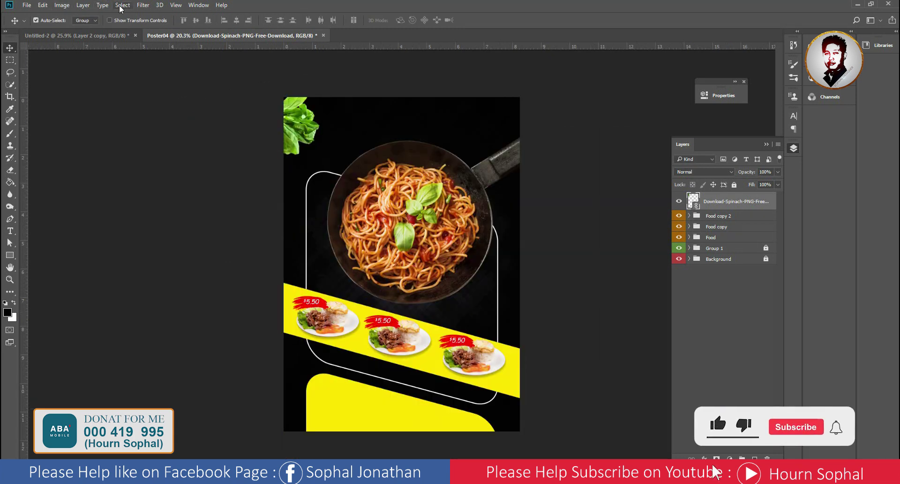
# Apply a Gaussian Blur with a 6.6-pixel radius to the spinach
pyautogui.click(143, 6)
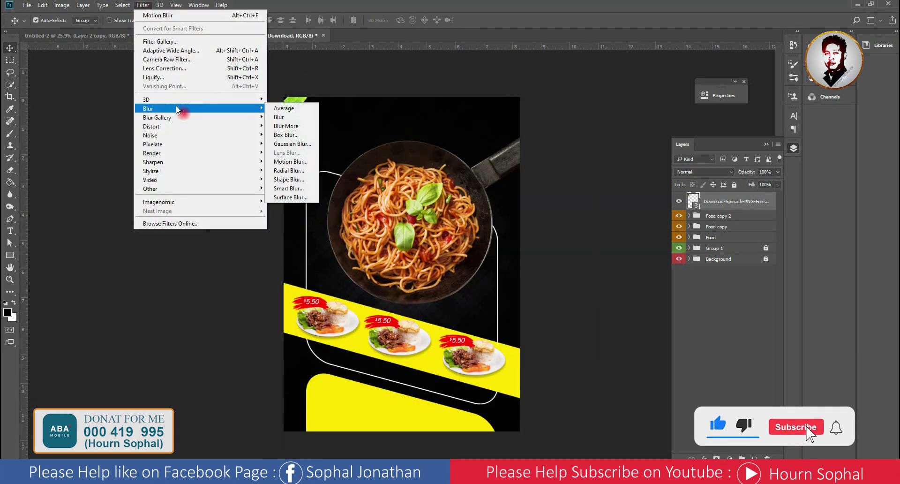
pyautogui.click(292, 144)
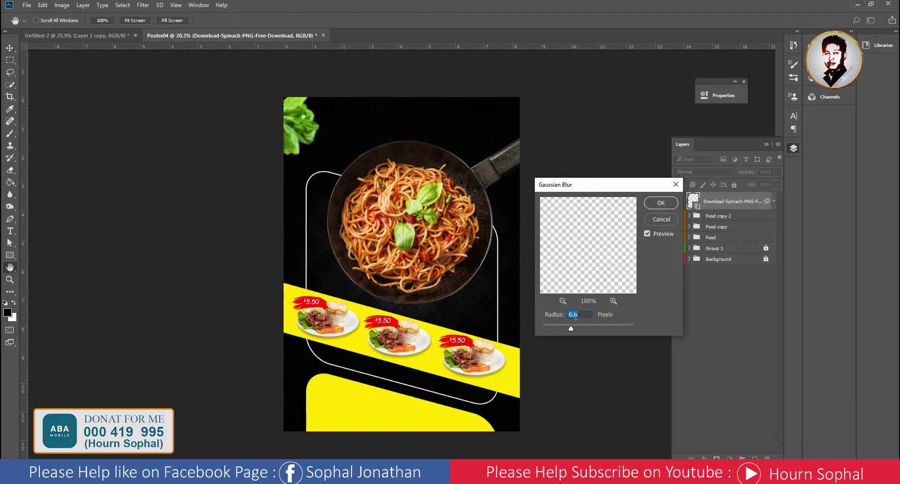
pyautogui.click(660, 203)
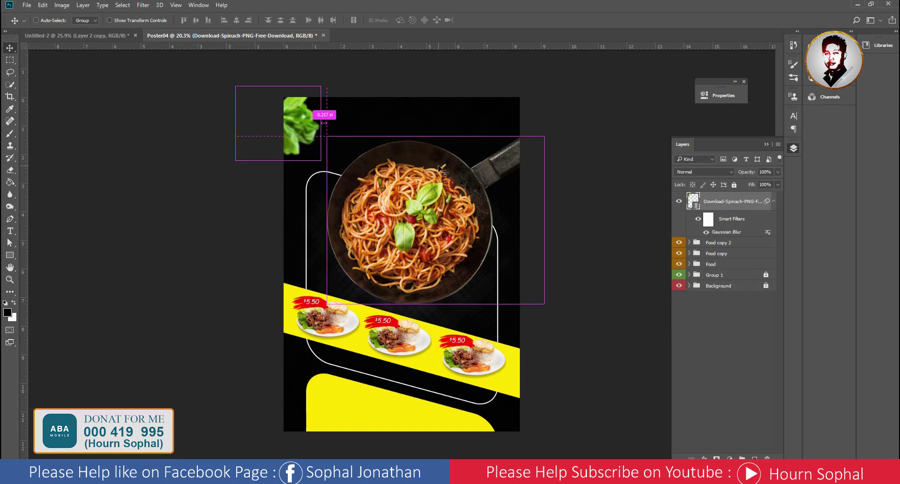
# Rotate the blurred spinach further and shift it up-right into the corner
pyautogui.hotkey('ctrl', 't')
pyautogui.click(450, 192)
pyautogui.moveTo(450, 193)
pyautogui.mouseDown()
pyautogui.moveTo(393, 107)
pyautogui.moveTo(349, 130)
pyautogui.mouseUp()
pyautogui.moveTo(387, 97); pyautogui.dragTo(347, 133)
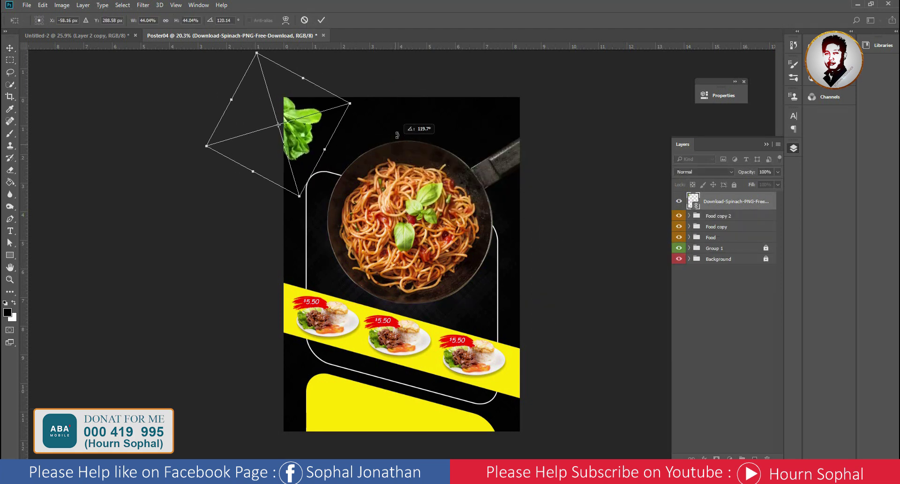
pyautogui.moveTo(290, 149); pyautogui.dragTo(296, 139)
pyautogui.press('Return')
pyautogui.click(325, 139)
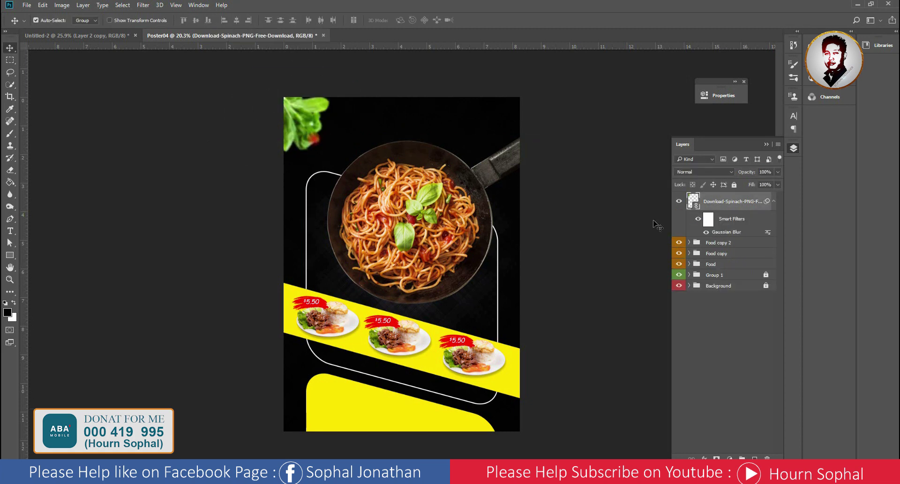
# Duplicate the blurred spinach layer
pyautogui.rightClick(735, 231)
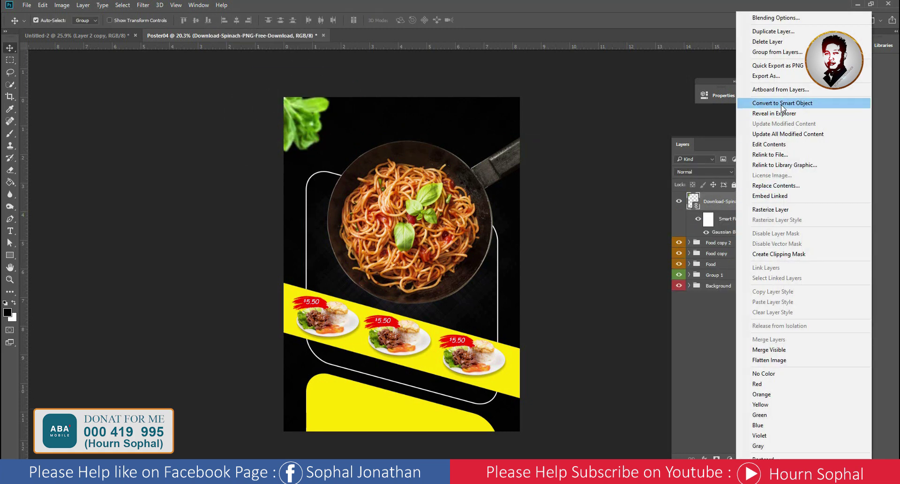
pyautogui.click(764, 52)
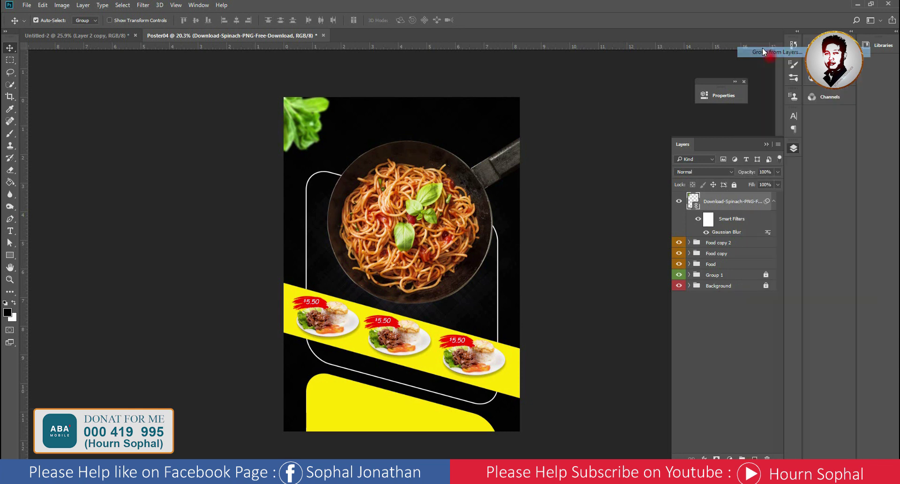
pyautogui.press('Escape')
pyautogui.rightClick(740, 202)
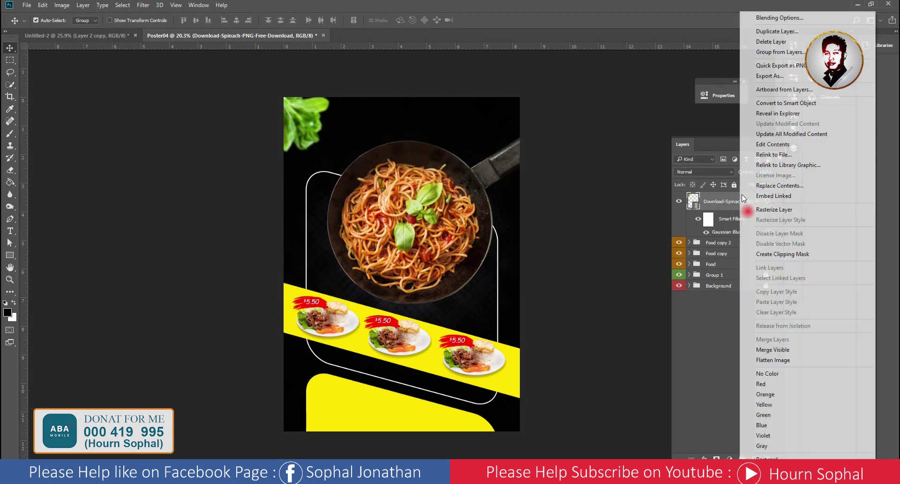
pyautogui.click(772, 33)
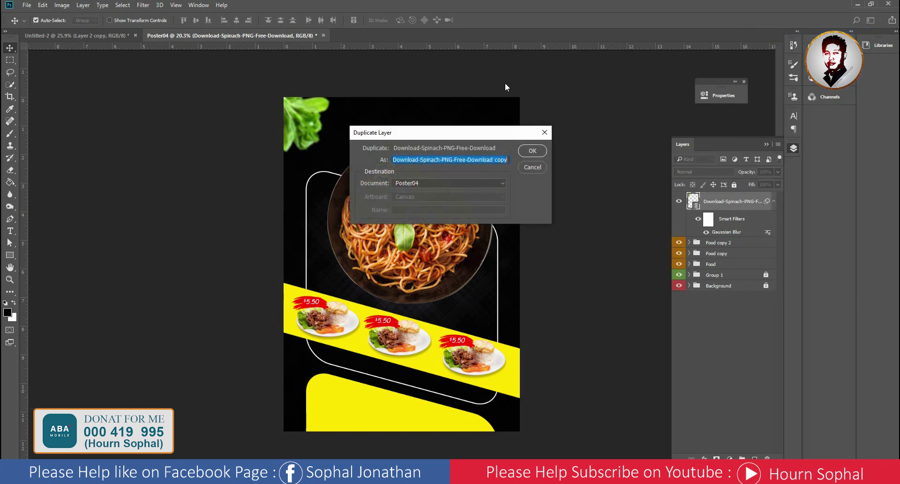
pyautogui.click(526, 149)
# Move the spinach copy to the poster's right edge beside the pan and rotate it
pyautogui.hotkey('ctrl', 't')
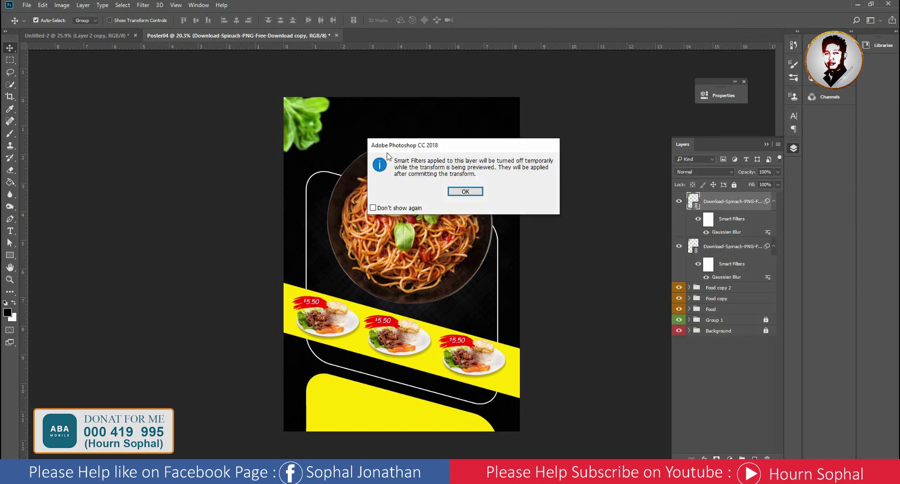
pyautogui.click(465, 192)
pyautogui.moveTo(290, 108); pyautogui.dragTo(534, 288)
pyautogui.moveTo(626, 254)
pyautogui.mouseDown()
pyautogui.moveTo(545, 334)
pyautogui.moveTo(395, 316)
pyautogui.mouseUp()
pyautogui.moveTo(501, 313); pyautogui.dragTo(495, 307)
pyautogui.press('Return')
pyautogui.press('ctrl')
# Place the red tomatoes image as a linked file, then cancel the placement
pyautogui.click(26, 6)
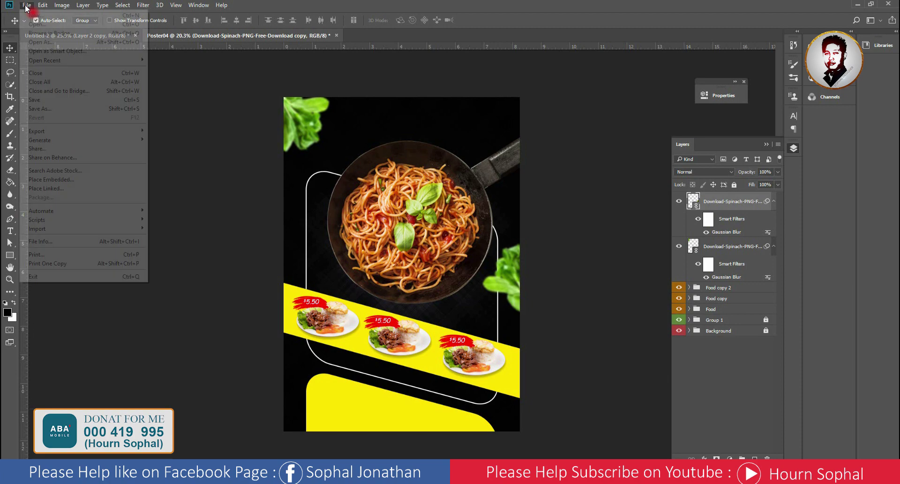
pyautogui.click(58, 189)
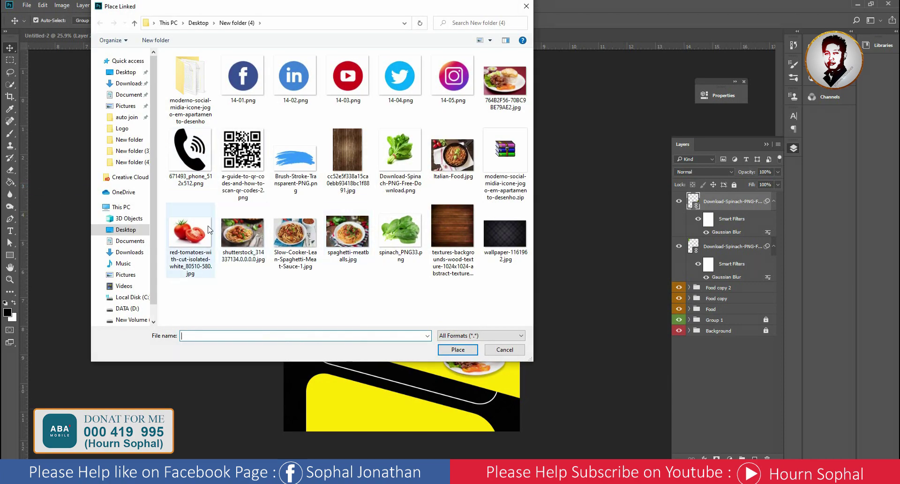
pyautogui.click(208, 230)
pyautogui.click(458, 349)
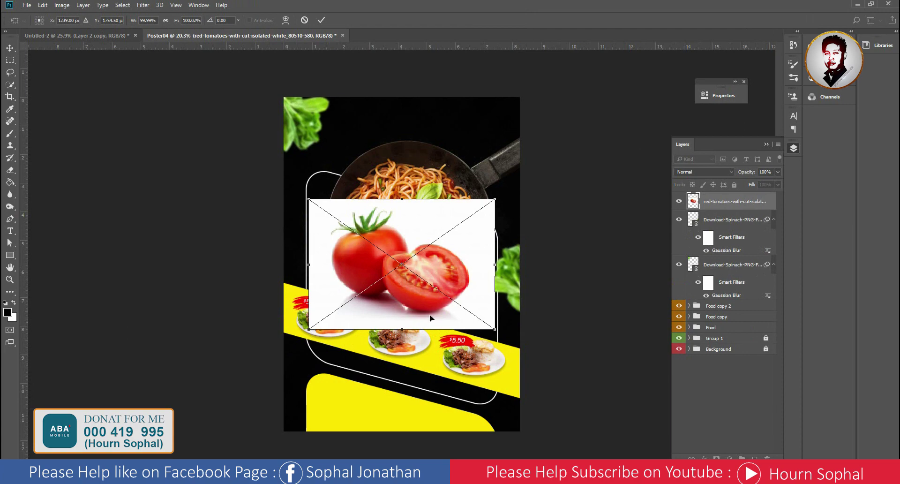
pyautogui.press('Escape')
# Open red-tomatoes-with-cut-isolated-white_80510-580.jpg as its own document
pyautogui.click(25, 5)
pyautogui.click(42, 24)
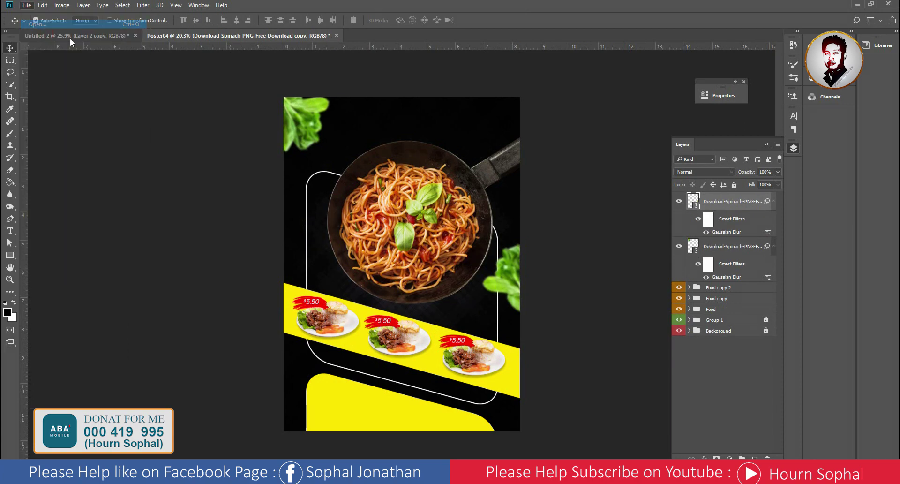
pyautogui.click(190, 232)
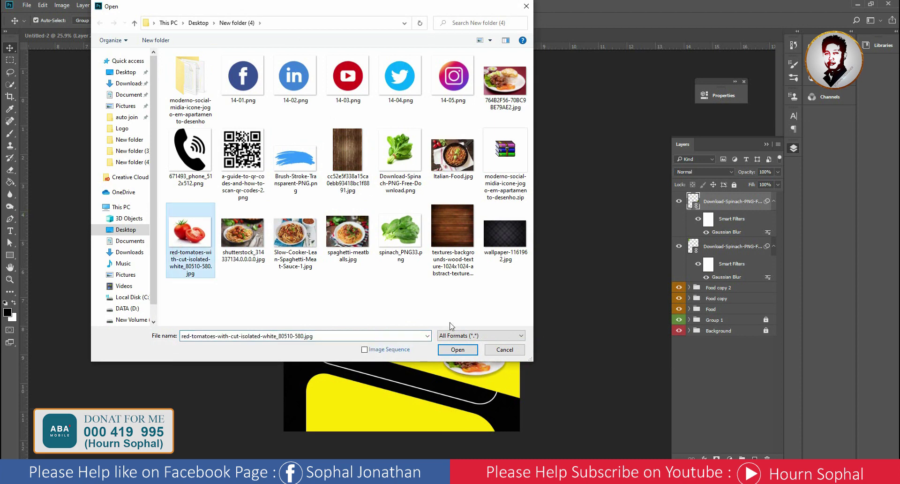
pyautogui.click(457, 350)
pyautogui.scroll(3, 406, 253)
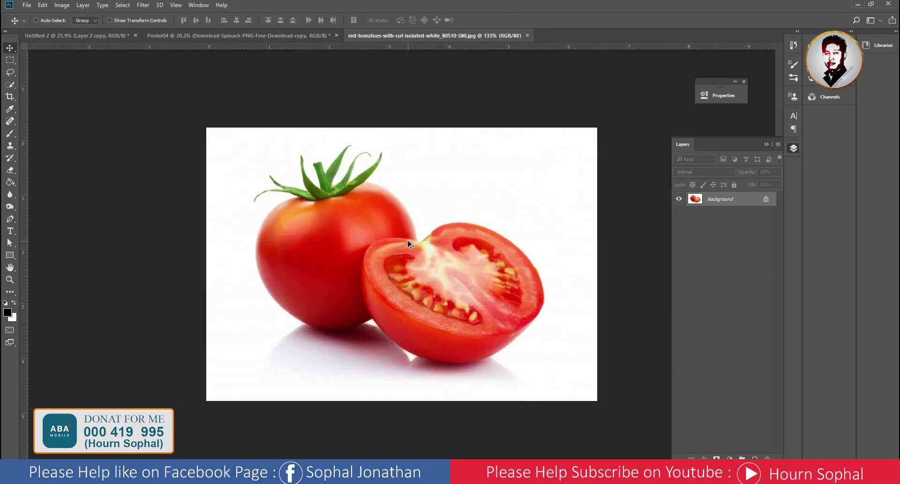
pyautogui.scroll(-1, 407, 246)
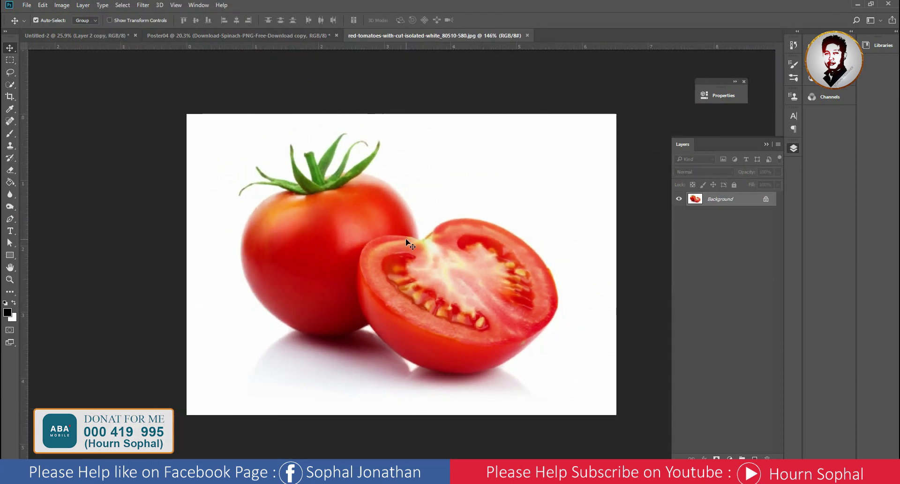
# Switch to the Pen tool and zoom in on the tomato's green stem
pyautogui.click(9, 219)
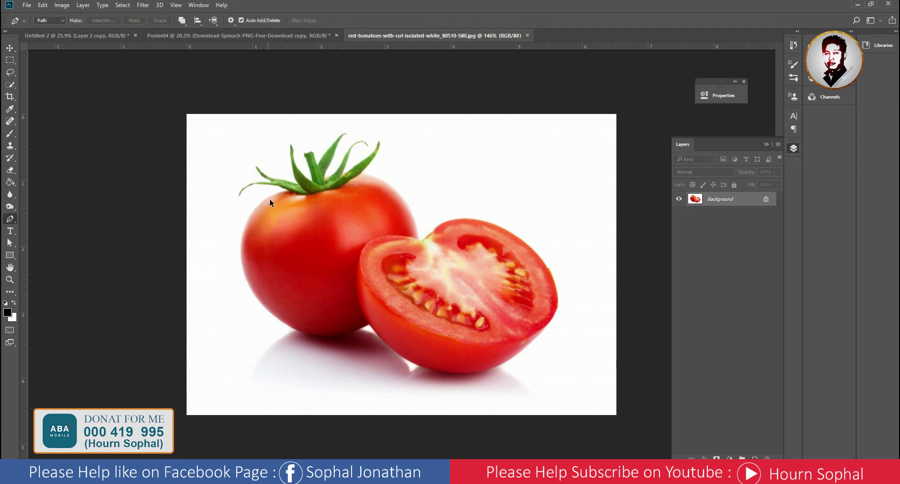
pyautogui.scroll(2, 272, 194)
pyautogui.scroll(2, 277, 234)
pyautogui.moveTo(284, 283); pyautogui.dragTo(292, 325)
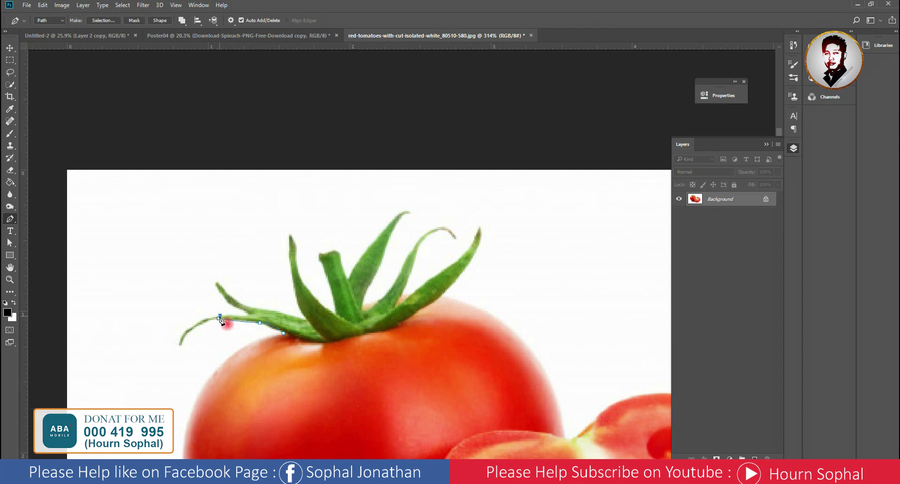
pyautogui.scroll(4, 220, 316)
# Trace a Pen path with curved anchors along the left and upward tomato stem leaves
pyautogui.click(296, 318)
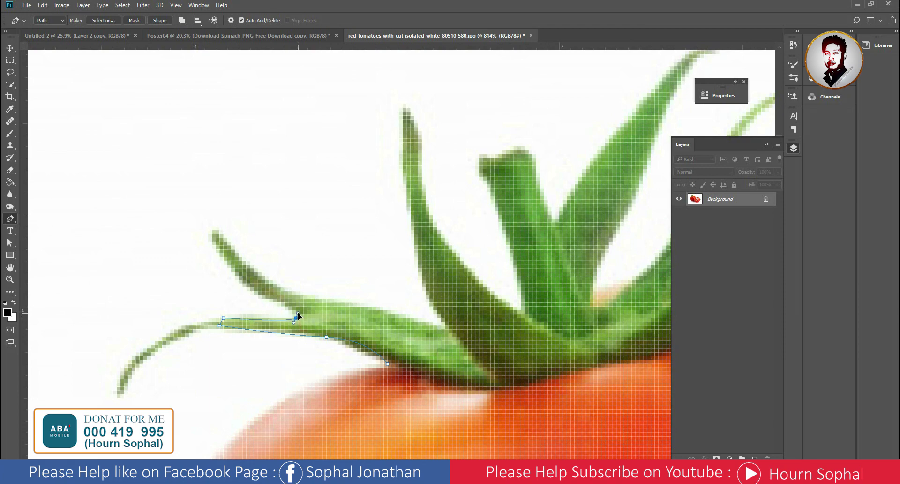
pyautogui.moveTo(209, 233); pyautogui.dragTo(218, 212)
pyautogui.moveTo(202, 211); pyautogui.dragTo(202, 213)
pyautogui.moveTo(251, 261); pyautogui.dragTo(204, 249)
pyautogui.moveTo(352, 301)
pyautogui.mouseDown()
pyautogui.moveTo(384, 316)
pyautogui.moveTo(389, 370)
pyautogui.mouseUp()
pyautogui.click(399, 313)
pyautogui.click(347, 222)
pyautogui.click(347, 153)
pyautogui.moveTo(362, 180); pyautogui.dragTo(372, 237)
pyautogui.moveTo(396, 317)
pyautogui.mouseDown()
pyautogui.moveTo(342, 253)
pyautogui.moveTo(372, 255)
pyautogui.moveTo(403, 293)
pyautogui.mouseUp()
pyautogui.click(392, 204)
pyautogui.click(369, 142)
pyautogui.moveTo(415, 127); pyautogui.dragTo(421, 136)
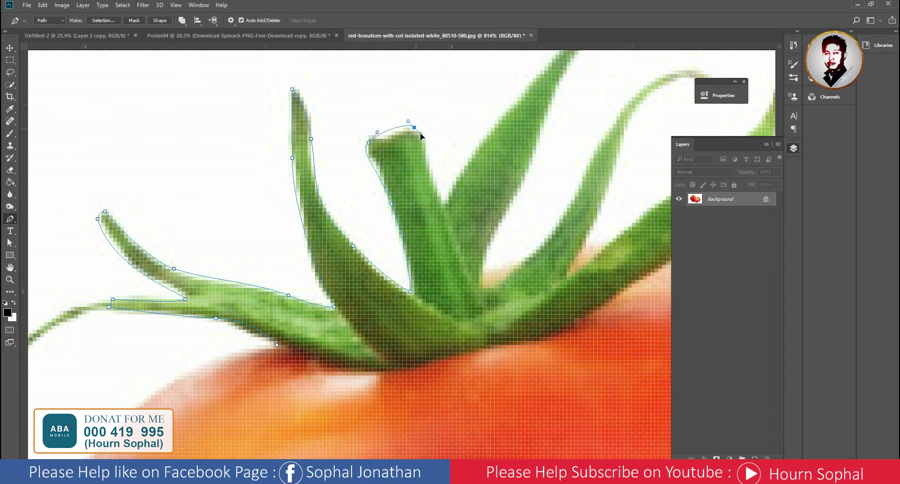
pyautogui.moveTo(443, 205); pyautogui.dragTo(303, 348)
pyautogui.moveTo(353, 265); pyautogui.dragTo(378, 238)
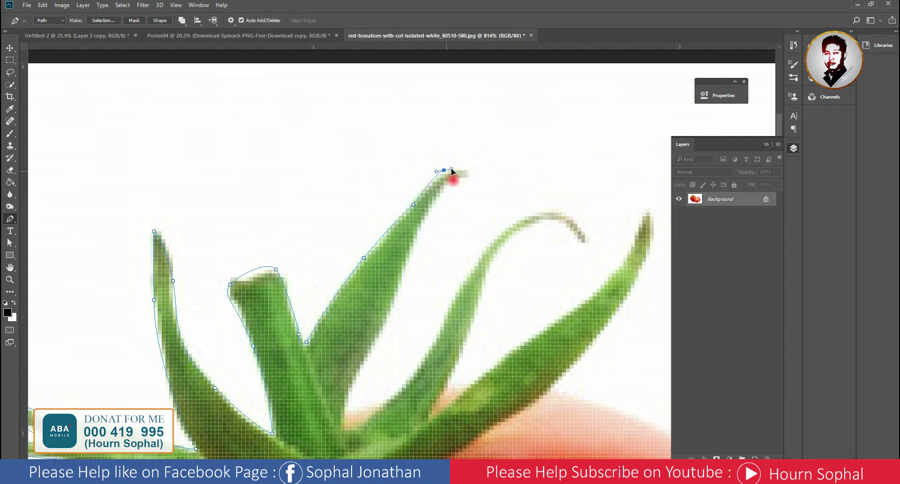
pyautogui.moveTo(444, 192); pyautogui.dragTo(427, 226)
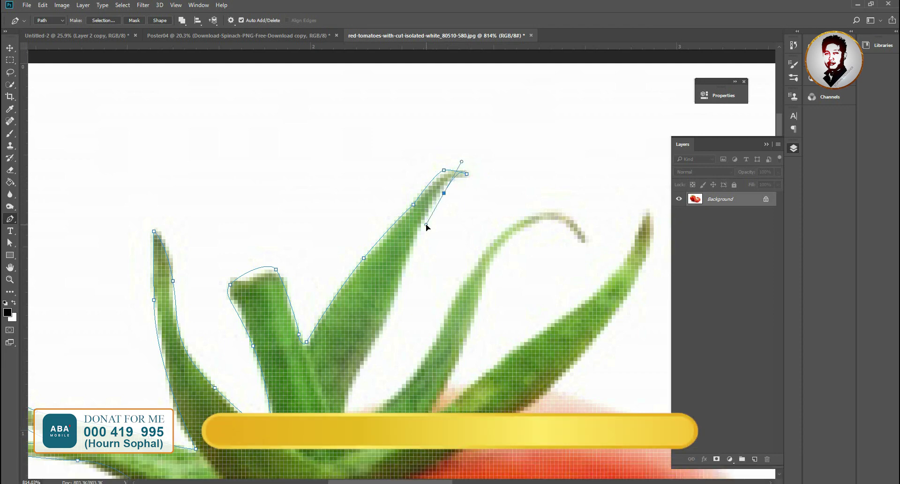
pyautogui.moveTo(405, 265); pyautogui.dragTo(404, 285)
# Continue the path around the next leaves and down the rightmost leaf tip
pyautogui.scroll(-3, 404, 286)
pyautogui.click(361, 274)
pyautogui.click(361, 289)
pyautogui.click(373, 285)
pyautogui.moveTo(449, 210)
pyautogui.mouseDown()
pyautogui.moveTo(471, 156)
pyautogui.moveTo(370, 310)
pyautogui.mouseUp()
pyautogui.moveTo(459, 234)
pyautogui.mouseDown()
pyautogui.moveTo(473, 242)
pyautogui.moveTo(443, 256)
pyautogui.mouseUp()
pyautogui.click(395, 306)
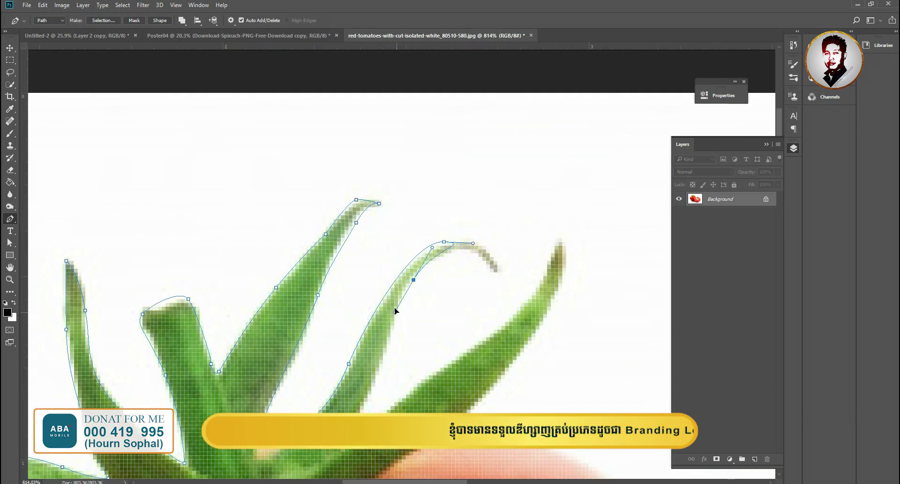
pyautogui.moveTo(409, 337); pyautogui.dragTo(403, 304)
pyautogui.moveTo(357, 376); pyautogui.dragTo(383, 376)
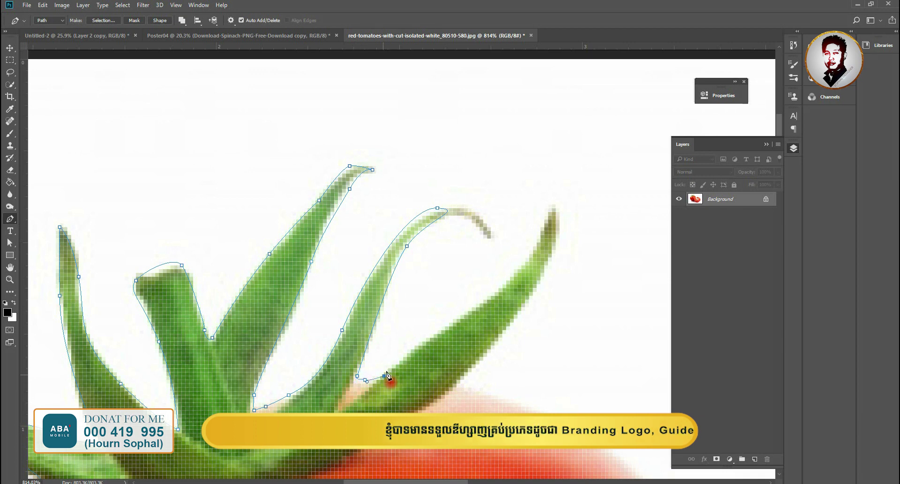
pyautogui.moveTo(464, 315); pyautogui.dragTo(538, 235)
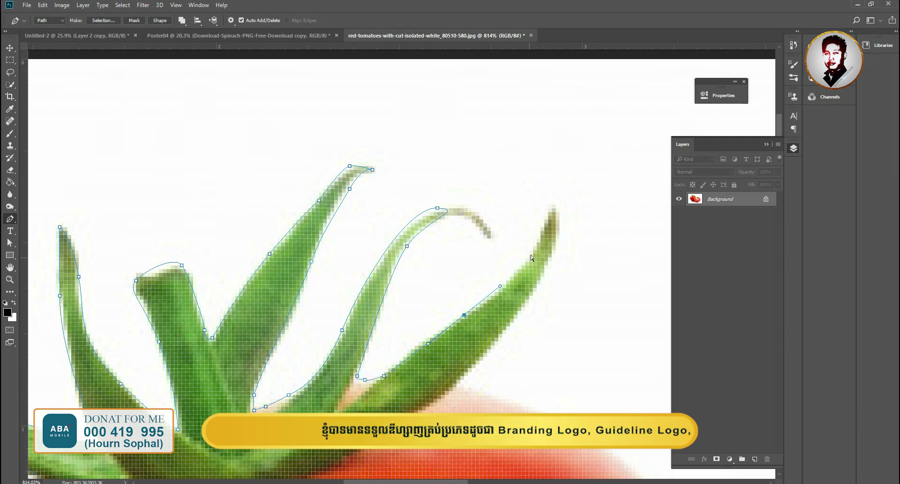
pyautogui.click(552, 205)
pyautogui.scroll(-2, 557, 211)
pyautogui.moveTo(515, 222); pyautogui.dragTo(485, 272)
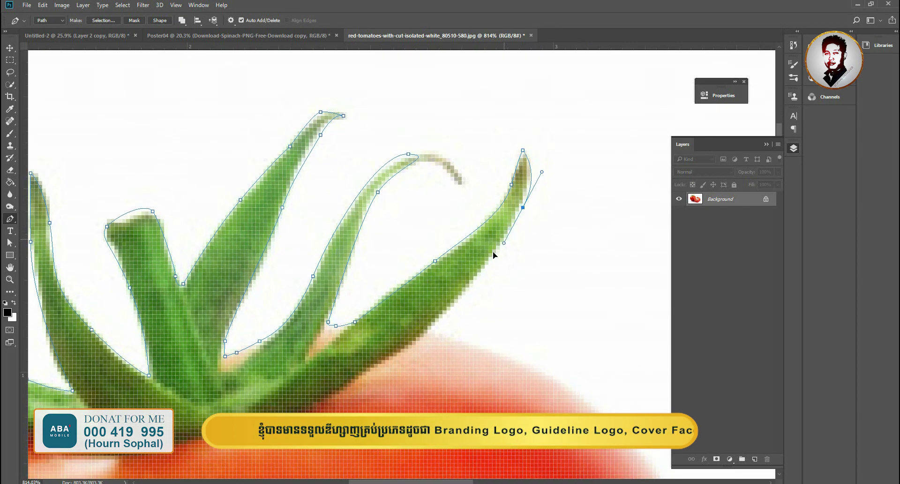
pyautogui.moveTo(444, 334); pyautogui.dragTo(444, 276)
pyautogui.scroll(-3, 444, 277)
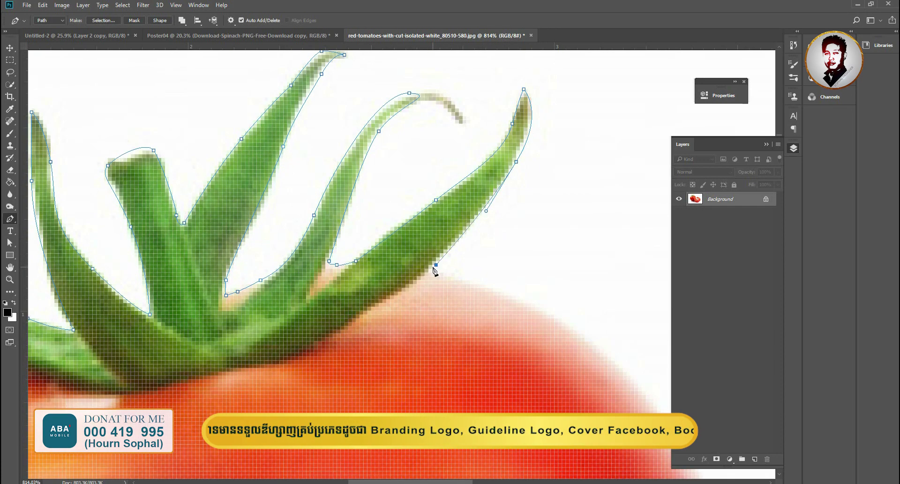
pyautogui.scroll(-2, 446, 277)
pyautogui.scroll(-2, 573, 237)
# Loop the path wide through the white area above the stem and close it
pyautogui.click(592, 205)
pyautogui.click(436, 130)
pyautogui.click(334, 136)
pyautogui.click(275, 177)
pyautogui.click(270, 253)
pyautogui.click(317, 296)
pyautogui.click(349, 297)
pyautogui.click(375, 273)
pyautogui.click(405, 276)
pyautogui.scroll(1, 423, 293)
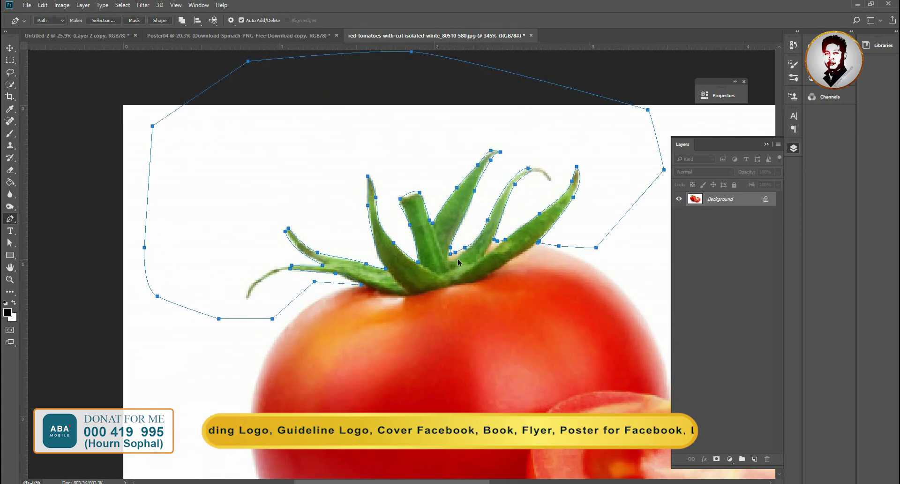
pyautogui.scroll(1, 420, 385)
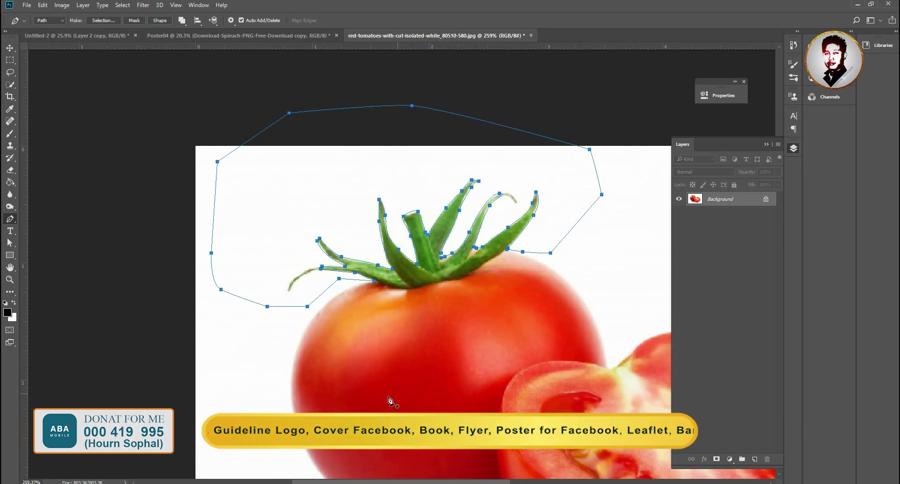
pyautogui.rightClick(408, 155)
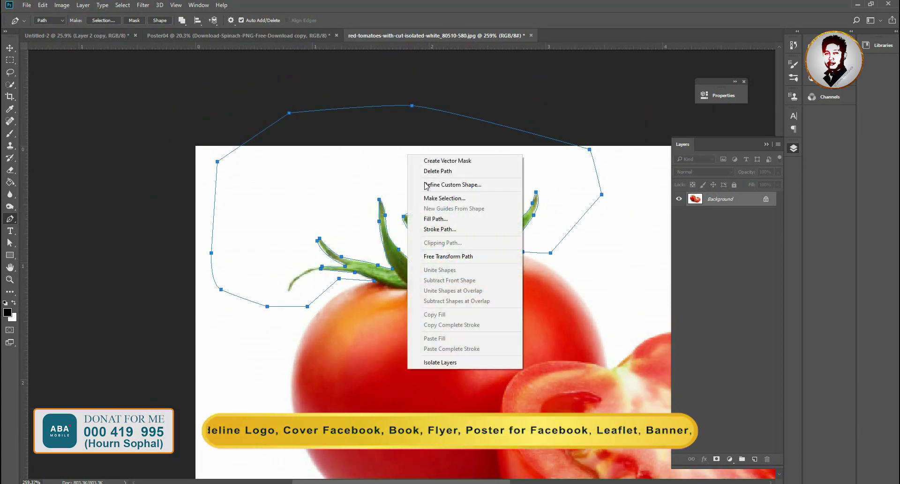
# Convert the traced stem path into a selection with Make Selection
pyautogui.click(443, 256)
pyautogui.press('Escape')
pyautogui.rightClick(336, 183)
pyautogui.click(366, 219)
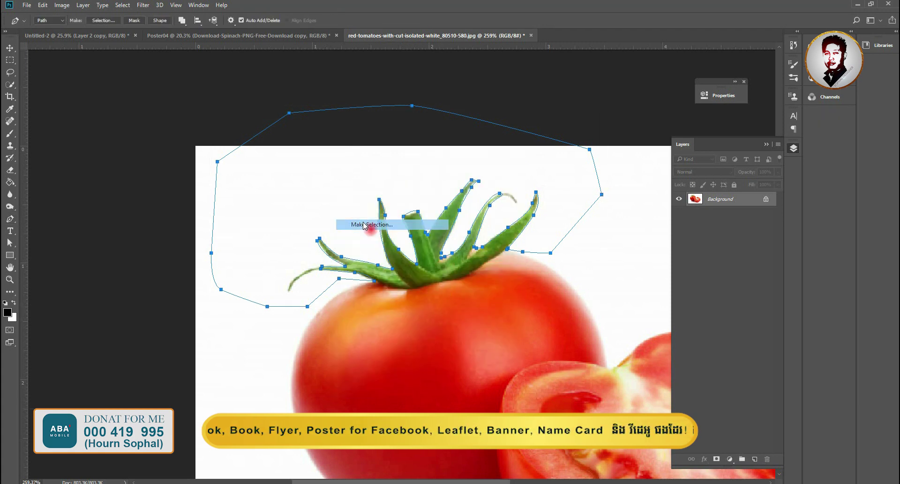
pyautogui.click(502, 145)
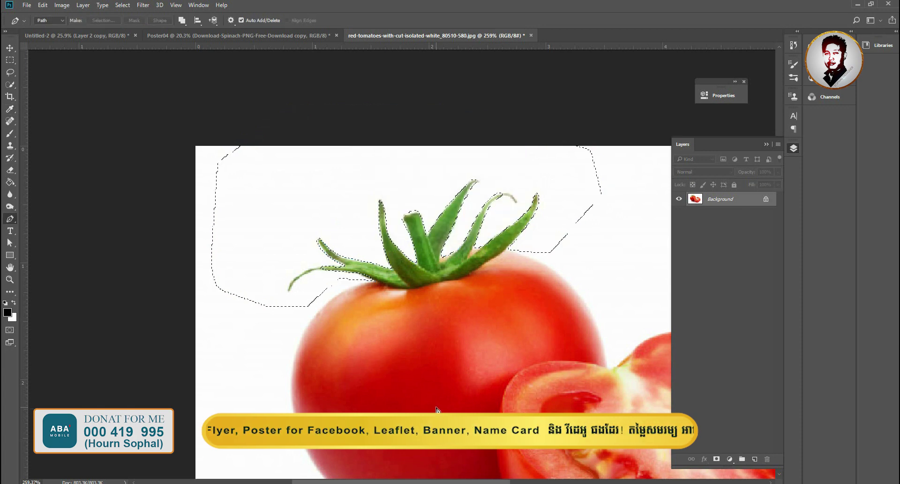
# Unlock the Background as Layer 0 and delete the selected white area to transparency
pyautogui.hotkey('shift', 'F5')
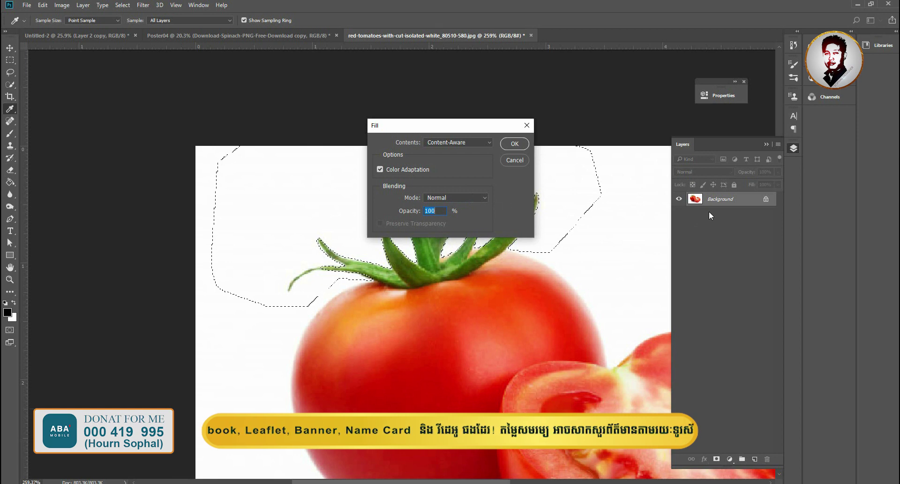
pyautogui.click(515, 160)
pyautogui.press('p')
pyautogui.click(766, 199)
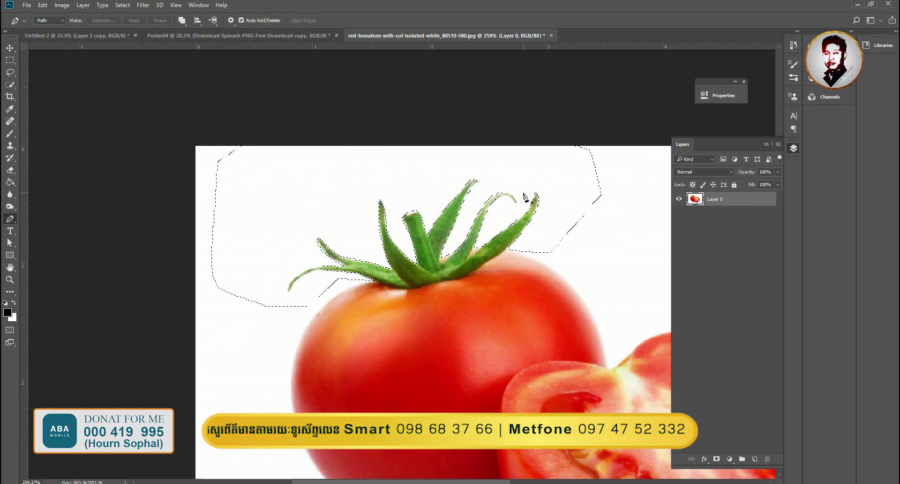
pyautogui.press('Delete')
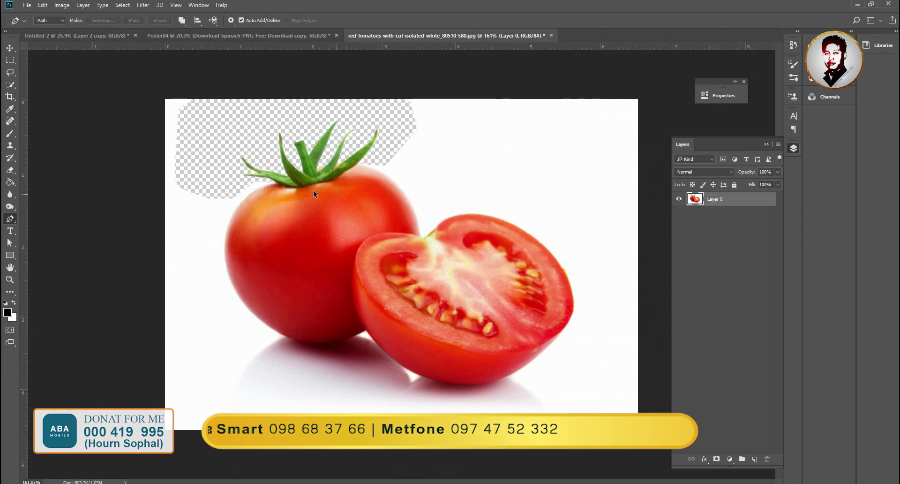
# Delete the remaining white background with the Magic Wand, then deselect
pyautogui.rightClick(10, 84)
pyautogui.click(47, 94)
pyautogui.click(470, 158)
pyautogui.press('Delete')
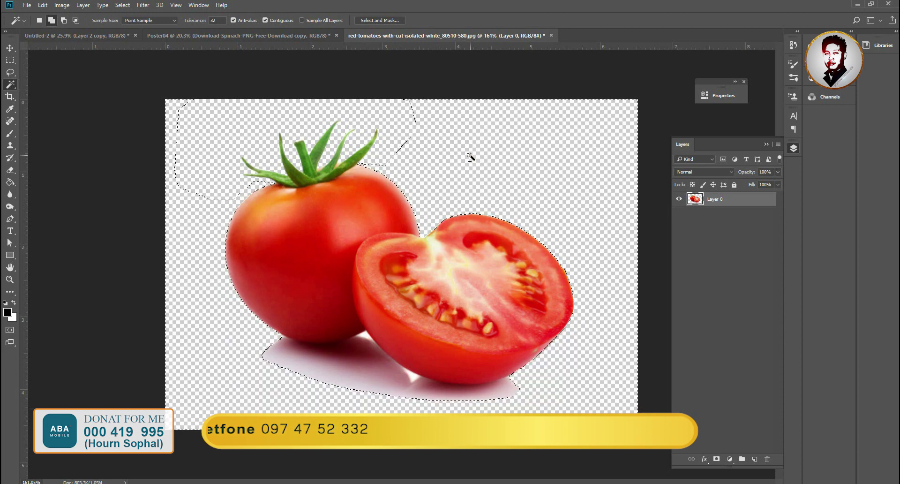
pyautogui.hotkey('ctrl', 'd')
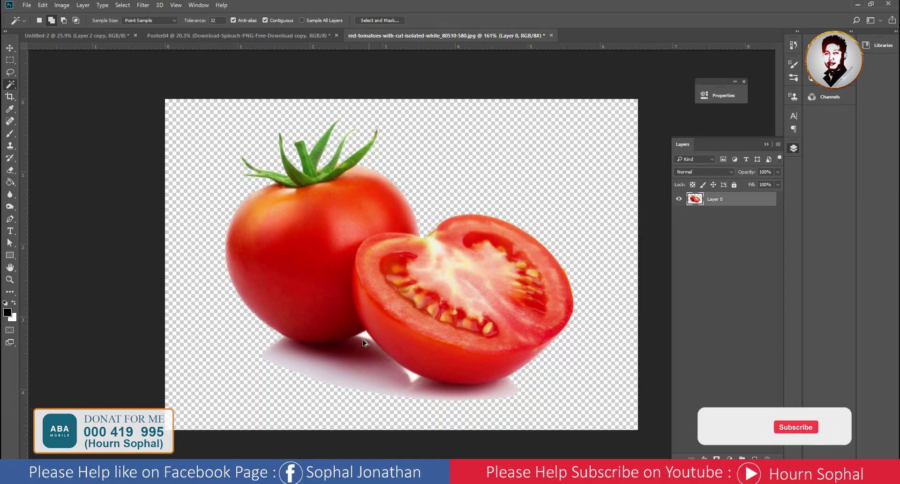
pyautogui.scroll(3, 363, 342)
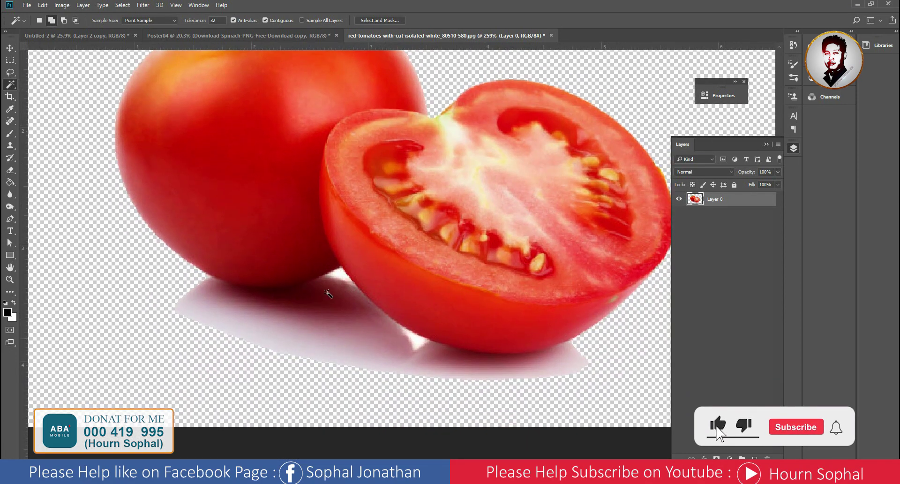
# Outline the grey shadow under the tomatoes with the Magnetic Lasso and remove it
pyautogui.click(10, 74)
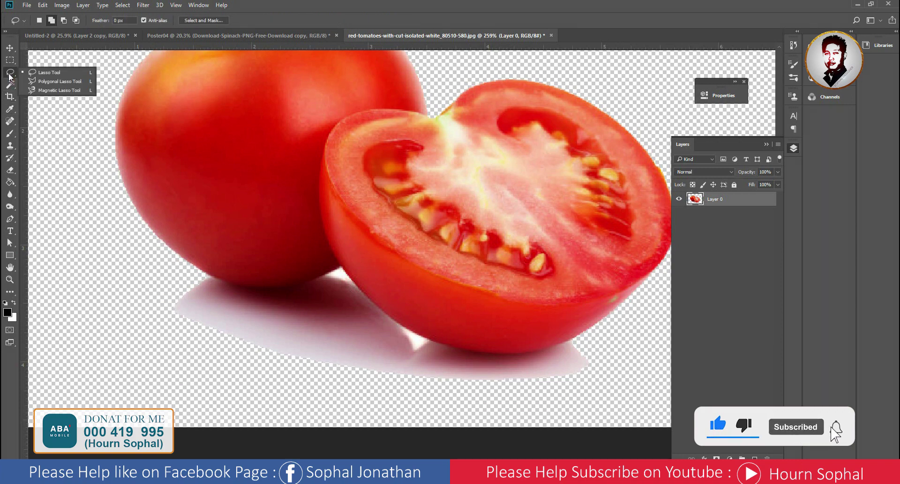
pyautogui.click(42, 90)
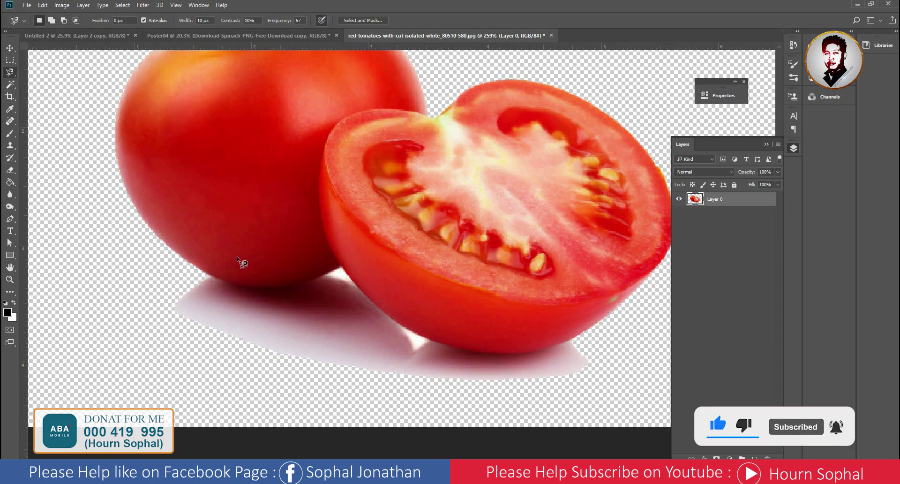
pyautogui.click(152, 275)
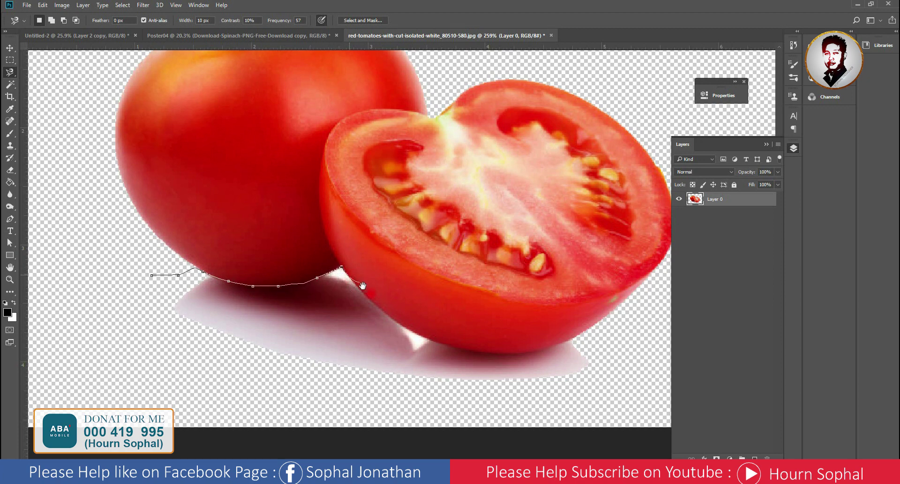
pyautogui.moveTo(363, 286); pyautogui.dragTo(275, 200)
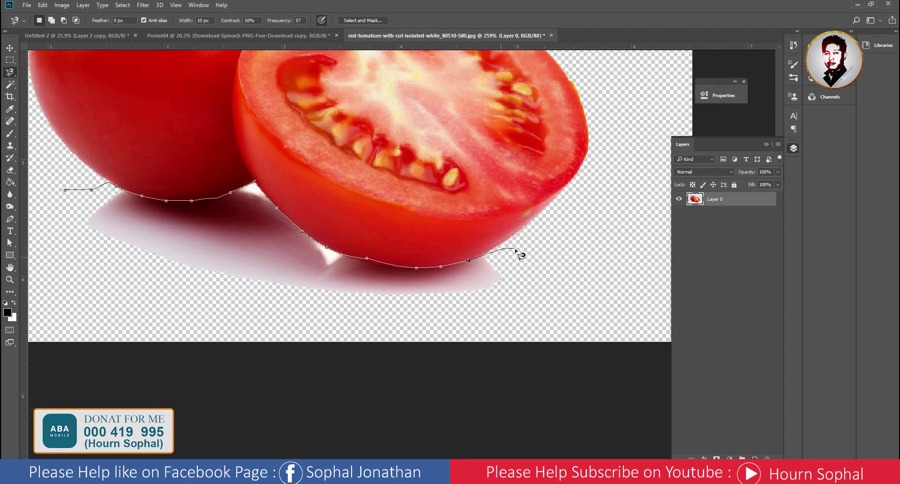
pyautogui.click(66, 195)
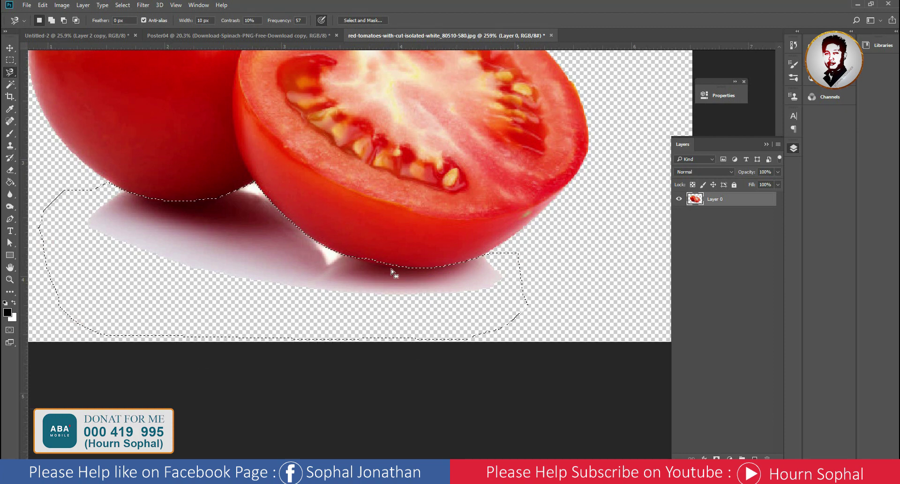
pyautogui.scroll(-5, 371, 261)
pyautogui.scroll(-6, 370, 260)
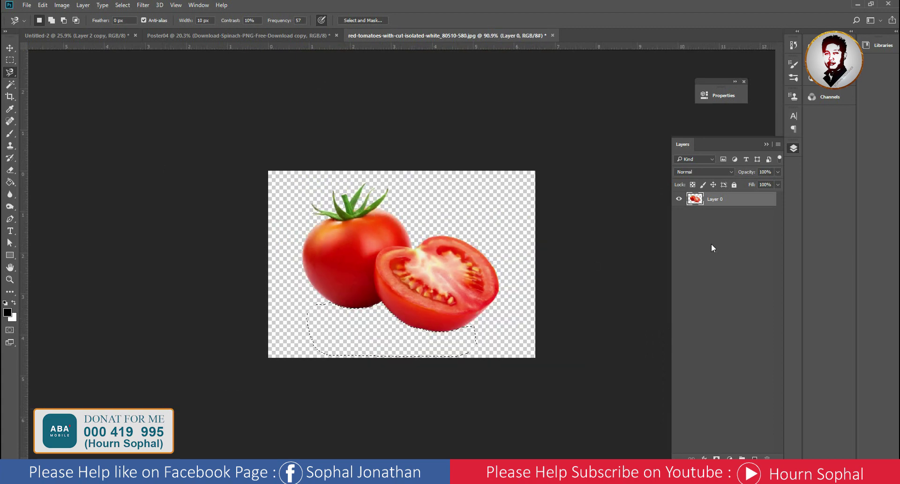
pyautogui.hotkey('ctrl', 'd')
pyautogui.press('v')
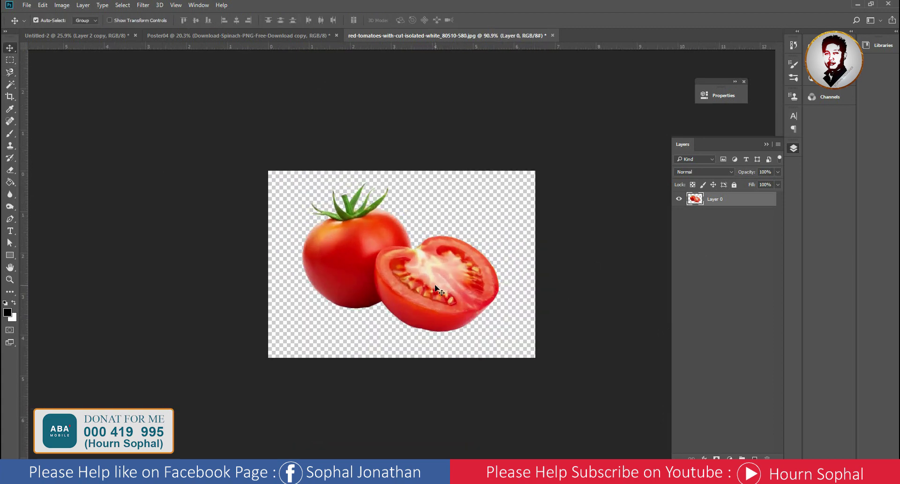
# Convert Layer 0 to a Smart Object, drag the tomatoes onto Poster04, and close the tomato file
pyautogui.rightClick(709, 207)
pyautogui.click(774, 172)
pyautogui.moveTo(390, 38); pyautogui.dragTo(440, 274)
pyautogui.moveTo(511, 361)
pyautogui.mouseDown()
pyautogui.moveTo(375, 241)
pyautogui.moveTo(351, 188)
pyautogui.mouseUp()
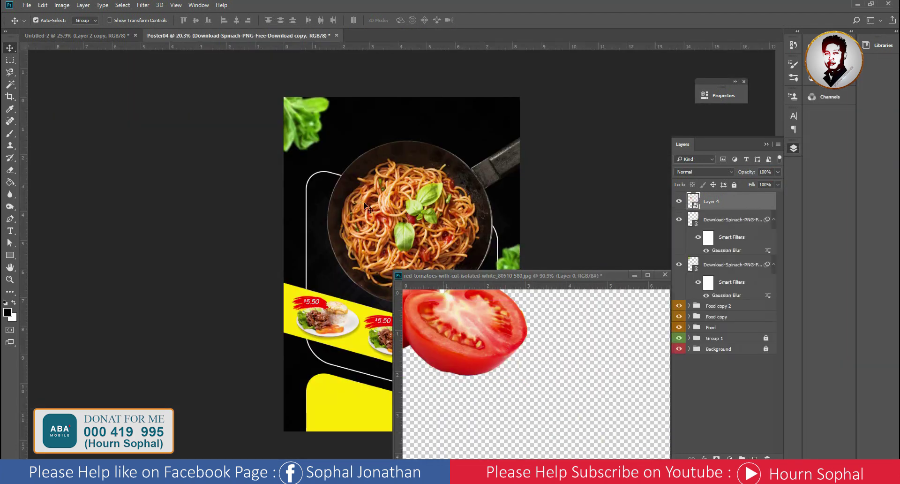
pyautogui.moveTo(530, 274); pyautogui.dragTo(307, 267)
pyautogui.click(439, 266)
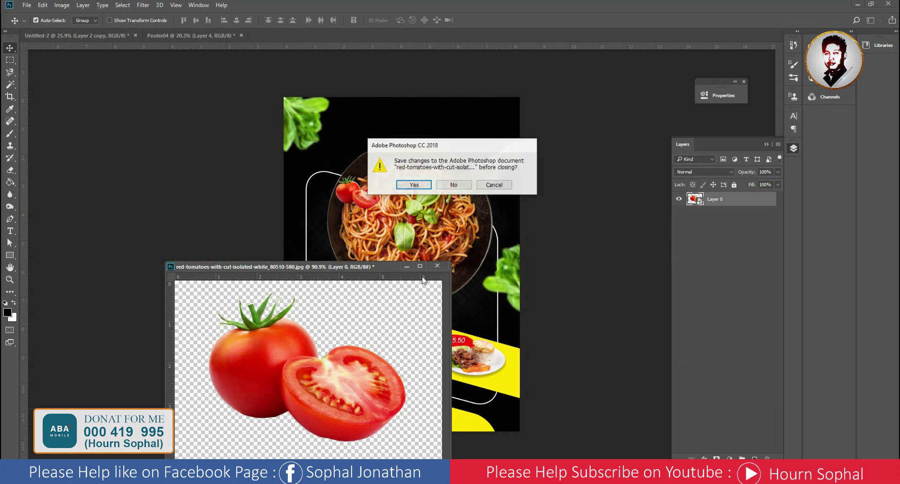
pyautogui.click(454, 187)
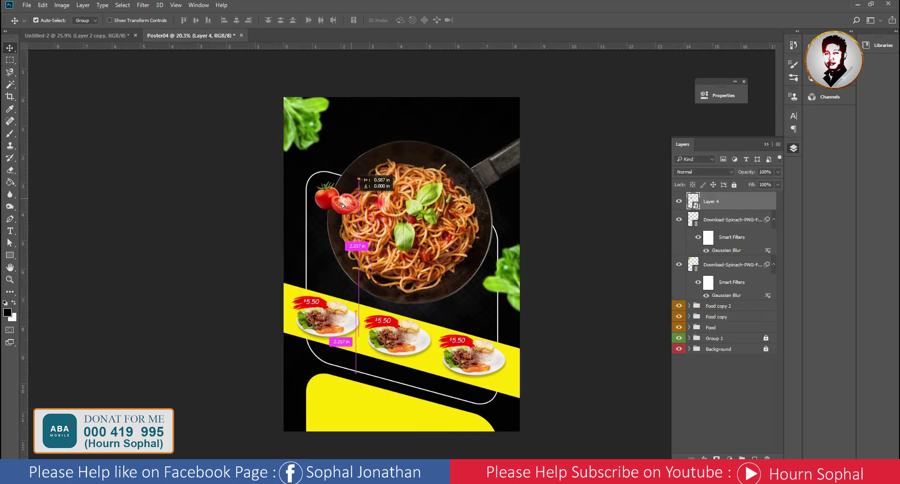
# Enlarge the tomatoes to about 73% beside the pan and place Layer 4 below the spinach layers
pyautogui.moveTo(387, 201); pyautogui.dragTo(348, 222)
pyautogui.hotkey('ctrl', 't')
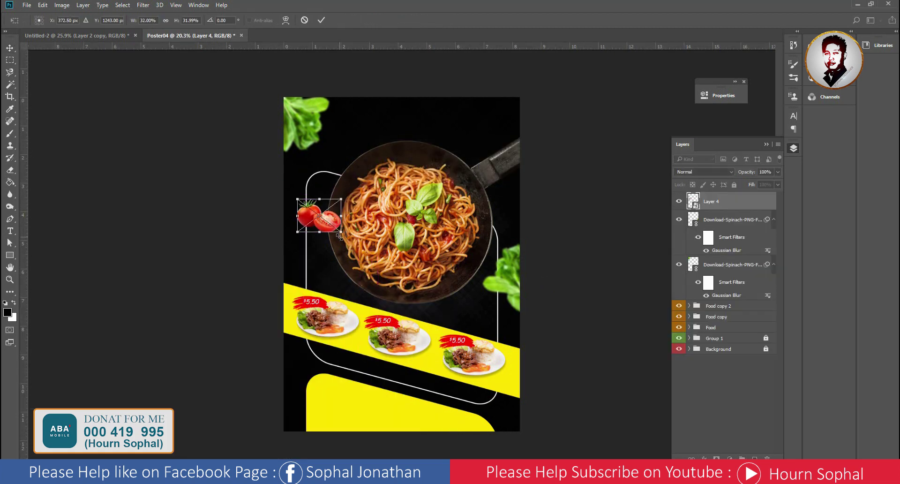
pyautogui.moveTo(340, 232); pyautogui.dragTo(369, 258)
pyautogui.moveTo(344, 224); pyautogui.dragTo(349, 229)
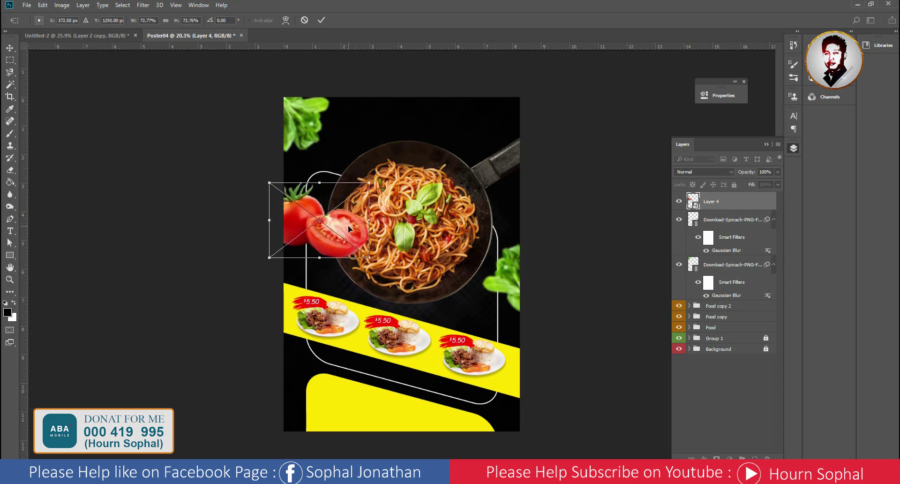
pyautogui.press('Return')
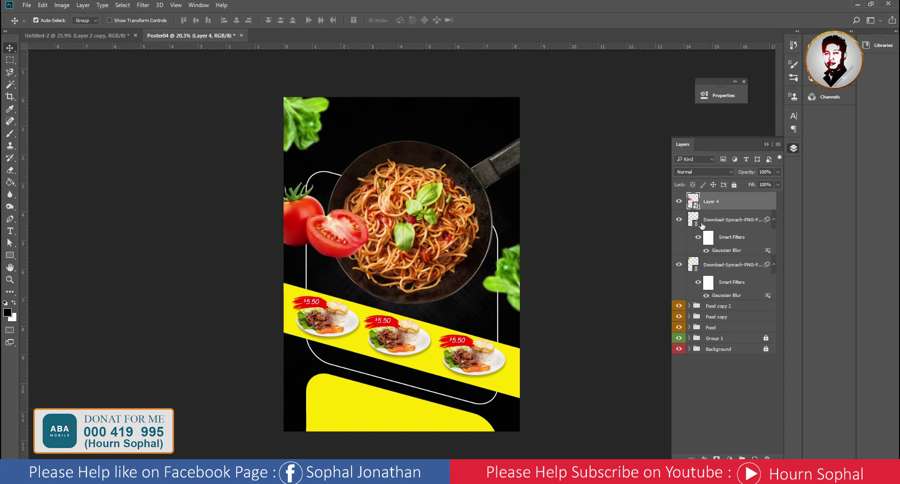
pyautogui.moveTo(702, 226)
pyautogui.mouseDown()
pyautogui.moveTo(722, 295)
pyautogui.moveTo(714, 337)
pyautogui.mouseUp()
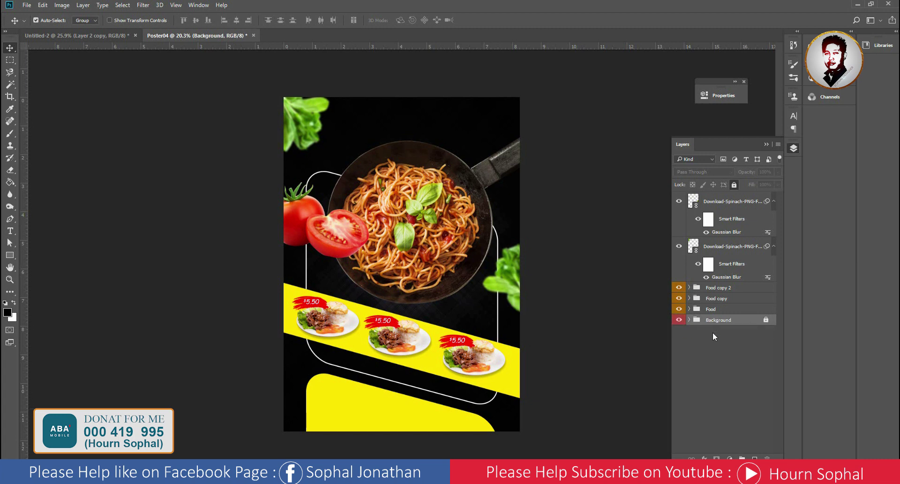
# Undo the last change and move the tomato layer into Group 1, above Rounded Rectangle 1
pyautogui.hotkey('ctrl', 'z')
pyautogui.hotkey('ctrl', 'z')
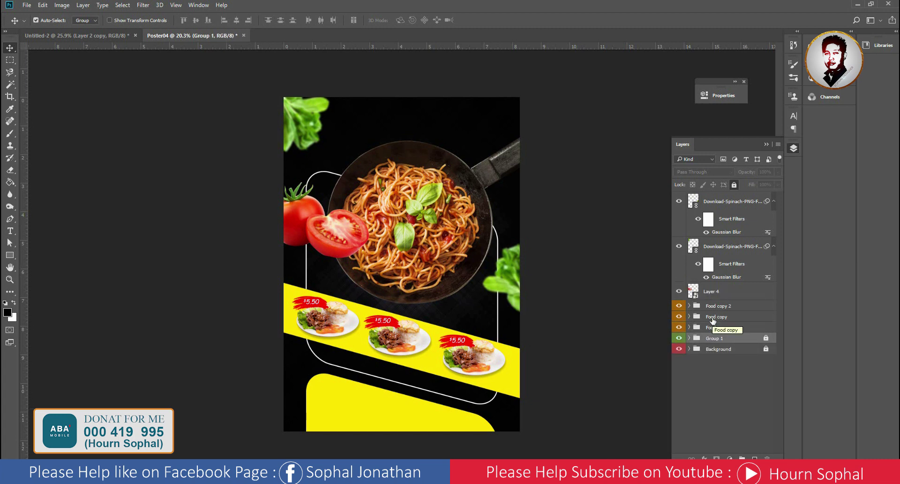
pyautogui.click(679, 327)
pyautogui.click(416, 215)
pyautogui.click(678, 339)
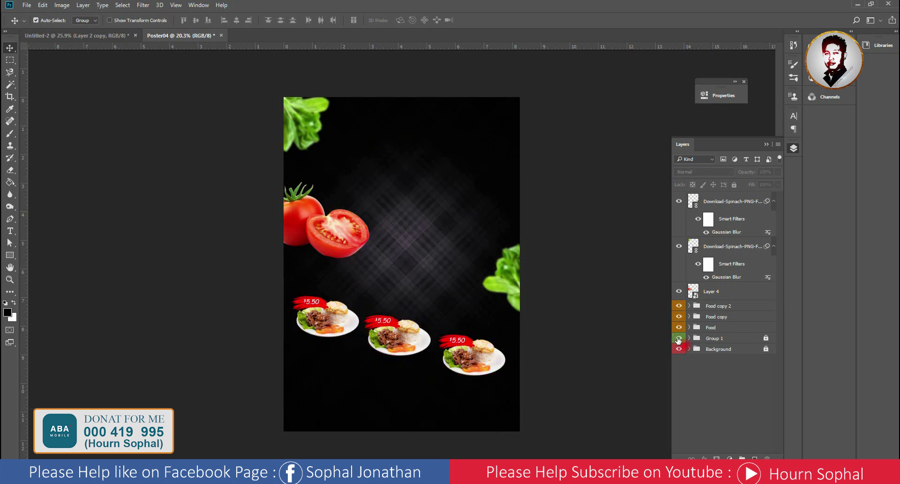
pyautogui.click(712, 339)
pyautogui.moveTo(714, 340); pyautogui.dragTo(713, 339)
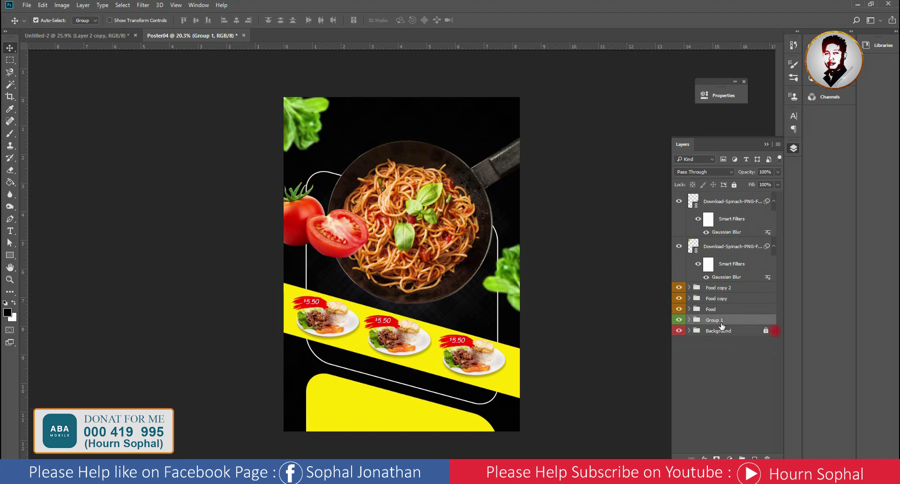
pyautogui.click(689, 319)
pyautogui.moveTo(702, 328); pyautogui.dragTo(709, 409)
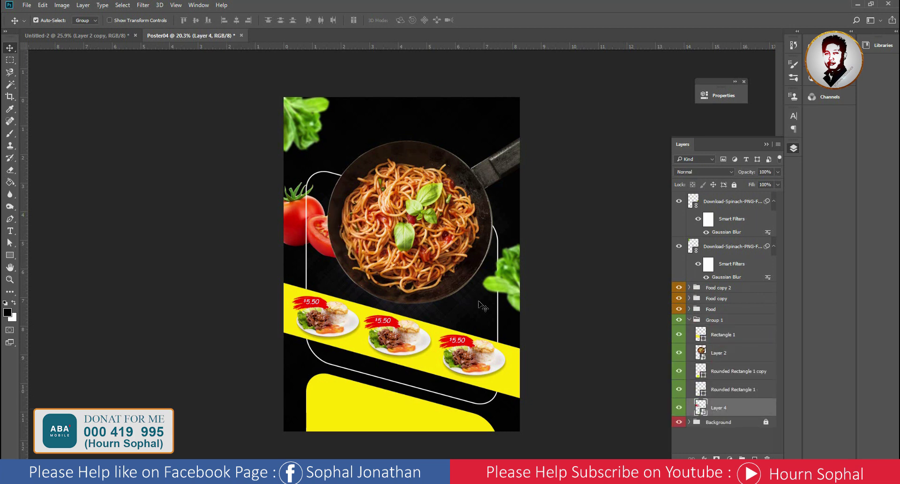
pyautogui.moveTo(746, 388); pyautogui.dragTo(745, 386)
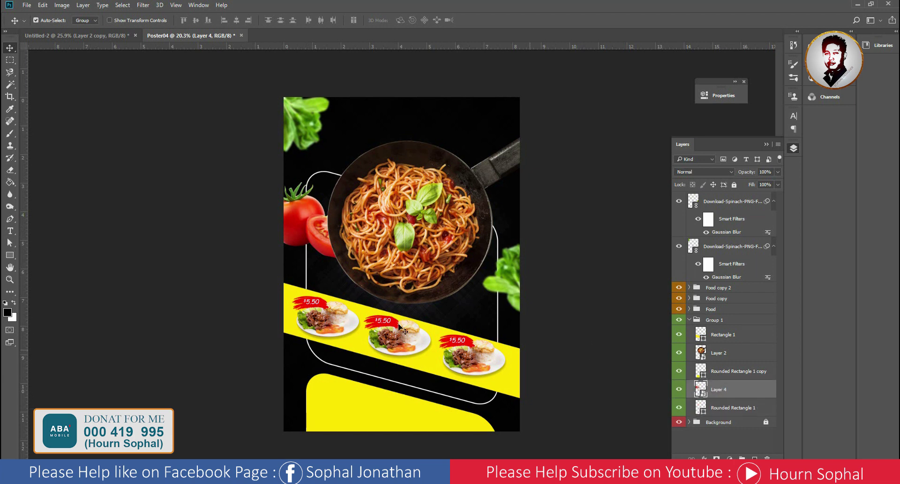
# Shrink the left tomatoes to about 57% and Alt-drag a copy to the top-right corner
pyautogui.click(307, 240)
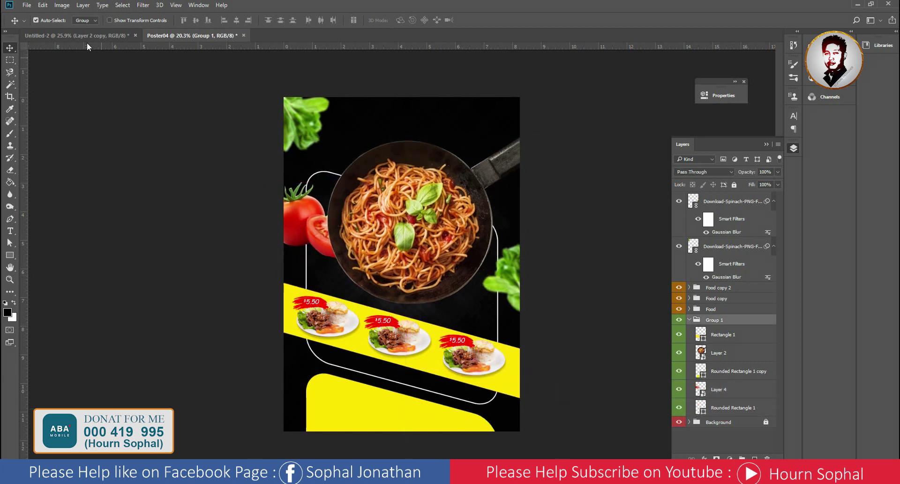
pyautogui.click(86, 21)
pyautogui.click(84, 31)
pyautogui.moveTo(305, 200); pyautogui.dragTo(315, 213)
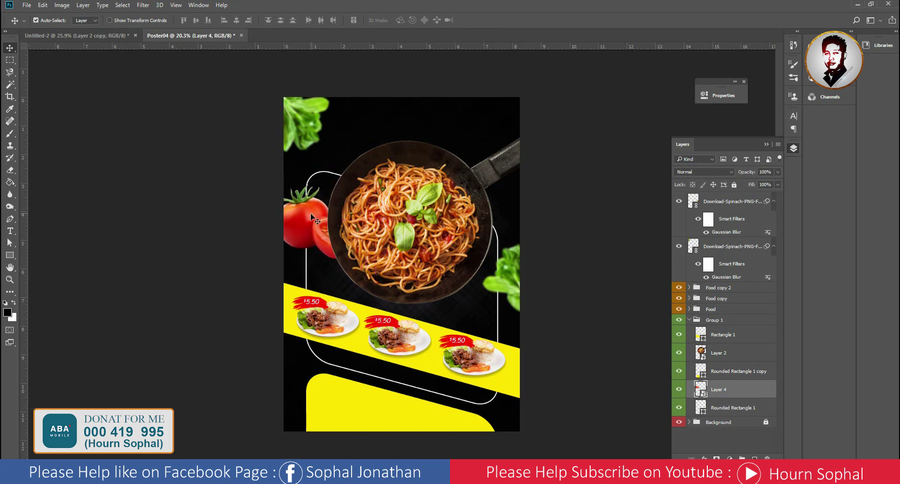
pyautogui.hotkey('ctrl', 't')
pyautogui.moveTo(379, 262); pyautogui.dragTo(364, 255)
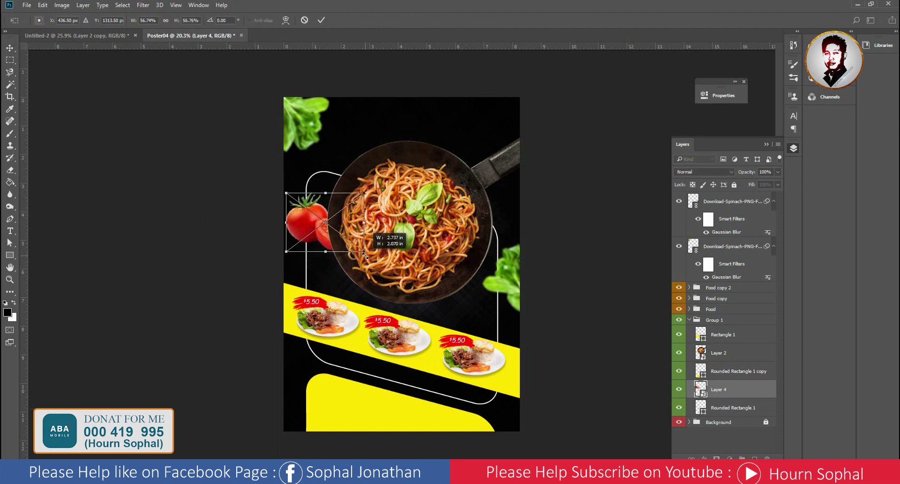
pyautogui.press('Return')
pyautogui.moveTo(321, 233); pyautogui.dragTo(315, 232)
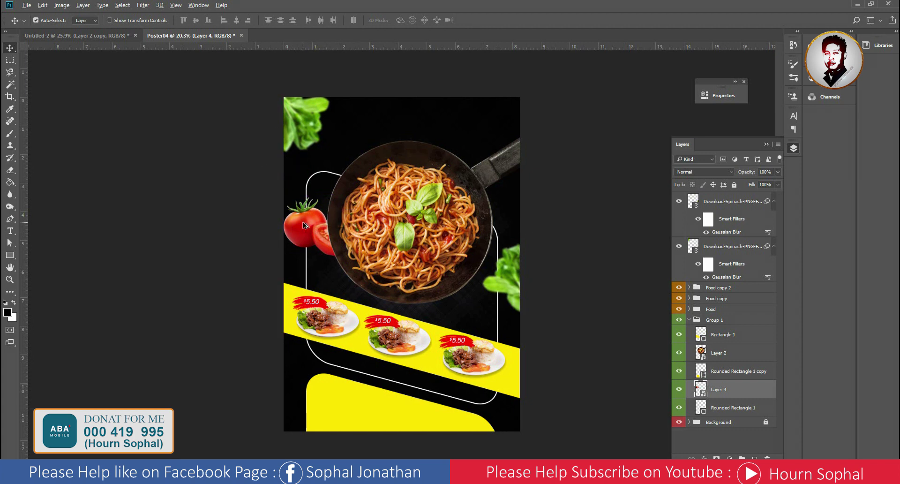
pyautogui.keyDown('alt'); pyautogui.moveTo(308, 229); pyautogui.dragTo(469, 132); pyautogui.keyUp('alt')
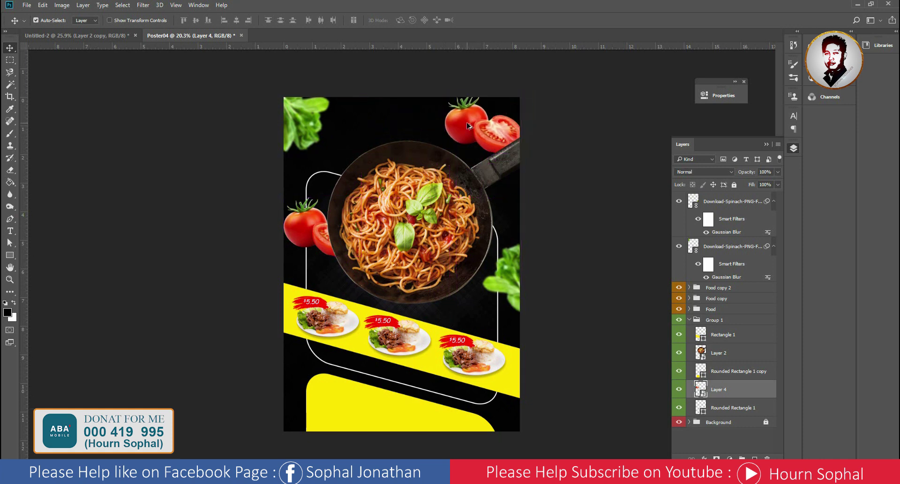
# Scale the top-right tomato copy down
pyautogui.hotkey('ctrl', 't')
pyautogui.moveTo(521, 153); pyautogui.dragTo(503, 148)
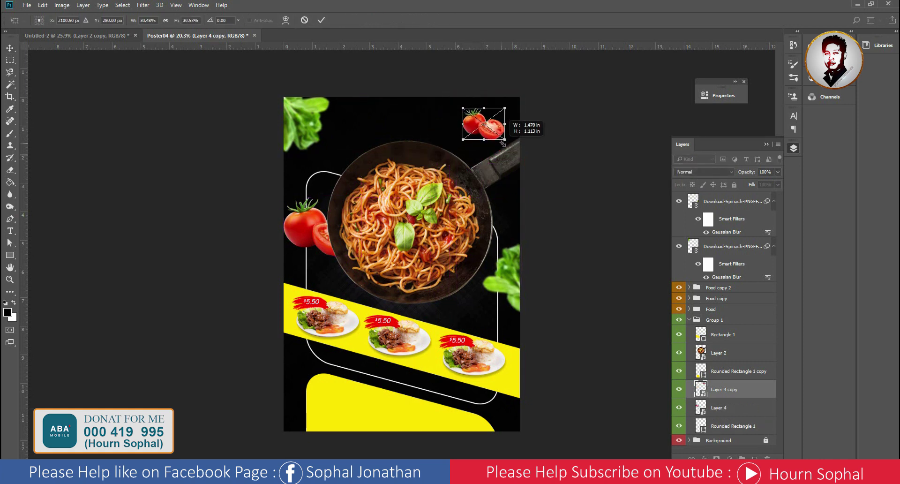
pyautogui.press('Return')
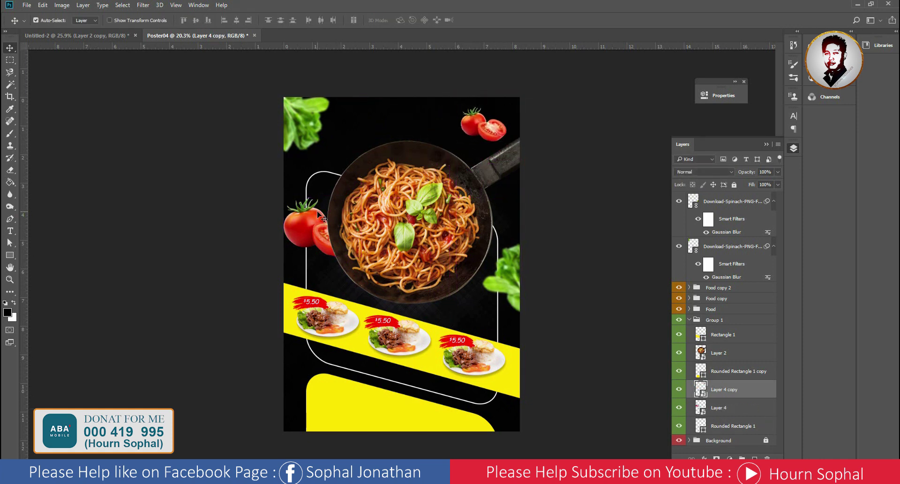
# Soften the left tomatoes with an 8.8-pixel Gaussian Blur
pyautogui.hotkey('alt', '[')
pyautogui.click(144, 5)
pyautogui.moveTo(184, 100)
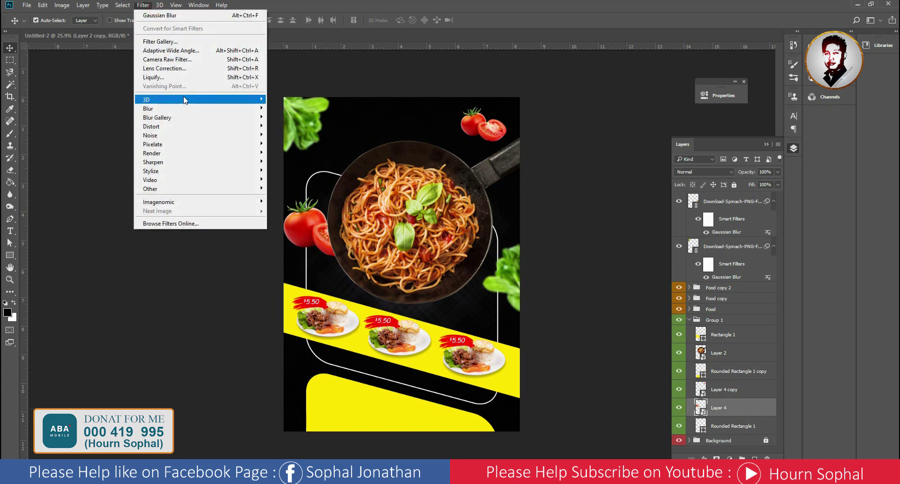
pyautogui.click(289, 144)
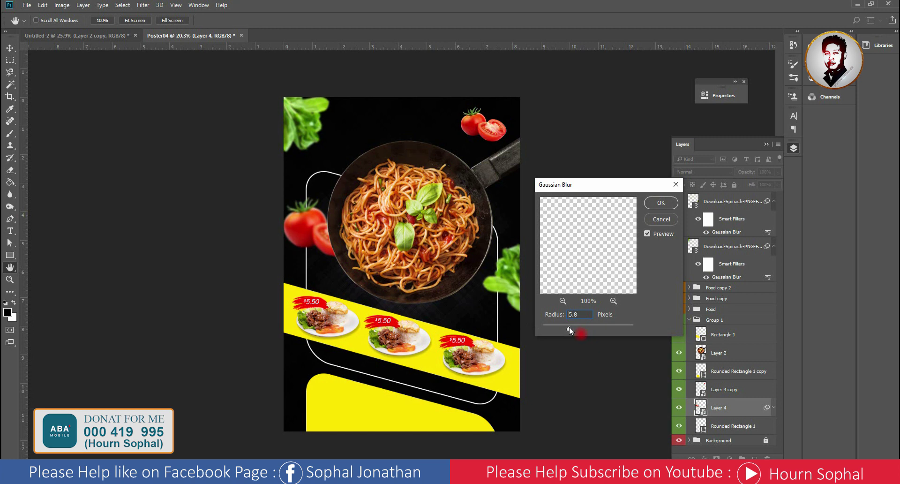
pyautogui.click(661, 203)
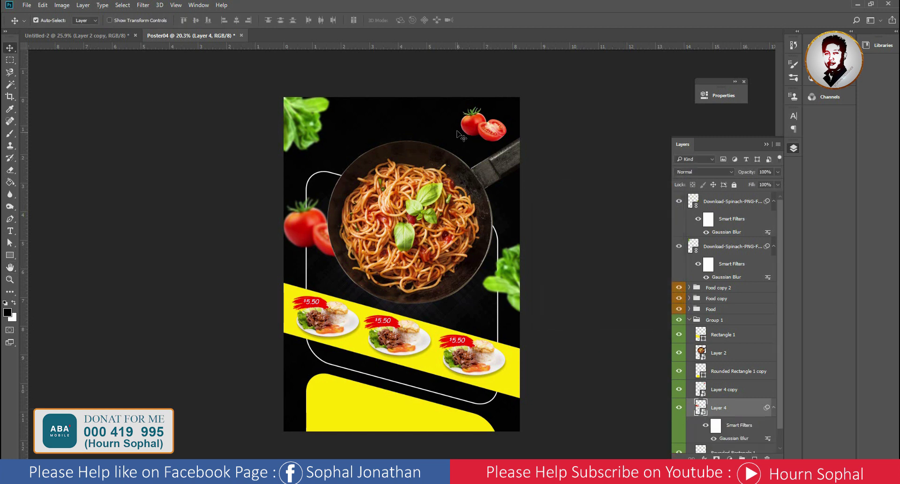
# Give the small top-right tomato a Motion Blur at 90° angle, 35-pixel distance
pyautogui.hotkey('alt', ']')
pyautogui.click(143, 5)
pyautogui.moveTo(148, 109)
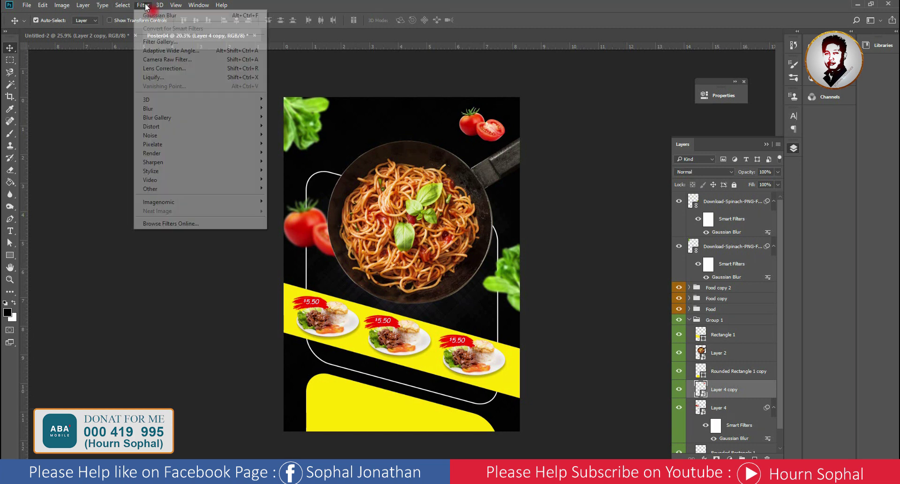
pyautogui.click(289, 162)
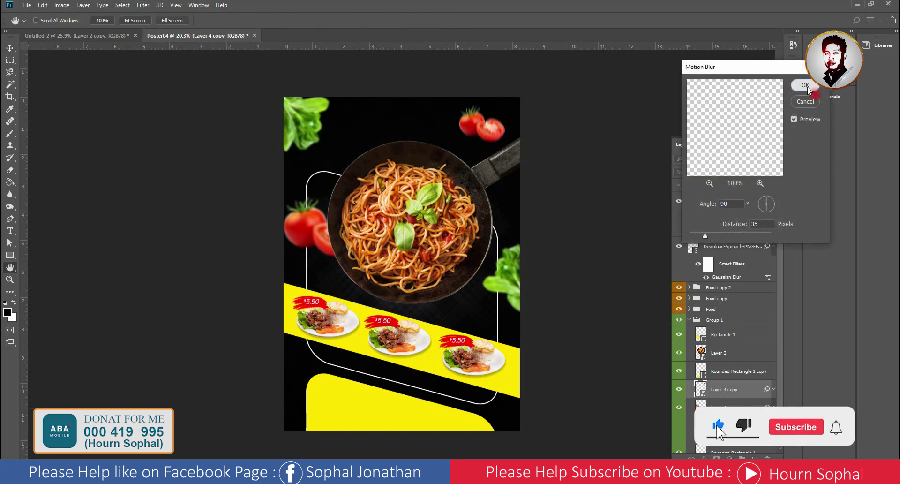
pyautogui.click(806, 85)
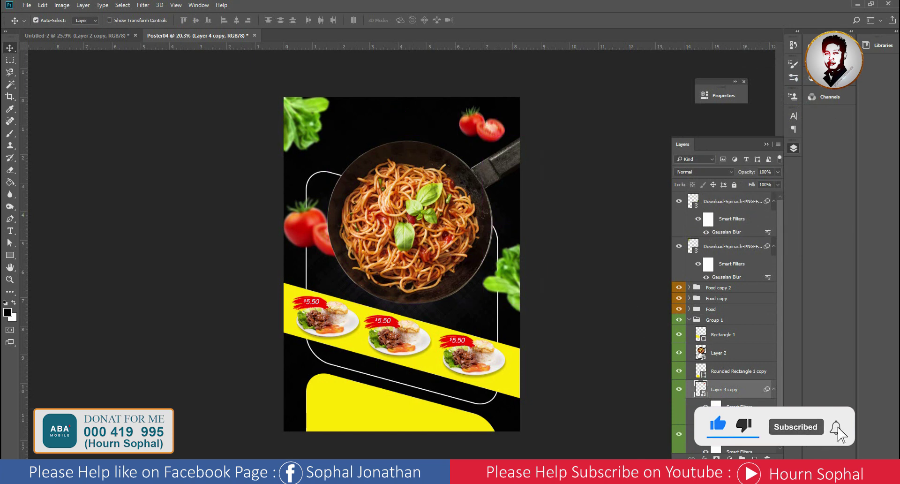
pyautogui.click(689, 320)
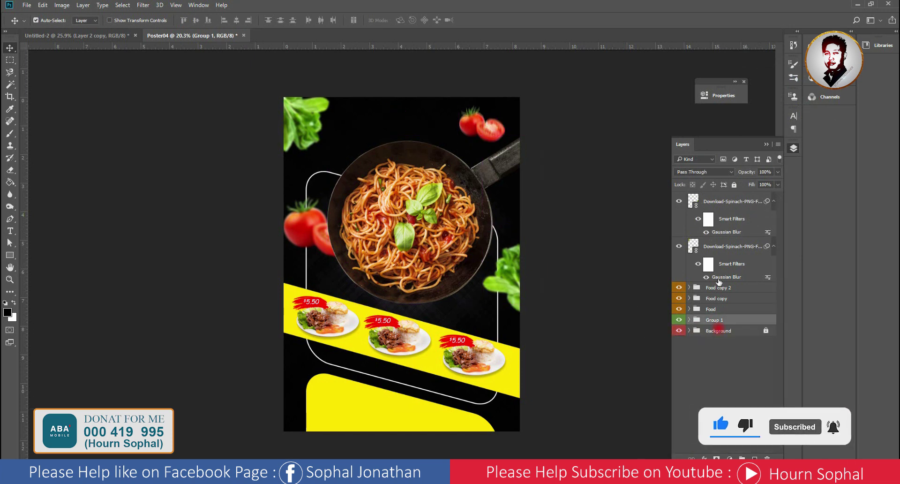
# Lock the Food copy 2, Food copy and Food groups with Lock All
pyautogui.click(732, 290)
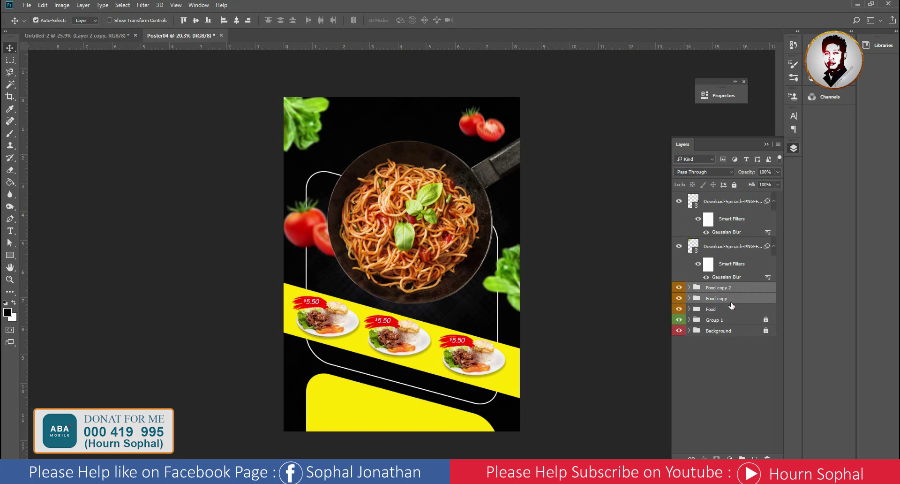
pyautogui.click(734, 185)
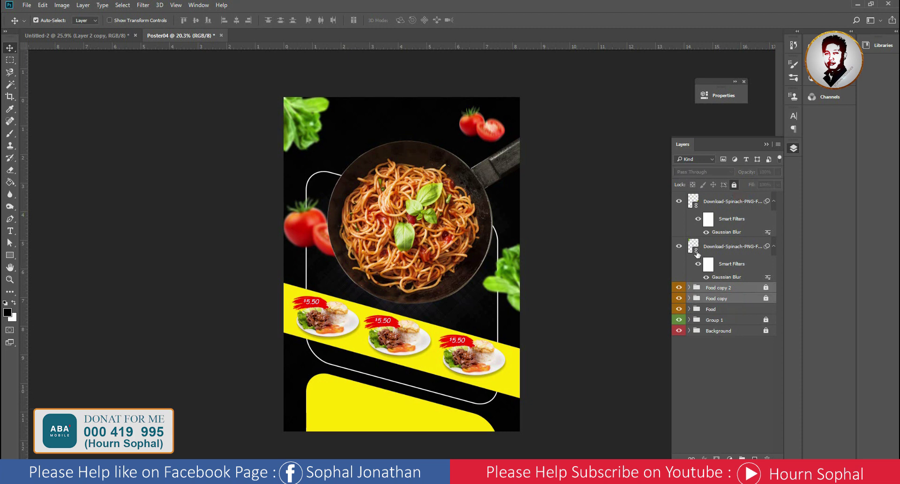
pyautogui.hotkey('alt', '[')
pyautogui.click(734, 185)
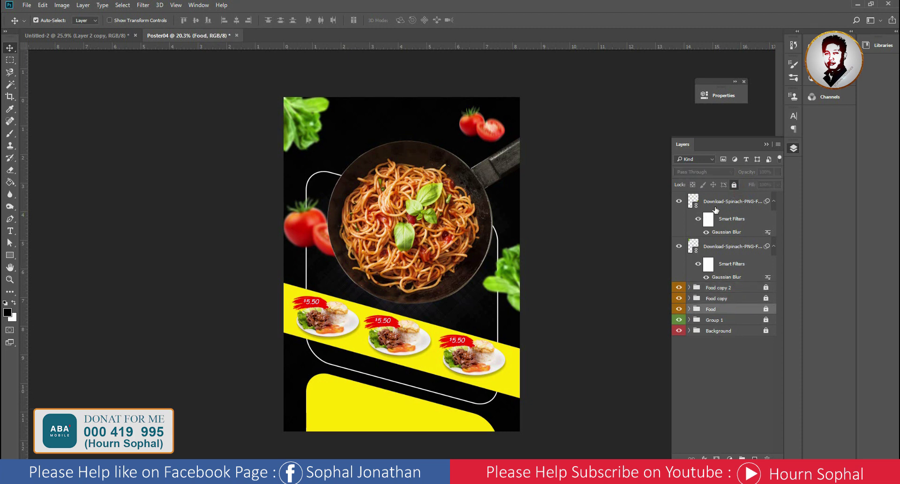
# Collapse the spinach layers' filter lists and toggle each of the three food plates' visibility to check them
pyautogui.click(773, 201)
pyautogui.click(774, 219)
pyautogui.click(679, 256)
pyautogui.click(679, 245)
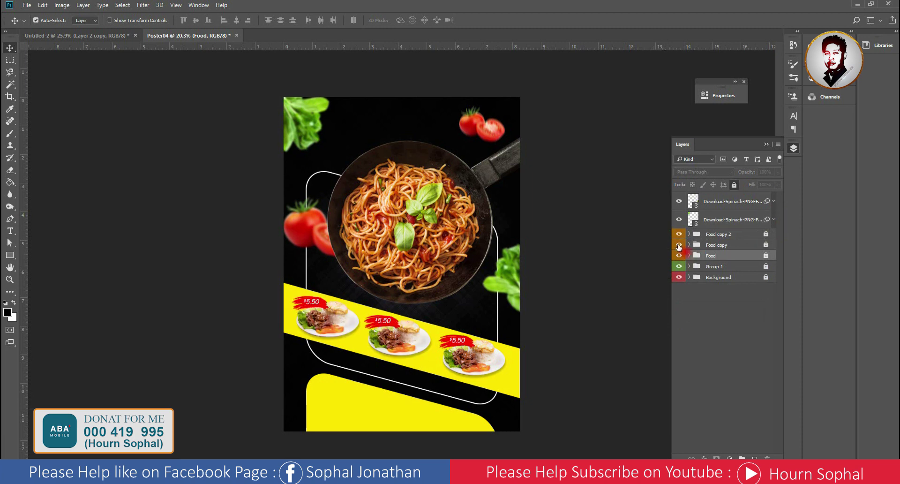
pyautogui.click(679, 239)
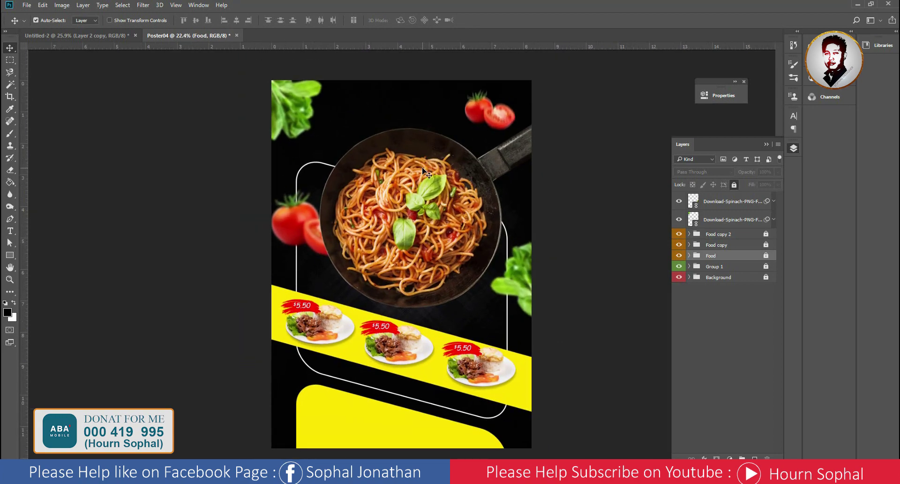
pyautogui.scroll(2, 412, 157)
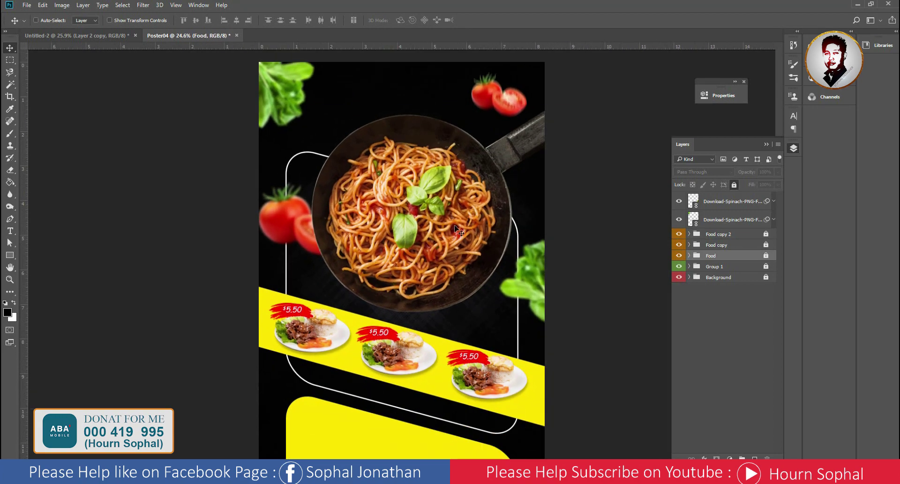
pyautogui.scroll(2, 455, 228)
pyautogui.moveTo(426, 263); pyautogui.dragTo(435, 144)
pyautogui.scroll(-3, 435, 144)
pyautogui.click(26, 5)
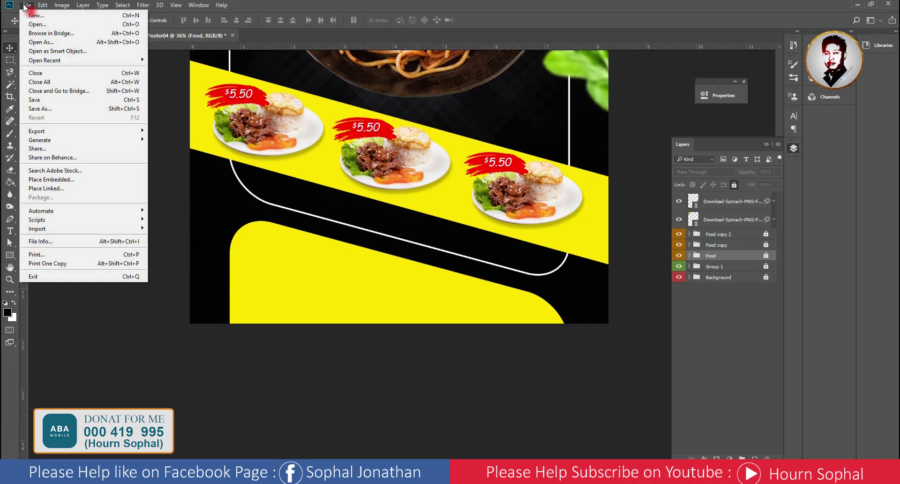
# Place the QR code image on the poster as a linked layer
pyautogui.click(56, 188)
pyautogui.click(242, 150)
pyautogui.click(458, 350)
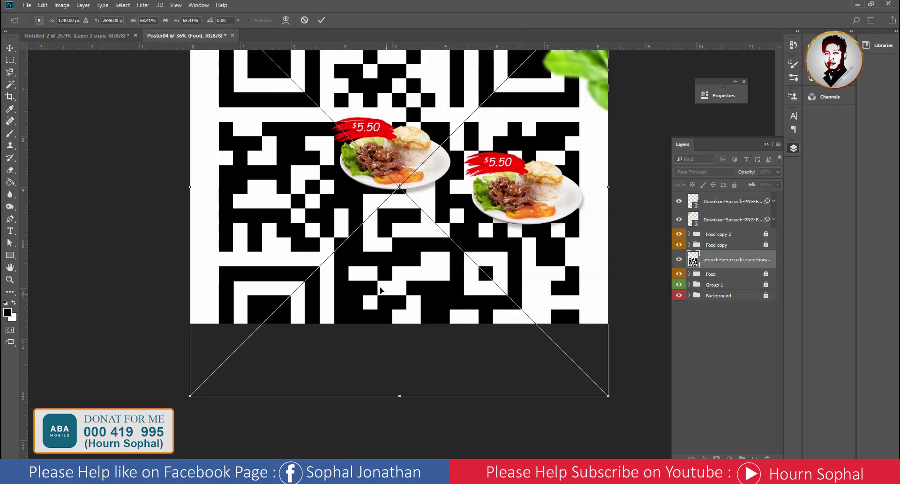
pyautogui.scroll(-3, 389, 297)
pyautogui.scroll(2, 464, 358)
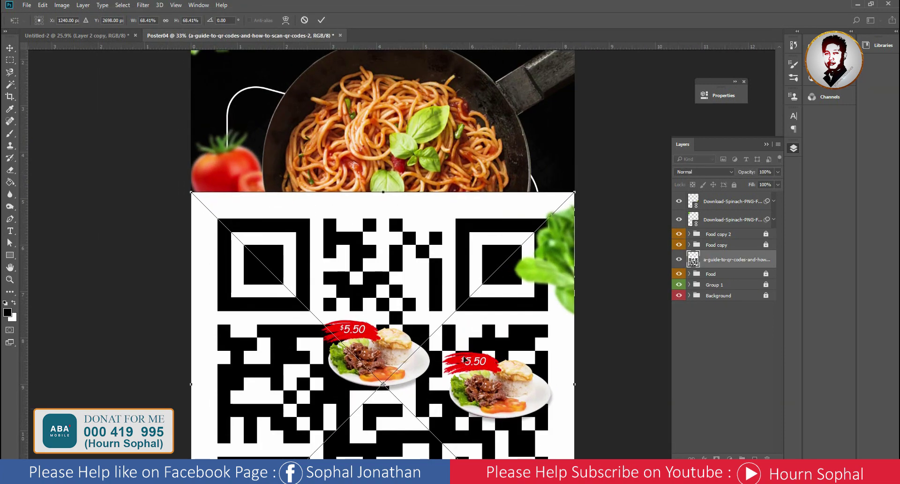
pyautogui.scroll(1, 540, 425)
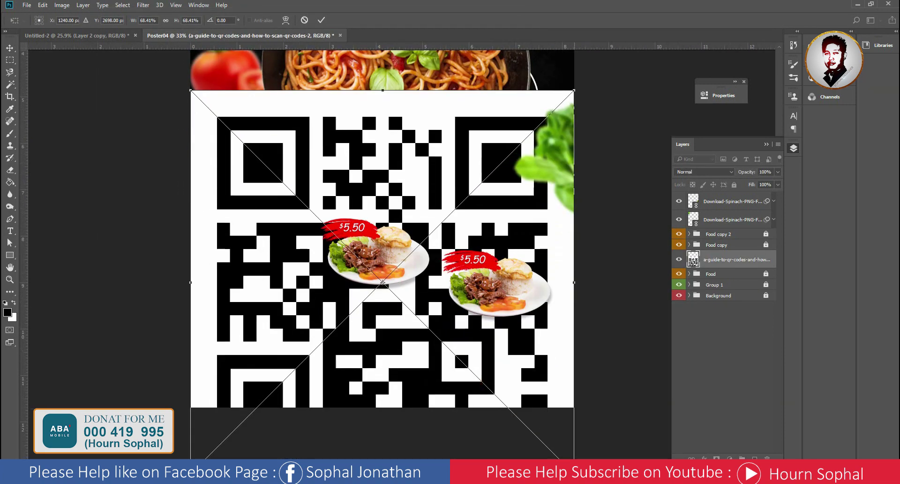
# Shrink the QR code and fit it into the lower-left of the yellow panel
pyautogui.moveTo(190, 90); pyautogui.dragTo(333, 267)
pyautogui.moveTo(361, 322)
pyautogui.mouseDown()
pyautogui.moveTo(337, 356)
pyautogui.moveTo(276, 391)
pyautogui.mouseUp()
pyautogui.scroll(3, 295, 398)
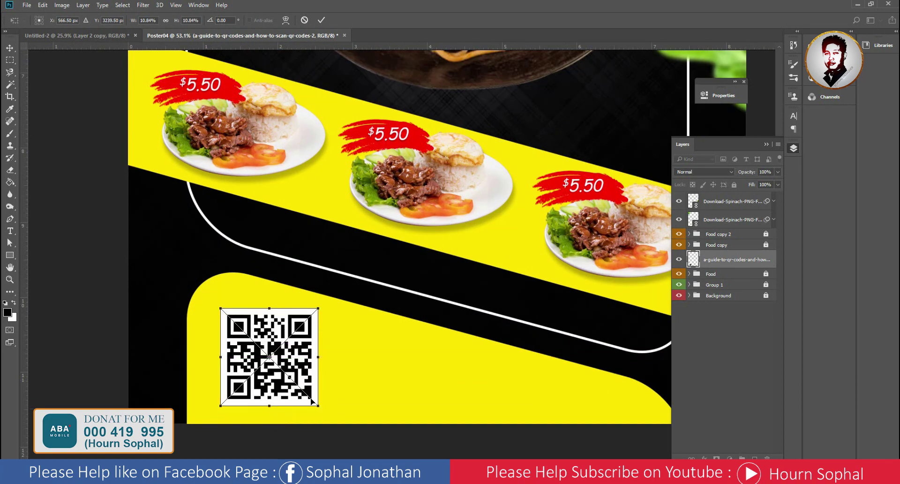
pyautogui.moveTo(318, 407)
pyautogui.mouseDown()
pyautogui.moveTo(279, 383)
pyautogui.moveTo(290, 403)
pyautogui.mouseUp()
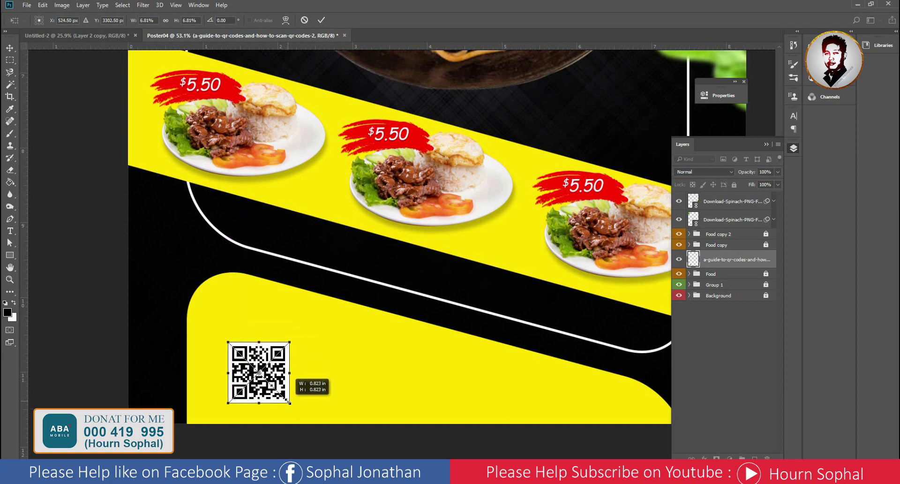
pyautogui.scroll(1, 290, 406)
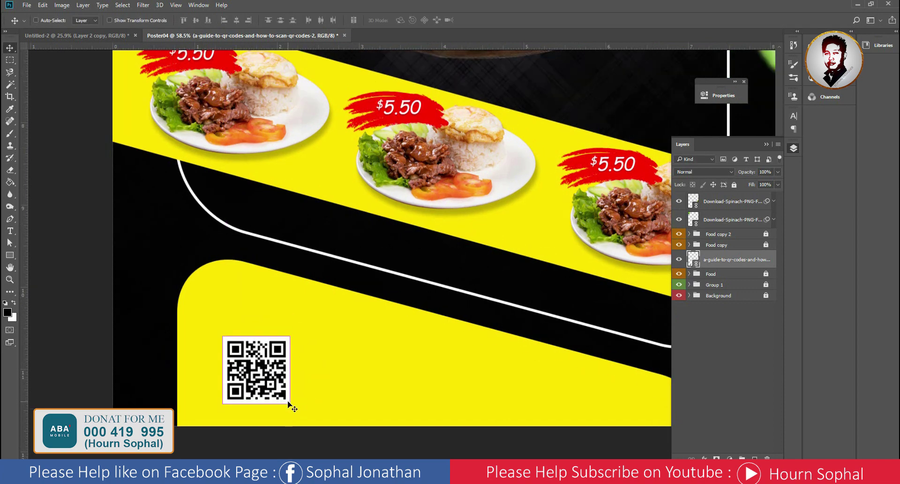
pyautogui.moveTo(290, 406); pyautogui.dragTo(287, 406)
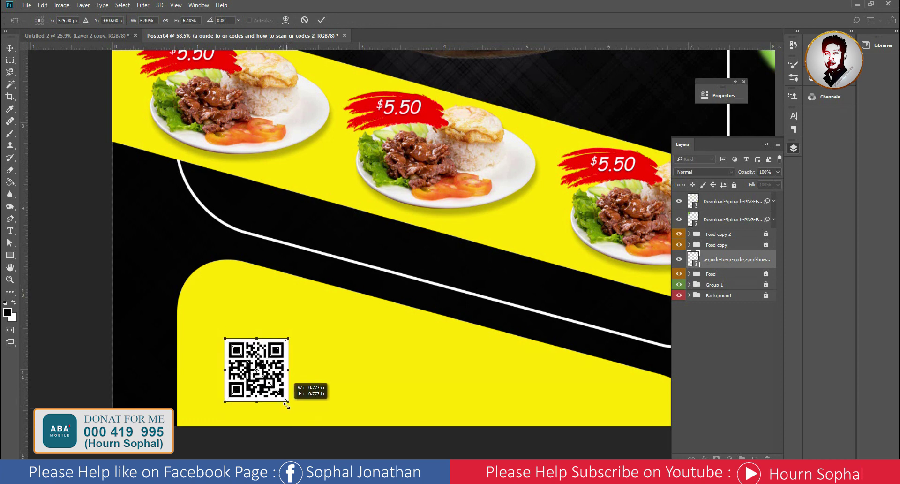
pyautogui.press('Return')
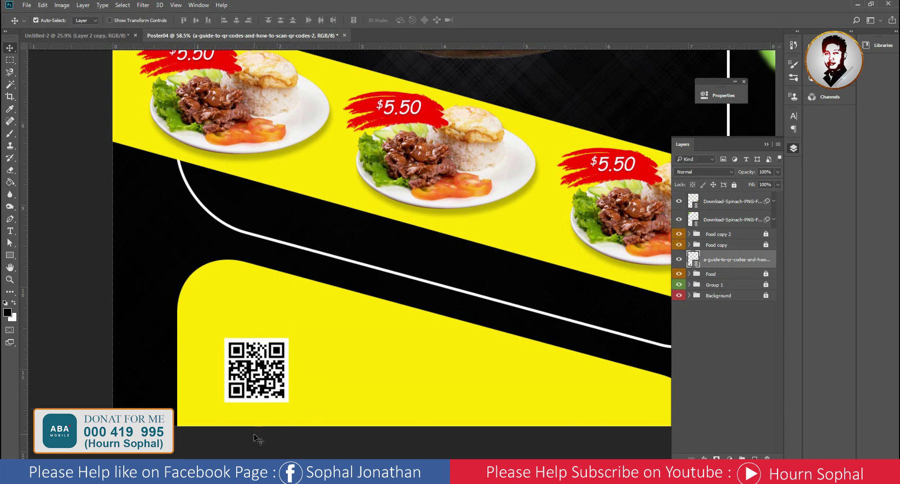
pyautogui.scroll(1, 283, 389)
pyautogui.scroll(1, 352, 331)
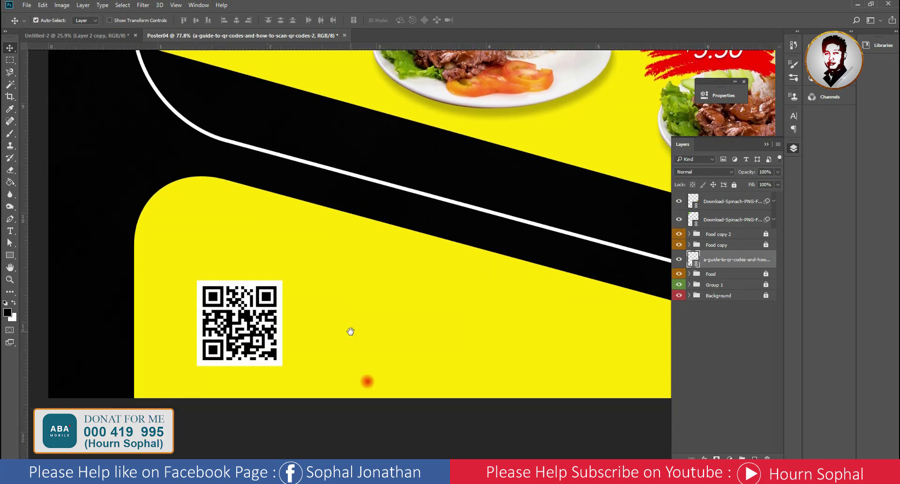
pyautogui.click(10, 256)
pyautogui.rightClick(9, 256)
# Draw a square around the QR code with no fill and a white 5 px outline
pyautogui.click(46, 262)
pyautogui.moveTo(183, 268)
pyautogui.mouseDown()
pyautogui.moveTo(296, 390)
pyautogui.moveTo(295, 380)
pyautogui.mouseUp()
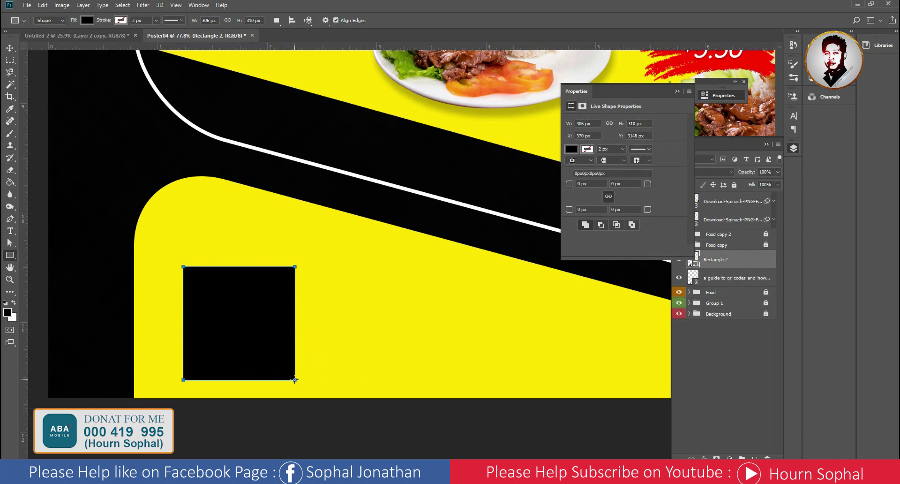
pyautogui.click(573, 150)
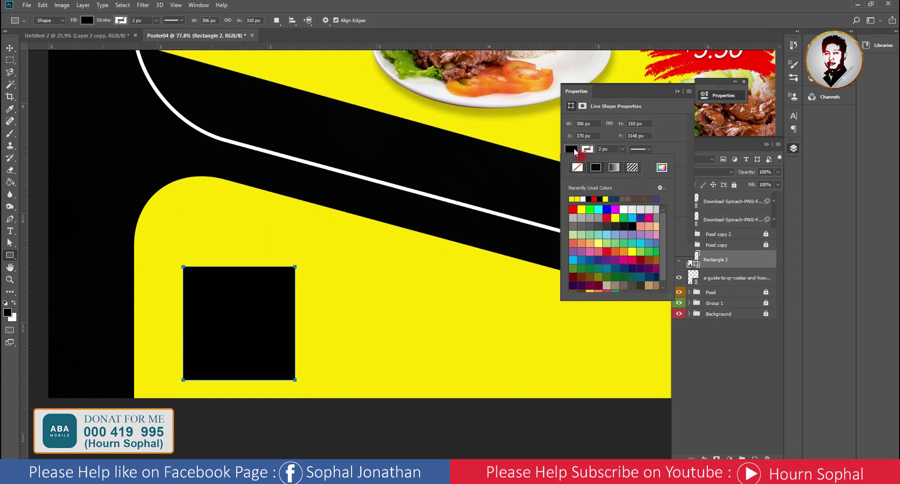
pyautogui.click(577, 168)
pyautogui.click(592, 149)
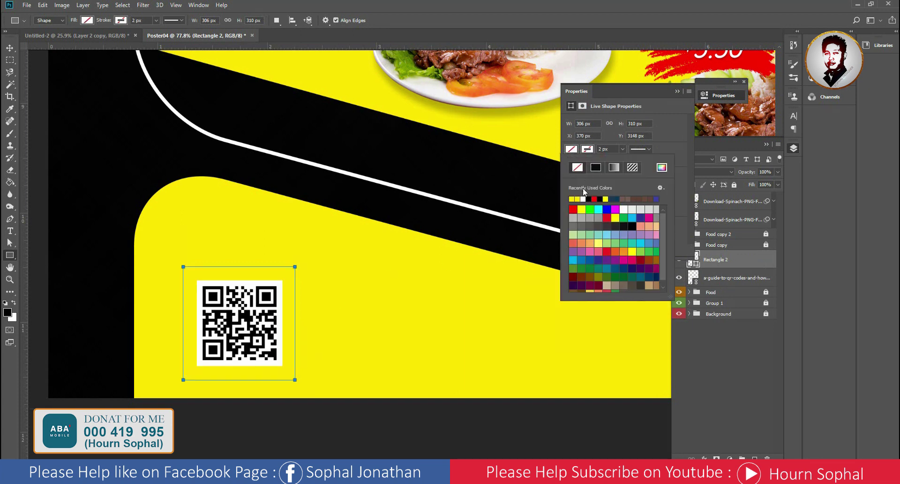
pyautogui.click(583, 199)
pyautogui.click(605, 149)
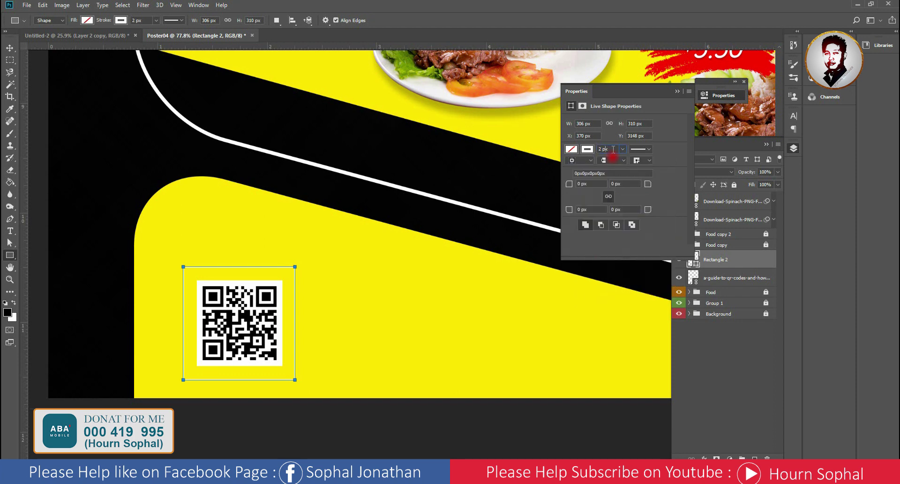
pyautogui.write('5')
pyautogui.click(642, 152)
# Make the frame's stroke dashed and set its align, cap and corner options
pyautogui.click(632, 173)
pyautogui.click(639, 150)
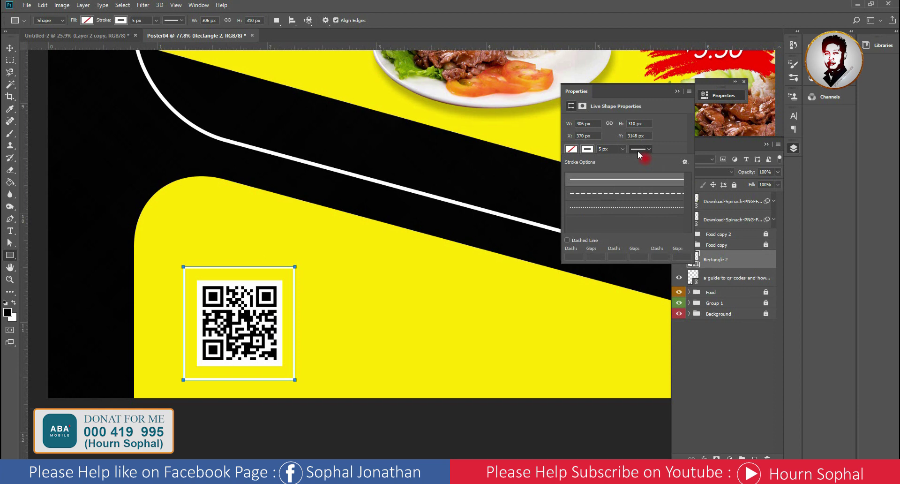
pyautogui.click(640, 193)
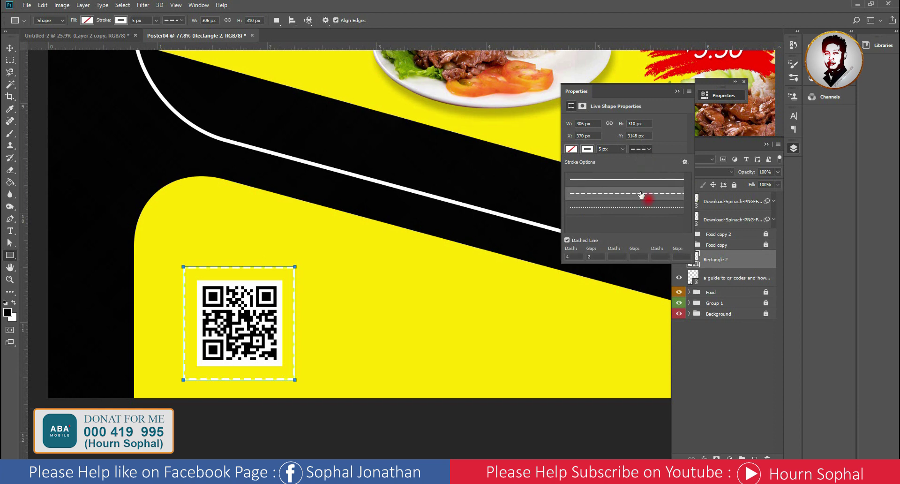
pyautogui.click(637, 160)
pyautogui.click(580, 161)
pyautogui.click(574, 183)
pyautogui.click(612, 160)
pyautogui.click(610, 177)
pyautogui.click(641, 161)
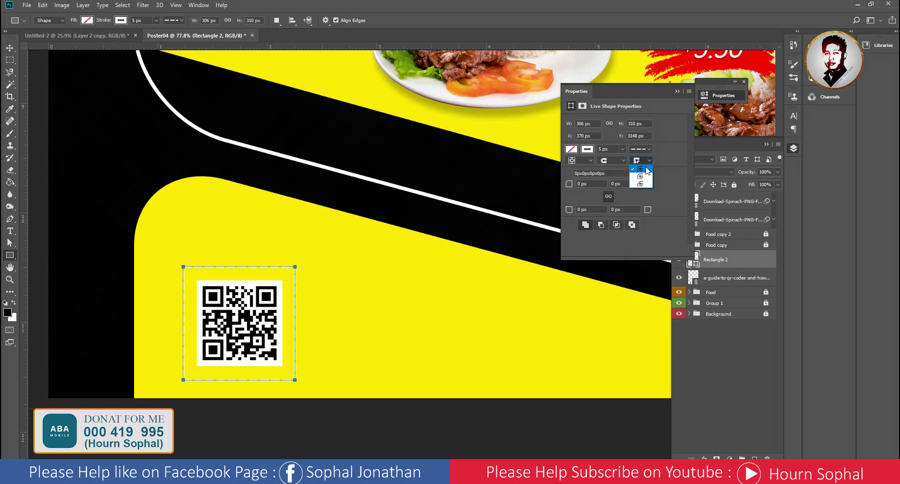
pyautogui.click(646, 170)
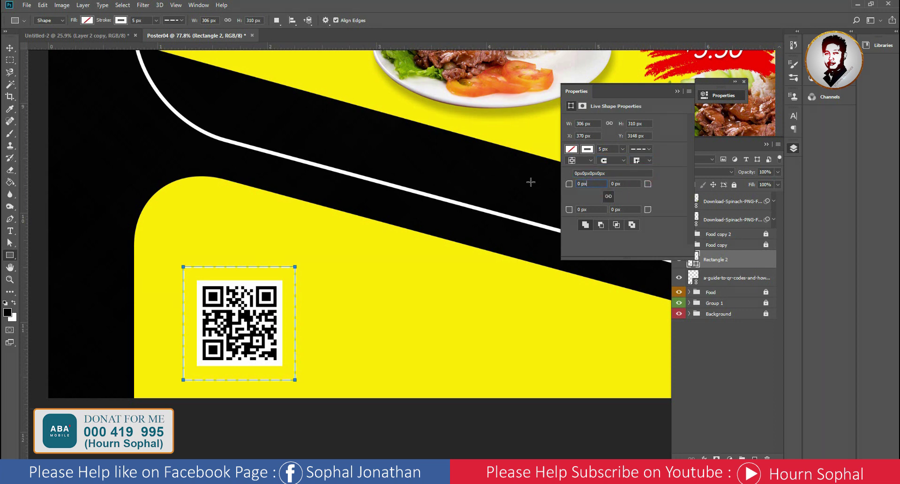
pyautogui.click(591, 183)
# Round all four frame corners to a 25 px radius
pyautogui.write('15')
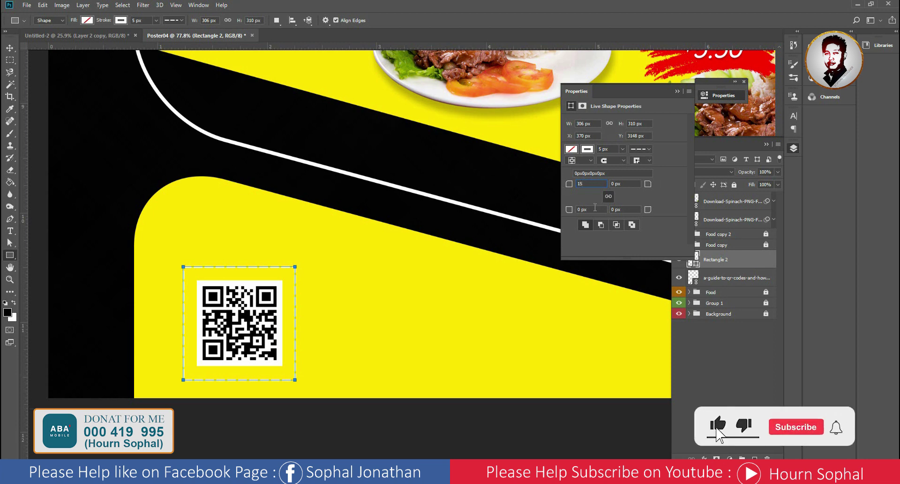
pyautogui.press('Return')
pyautogui.click(589, 183)
pyautogui.write('25')
pyautogui.press('Return')
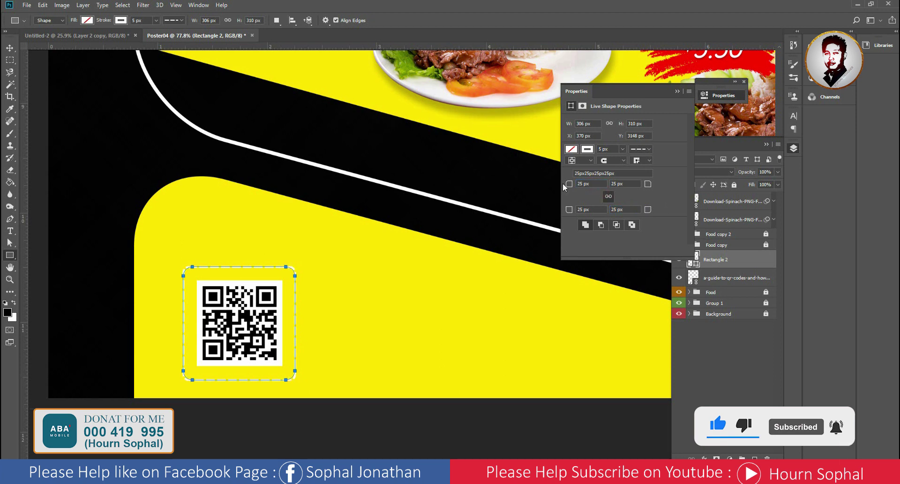
pyautogui.click(8, 46)
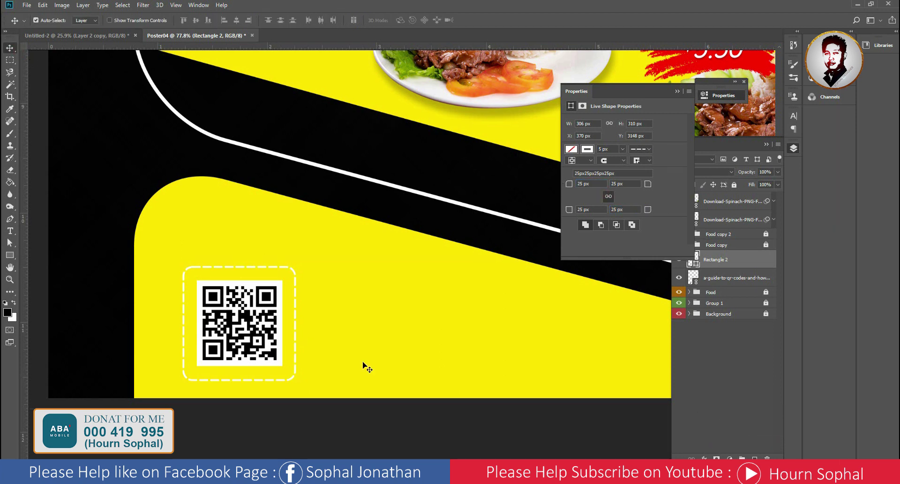
pyautogui.scroll(3, 220, 268)
pyautogui.scroll(2, 220, 268)
pyautogui.scroll(1, 220, 269)
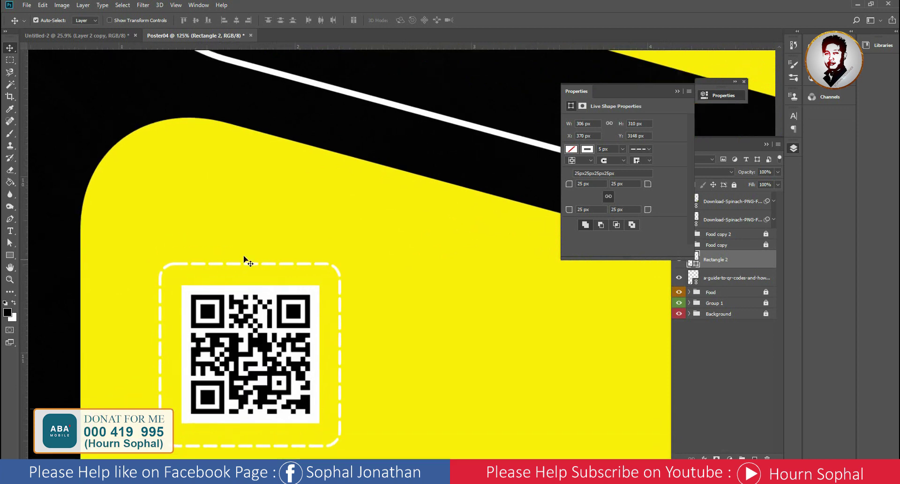
# Add the text 'SCan here' above the QR frame
pyautogui.scroll(2, 256, 265)
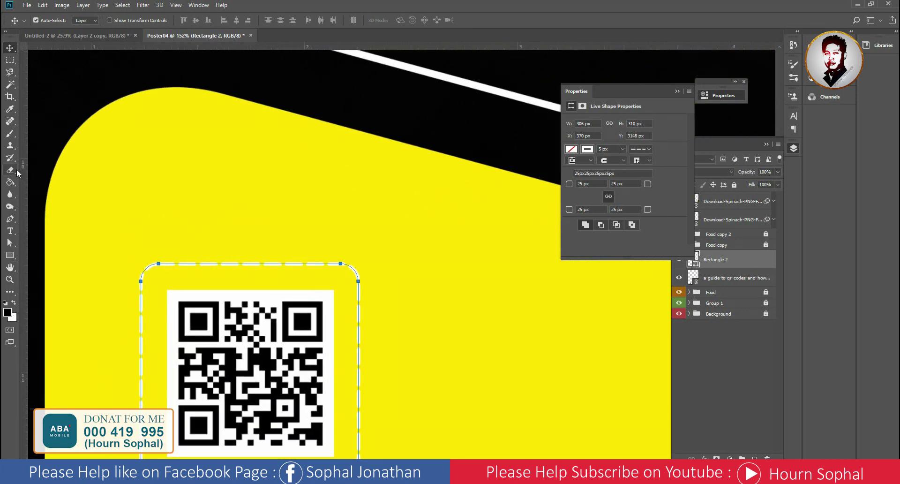
pyautogui.click(10, 230)
pyautogui.click(222, 217)
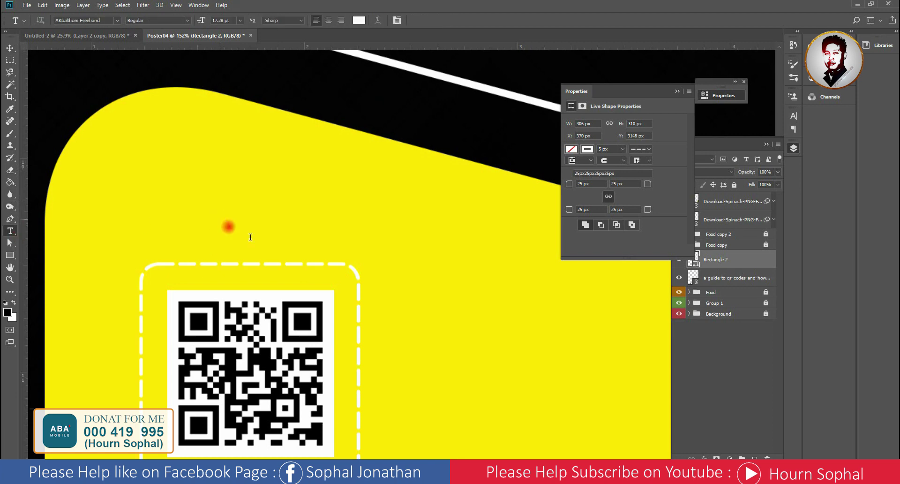
pyautogui.write('SCan here')
# Set the heading to All Caps in Arial Bold
pyautogui.hotkey('ctrl', 'a')
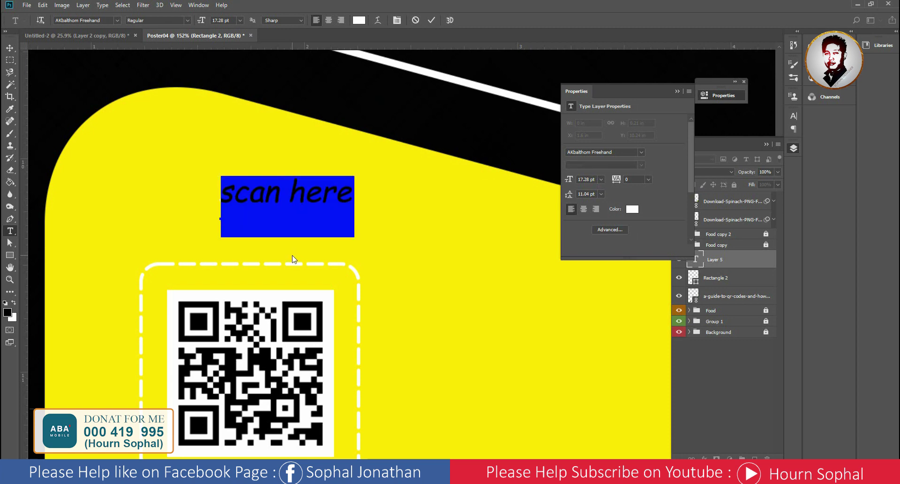
pyautogui.click(592, 227)
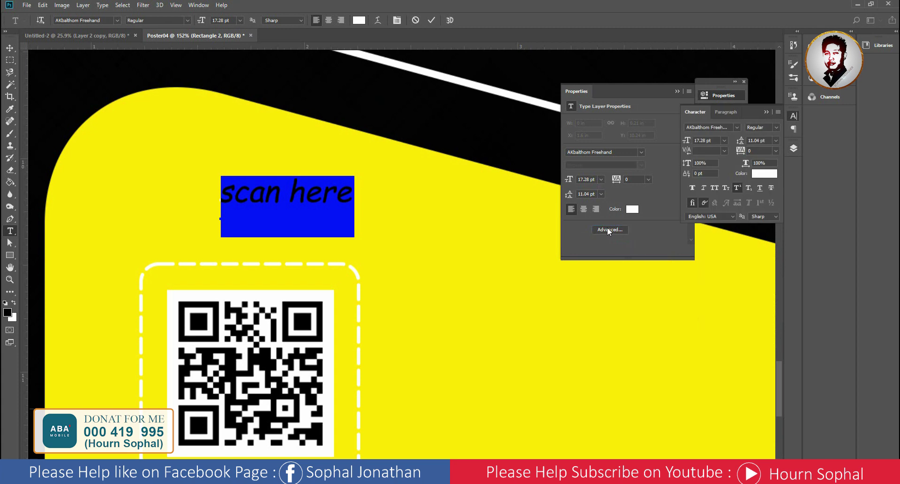
pyautogui.click(714, 190)
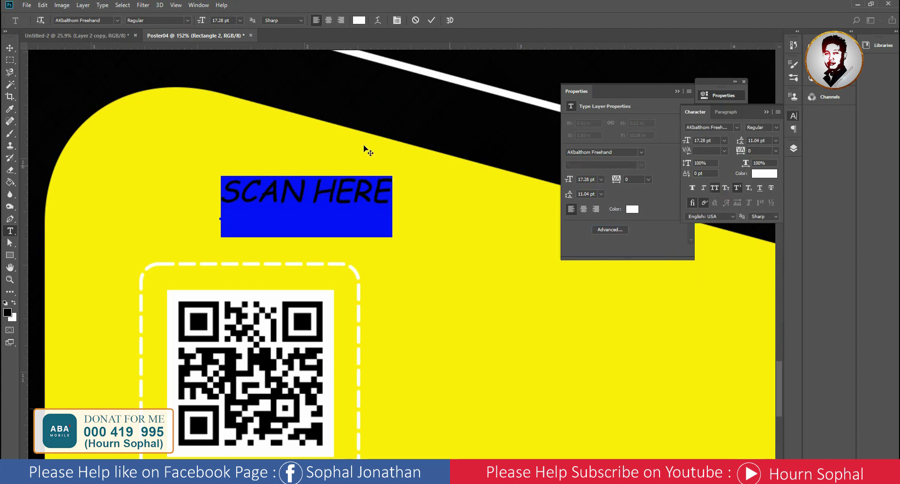
pyautogui.click(620, 152)
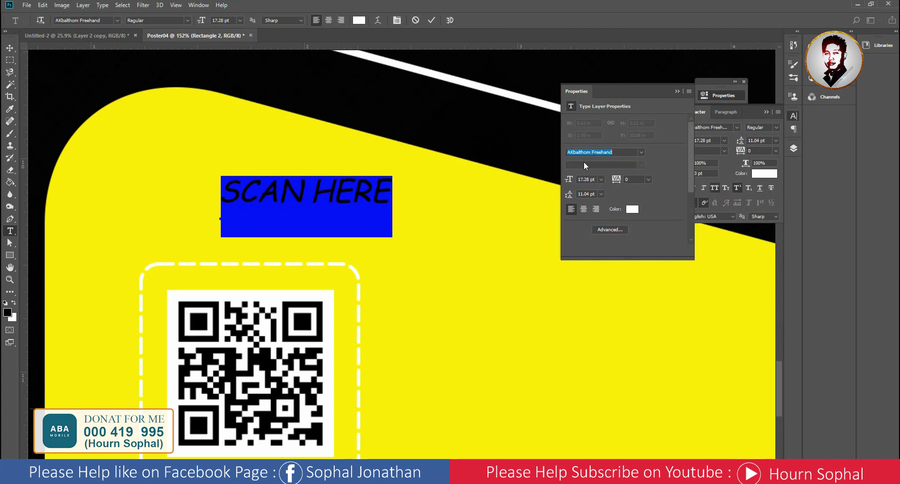
pyautogui.write('arial')
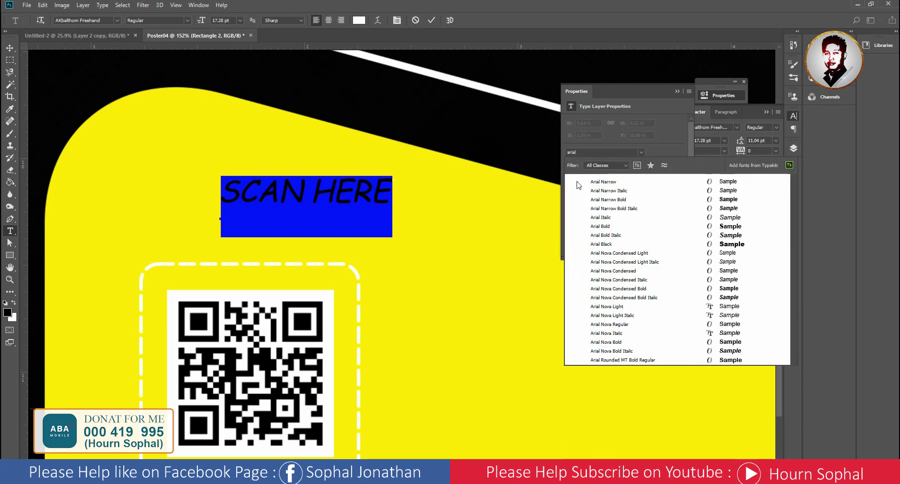
pyautogui.click(602, 226)
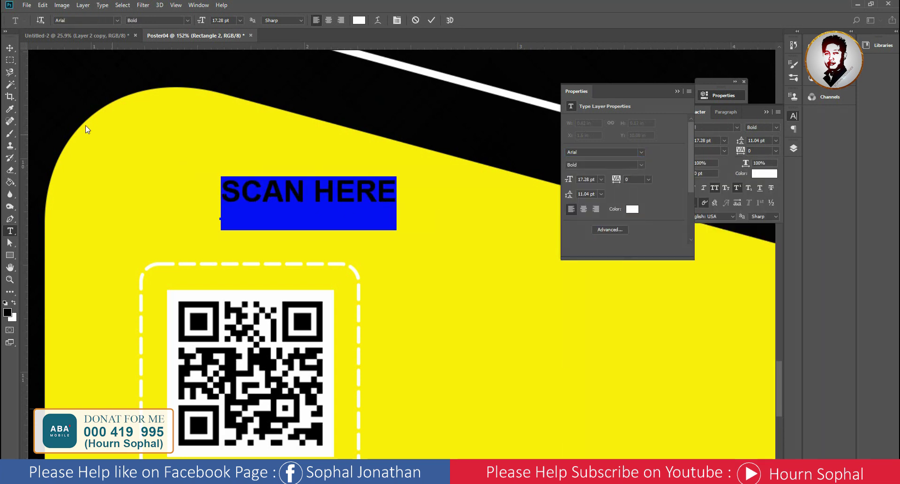
pyautogui.click(14, 52)
# Scale SCAN HERE to about 79% and place it on the frame's top edge
pyautogui.hotkey('ctrl', 't')
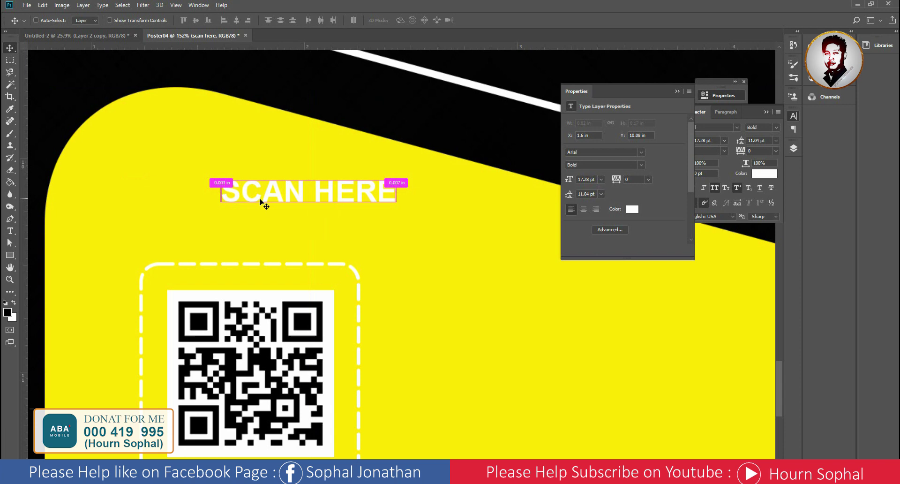
pyautogui.moveTo(395, 213)
pyautogui.mouseDown()
pyautogui.moveTo(356, 204)
pyautogui.moveTo(272, 259)
pyautogui.moveTo(283, 271)
pyautogui.mouseUp()
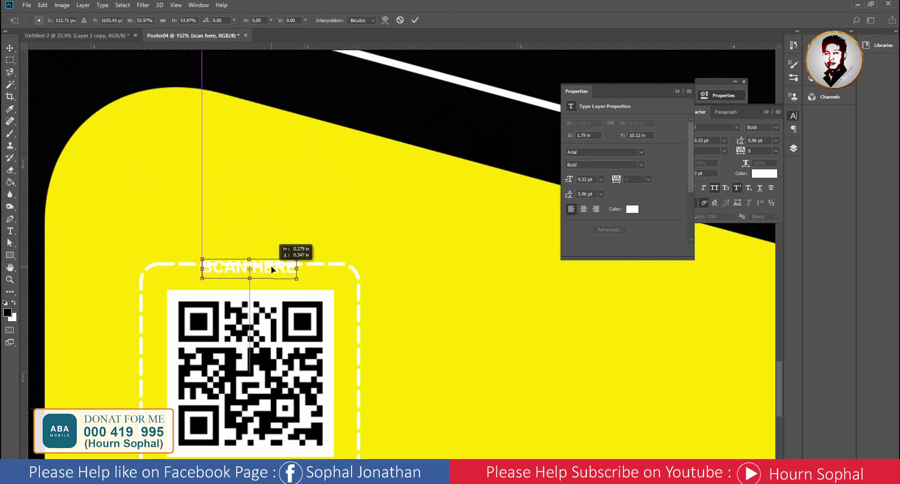
pyautogui.moveTo(296, 277); pyautogui.dragTo(318, 287)
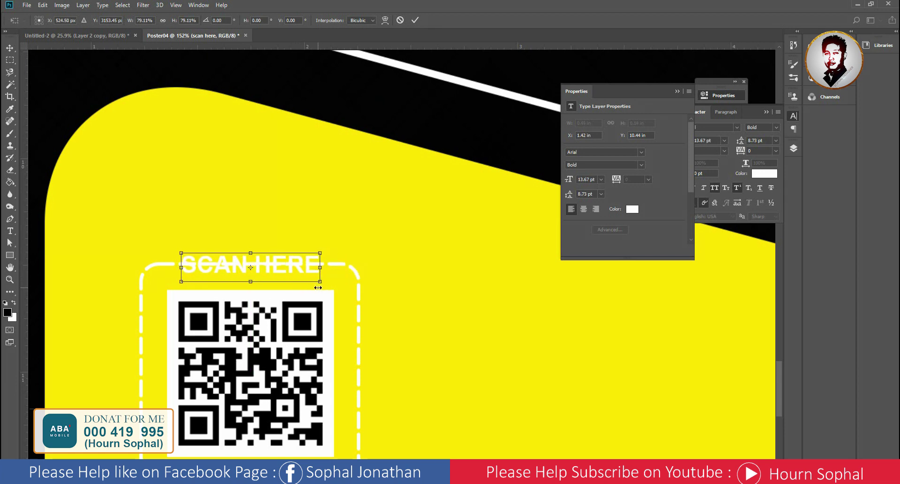
pyautogui.press('Return')
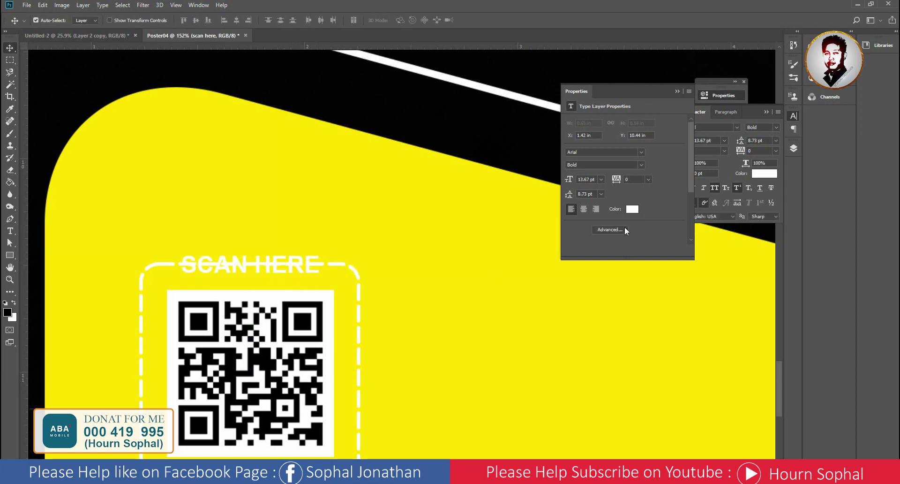
pyautogui.click(631, 208)
# Make the SCAN HERE text #000000 and the Rectangle 2 dashed stroke black
pyautogui.write('000000')
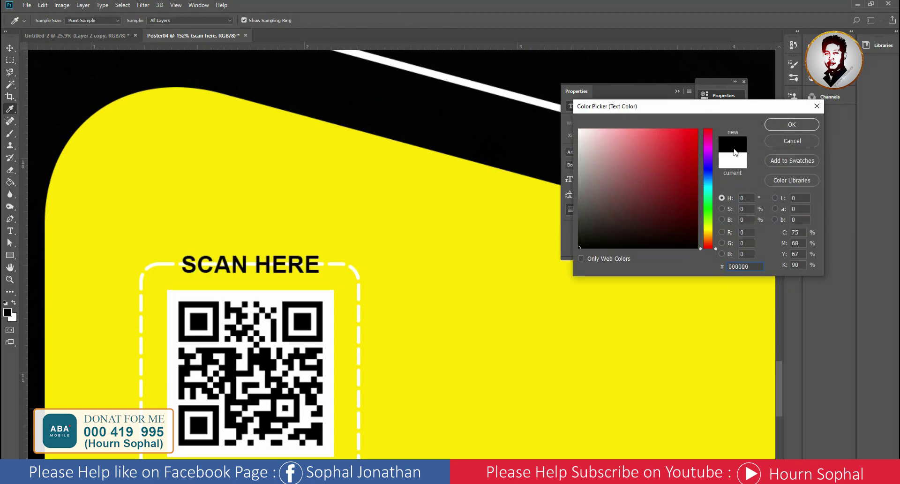
pyautogui.click(782, 131)
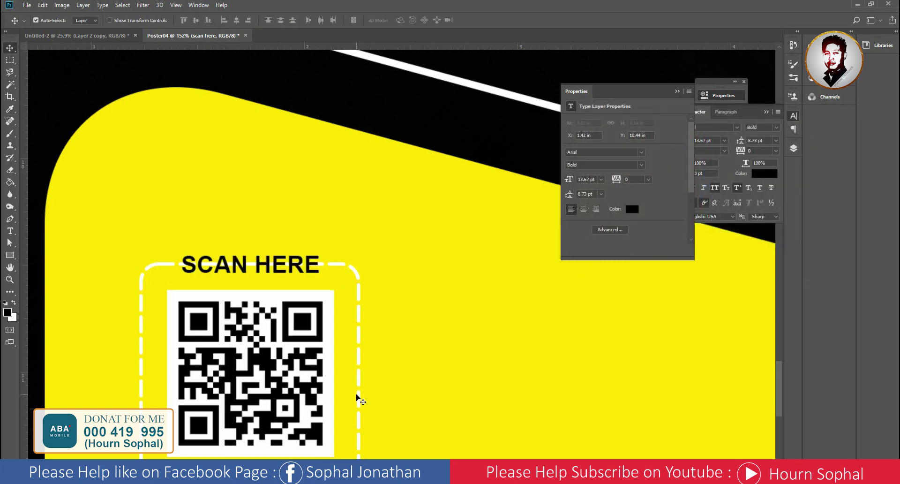
pyautogui.click(360, 407)
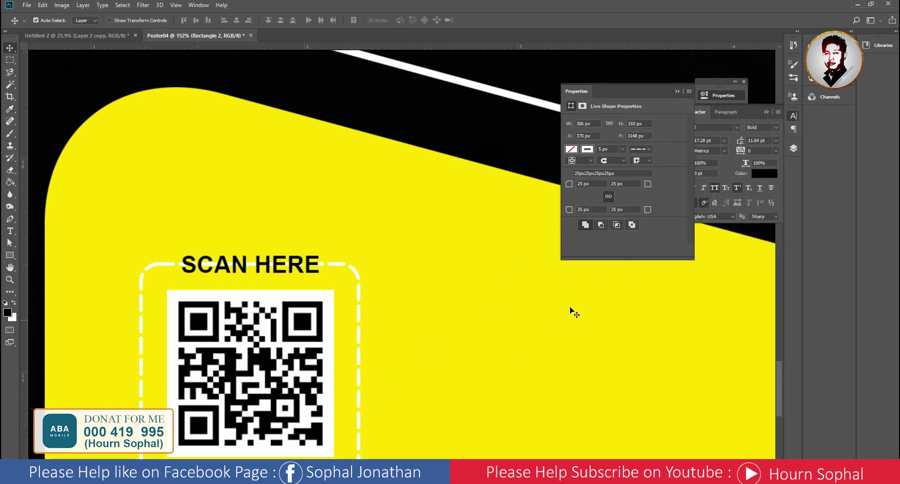
pyautogui.click(587, 149)
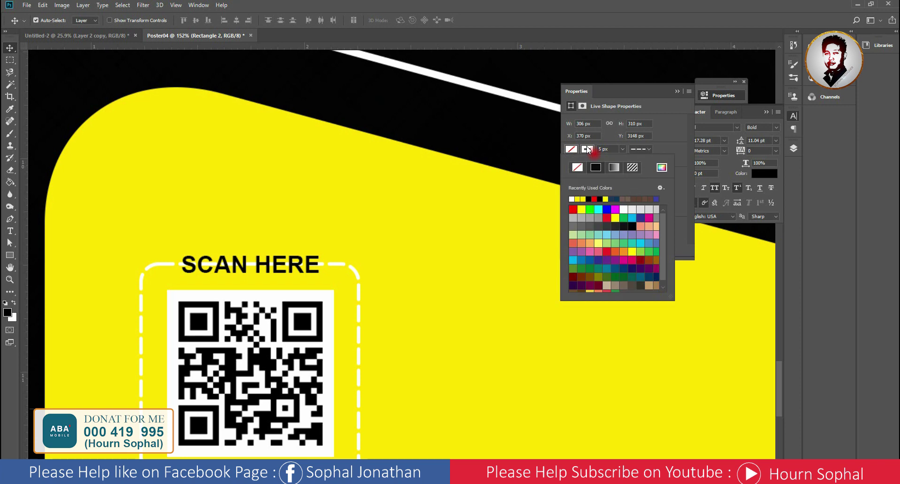
pyautogui.click(793, 149)
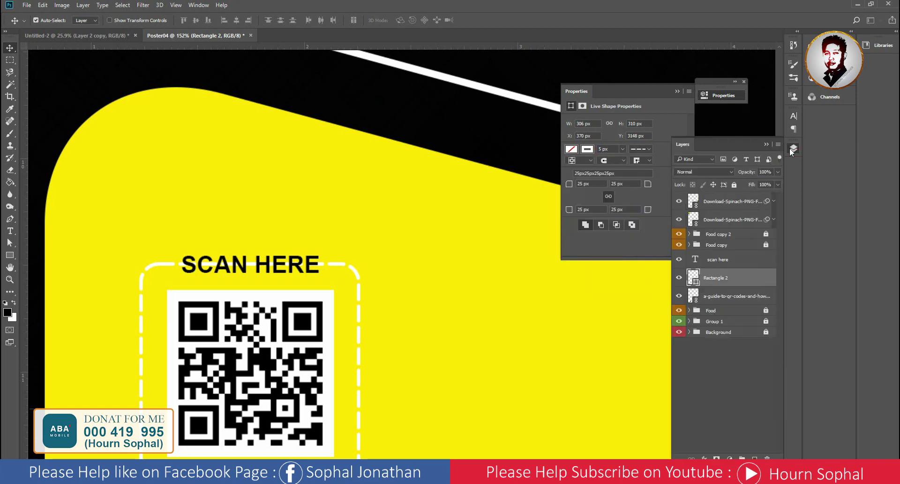
pyautogui.click(679, 278)
pyautogui.click(588, 149)
pyautogui.click(601, 200)
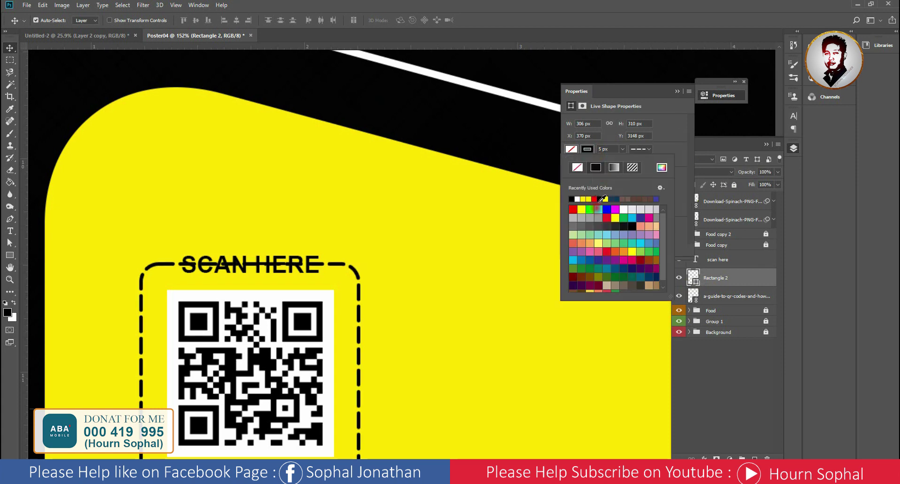
pyautogui.click(44, 93)
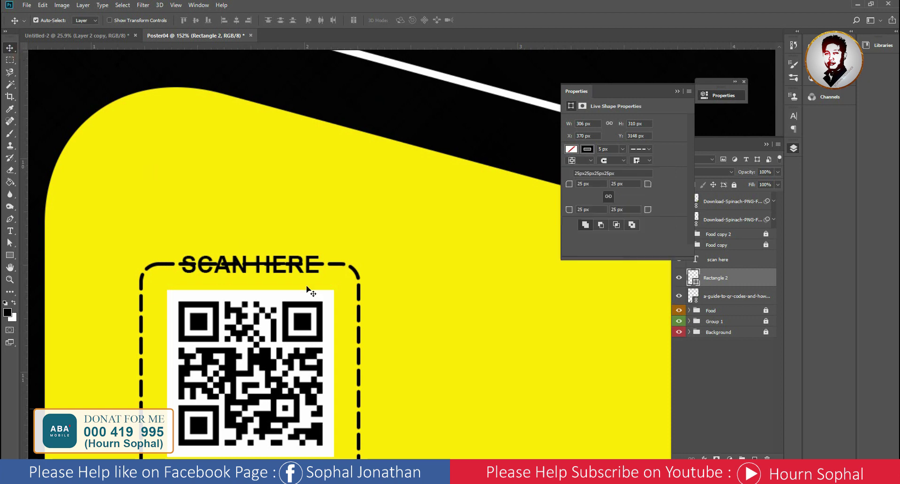
# Rasterize the Rectangle 2 frame layer
pyautogui.rightClick(740, 328)
pyautogui.click(727, 282)
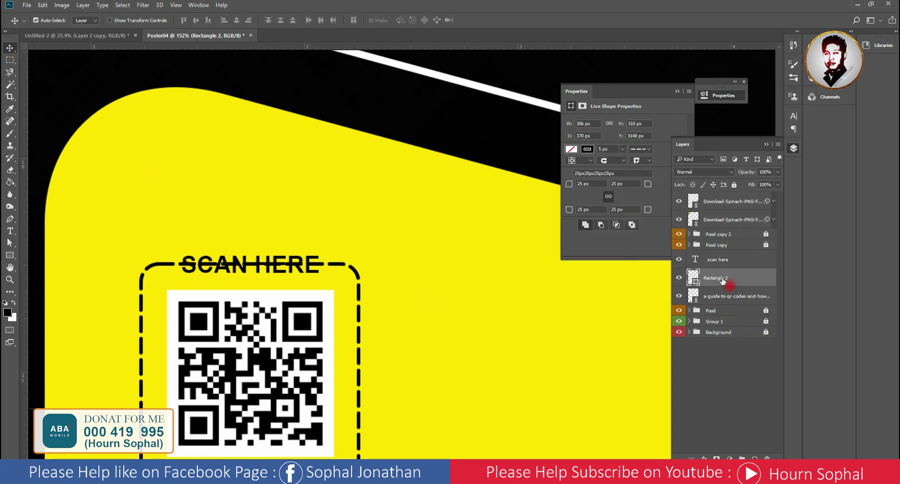
pyautogui.rightClick(728, 282)
pyautogui.click(758, 185)
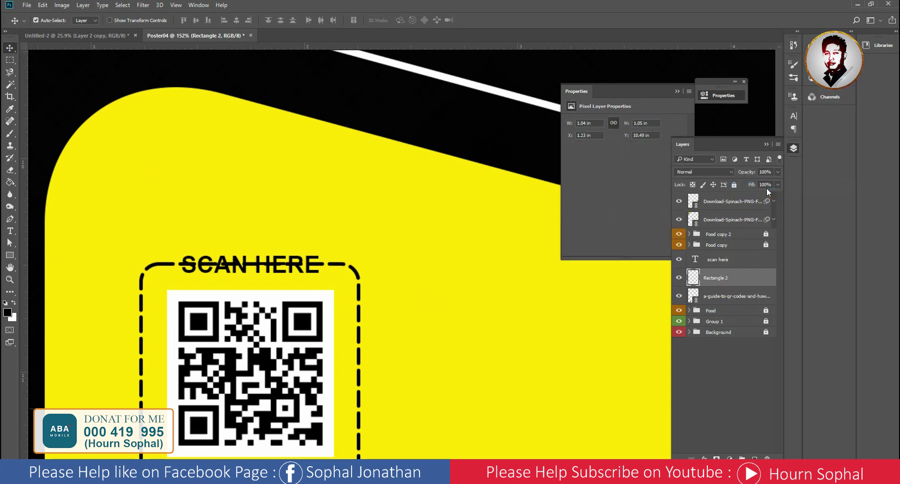
pyautogui.click(10, 60)
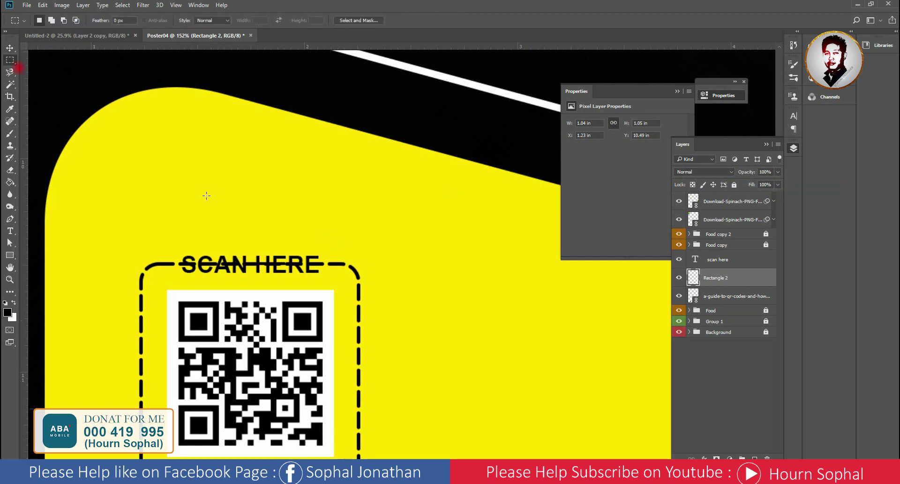
# Erase the dashed frame line behind SCAN HERE and clear the selection
pyautogui.moveTo(173, 245); pyautogui.dragTo(327, 281)
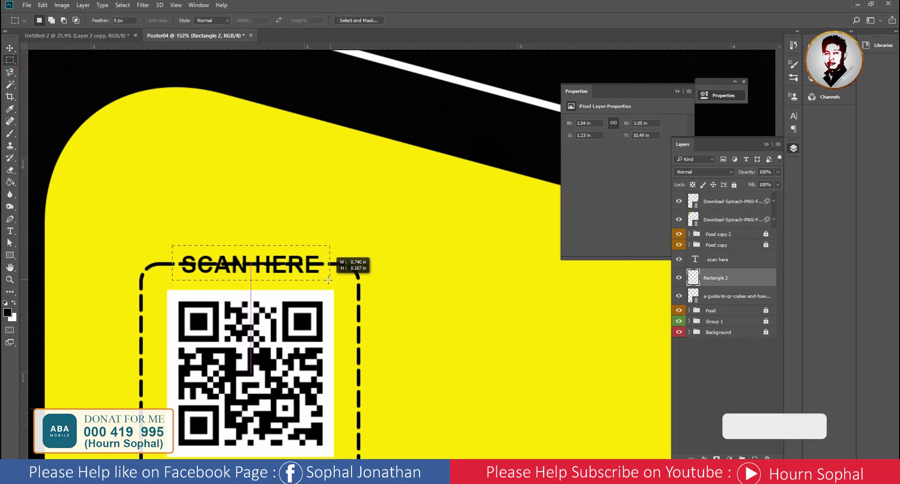
pyautogui.moveTo(327, 282); pyautogui.dragTo(326, 286)
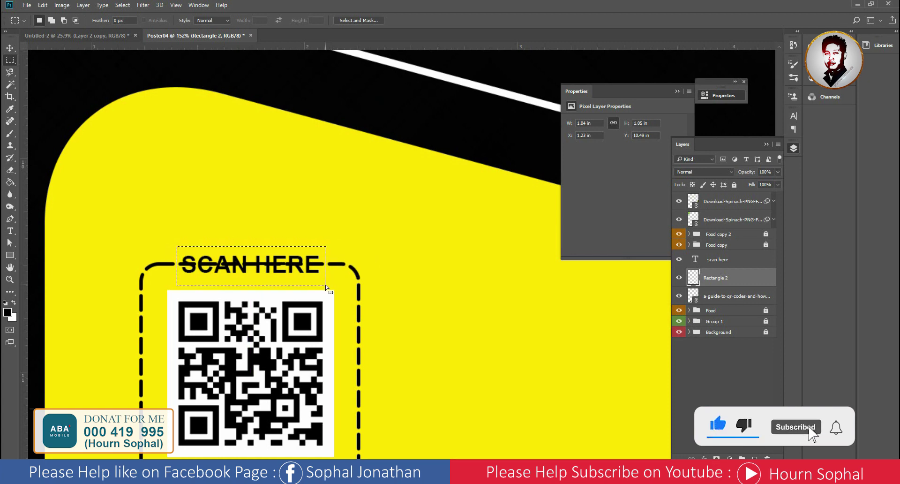
pyautogui.press('Delete')
pyautogui.hotkey('ctrl', 'd')
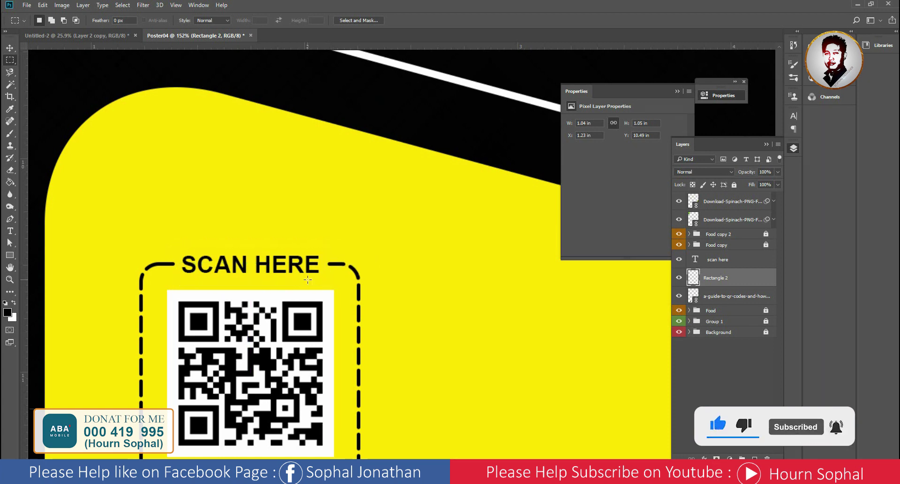
# Select the SCAN HERE text, Rectangle 2 and QR code layers together
pyautogui.press('v')
pyautogui.scroll(1, 291, 278)
pyautogui.scroll(-2, 289, 278)
pyautogui.scroll(-2, 288, 277)
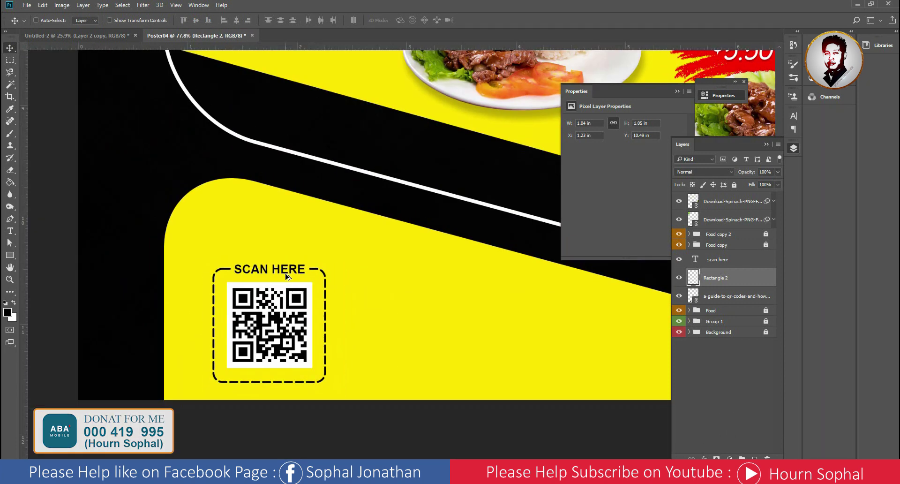
pyautogui.scroll(1, 286, 275)
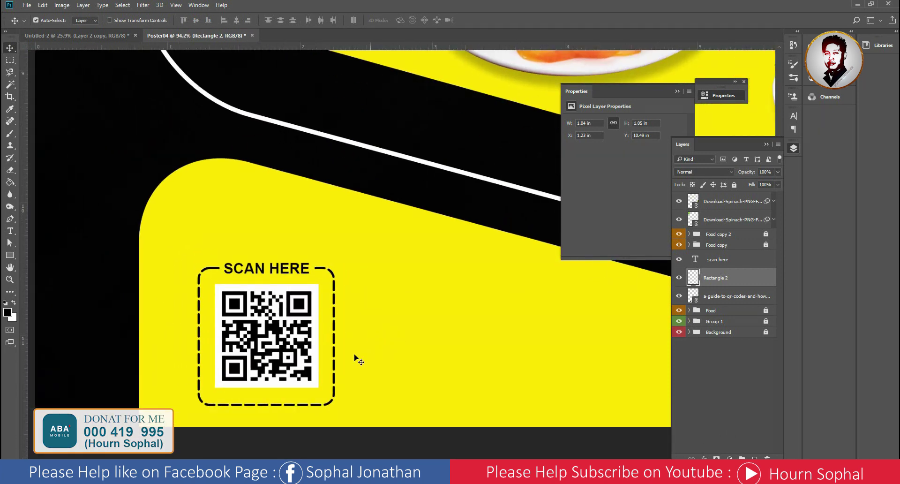
pyautogui.click(309, 369)
pyautogui.scroll(-1, 287, 327)
pyautogui.scroll(-1, 277, 314)
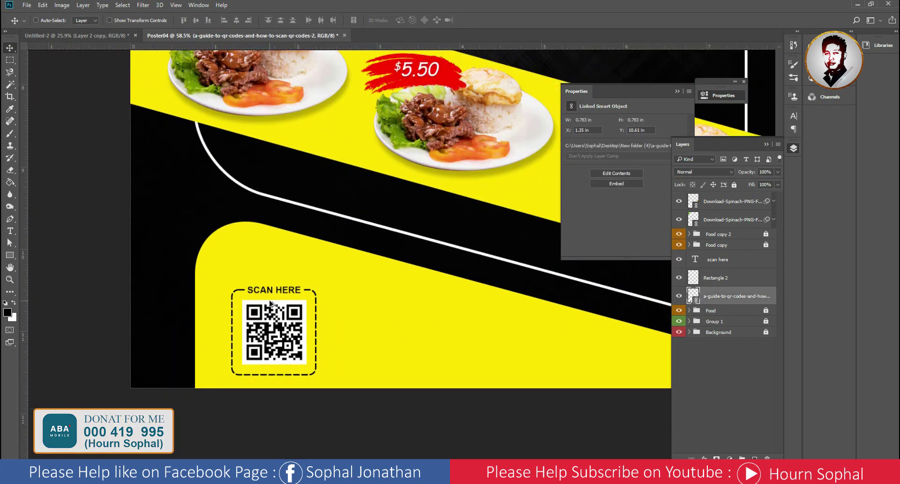
pyautogui.moveTo(236, 281); pyautogui.dragTo(331, 372)
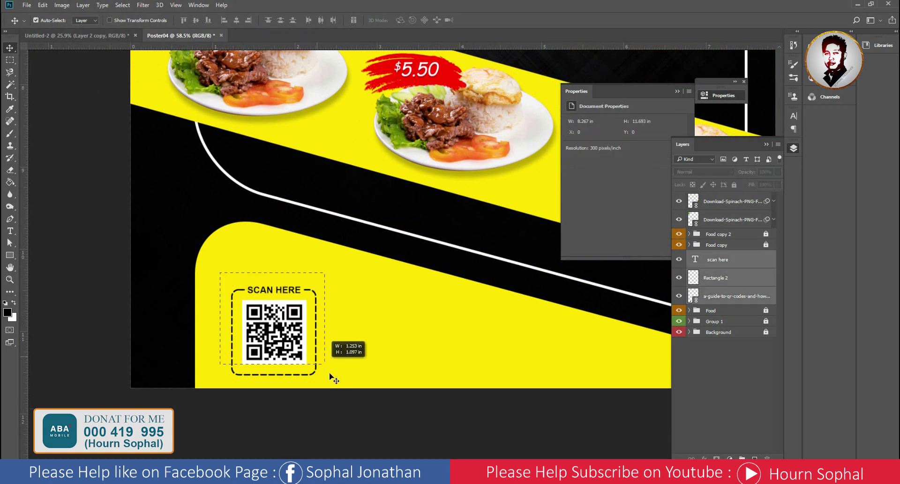
# Group the heading, frame and QR code into Group 2 and lock it
pyautogui.rightClick(727, 264)
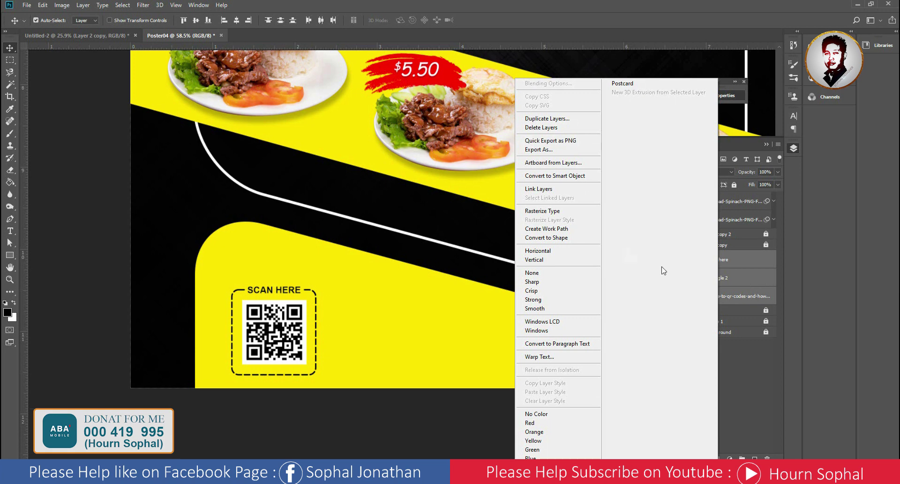
pyautogui.click(751, 287)
pyautogui.rightClick(767, 259)
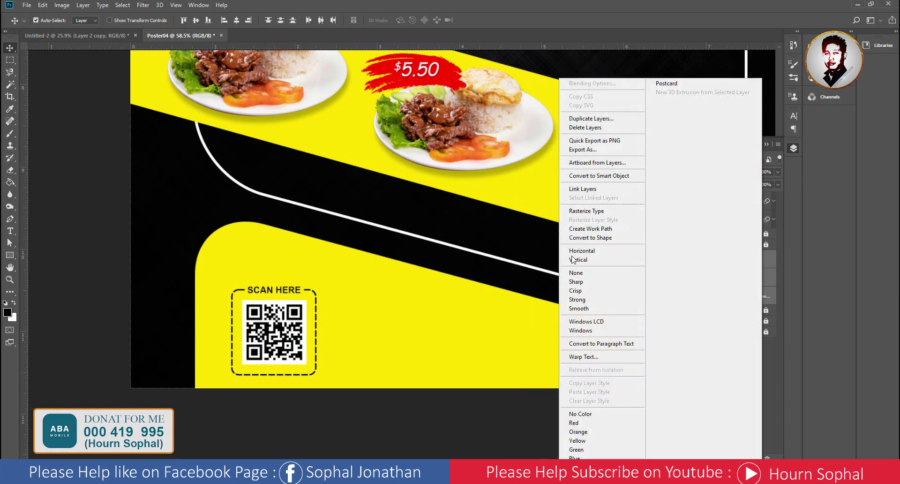
pyautogui.click(769, 272)
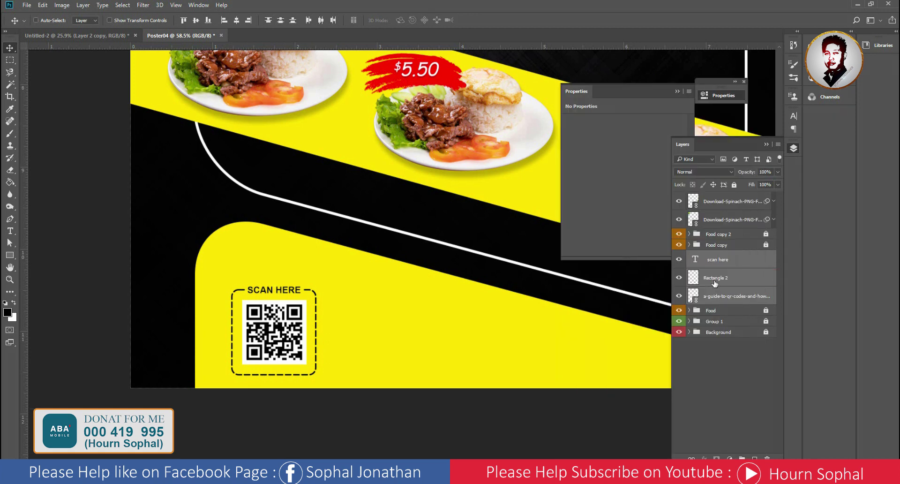
pyautogui.hotkey('ctrl', 'g')
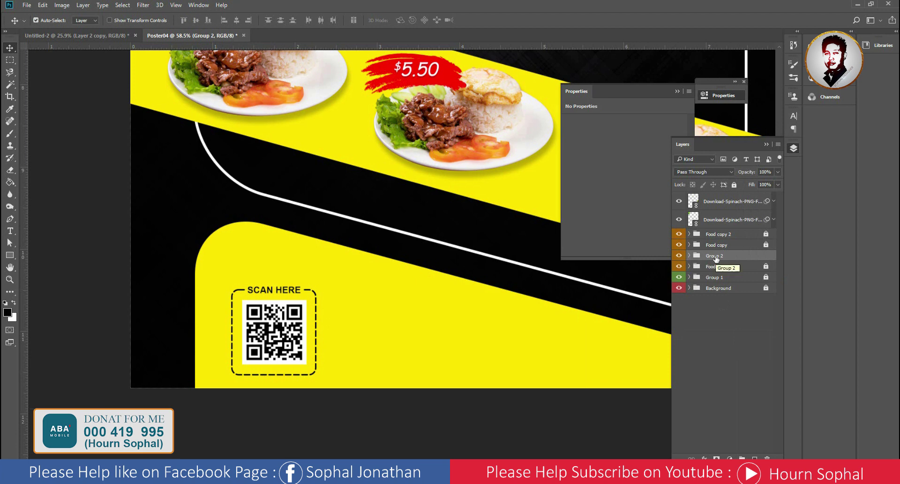
pyautogui.click(734, 184)
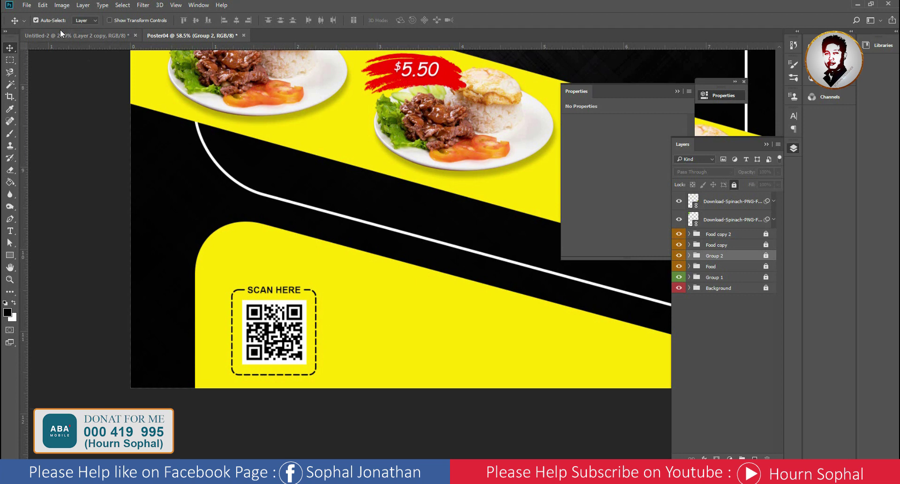
# Set the Move tool's Auto-Select to pick whole groups
pyautogui.click(93, 20)
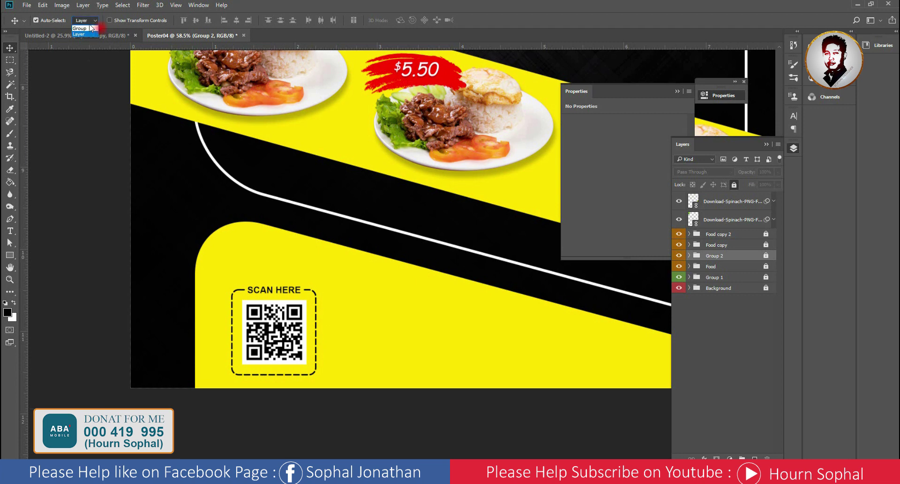
pyautogui.click(331, 350)
pyautogui.moveTo(518, 357); pyautogui.dragTo(445, 327)
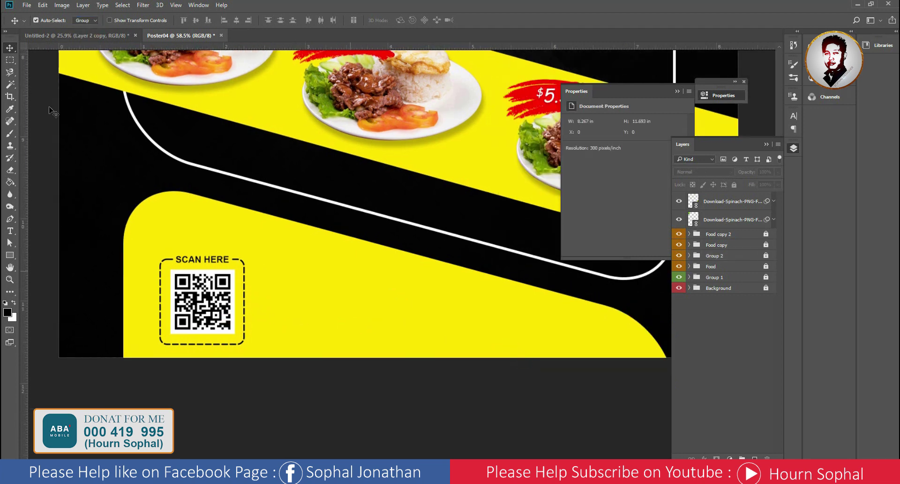
pyautogui.click(27, 6)
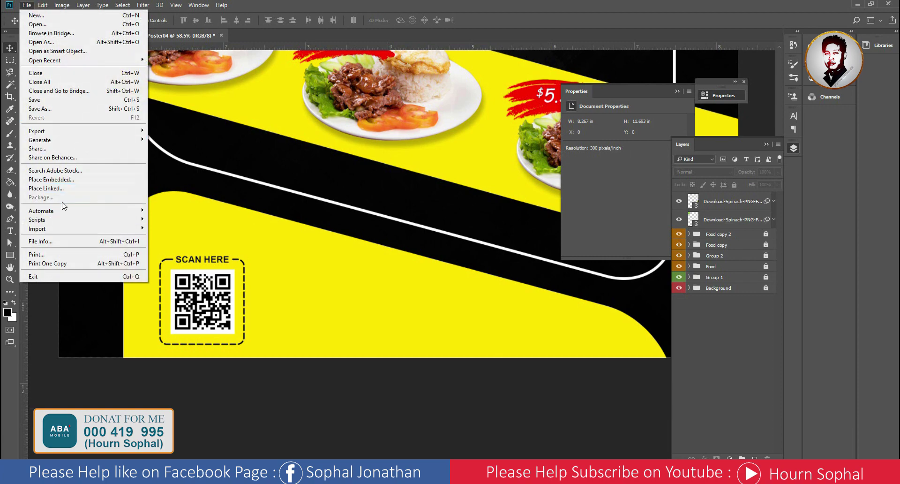
pyautogui.click(62, 190)
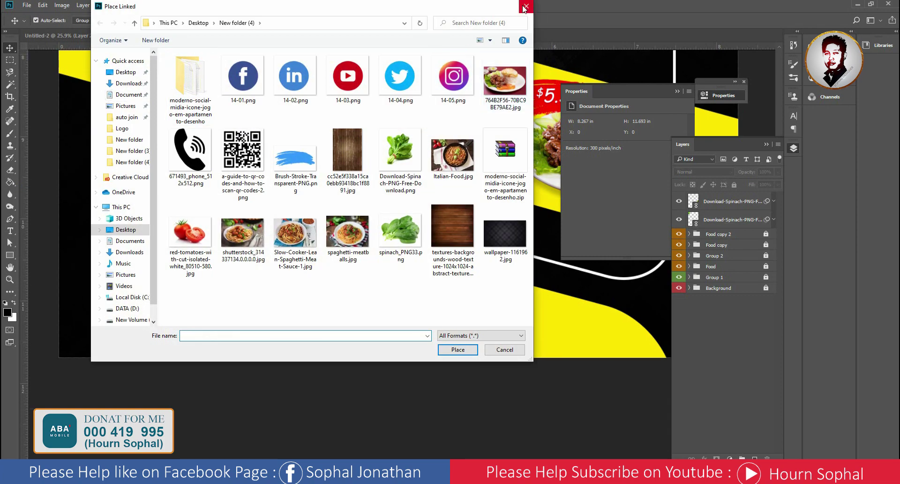
pyautogui.click(525, 6)
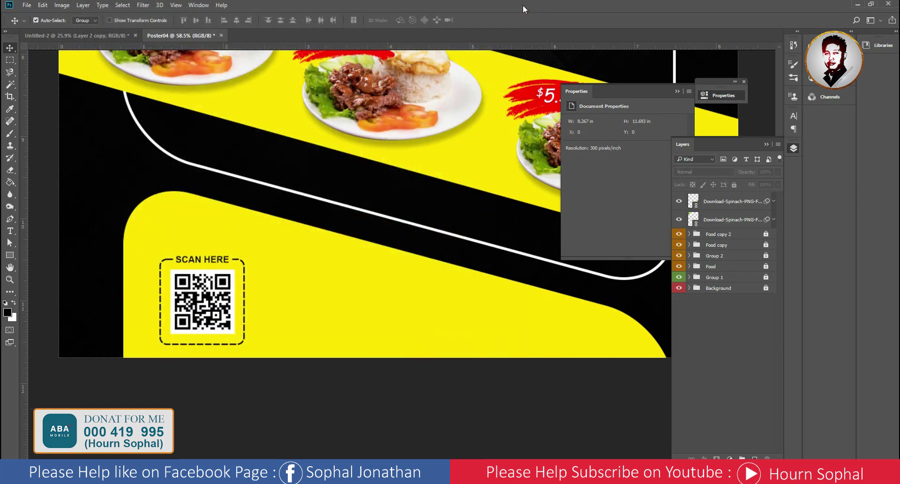
pyautogui.click(29, 6)
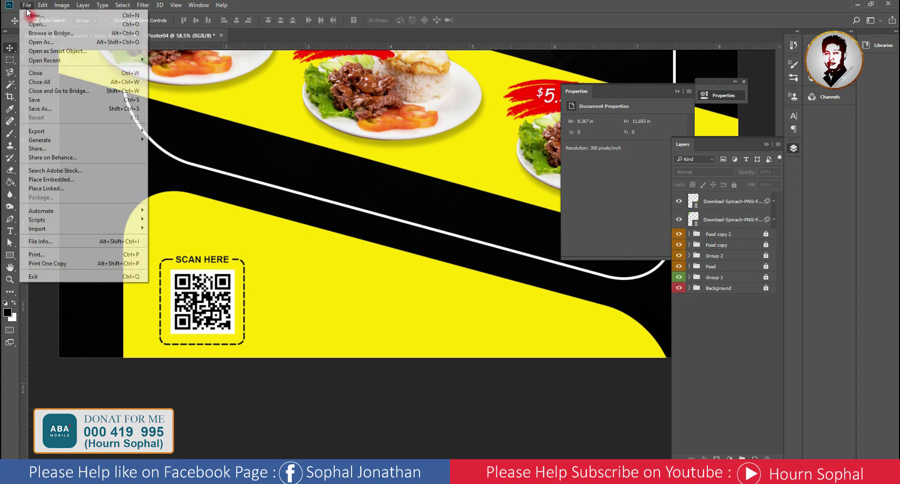
pyautogui.click(69, 188)
pyautogui.click(242, 77)
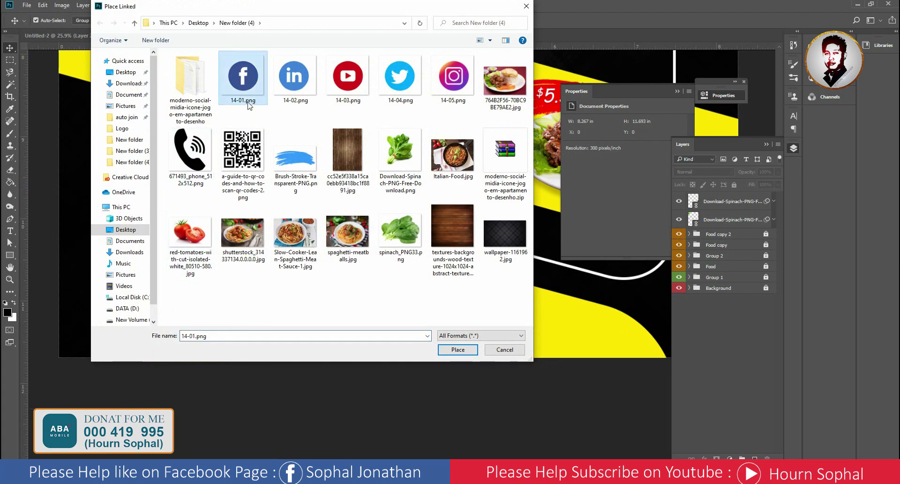
pyautogui.click(496, 350)
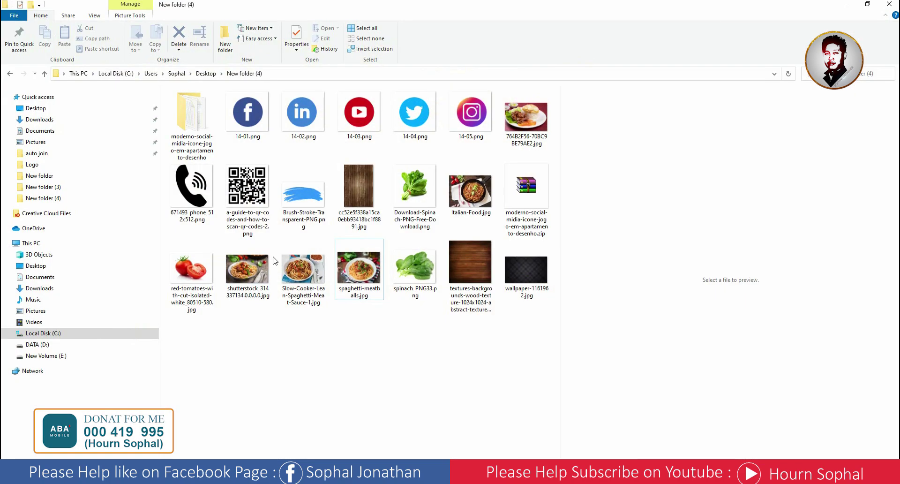
pyautogui.press('Left')
pyautogui.press('Left')
pyautogui.press('Left')
# Drag icon files 14-01.png to 14-05.png from File Explorer onto the poster canvas
pyautogui.keyDown('shift'); pyautogui.click(471, 113); pyautogui.keyUp('shift')
pyautogui.moveTo(471, 113); pyautogui.dragTo(412, 438)
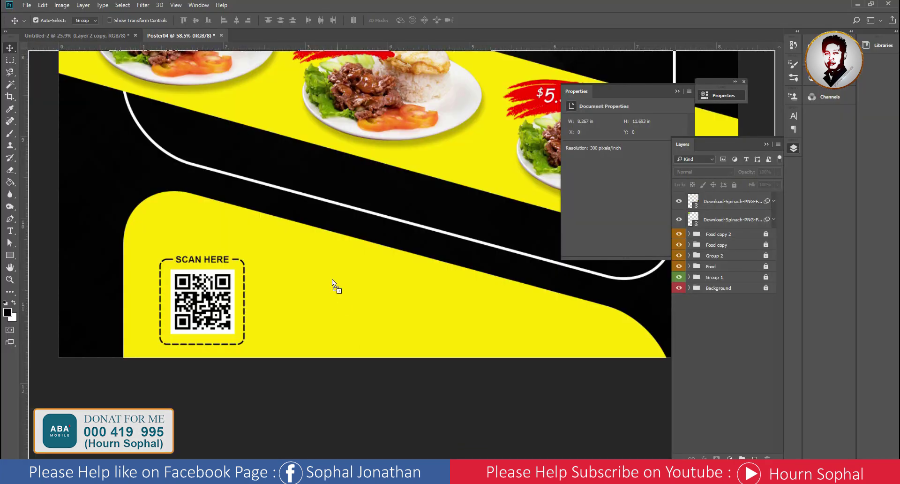
pyautogui.moveTo(412, 438); pyautogui.dragTo(327, 280)
pyautogui.press('Return')
pyautogui.press('Return')
pyautogui.press('Return')
pyautogui.press('Return')
pyautogui.press('Return')
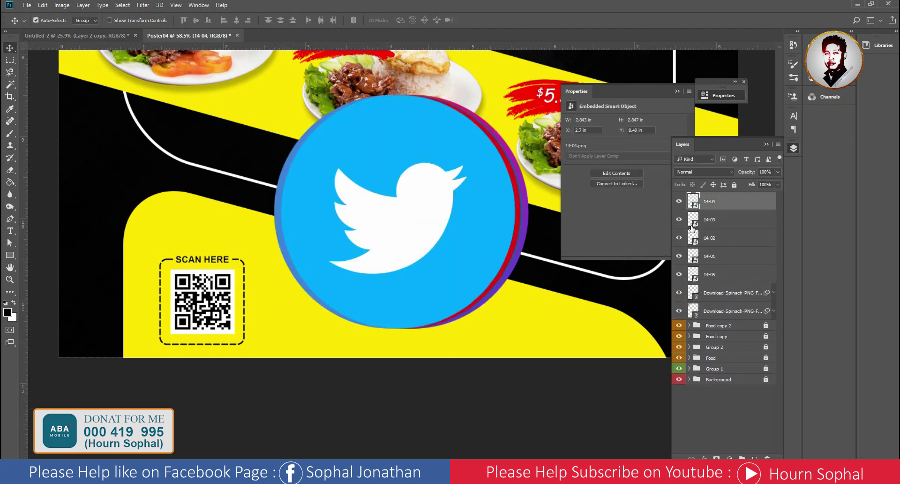
# Select icon layers 14-01 to 14-05 and start Group from Layers
pyautogui.keyDown('shift'); pyautogui.click(730, 281); pyautogui.keyUp('shift')
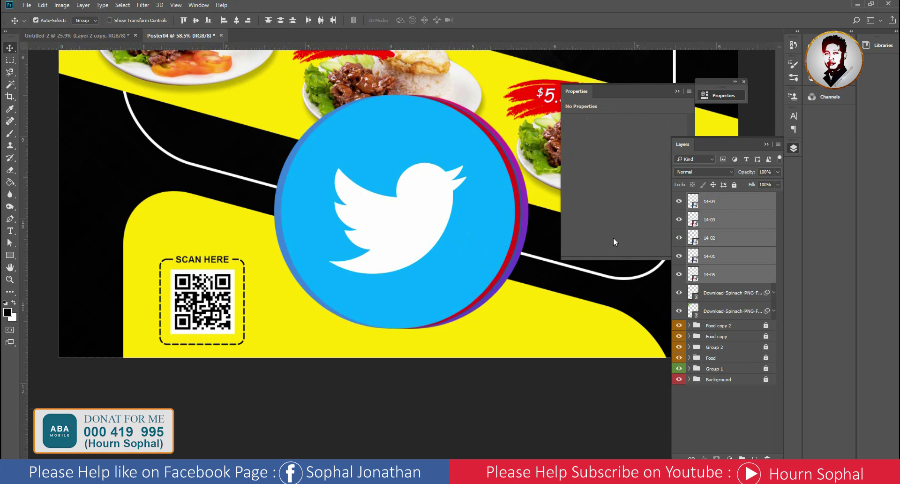
pyautogui.rightClick(741, 238)
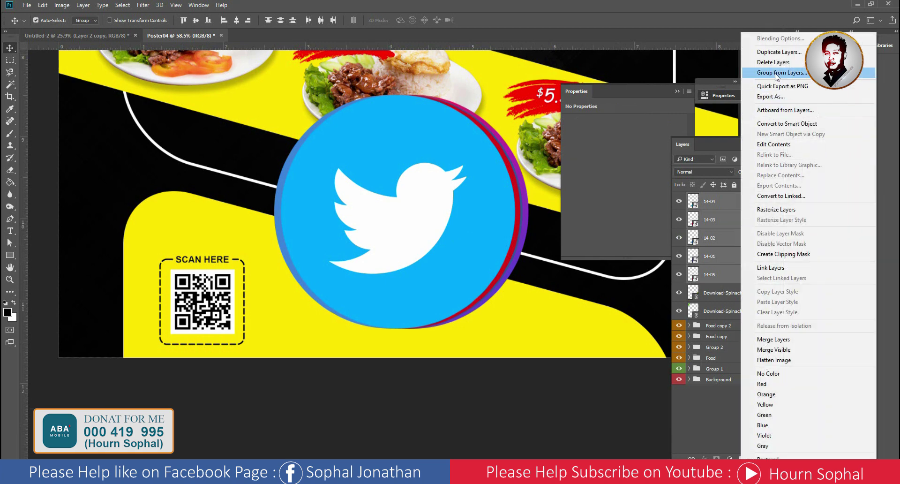
pyautogui.click(777, 73)
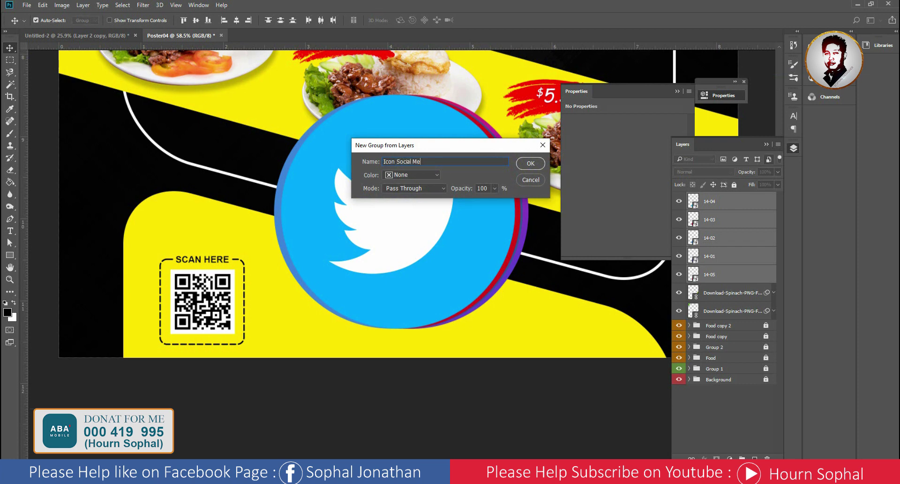
# Name the icon group 'Icon Social Media' and scale it to about 15% beside the QR code
pyautogui.write('a')
pyautogui.press('Return')
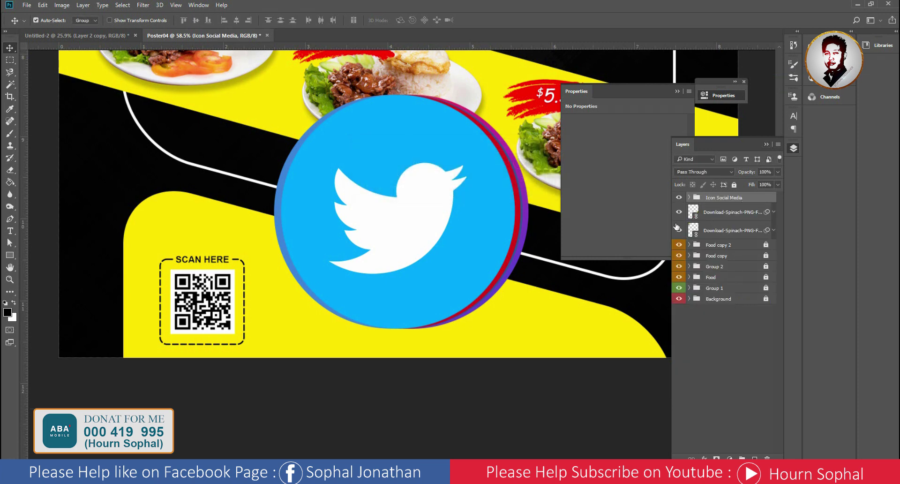
pyautogui.click(44, 6)
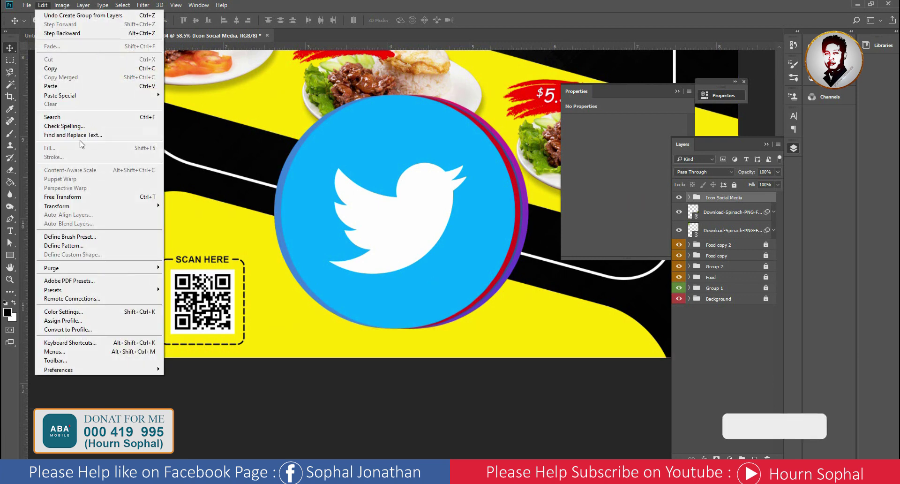
pyautogui.click(78, 197)
pyautogui.moveTo(527, 328)
pyautogui.mouseDown()
pyautogui.moveTo(415, 232)
pyautogui.moveTo(367, 279)
pyautogui.moveTo(308, 303)
pyautogui.moveTo(322, 310)
pyautogui.mouseUp()
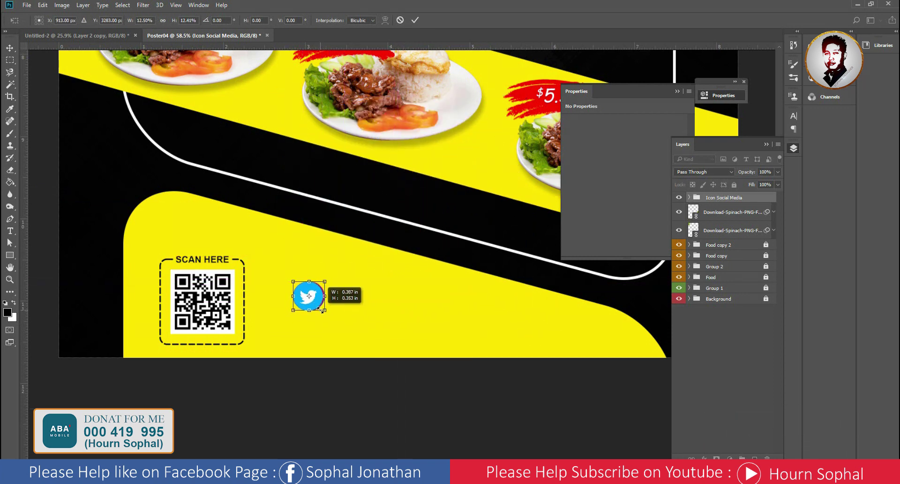
pyautogui.press('Return')
pyautogui.scroll(3, 346, 313)
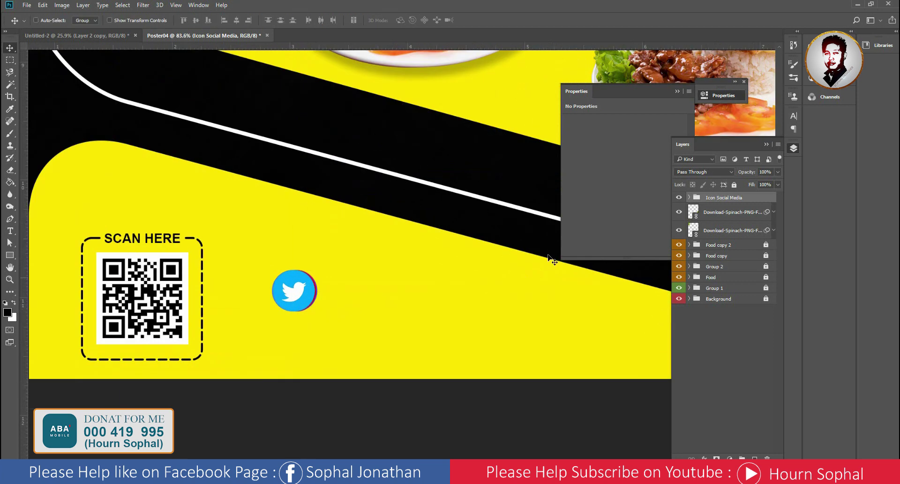
# With Auto-Select on Layer, arrange Facebook, YouTube, LinkedIn, Twitter and Instagram in a row
pyautogui.click(85, 21)
pyautogui.click(79, 35)
pyautogui.moveTo(288, 300); pyautogui.dragTo(389, 300)
pyautogui.moveTo(296, 300)
pyautogui.mouseDown()
pyautogui.moveTo(520, 300)
pyautogui.moveTo(256, 294)
pyautogui.moveTo(496, 302)
pyautogui.moveTo(484, 303)
pyautogui.mouseUp()
pyautogui.moveTo(400, 293); pyautogui.dragTo(282, 293)
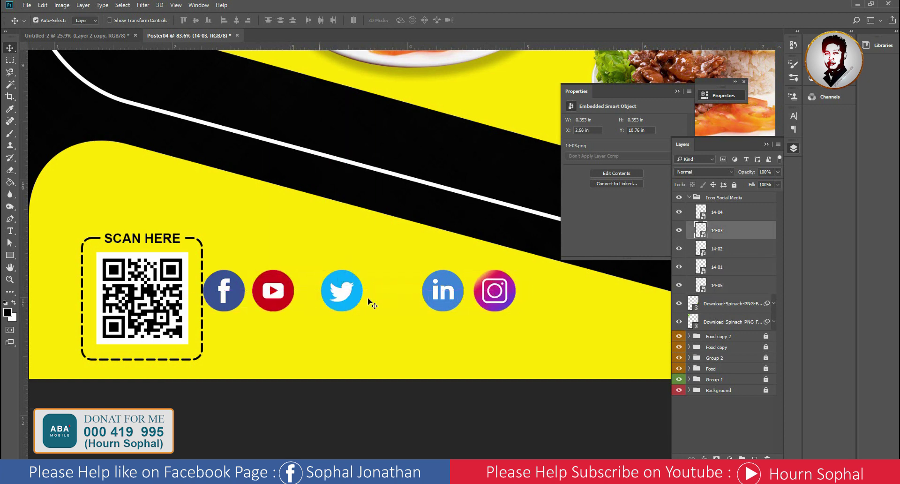
pyautogui.moveTo(430, 300); pyautogui.dragTo(323, 297)
pyautogui.moveTo(345, 298); pyautogui.dragTo(375, 296)
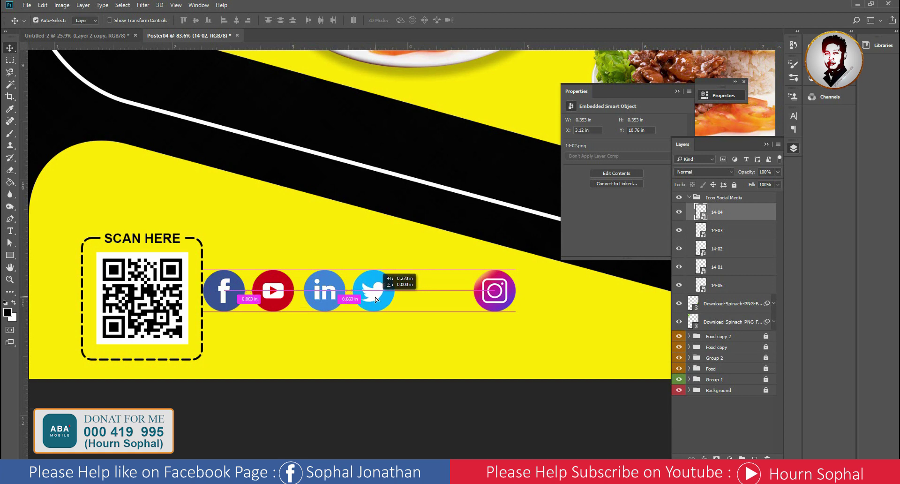
pyautogui.moveTo(495, 293); pyautogui.dragTo(426, 293)
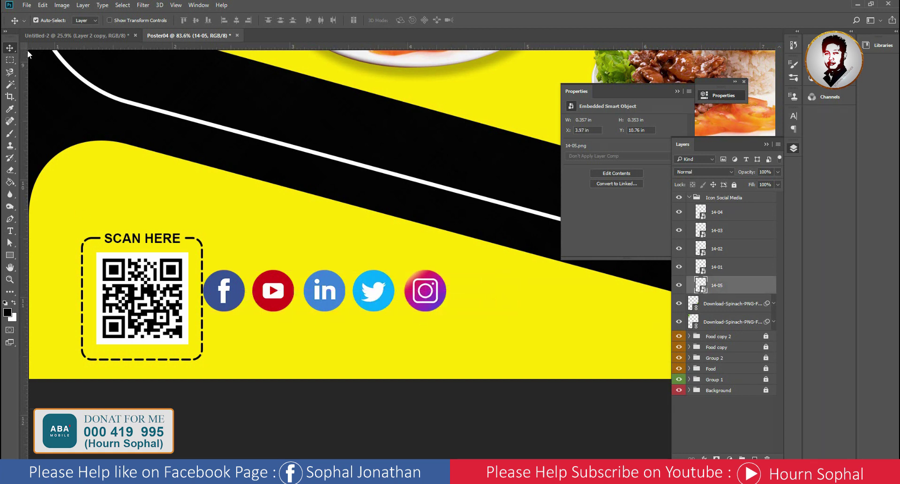
# Set Auto-Select back to Group and position the icon row beside the QR code
pyautogui.click(87, 28)
pyautogui.click(199, 152)
pyautogui.moveTo(277, 304); pyautogui.dragTo(313, 300)
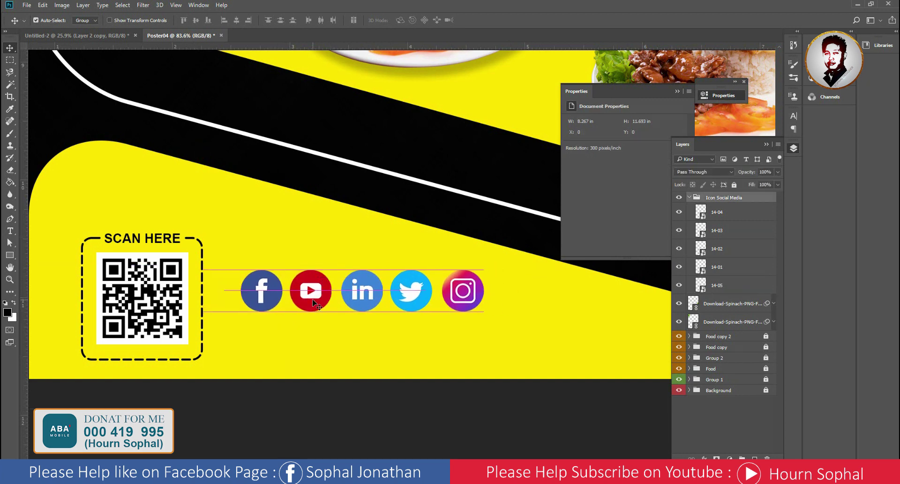
pyautogui.moveTo(445, 296)
pyautogui.mouseDown()
pyautogui.moveTo(453, 299)
pyautogui.moveTo(418, 318)
pyautogui.mouseUp()
pyautogui.hotkey('ctrl', 't')
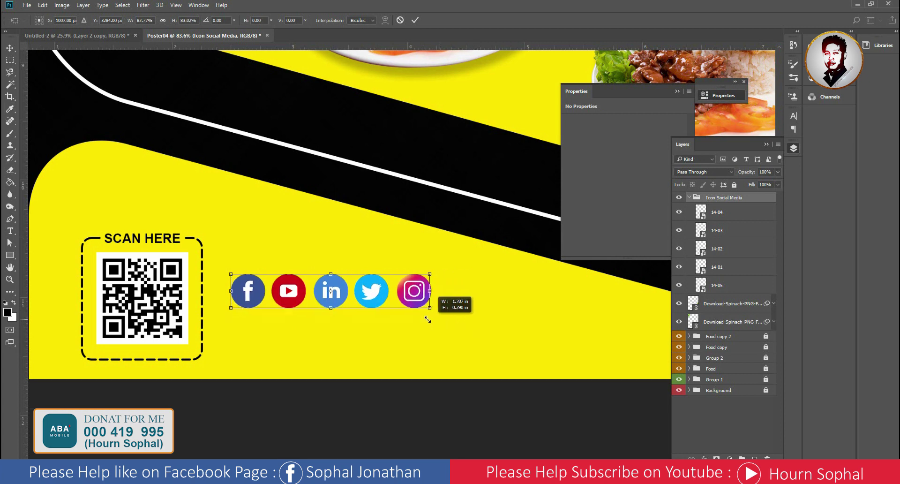
pyautogui.moveTo(396, 300)
pyautogui.mouseDown()
pyautogui.moveTo(408, 309)
pyautogui.moveTo(466, 306)
pyautogui.moveTo(485, 322)
pyautogui.mouseUp()
pyautogui.press('Return')
pyautogui.hotkey('ctrl', 't')
pyautogui.press('Return')
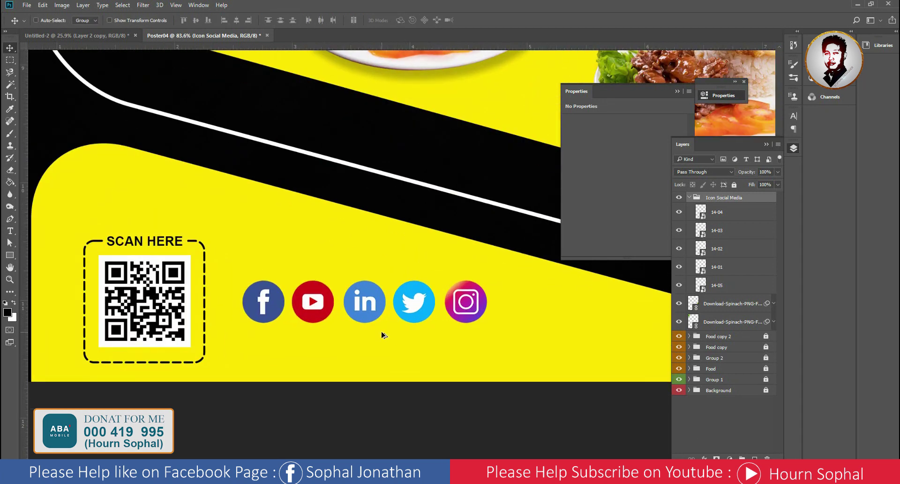
pyautogui.moveTo(381, 333); pyautogui.dragTo(373, 332)
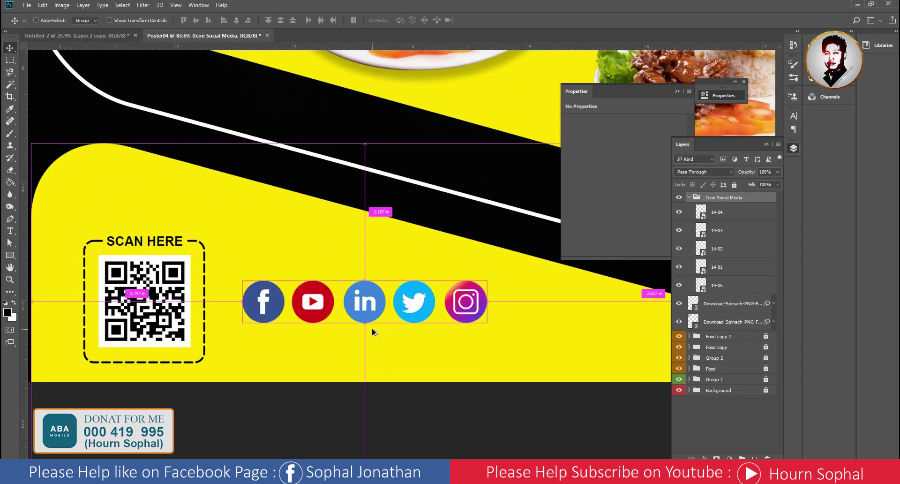
pyautogui.scroll(-1, 372, 331)
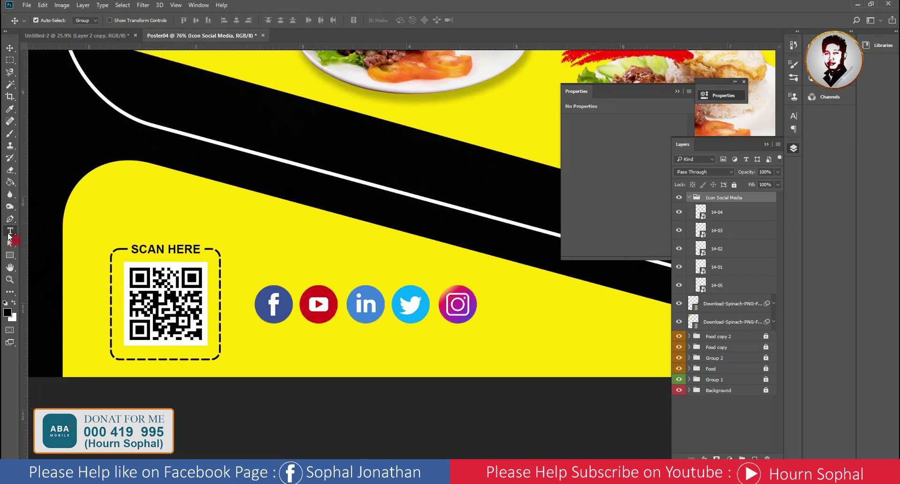
pyautogui.click(9, 231)
# Add the heading 'PLEASE FIND ME HERE!' just above the icon row
pyautogui.click(311, 256)
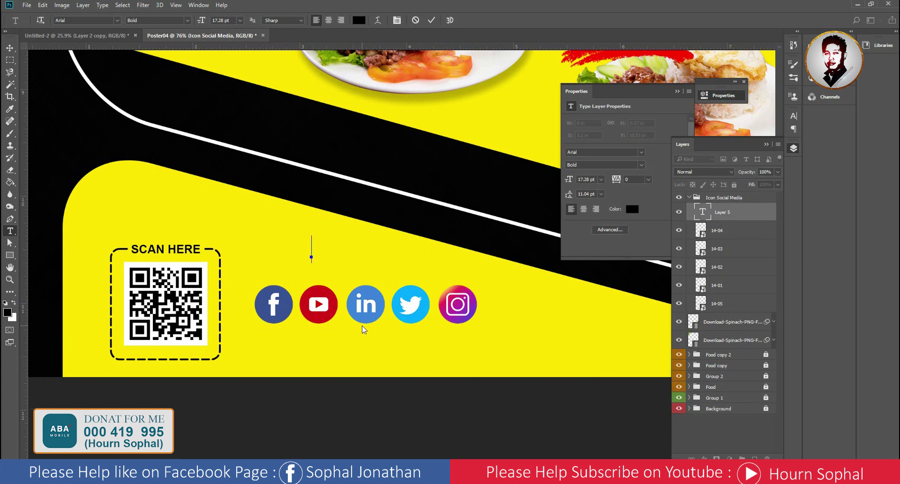
pyautogui.write('PLEASE')
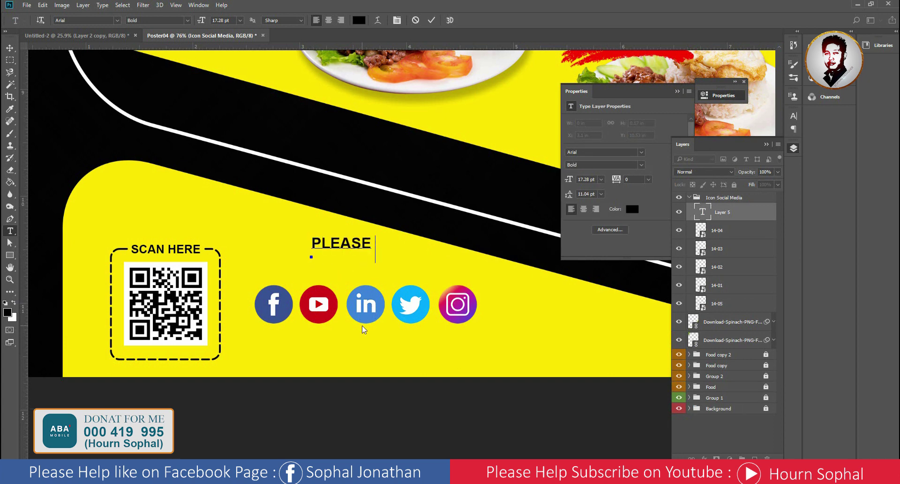
pyautogui.write(' FIND ME H')
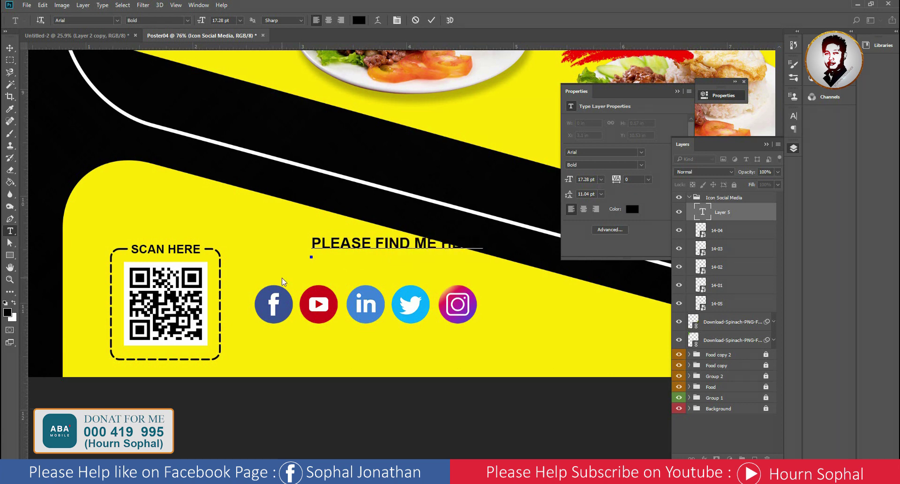
pyautogui.click(9, 47)
pyautogui.moveTo(370, 246)
pyautogui.mouseDown()
pyautogui.moveTo(338, 276)
pyautogui.moveTo(371, 246)
pyautogui.mouseUp()
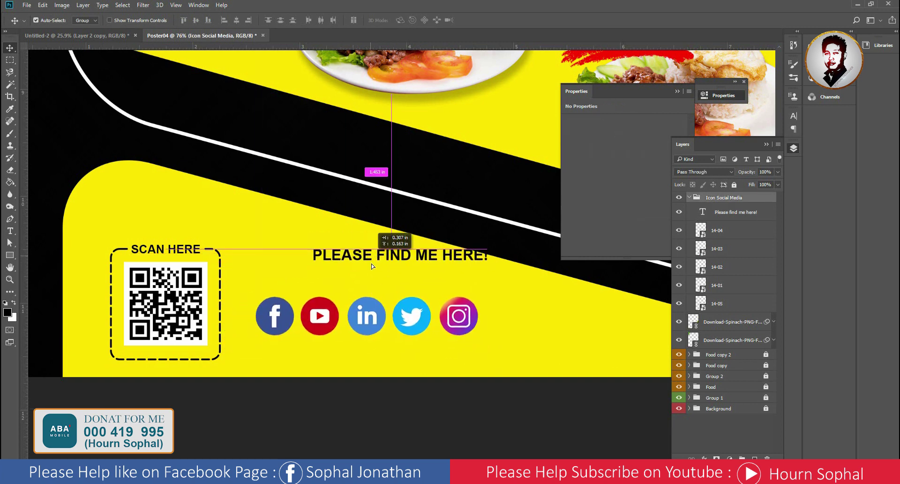
pyautogui.click(84, 26)
pyautogui.moveTo(398, 243)
pyautogui.mouseDown()
pyautogui.moveTo(380, 275)
pyautogui.moveTo(387, 275)
pyautogui.moveTo(366, 267)
pyautogui.mouseUp()
pyautogui.scroll(5, 365, 268)
pyautogui.scroll(-2, 387, 213)
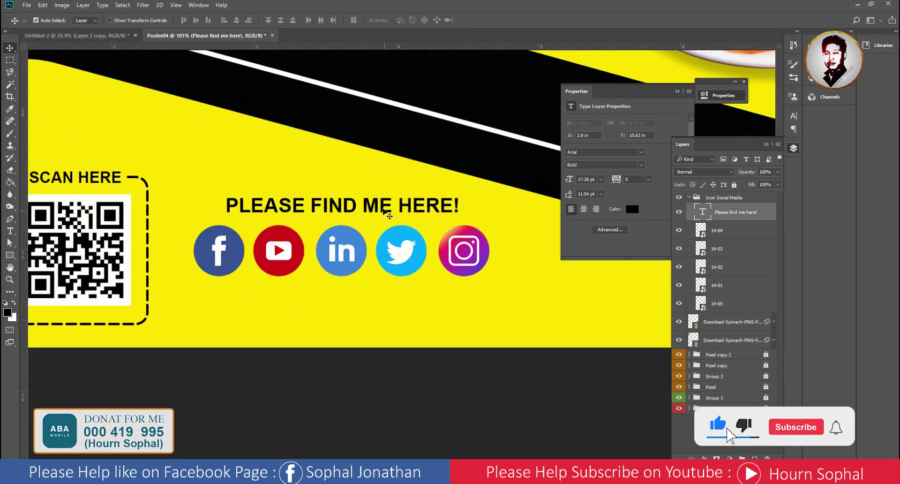
# Alt-drag a copy of the heading below the icons and select all its text
pyautogui.moveTo(385, 208); pyautogui.dragTo(384, 300)
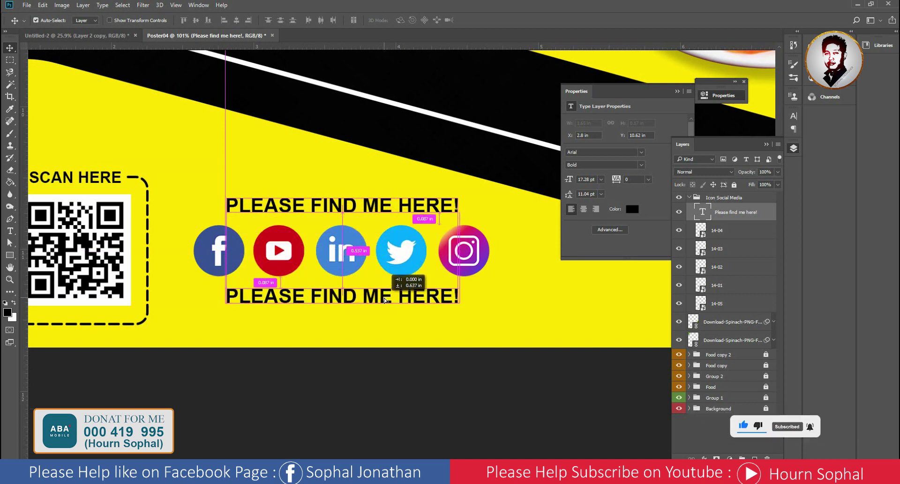
pyautogui.press('t')
pyautogui.click(357, 302)
pyautogui.hotkey('ctrl', 'a')
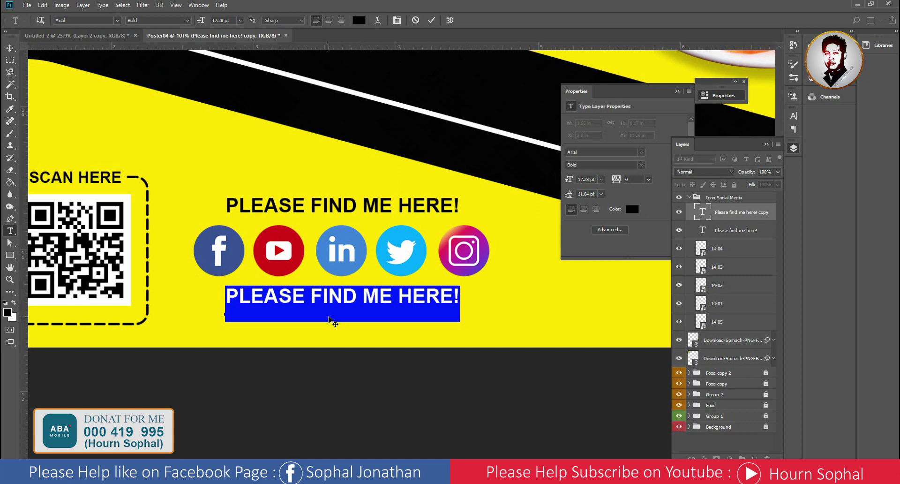
# Replace the copied text with 'FOOD ASIAN' and centre it under the icon row
pyautogui.write('FOOD AS')
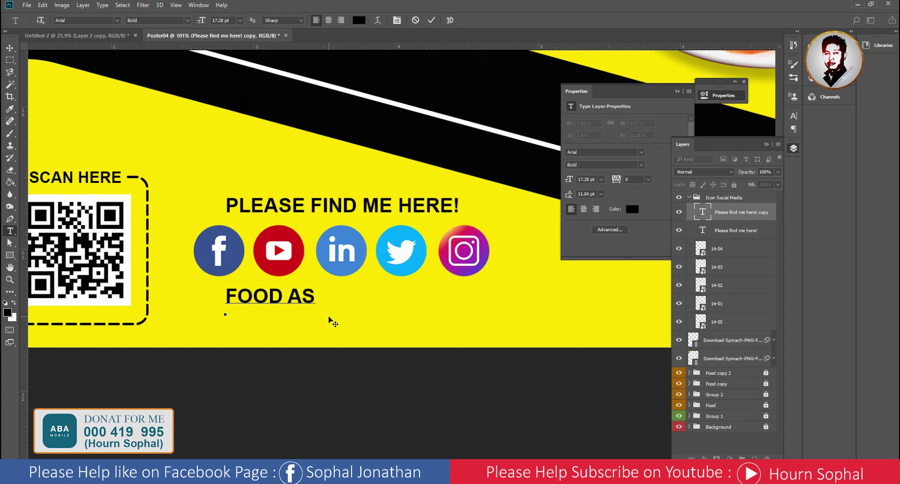
pyautogui.write('IAN')
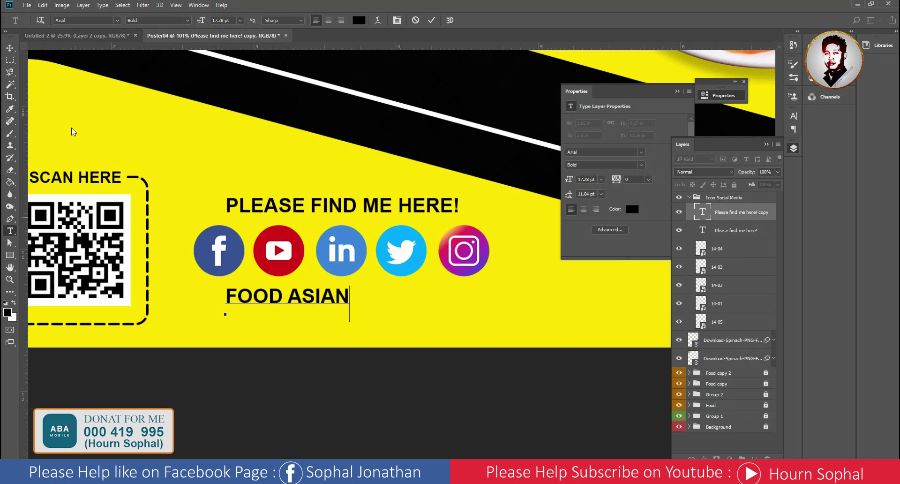
pyautogui.click(10, 48)
pyautogui.moveTo(263, 296); pyautogui.dragTo(315, 295)
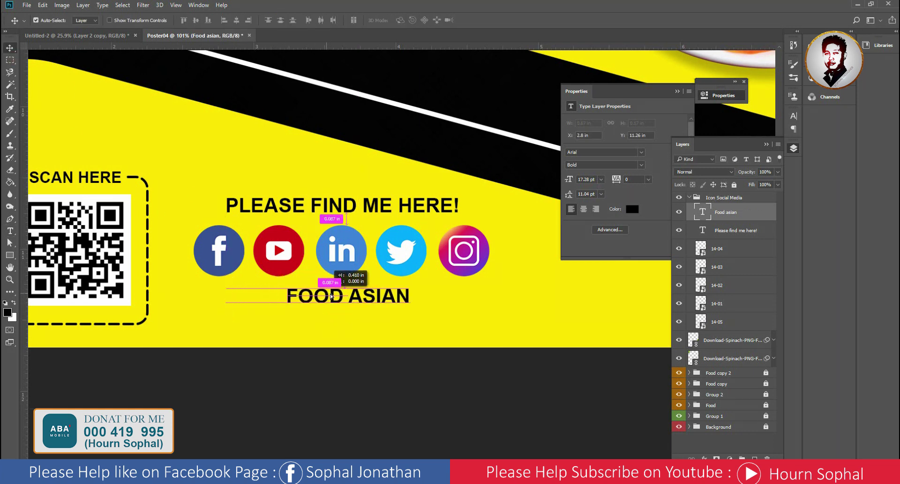
pyautogui.click(229, 260)
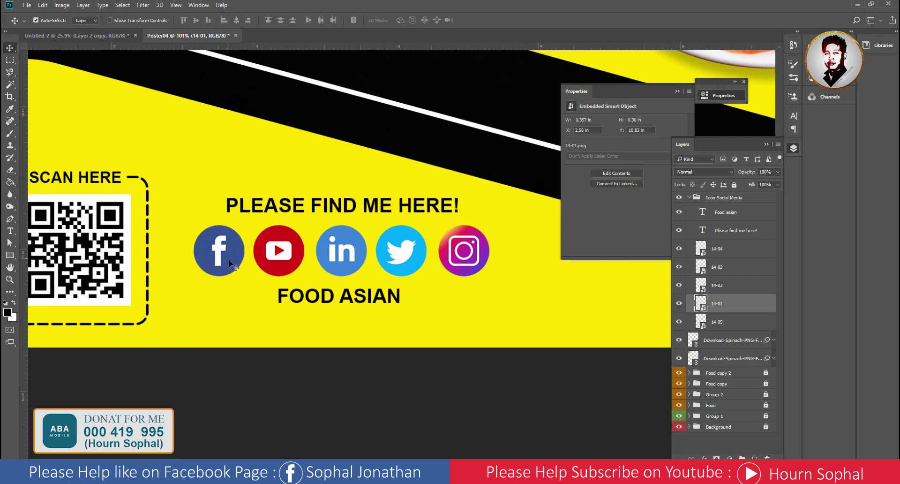
pyautogui.click(314, 300)
pyautogui.click(296, 260)
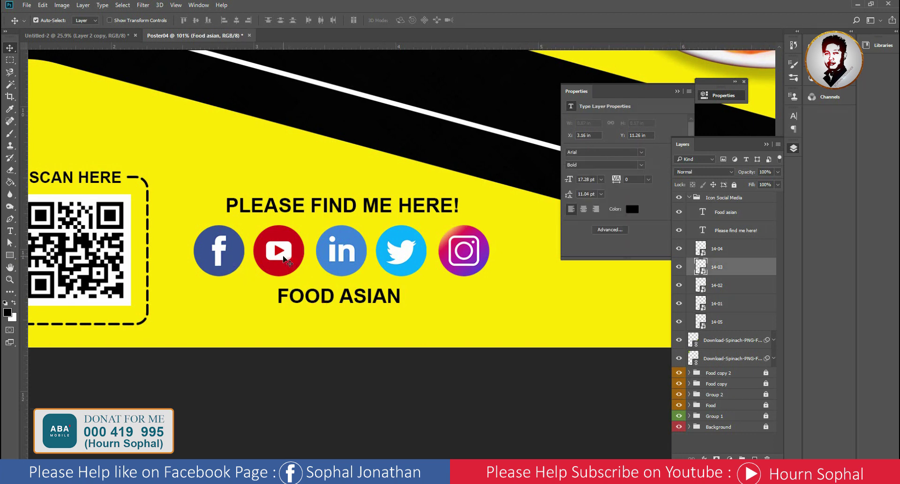
pyautogui.click(343, 296)
# Enlarge FOOD ASIAN slightly and nudge it up
pyautogui.hotkey('ctrl', 't')
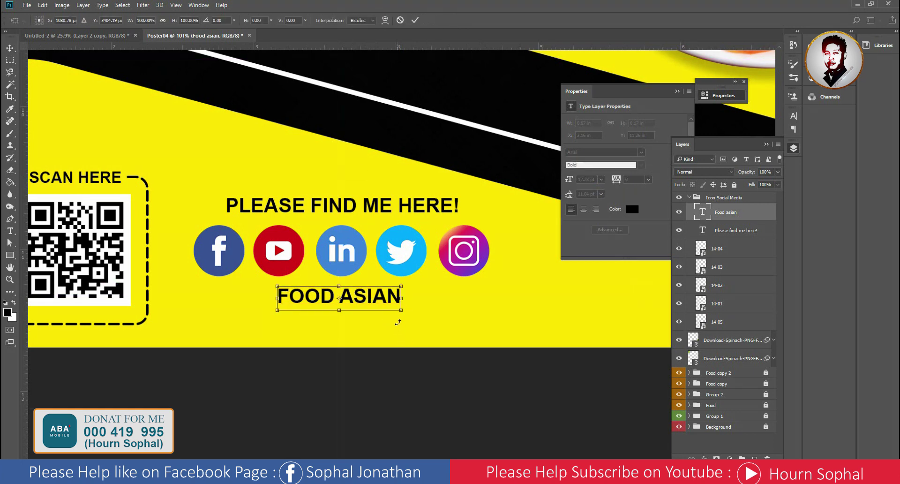
pyautogui.moveTo(402, 311); pyautogui.dragTo(405, 314)
pyautogui.press('Return')
pyautogui.scroll(1, 403, 302)
pyautogui.scroll(1, 404, 295)
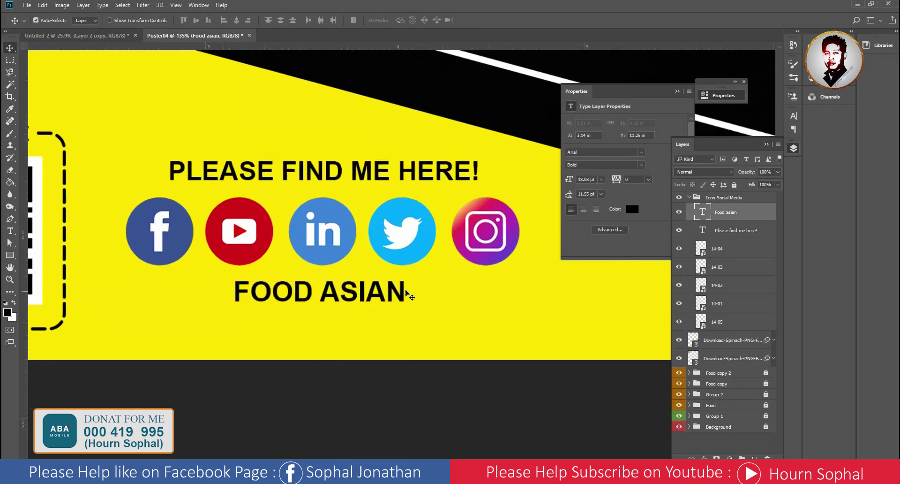
pyautogui.click(677, 92)
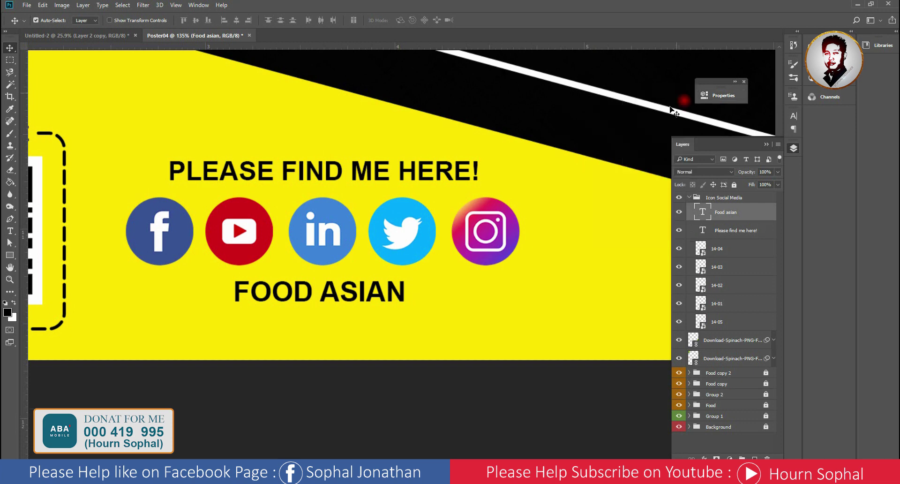
pyautogui.scroll(1, 374, 310)
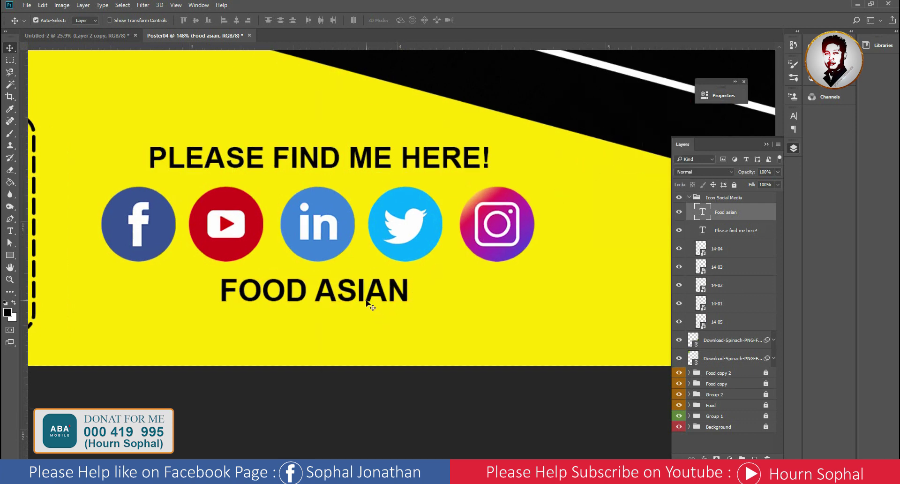
pyautogui.moveTo(367, 299); pyautogui.dragTo(366, 296)
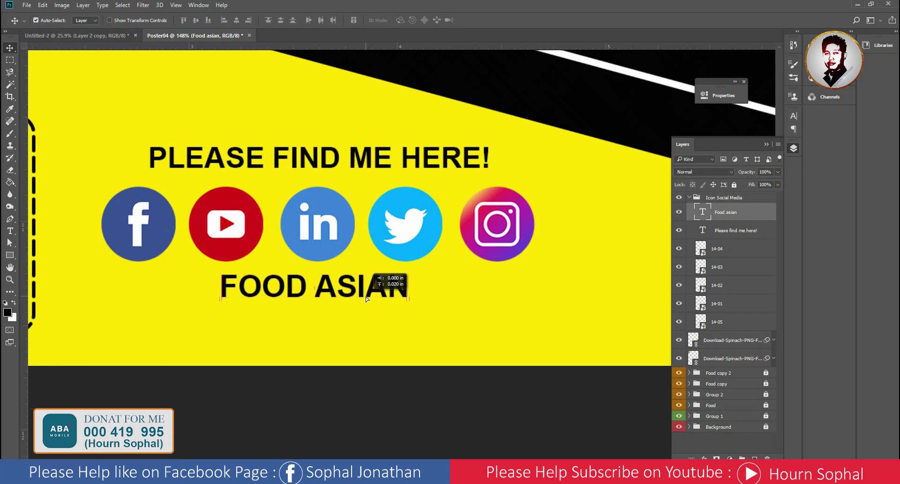
pyautogui.click(9, 255)
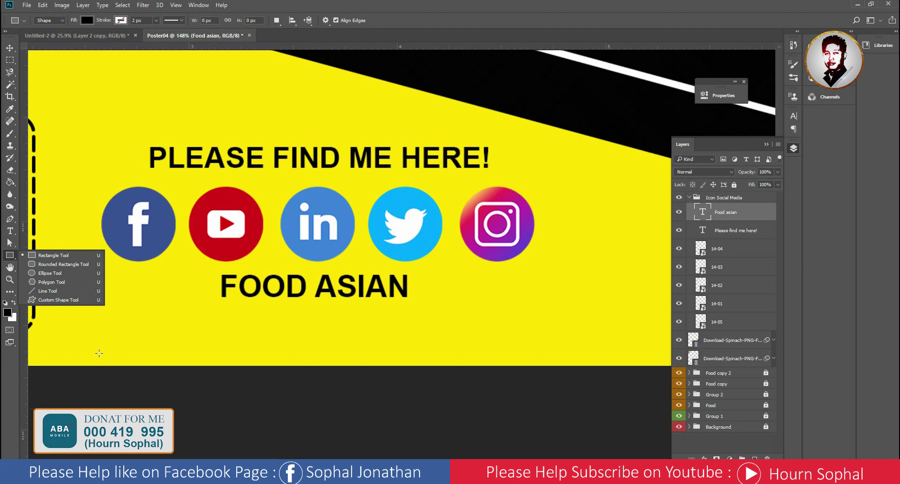
# Draw a black line across the icons, move it onto FOOD ASIAN and set its height to 2 px
pyautogui.moveTo(102, 224); pyautogui.dragTo(535, 224)
pyautogui.write('4')
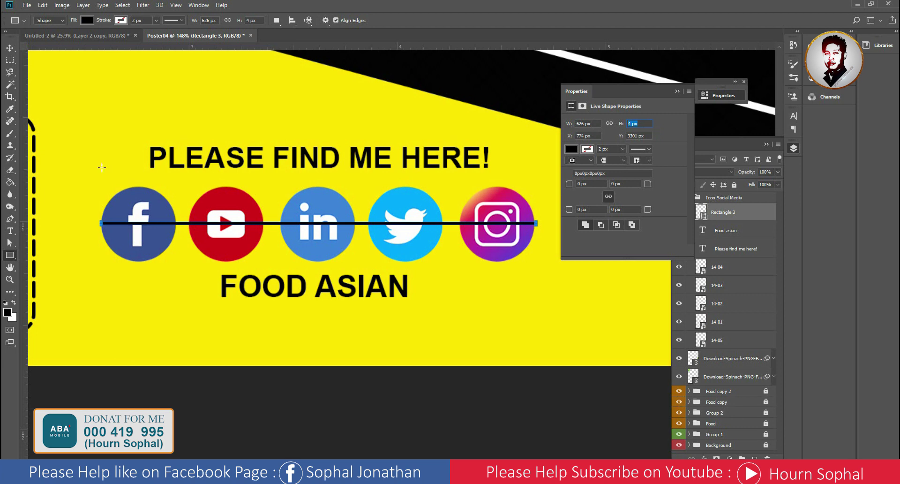
pyautogui.click(10, 50)
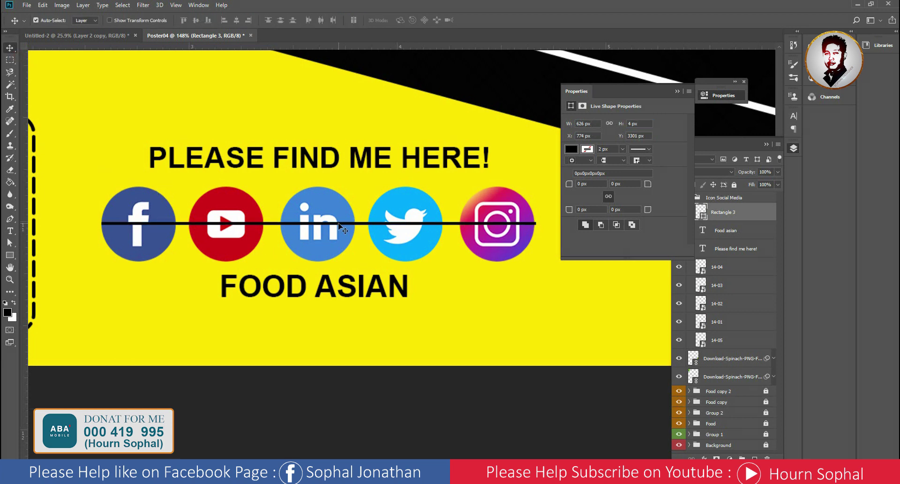
pyautogui.moveTo(338, 223); pyautogui.dragTo(345, 287)
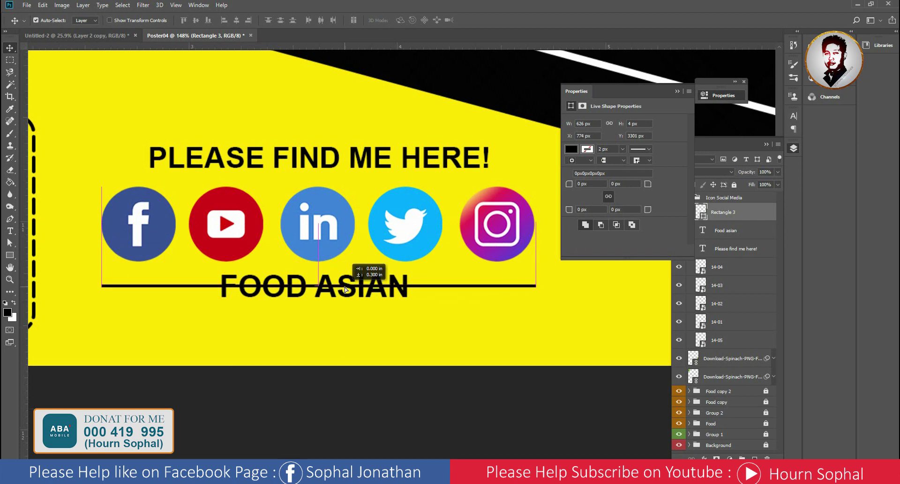
pyautogui.moveTo(344, 287); pyautogui.dragTo(345, 287)
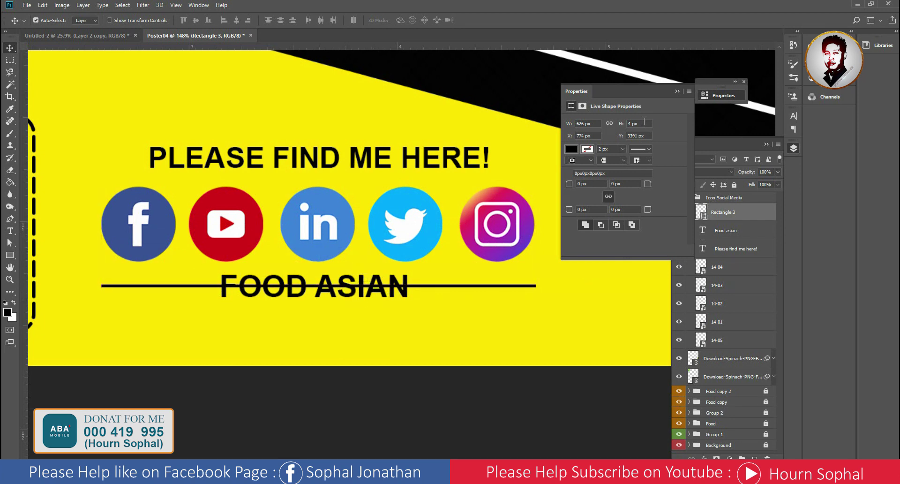
pyautogui.write('2')
pyautogui.press('Return')
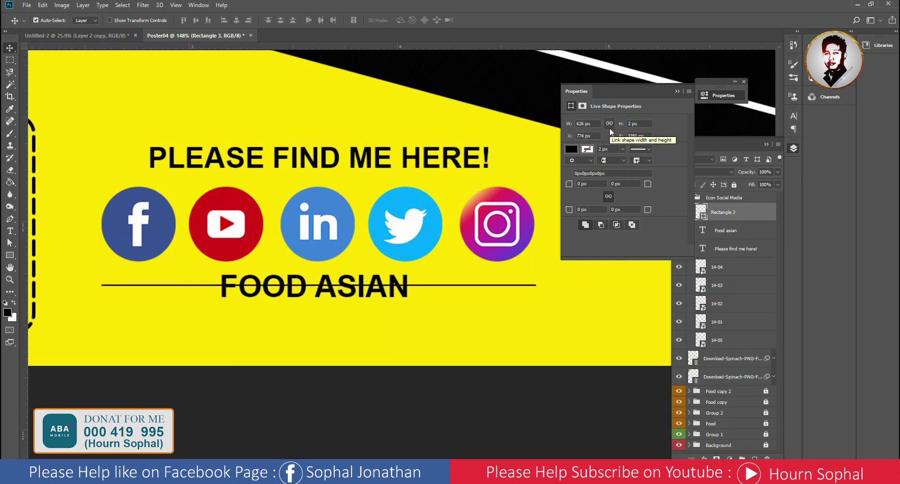
pyautogui.press('Down')
pyautogui.press('Down')
# Centre FOOD ASIAN horizontally on the line and rasterize the line layer
pyautogui.click(380, 289)
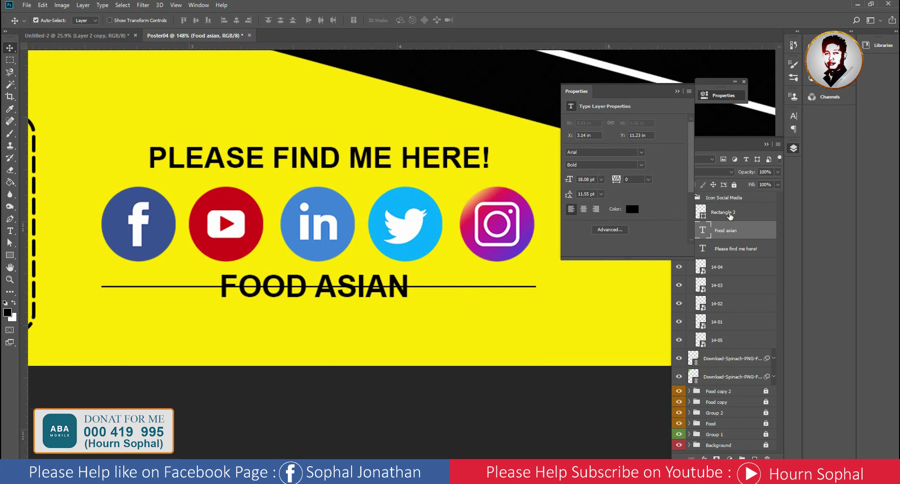
pyautogui.keyDown('shift'); pyautogui.click(725, 211); pyautogui.keyUp('shift')
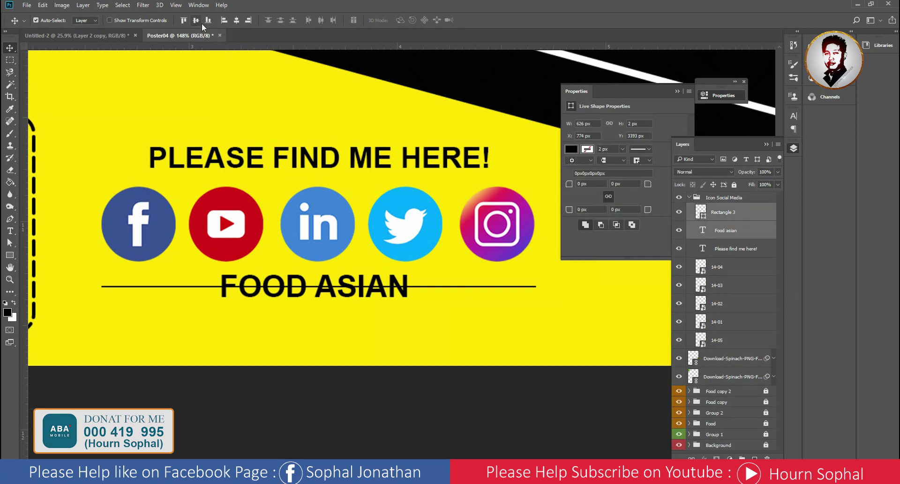
pyautogui.click(236, 21)
pyautogui.click(460, 374)
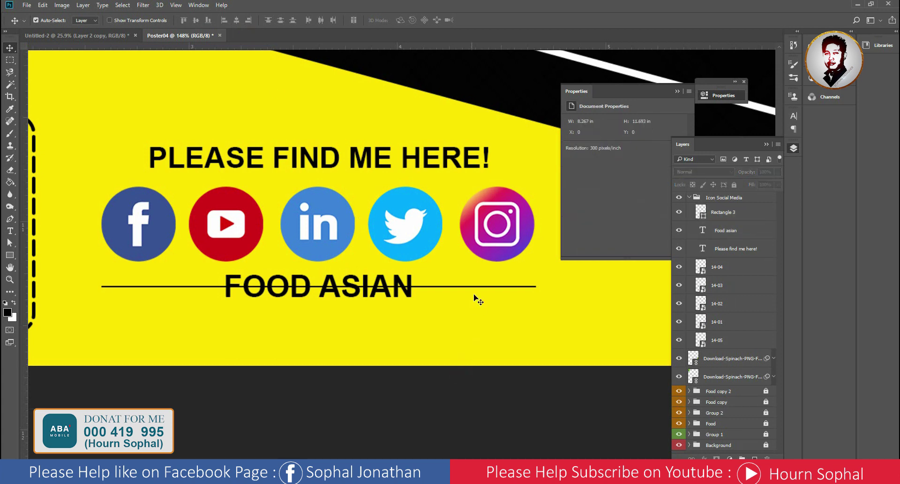
pyautogui.click(704, 213)
pyautogui.click(679, 212)
pyautogui.rightClick(734, 212)
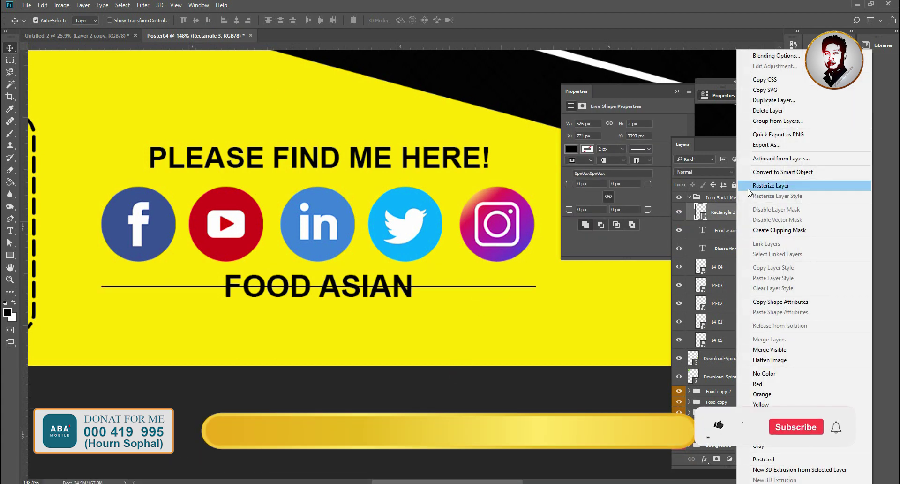
pyautogui.click(750, 187)
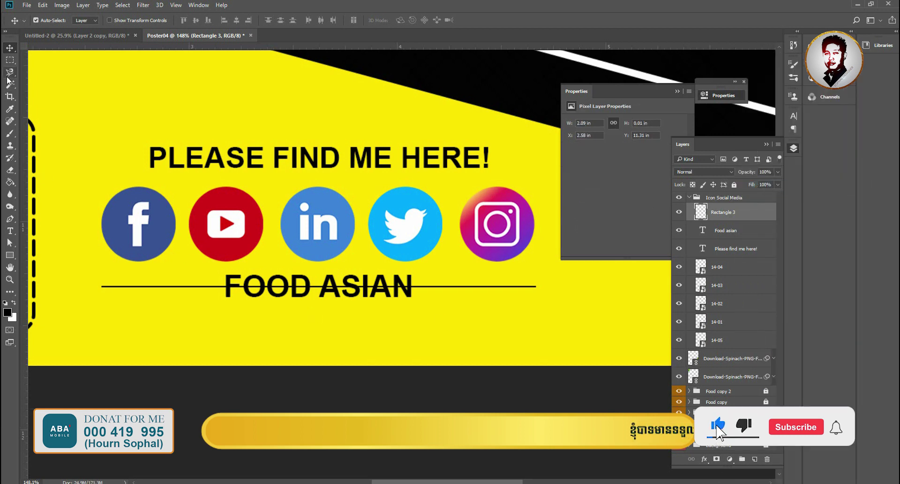
# Delete the section of the line behind the FOOD ASIAN text
pyautogui.click(10, 61)
pyautogui.moveTo(215, 268); pyautogui.dragTo(421, 316)
pyautogui.press('Delete')
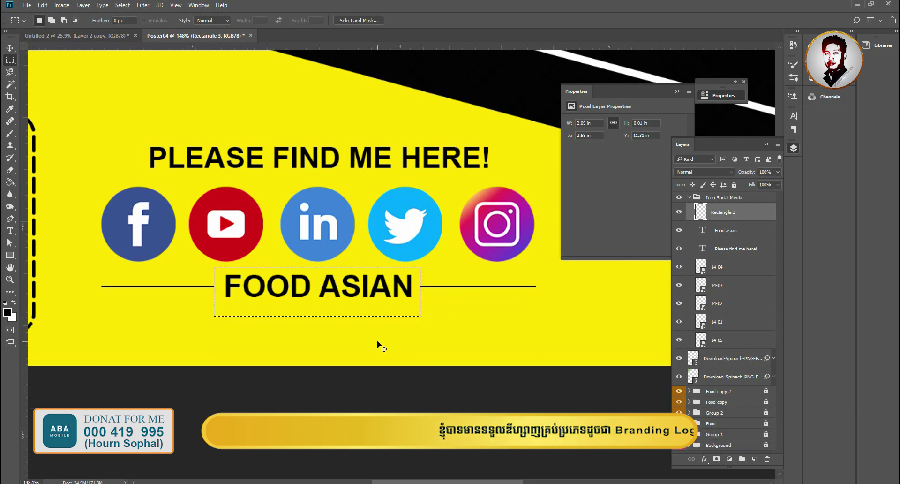
pyautogui.hotkey('ctrl', 'd')
# Select the whole social media group, fit the poster in view and switch to Untitled-2
pyautogui.press('v')
pyautogui.scroll(-3, 382, 347)
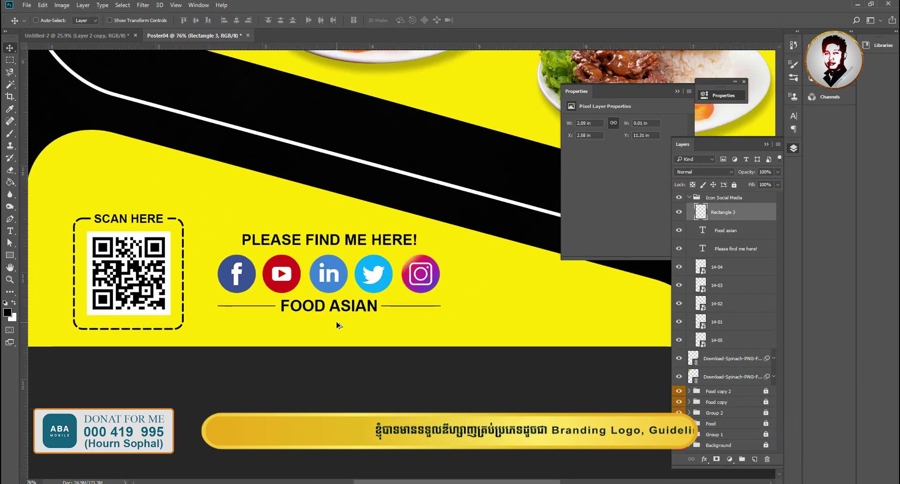
pyautogui.click(329, 231)
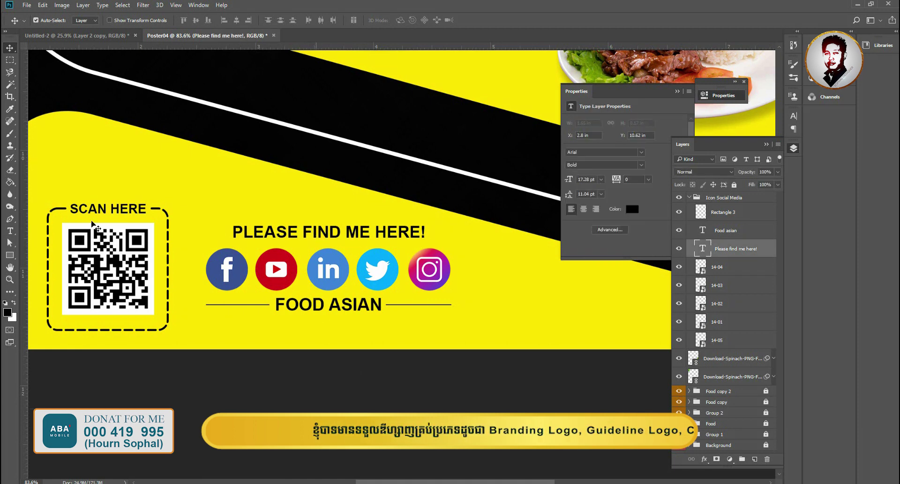
pyautogui.click(86, 21)
pyautogui.click(84, 20)
pyautogui.click(277, 271)
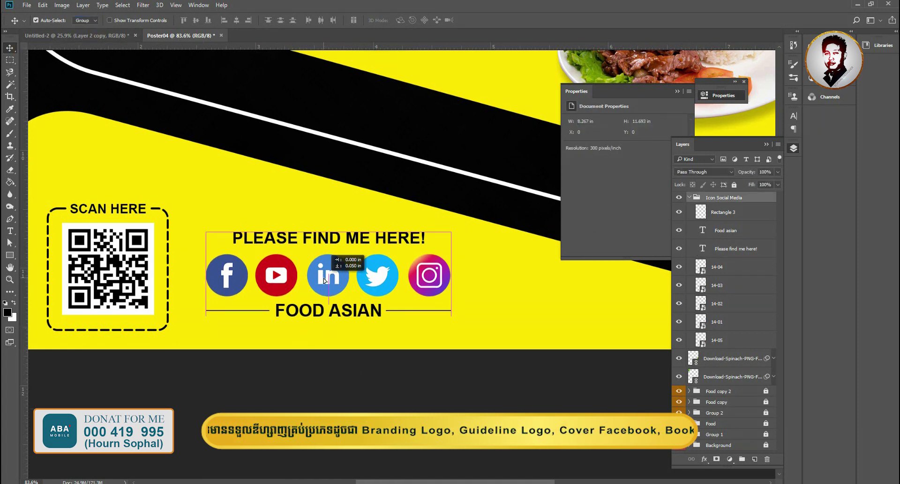
pyautogui.scroll(-2, 305, 279)
pyautogui.scroll(-2, 306, 279)
pyautogui.scroll(-1, 305, 279)
pyautogui.hotkey('ctrl', '0')
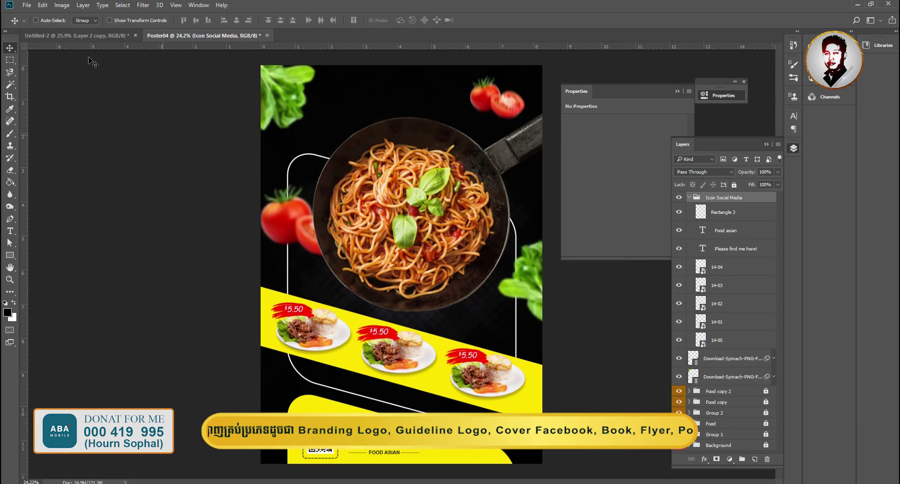
pyautogui.click(74, 36)
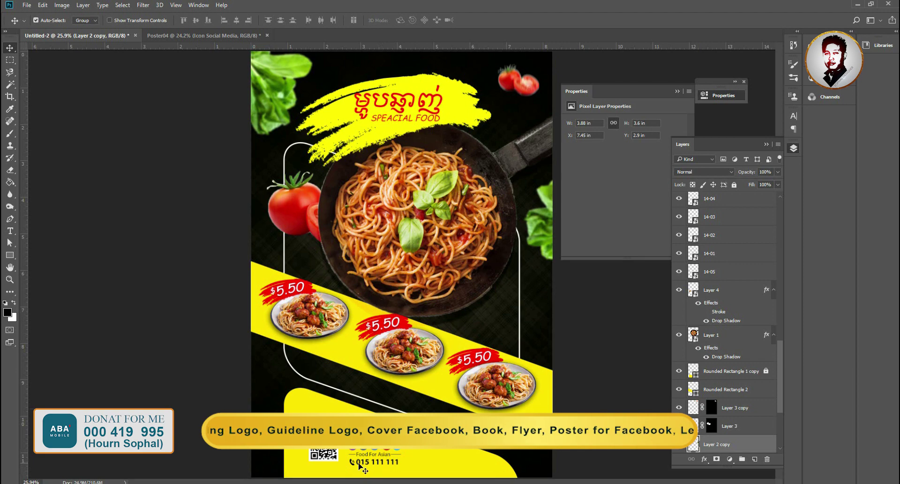
# Back in Poster04, shrink the social media group slightly and move it up
pyautogui.click(196, 36)
pyautogui.scroll(1, 326, 237)
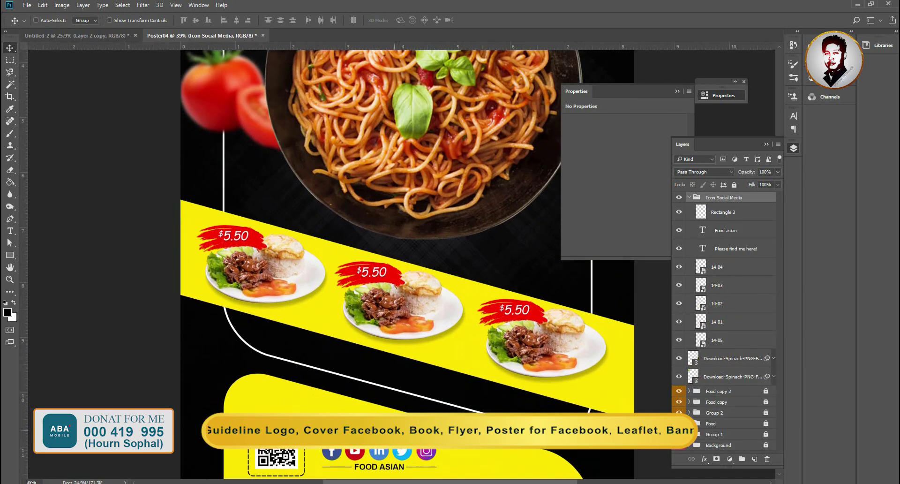
pyautogui.scroll(2, 366, 338)
pyautogui.scroll(-3, 366, 338)
pyautogui.scroll(1, 403, 291)
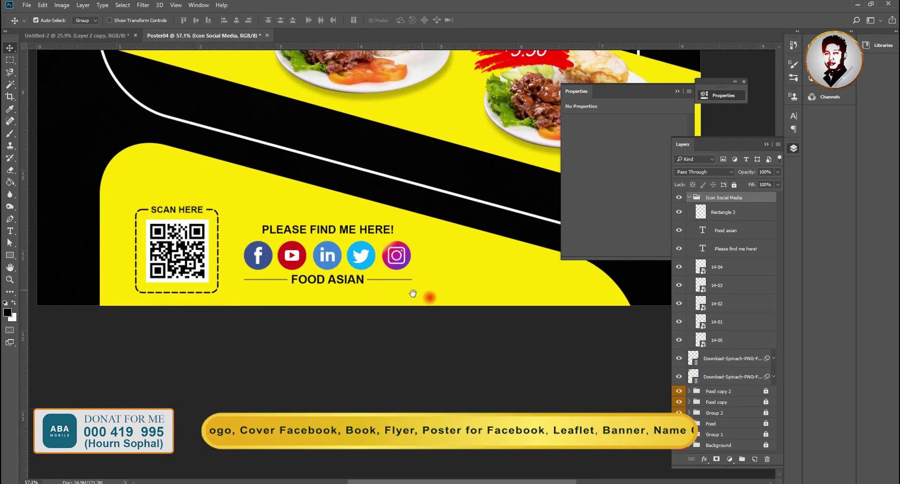
pyautogui.hotkey('ctrl', 't')
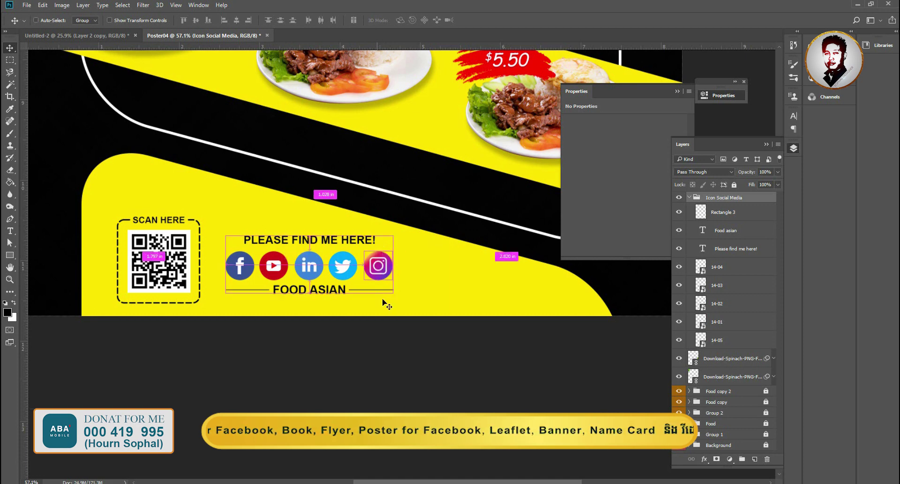
pyautogui.moveTo(392, 294); pyautogui.dragTo(364, 266)
pyautogui.press('Return')
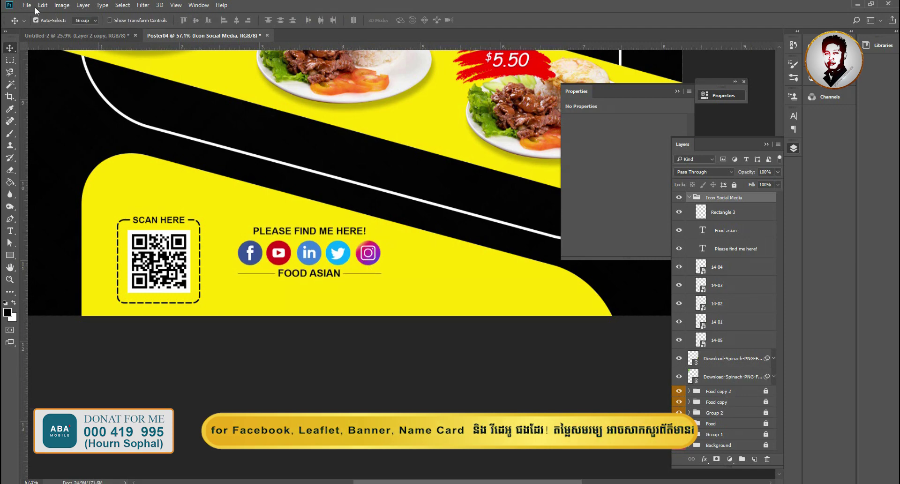
# Place the phone PNG as a linked file and scale it to 3.62% below the FOOD ASIAN divider
pyautogui.click(28, 5)
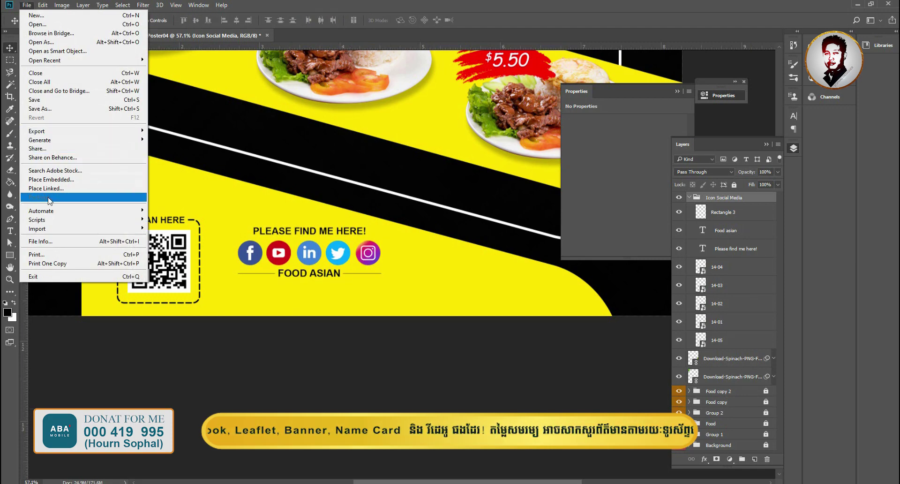
pyautogui.click(46, 188)
pyautogui.click(190, 153)
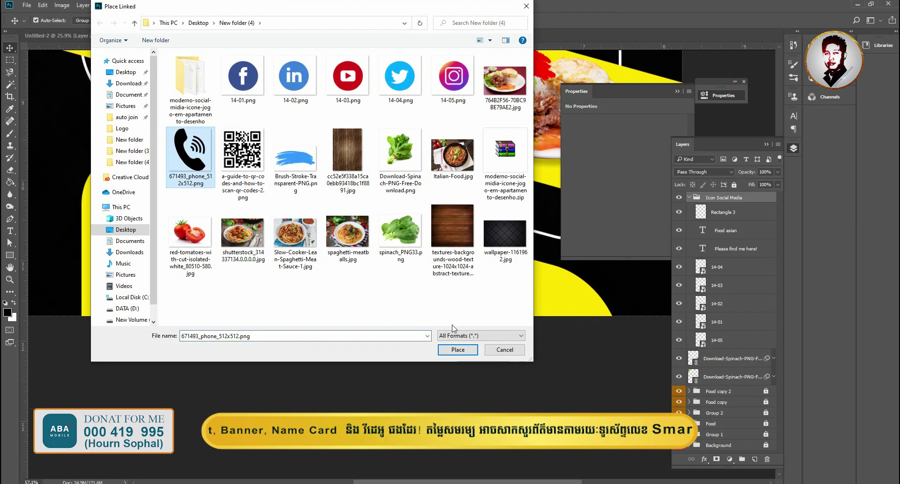
pyautogui.click(458, 350)
pyautogui.moveTo(567, 400)
pyautogui.mouseDown()
pyautogui.moveTo(383, 211)
pyautogui.moveTo(277, 325)
pyautogui.mouseUp()
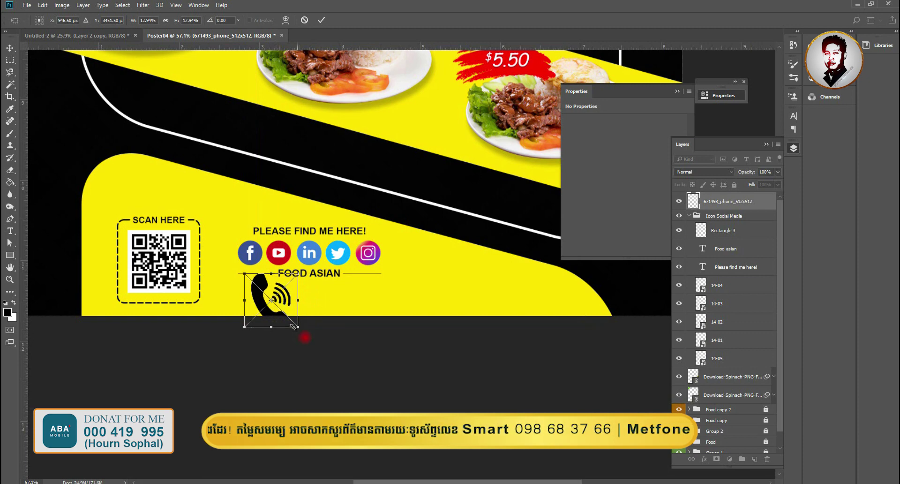
pyautogui.moveTo(296, 333)
pyautogui.mouseDown()
pyautogui.moveTo(283, 314)
pyautogui.moveTo(290, 276)
pyautogui.moveTo(264, 288)
pyautogui.moveTo(284, 290)
pyautogui.mouseUp()
pyautogui.scroll(1, 283, 313)
pyautogui.scroll(10, 255, 301)
pyautogui.press('Return')
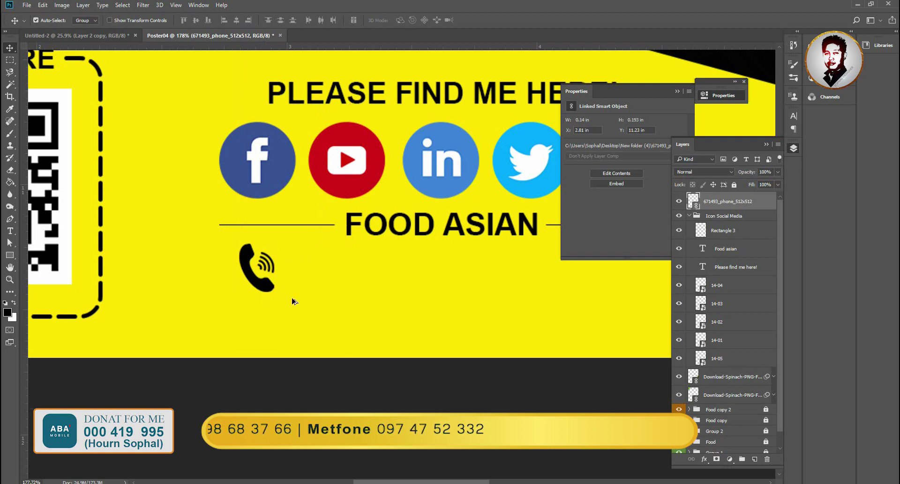
pyautogui.scroll(-2, 293, 300)
# Add the text '015 12 12 12' beside the phone icon and enlarge it to about 176%
pyautogui.click(10, 230)
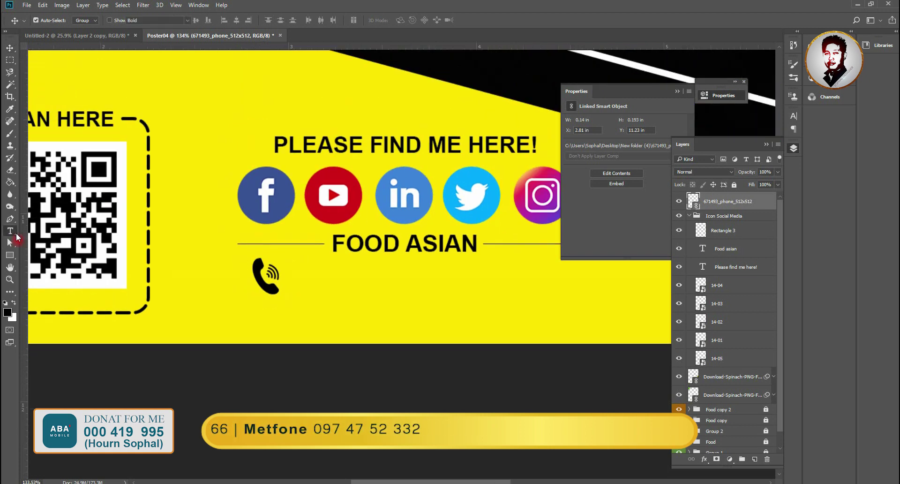
pyautogui.click(314, 282)
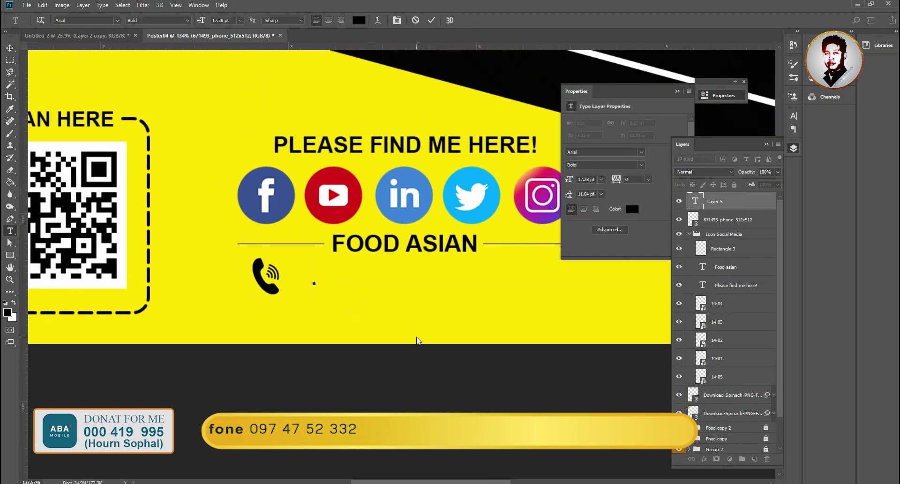
pyautogui.write('015')
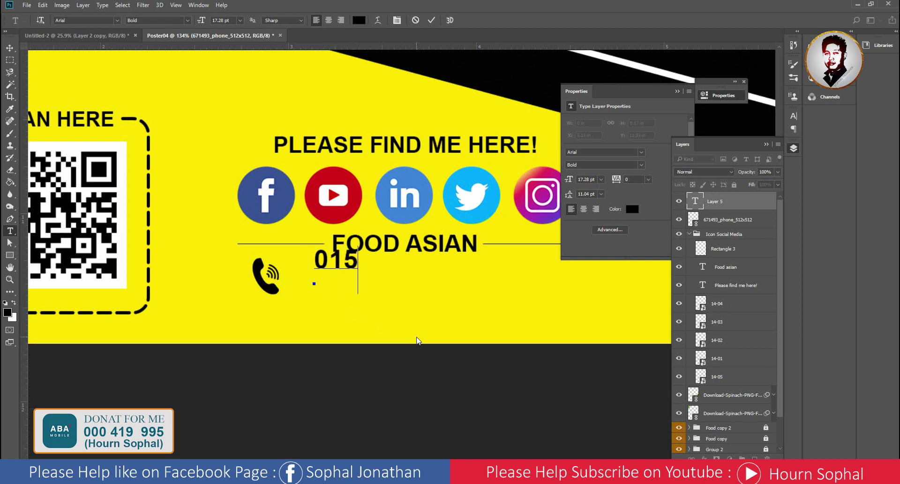
pyautogui.write(' 12 12 12')
pyautogui.click(10, 48)
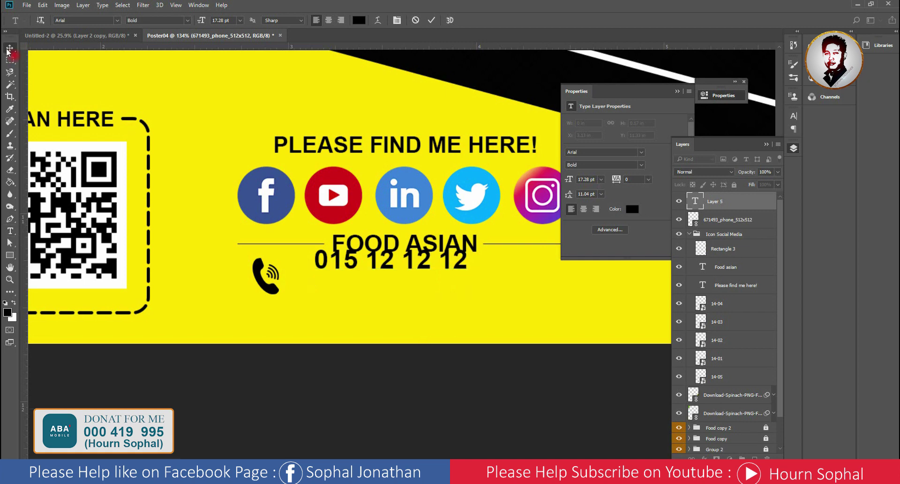
pyautogui.moveTo(345, 264); pyautogui.dragTo(324, 283)
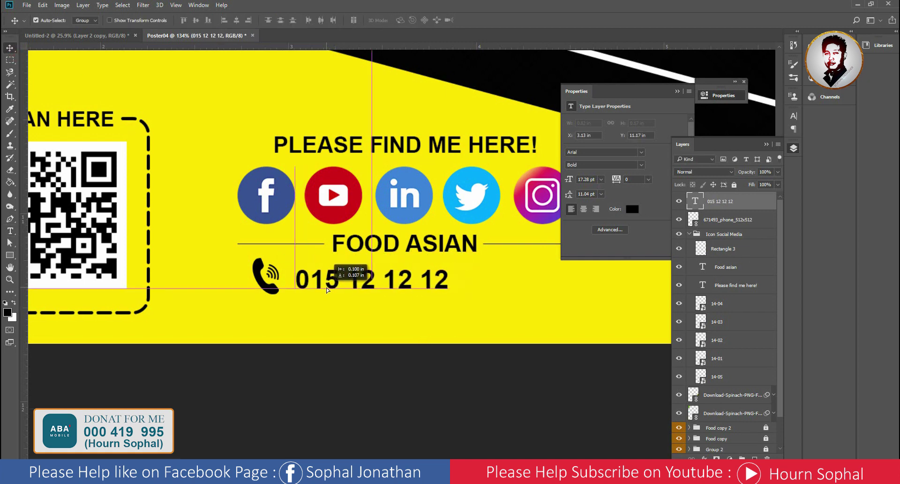
pyautogui.hotkey('ctrl', 't')
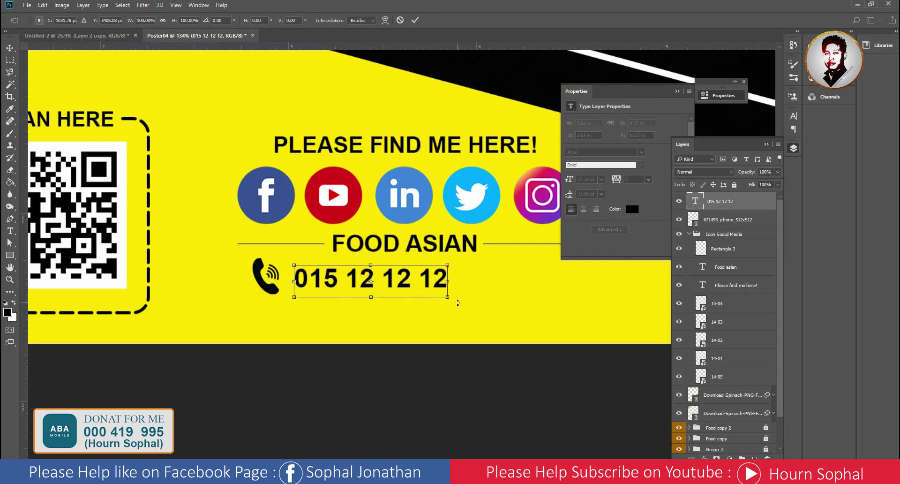
pyautogui.moveTo(451, 302); pyautogui.dragTo(566, 325)
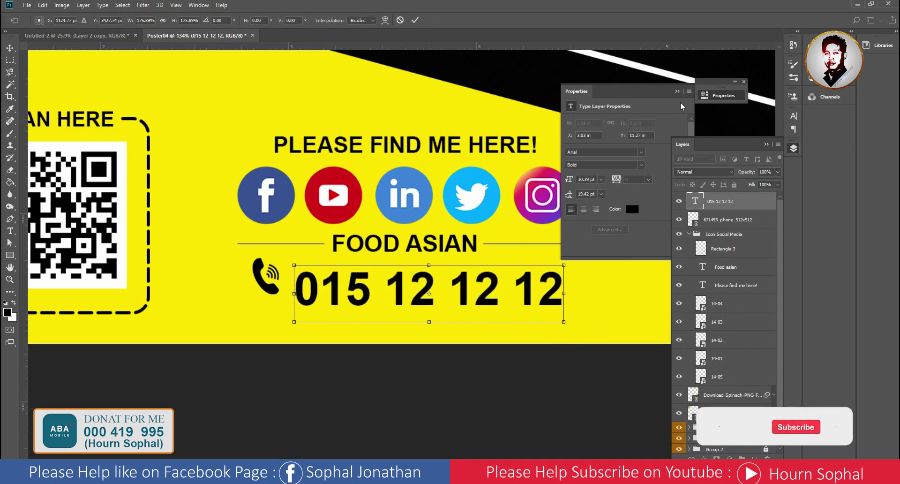
pyautogui.click(679, 90)
pyautogui.scroll(1, 560, 280)
pyautogui.moveTo(555, 290); pyautogui.dragTo(555, 276)
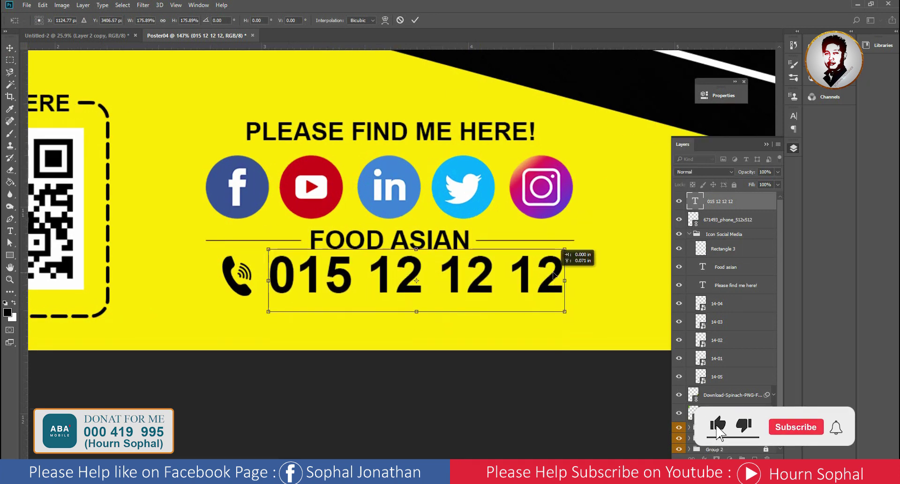
pyautogui.moveTo(551, 279); pyautogui.dragTo(529, 285)
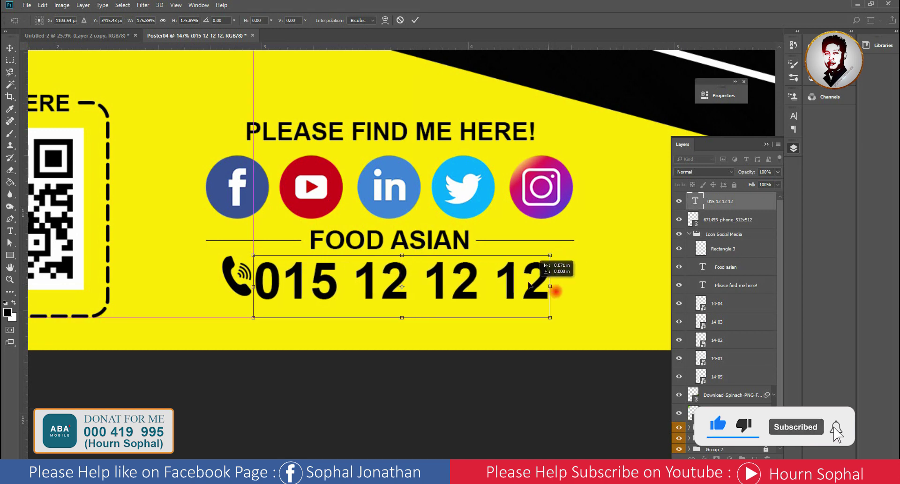
pyautogui.press('Return')
# Reposition the phone icon, then scale icon and number up together beneath FOOD ASIAN
pyautogui.moveTo(241, 297); pyautogui.dragTo(227, 298)
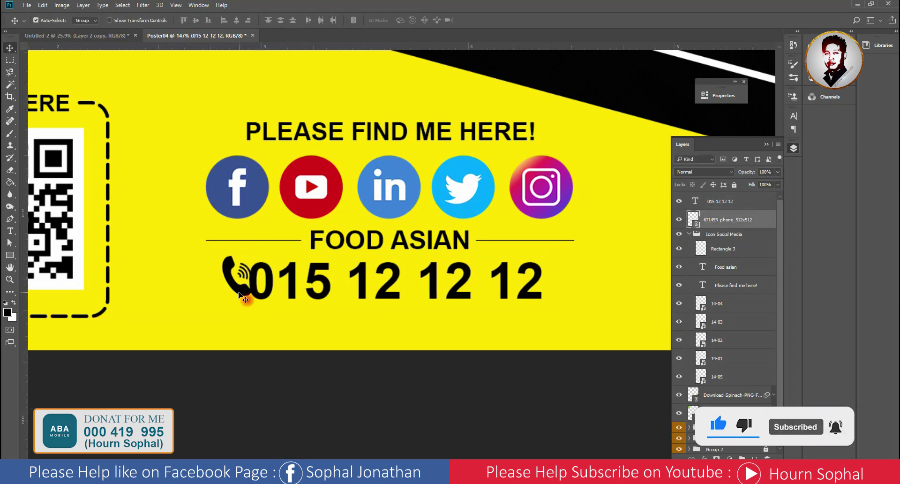
pyautogui.moveTo(226, 297); pyautogui.dragTo(272, 296)
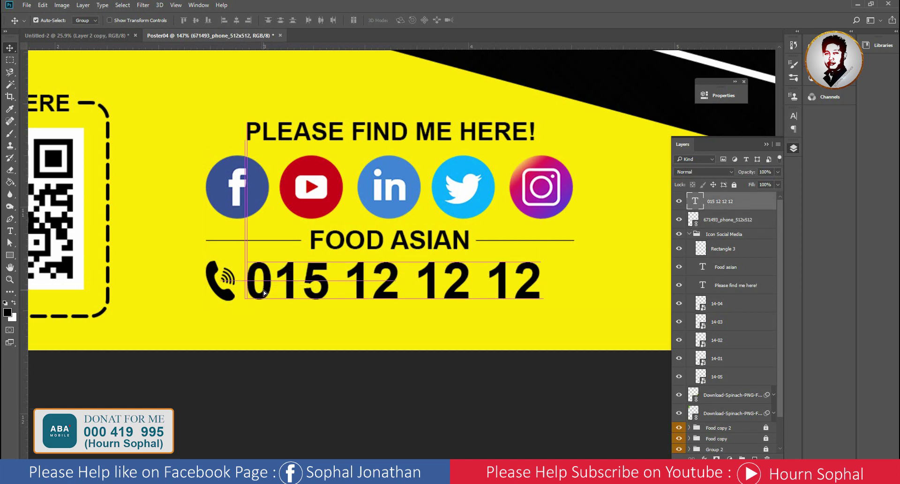
pyautogui.keyDown('shift'); pyautogui.click(231, 296); pyautogui.keyUp('shift')
pyautogui.hotkey('ctrl', 't')
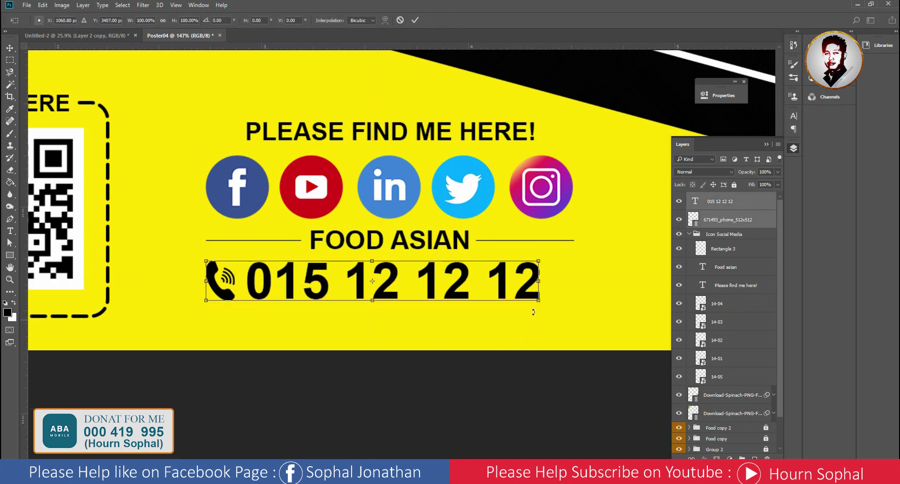
pyautogui.moveTo(538, 305); pyautogui.dragTo(572, 320)
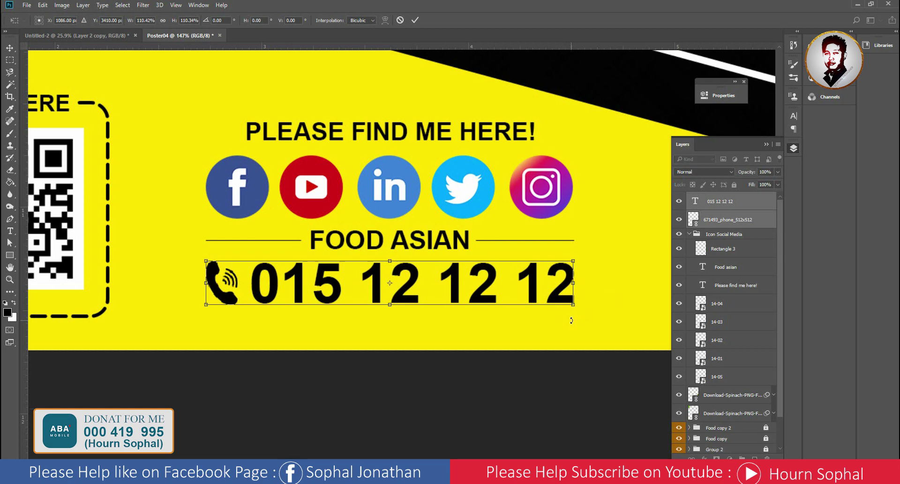
pyautogui.moveTo(206, 260); pyautogui.dragTo(204, 260)
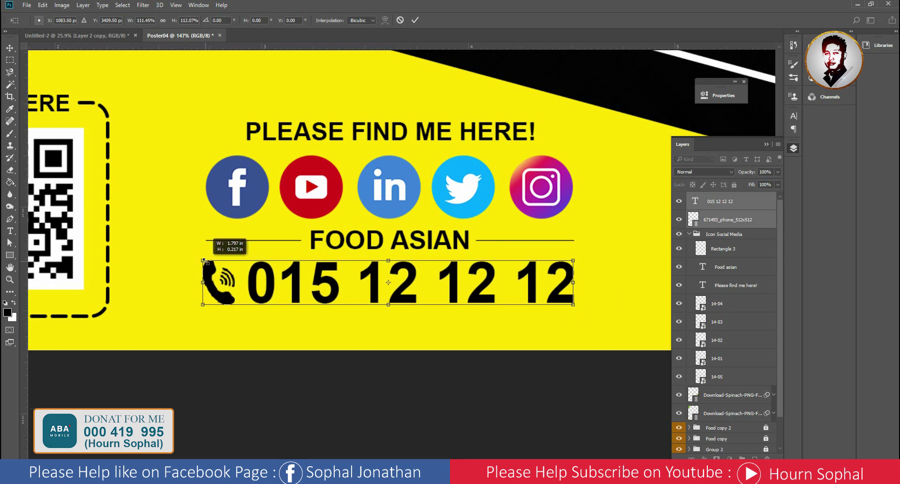
pyautogui.press('Return')
pyautogui.scroll(-2, 388, 268)
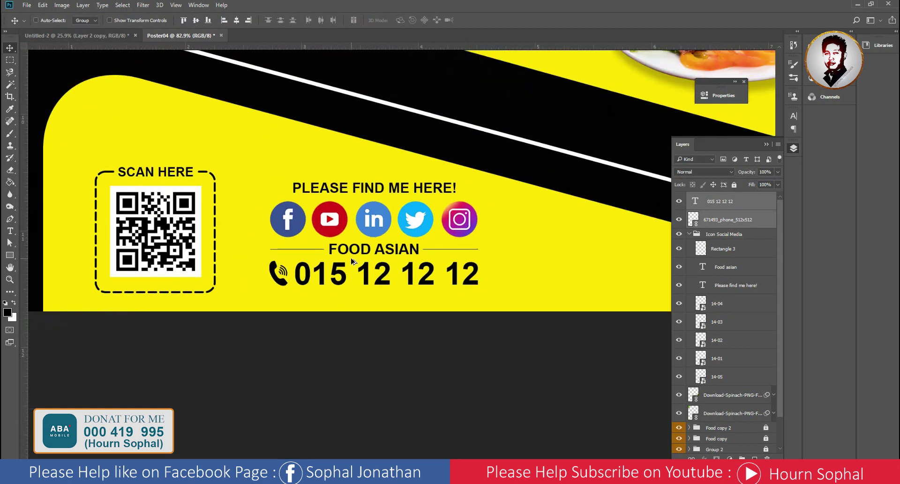
pyautogui.scroll(-1, 388, 268)
pyautogui.scroll(-1, 388, 268)
pyautogui.scroll(1, 389, 267)
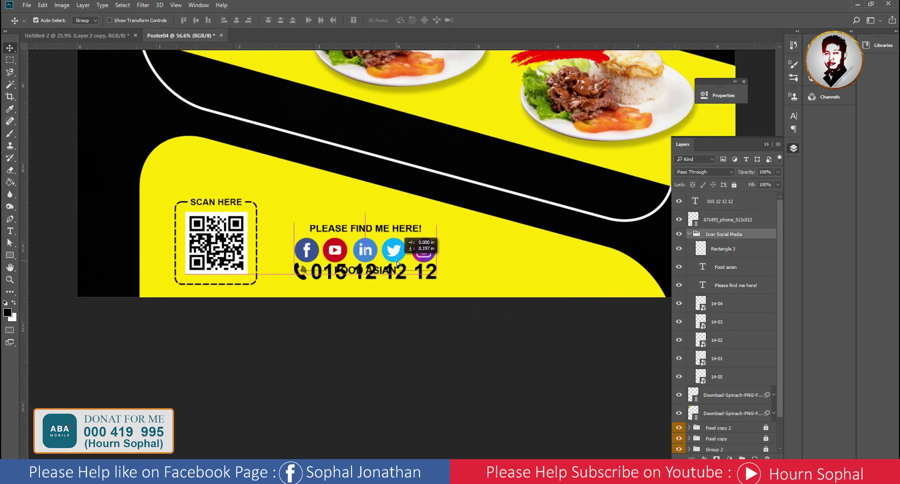
# Drag the 015 12 12 12 and phone layers into Icon Social Media and collapse the group
pyautogui.click(403, 268)
pyautogui.keyDown('shift'); pyautogui.click(731, 220); pyautogui.keyUp('shift')
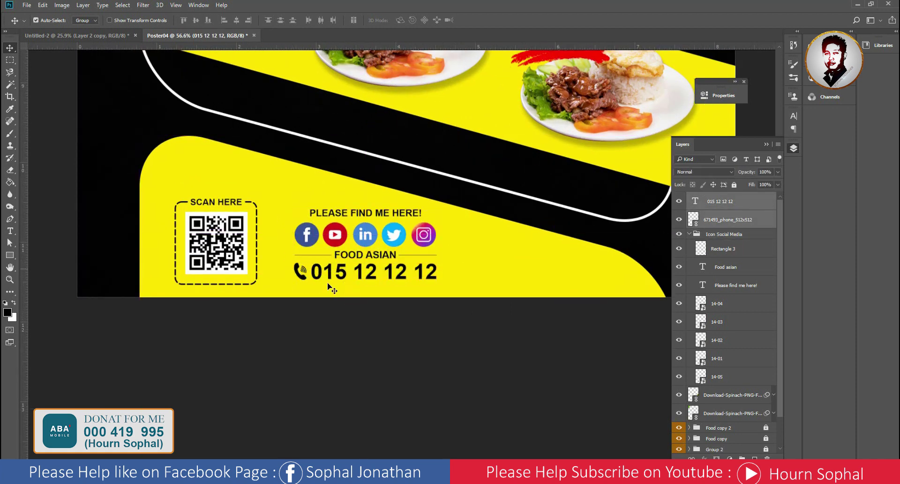
pyautogui.moveTo(730, 220); pyautogui.dragTo(731, 239)
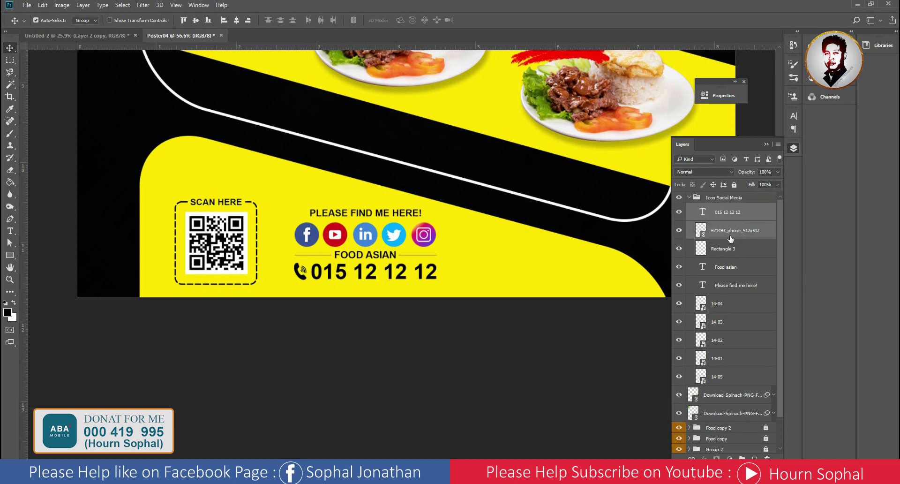
pyautogui.click(689, 197)
pyautogui.click(679, 197)
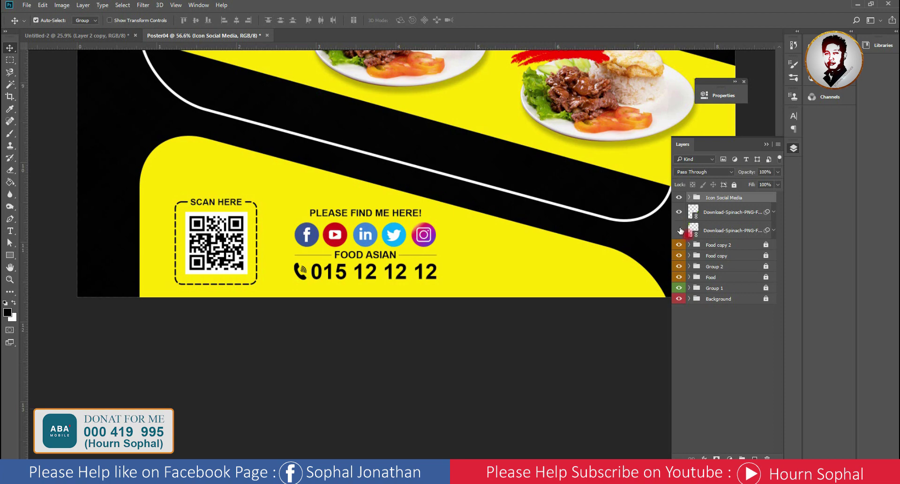
pyautogui.scroll(-1, 579, 239)
pyautogui.scroll(-1, 469, 281)
pyautogui.scroll(1, 413, 328)
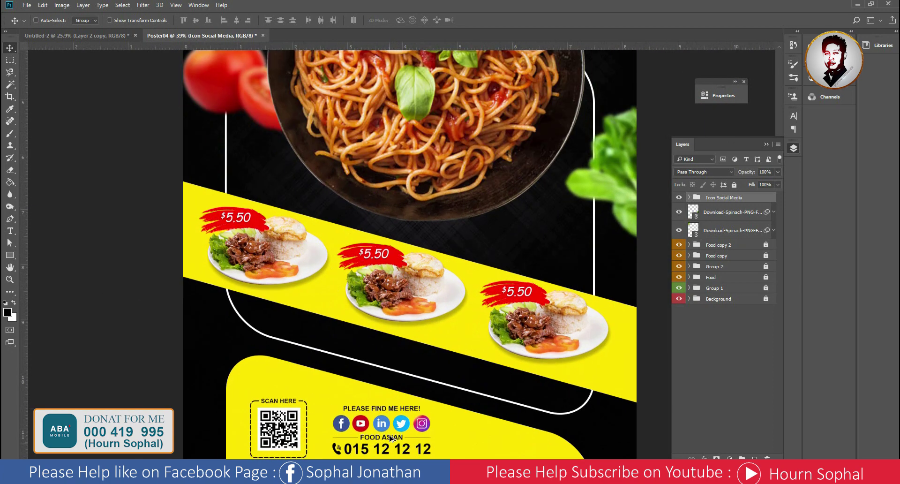
pyautogui.moveTo(412, 376); pyautogui.dragTo(405, 350)
pyautogui.scroll(1, 399, 352)
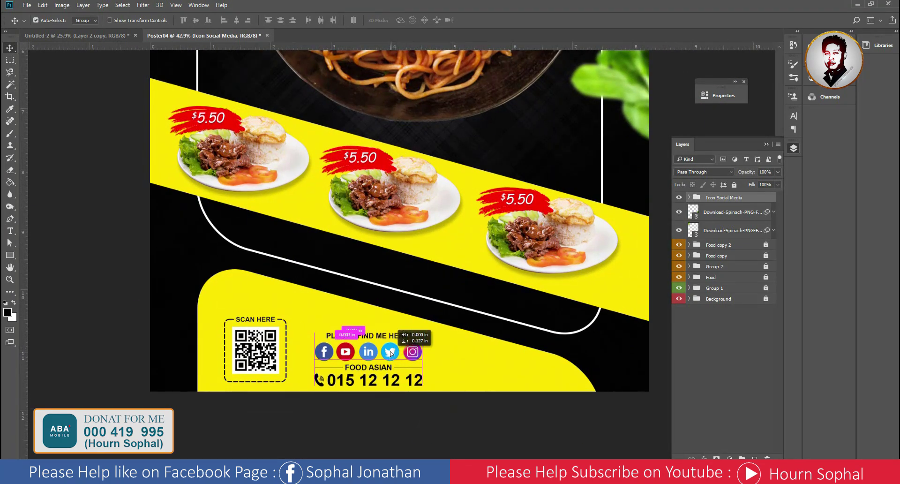
pyautogui.scroll(-1, 390, 352)
pyautogui.scroll(-1, 398, 328)
pyautogui.scroll(1, 413, 258)
pyautogui.moveTo(425, 157)
pyautogui.mouseDown()
pyautogui.moveTo(414, 215)
pyautogui.moveTo(397, 166)
pyautogui.mouseUp()
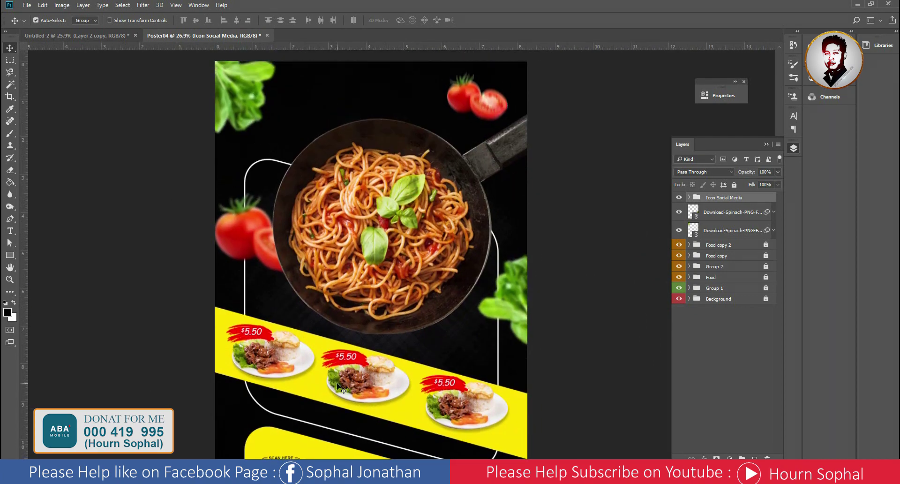
# Unlock the Food copy group and set Auto-Select to pick individual layers
pyautogui.click(368, 365)
pyautogui.click(679, 255)
pyautogui.click(764, 258)
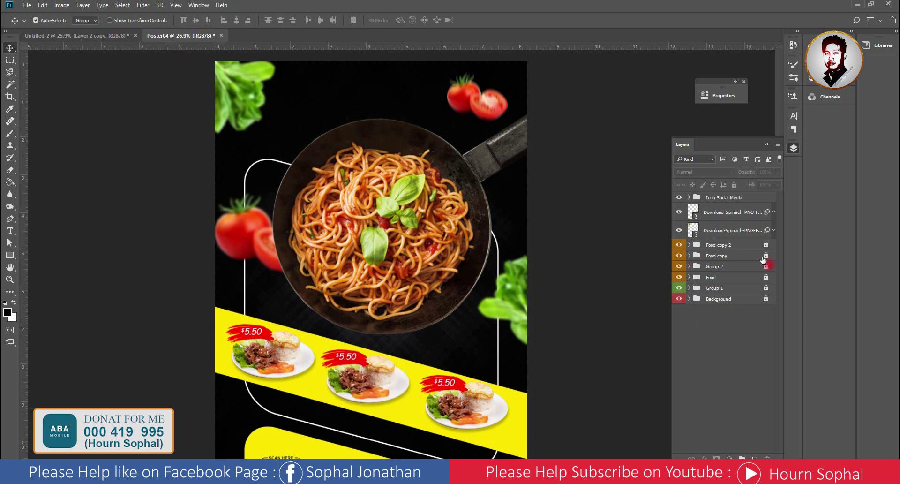
pyautogui.click(762, 258)
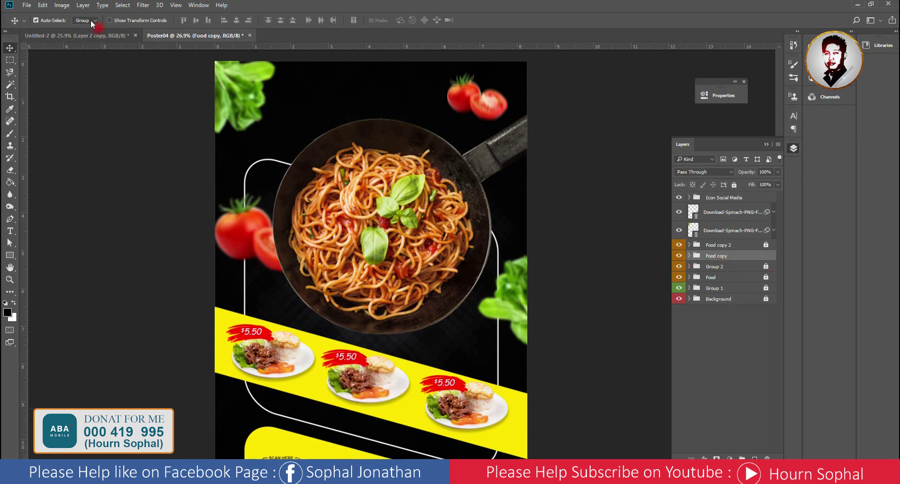
pyautogui.click(79, 34)
# Expand Food copy and start duplicating its Brush-Stroke-Transparent-PNG layer
pyautogui.click(689, 256)
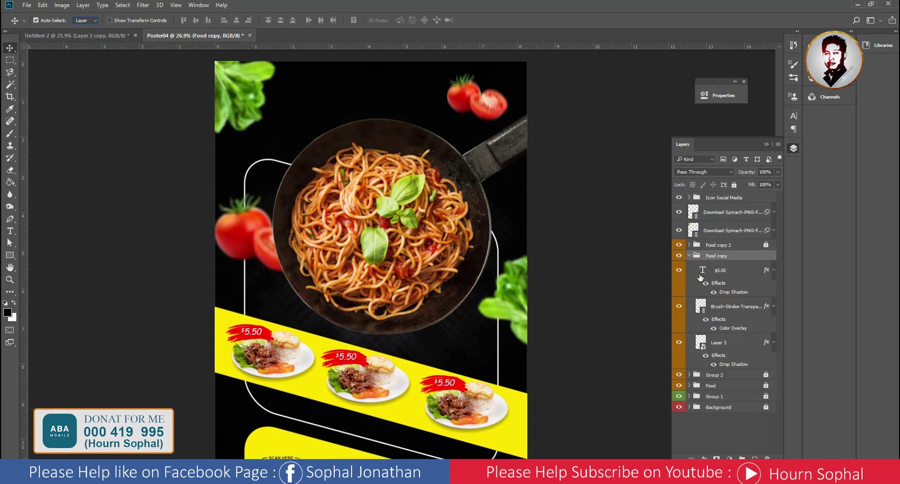
pyautogui.click(679, 305)
pyautogui.click(728, 312)
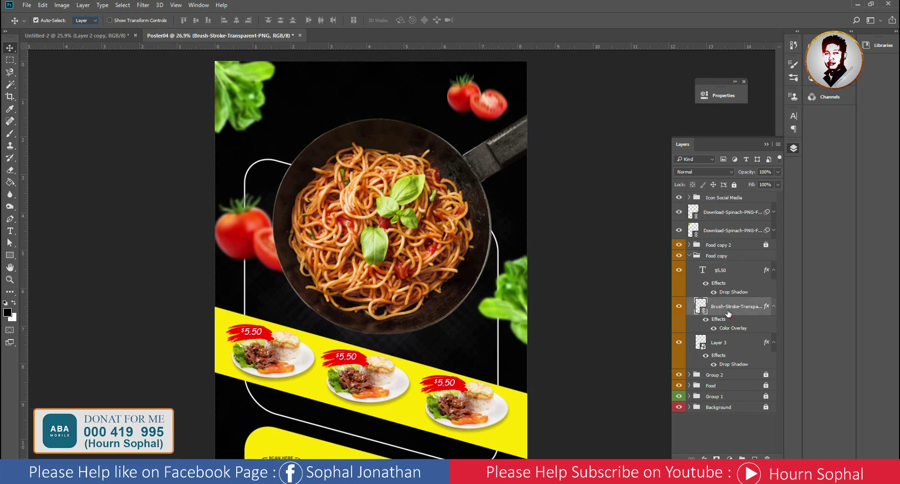
pyautogui.rightClick(728, 313)
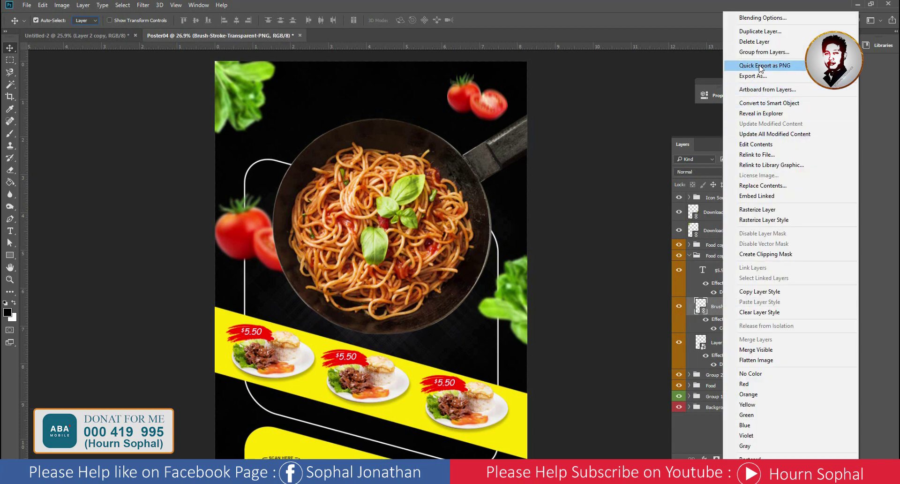
pyautogui.click(759, 31)
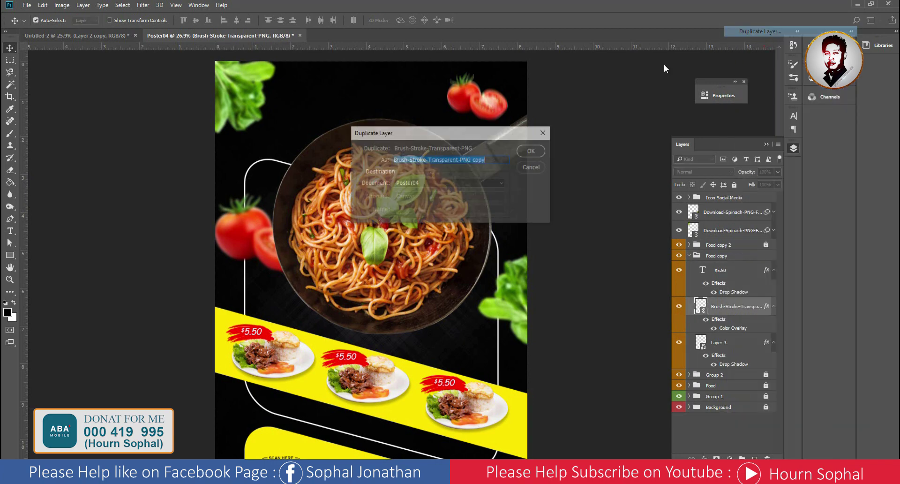
# Create the brush-stroke copy, place it above Food copy 2, and relock Food copy
pyautogui.click(529, 150)
pyautogui.moveTo(715, 307); pyautogui.dragTo(702, 236)
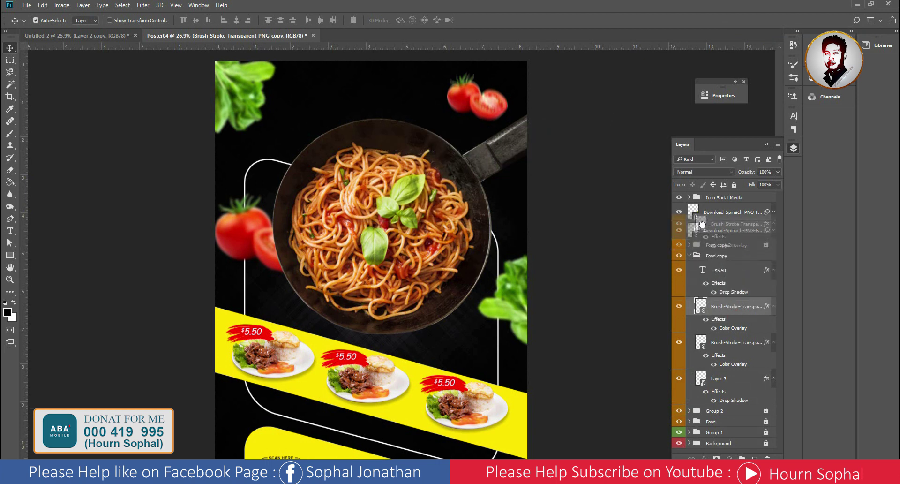
pyautogui.moveTo(701, 236); pyautogui.dragTo(701, 243)
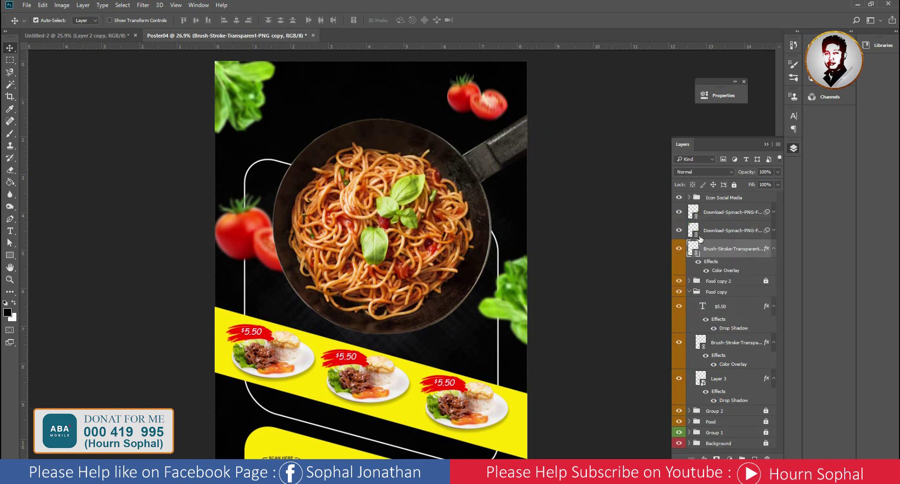
pyautogui.click(689, 292)
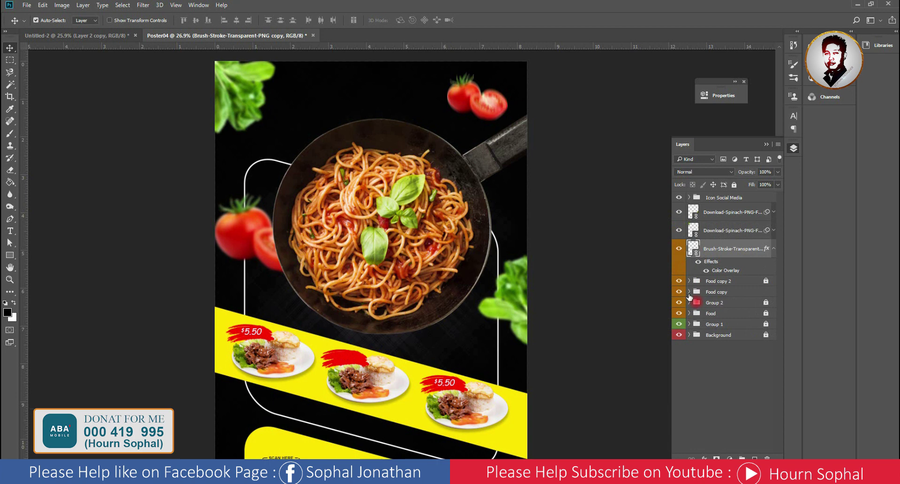
pyautogui.click(722, 292)
pyautogui.click(735, 185)
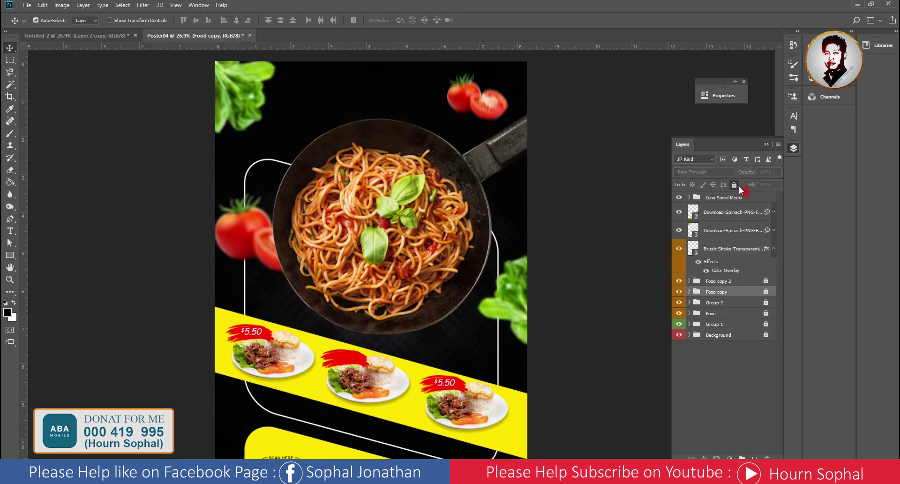
# Move the stroke copy to the poster top, enlarge it and rotate it -10.3°
pyautogui.click(731, 251)
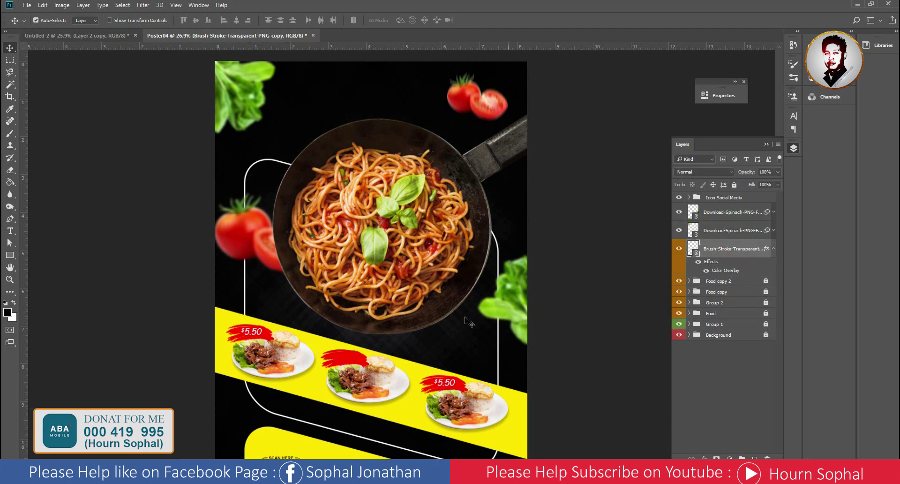
pyautogui.moveTo(361, 354); pyautogui.dragTo(347, 123)
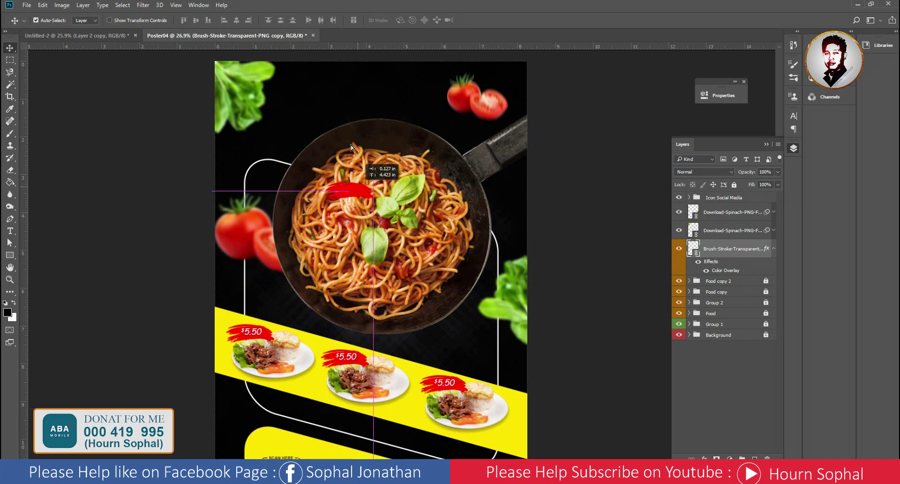
pyautogui.hotkey('ctrl', '-')
pyautogui.hotkey('ctrl', '-')
pyautogui.hotkey('ctrl', 't')
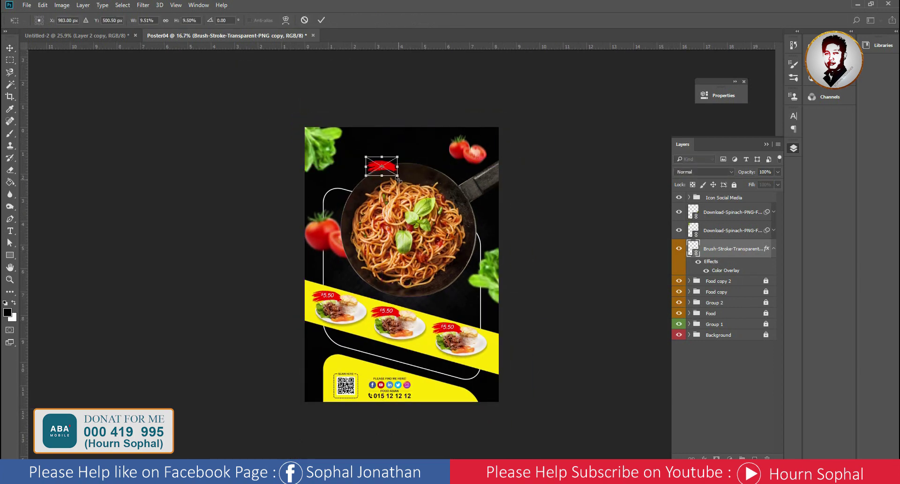
pyautogui.moveTo(398, 176)
pyautogui.mouseDown()
pyautogui.moveTo(448, 205)
pyautogui.moveTo(478, 180)
pyautogui.moveTo(468, 195)
pyautogui.mouseUp()
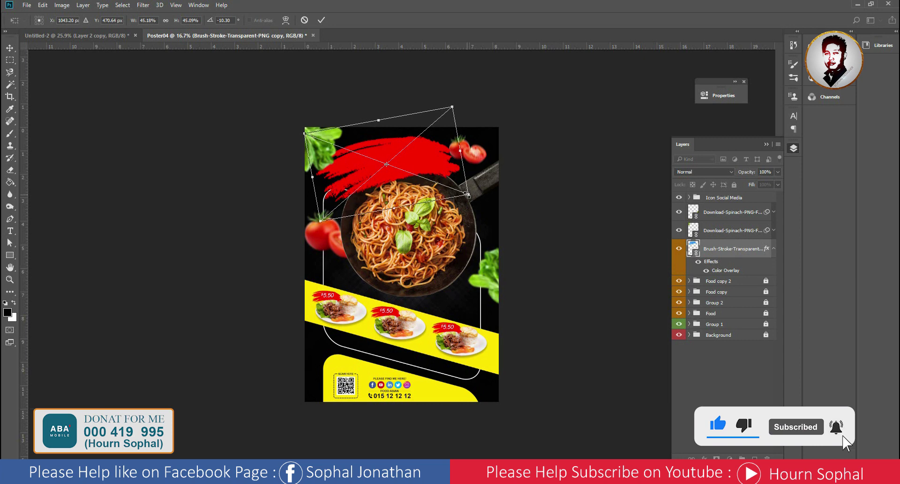
pyautogui.press('Return')
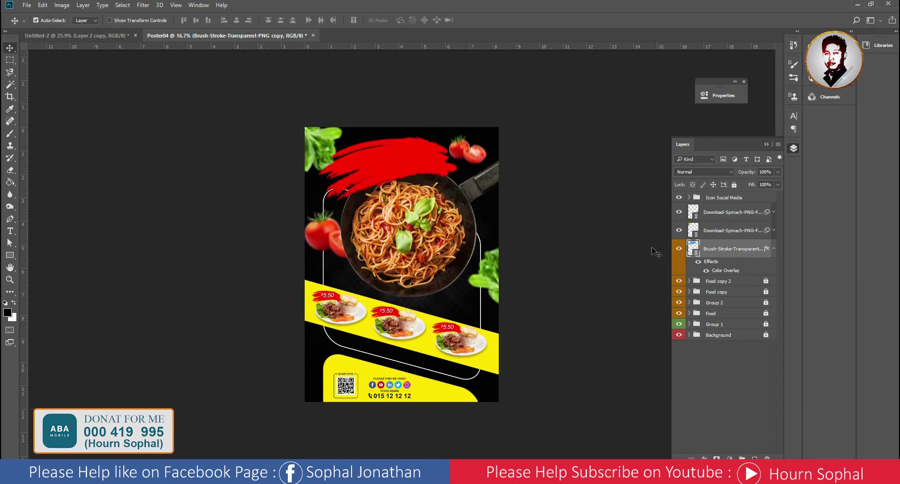
# Bring the brush-stroke layer to the top of the stack and lock Icon Social Media
pyautogui.moveTo(715, 248); pyautogui.dragTo(722, 199)
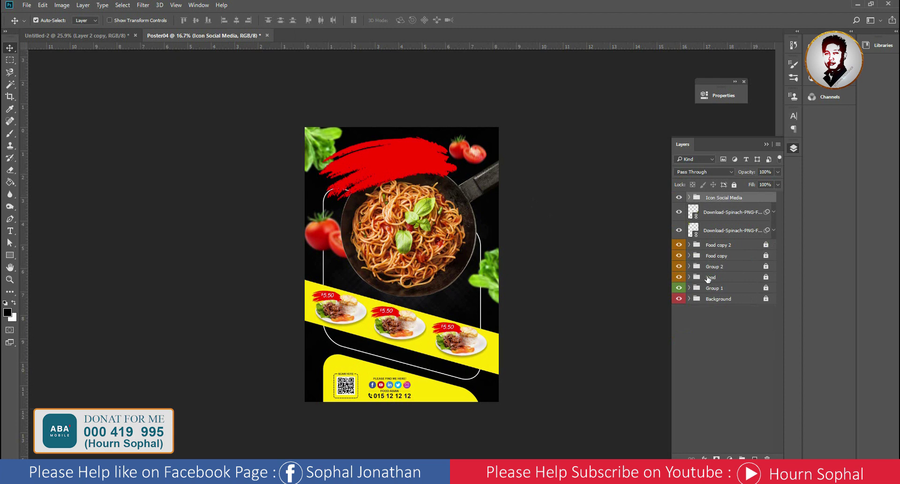
pyautogui.hotkey('ctrl', 'z')
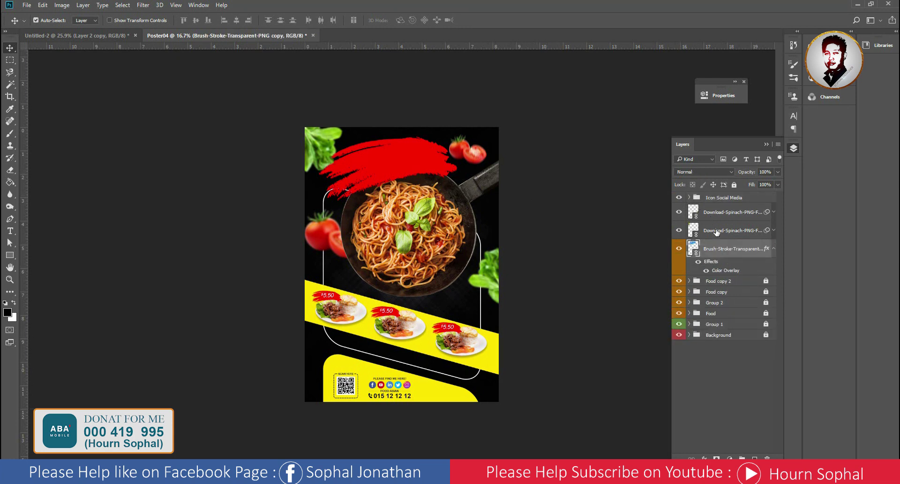
pyautogui.press('ctrl')
pyautogui.hotkey('ctrl', 'shift', ']')
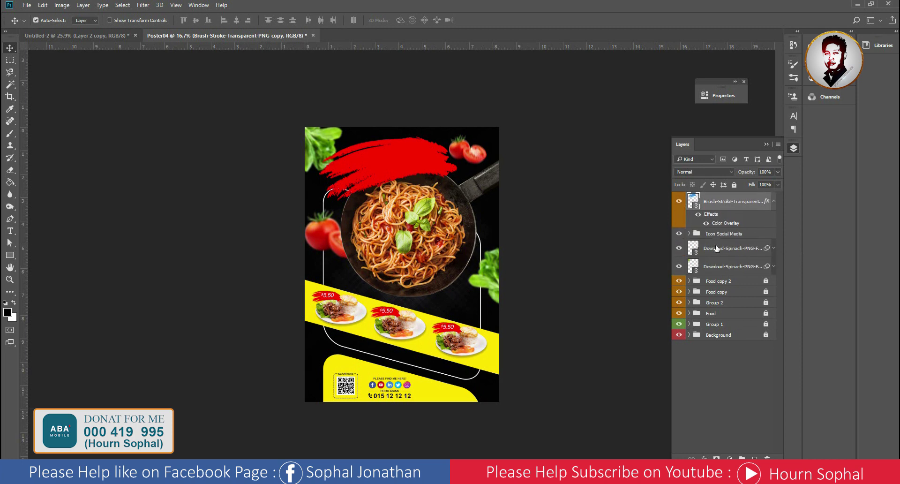
pyautogui.click(727, 233)
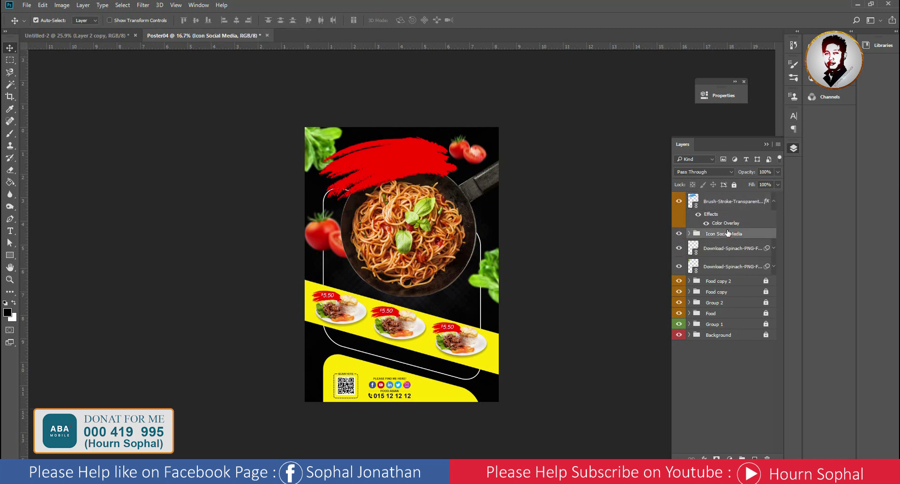
pyautogui.click(734, 185)
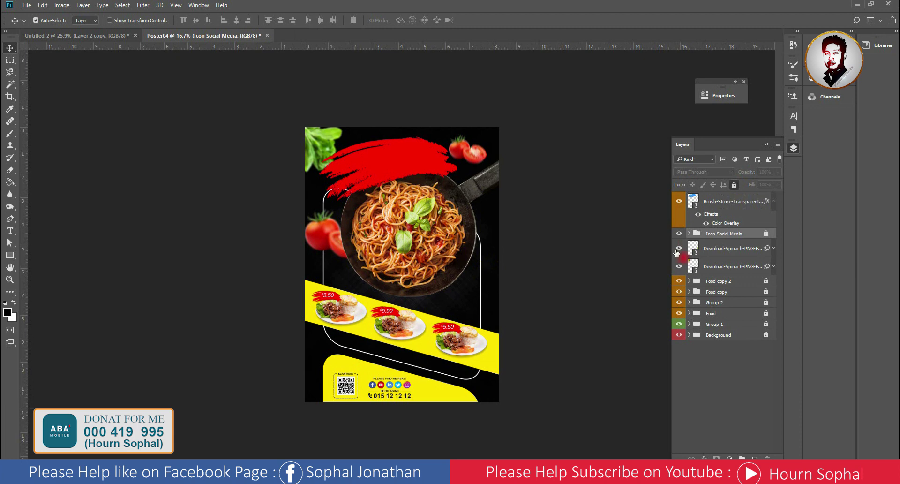
# Group both spinach layers into a group named Leaf tree and lock it
pyautogui.click(725, 266)
pyautogui.keyDown('ctrl'); pyautogui.click(725, 252); pyautogui.keyUp('ctrl')
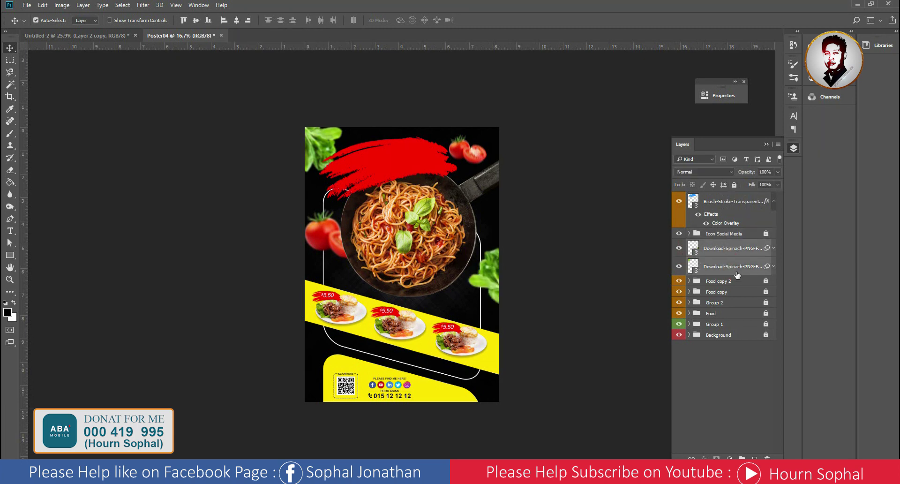
pyautogui.rightClick(737, 275)
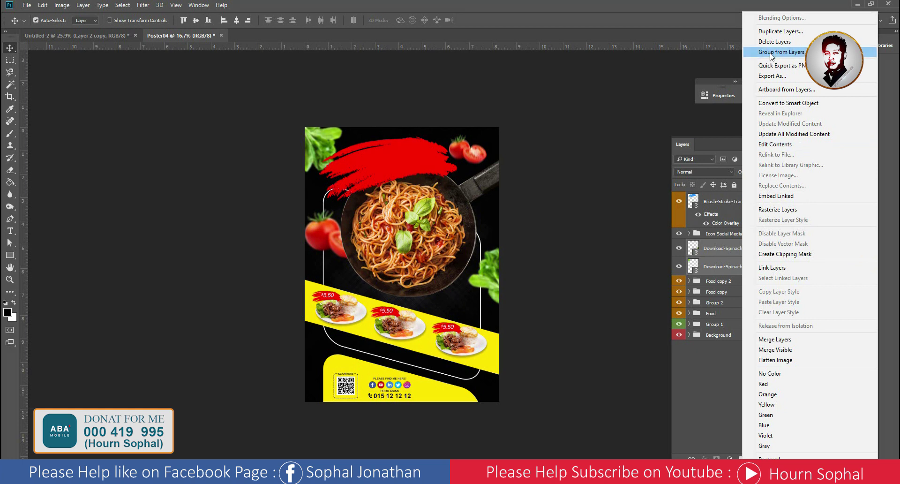
pyautogui.click(772, 52)
pyautogui.write('Leaf trr')
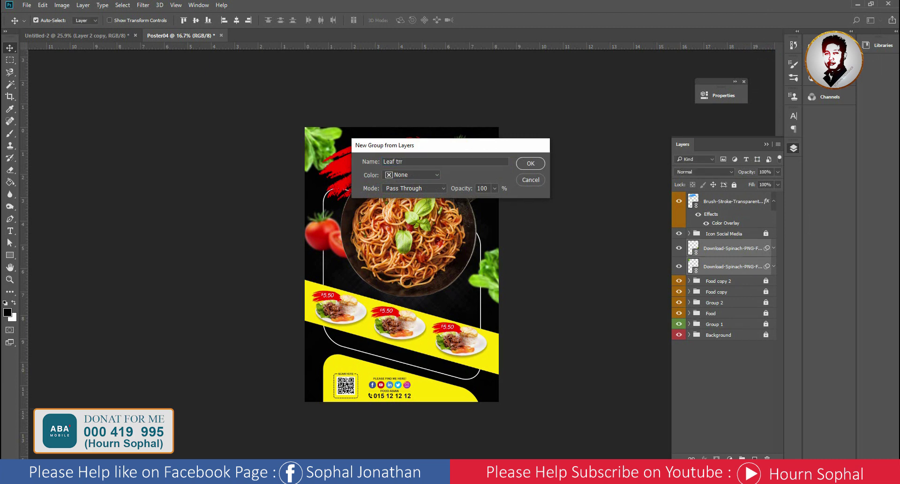
pyautogui.press('Return')
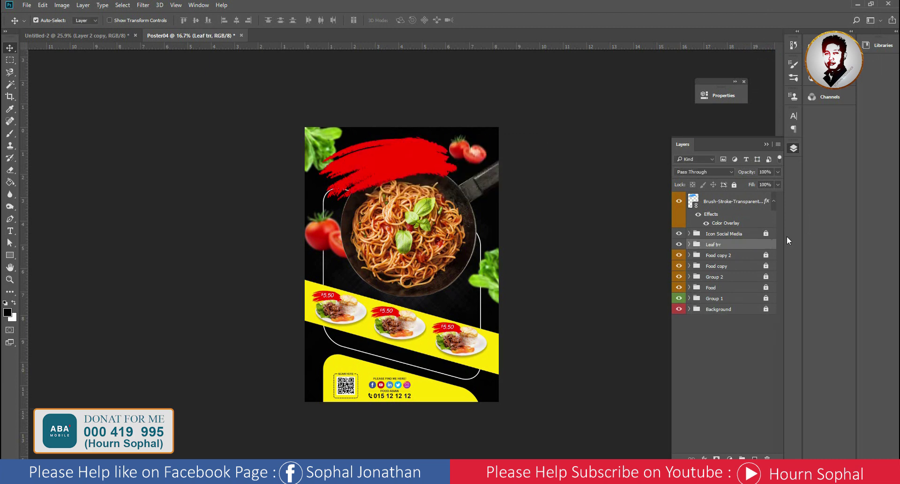
pyautogui.click(713, 247)
pyautogui.doubleClick(722, 247)
pyautogui.press('BackSpace')
pyautogui.press('Return')
pyautogui.click(733, 185)
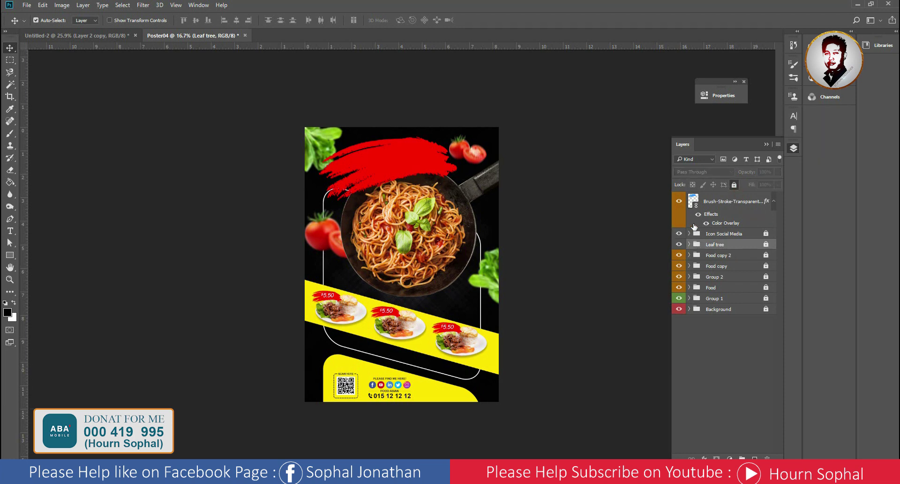
# Collapse the brush-stroke layer's effects list and reselect that layer
pyautogui.moveTo(679, 233)
pyautogui.mouseDown()
pyautogui.moveTo(681, 310)
pyautogui.moveTo(679, 234)
pyautogui.mouseUp()
pyautogui.click(774, 201)
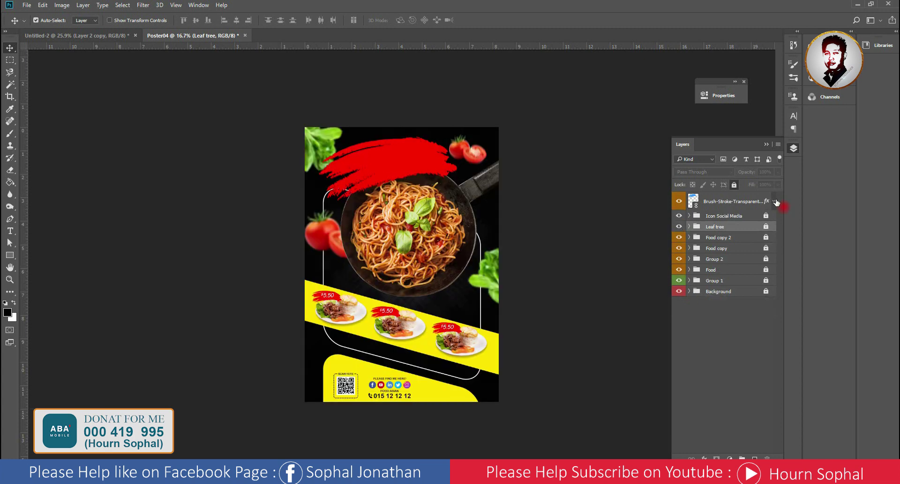
pyautogui.click(710, 308)
pyautogui.click(732, 202)
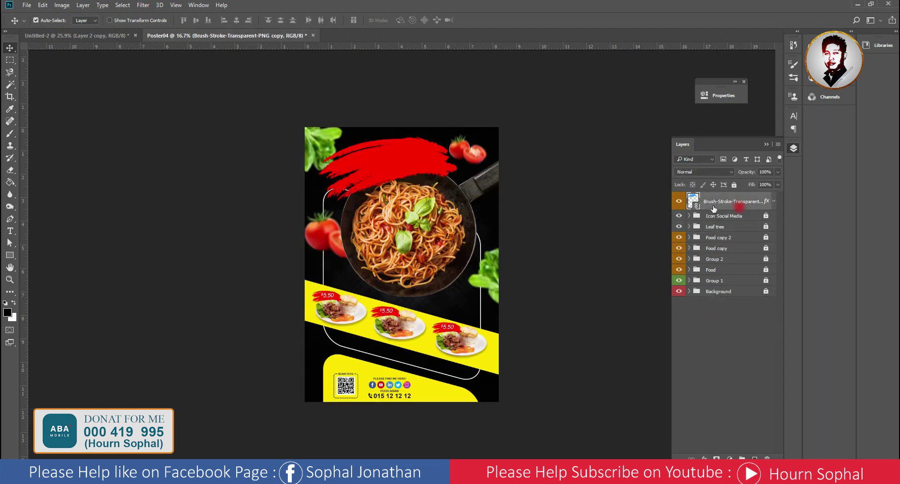
pyautogui.hotkey('ctrl', '+')
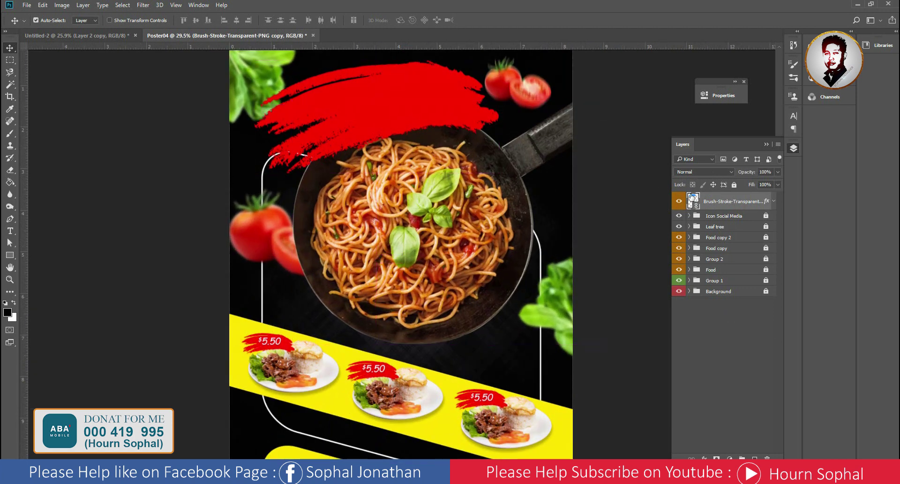
# Change the brush stroke's Color Overlay to yellow ffe400 sampled from the poster's band
pyautogui.click(774, 201)
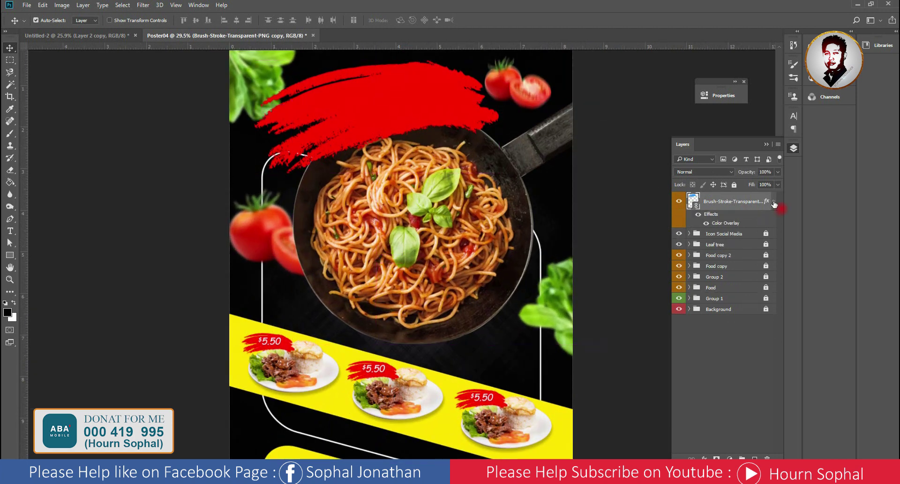
pyautogui.doubleClick(711, 223)
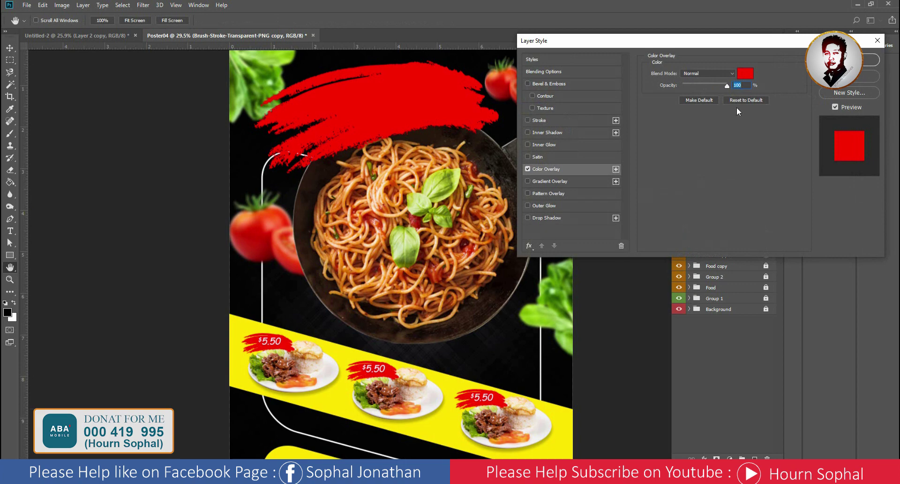
pyautogui.click(747, 76)
pyautogui.click(455, 389)
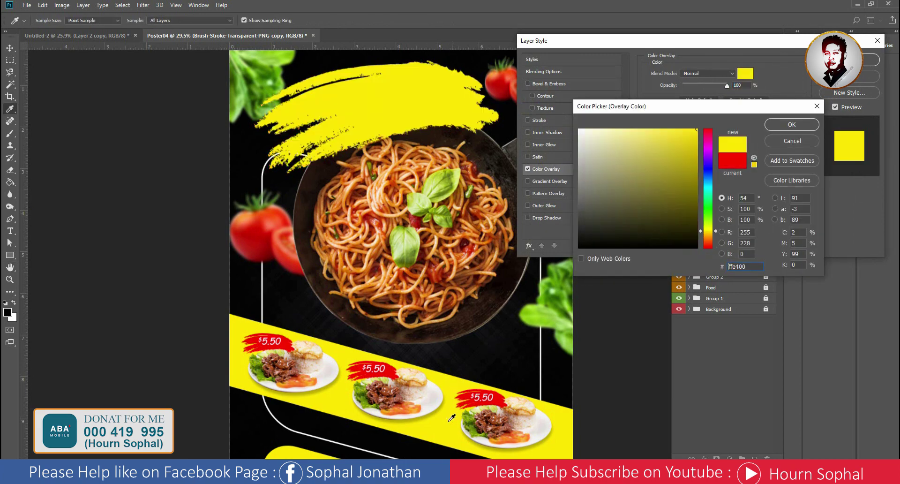
pyautogui.click(791, 124)
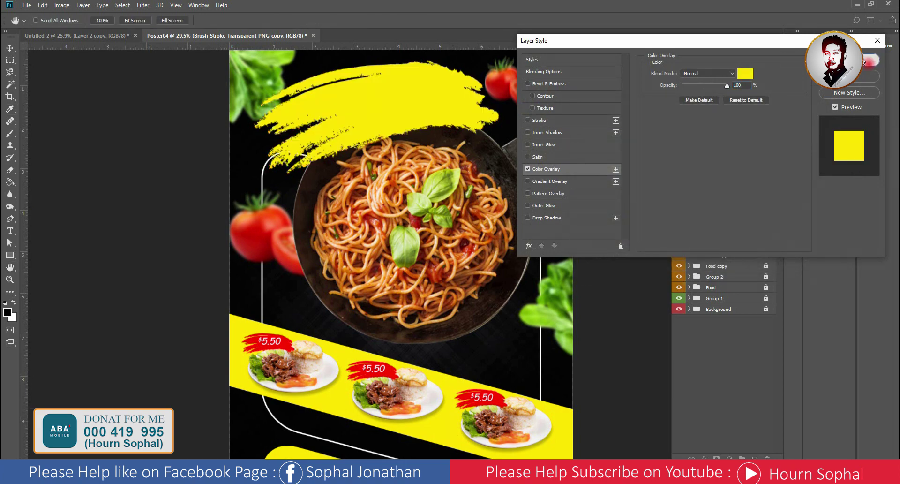
pyautogui.click(870, 60)
# Compare against the Untitled-2 reference poster, then return to Poster04
pyautogui.scroll(-1, 391, 271)
pyautogui.scroll(1, 389, 208)
pyautogui.scroll(1, 412, 96)
pyautogui.moveTo(373, 172); pyautogui.dragTo(360, 213)
pyautogui.click(75, 35)
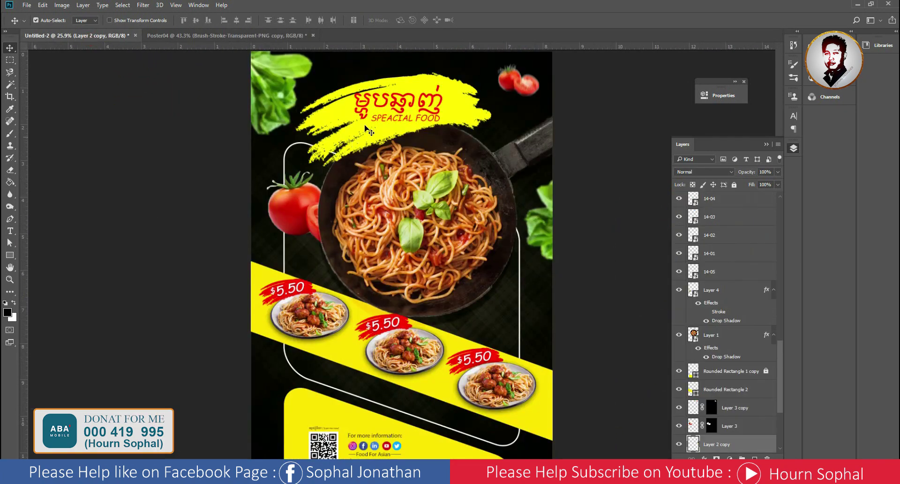
pyautogui.click(221, 35)
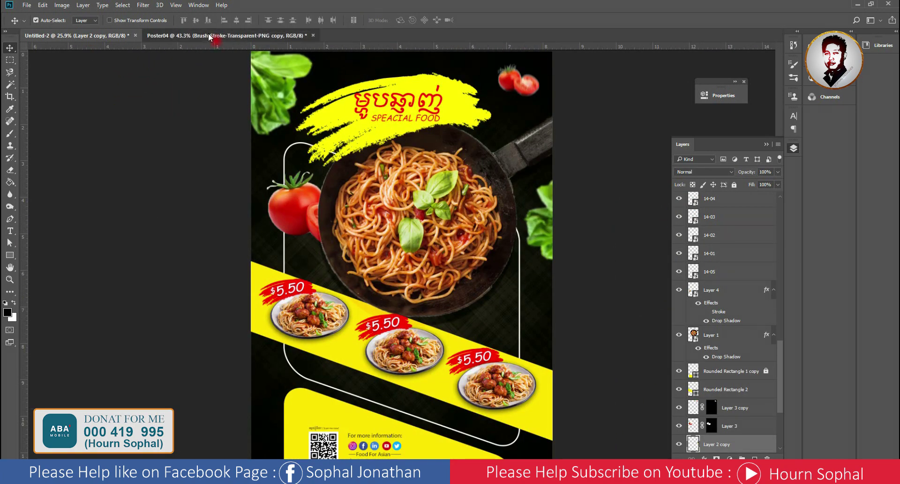
pyautogui.scroll(1, 370, 190)
pyautogui.click(10, 230)
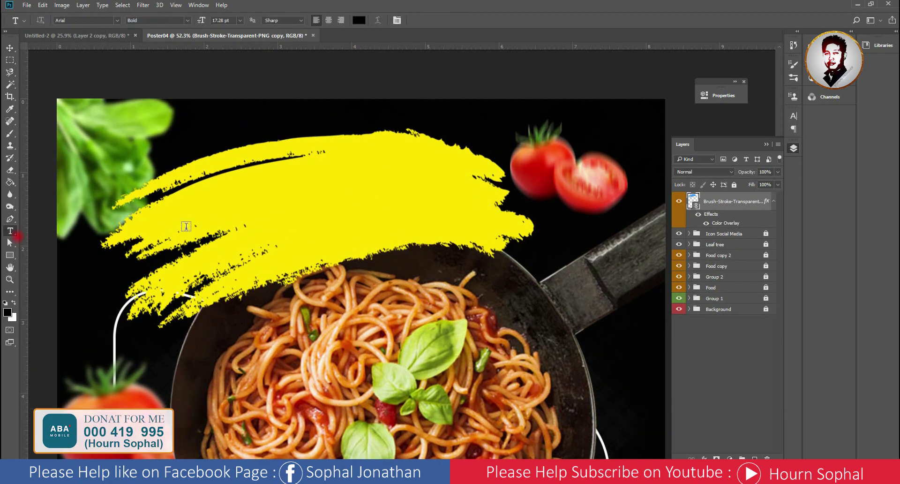
# Type the Khmer title on the yellow stroke and set it in Khmer OS Koulen
pyautogui.click(311, 200)
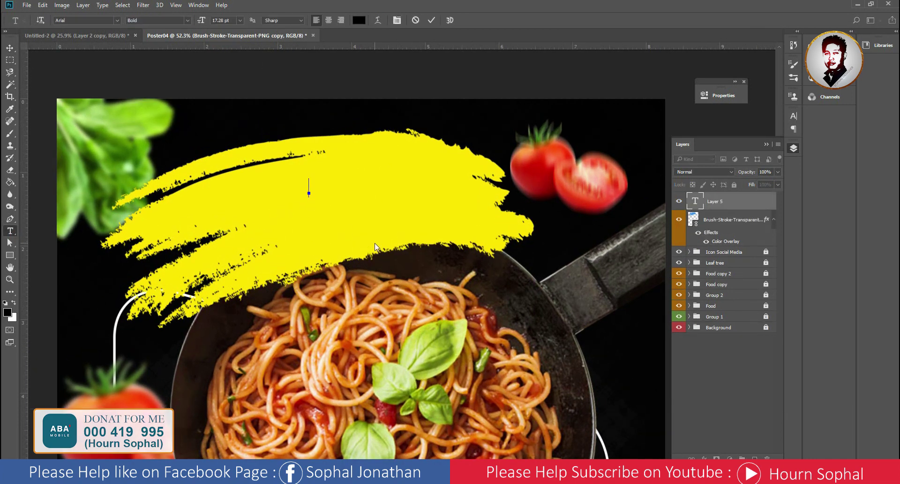
pyautogui.write('អណារ')
pyautogui.write('្')
pyautogui.write(' ម')
pyautogui.write('ាន')
pyautogui.write('ហារ')
pyautogui.moveTo(309, 186); pyautogui.dragTo(354, 183)
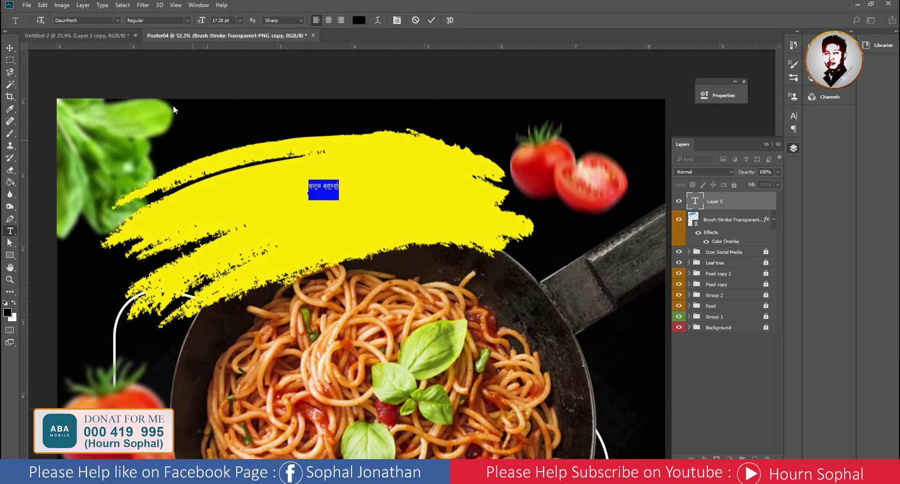
pyautogui.click(92, 23)
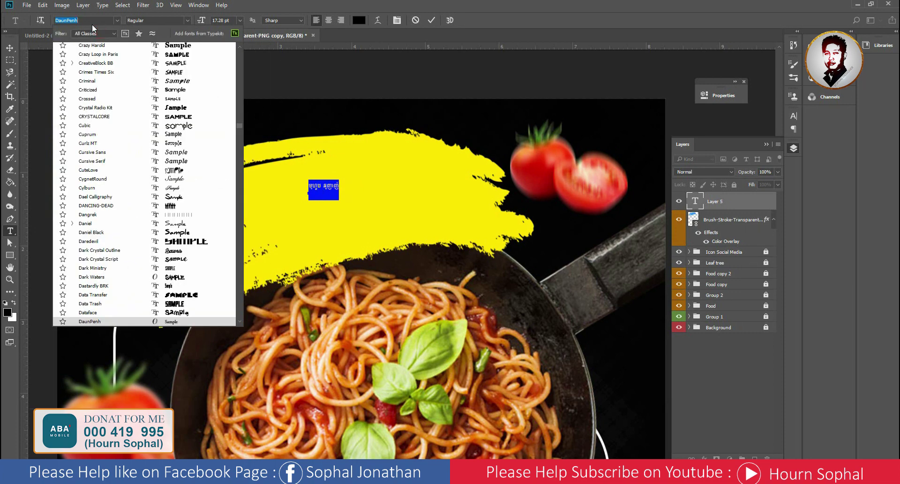
pyautogui.write('khmer')
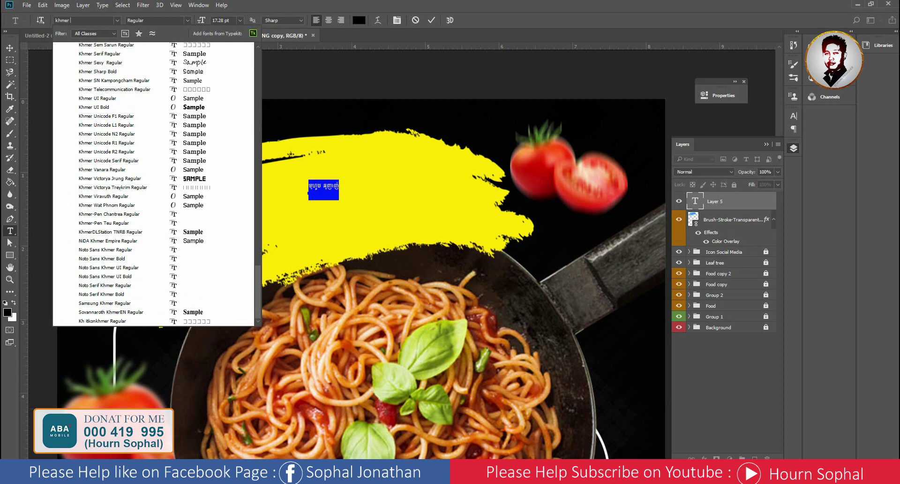
pyautogui.write(' os koulen')
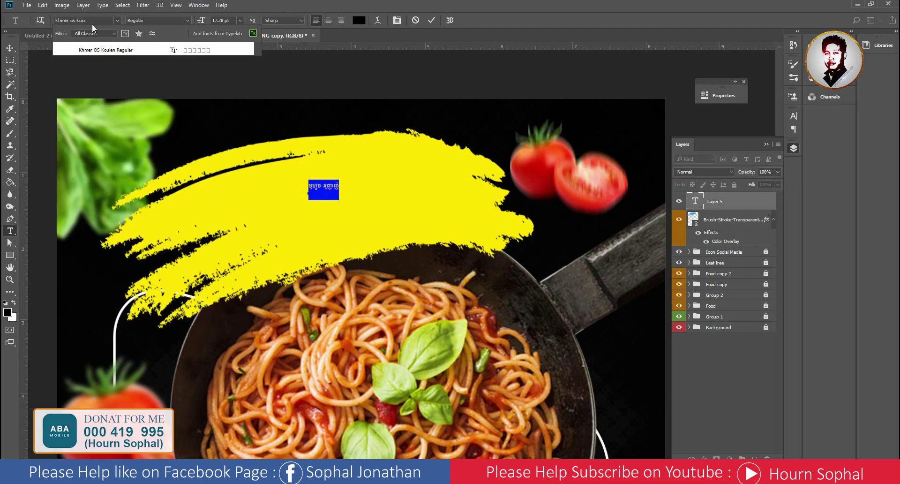
pyautogui.click(96, 51)
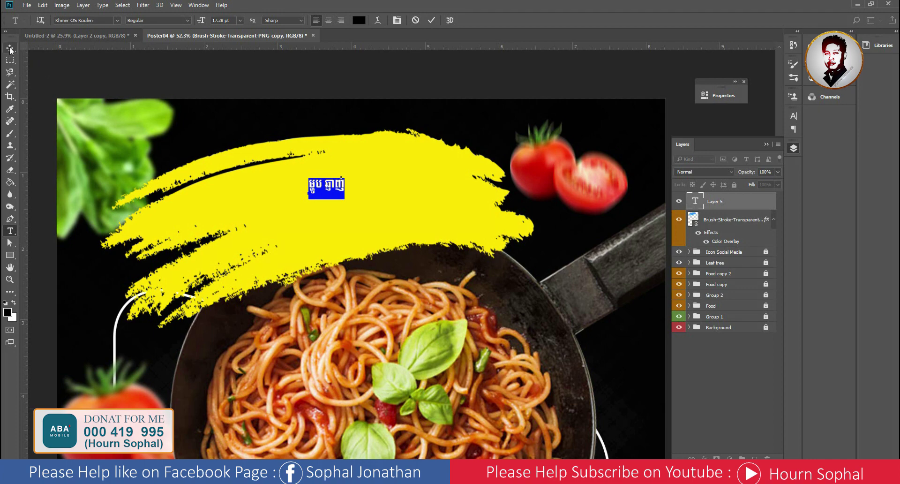
pyautogui.click(317, 182)
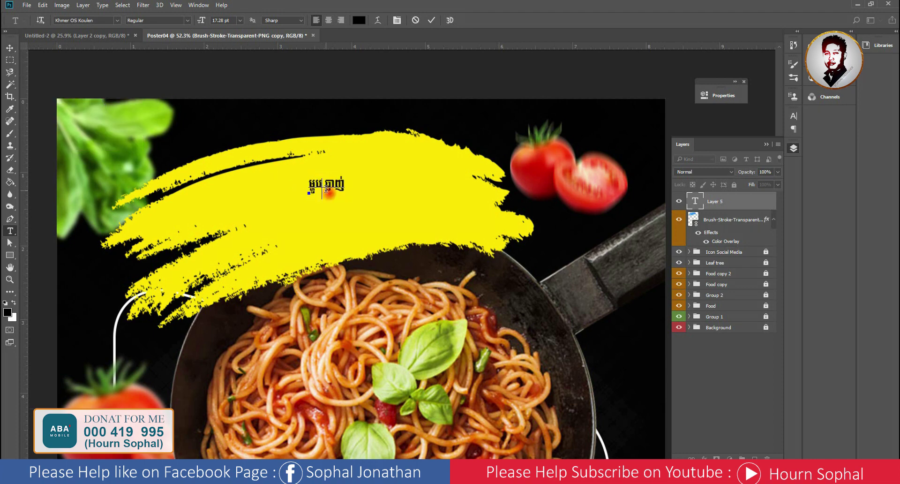
# Colour the Khmer title deep red and commit it
pyautogui.hotkey('ctrl', 'a')
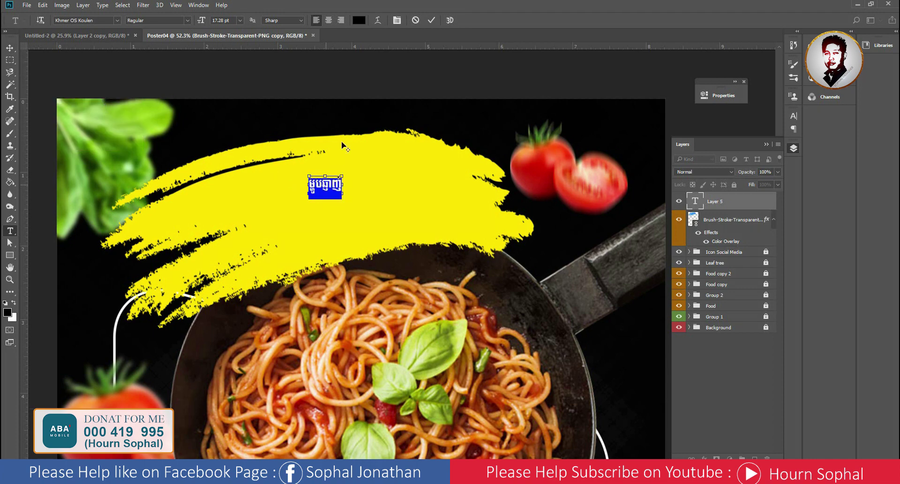
pyautogui.click(356, 24)
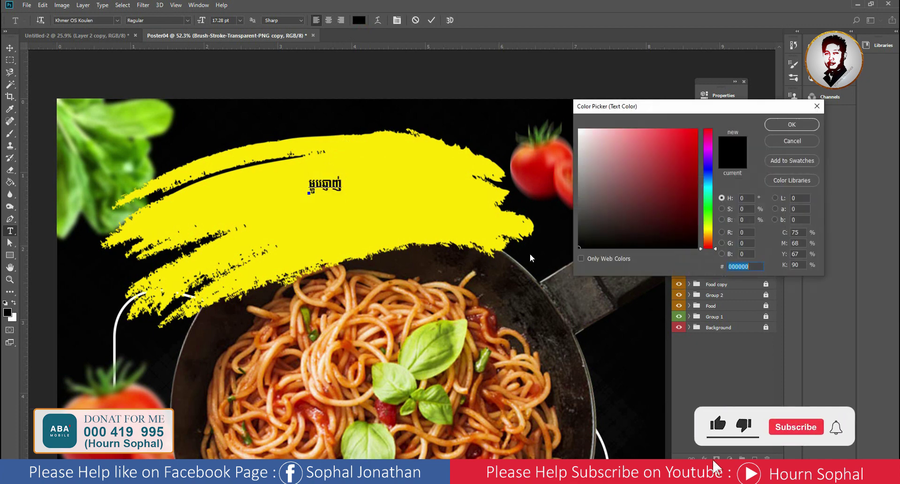
pyautogui.click(689, 150)
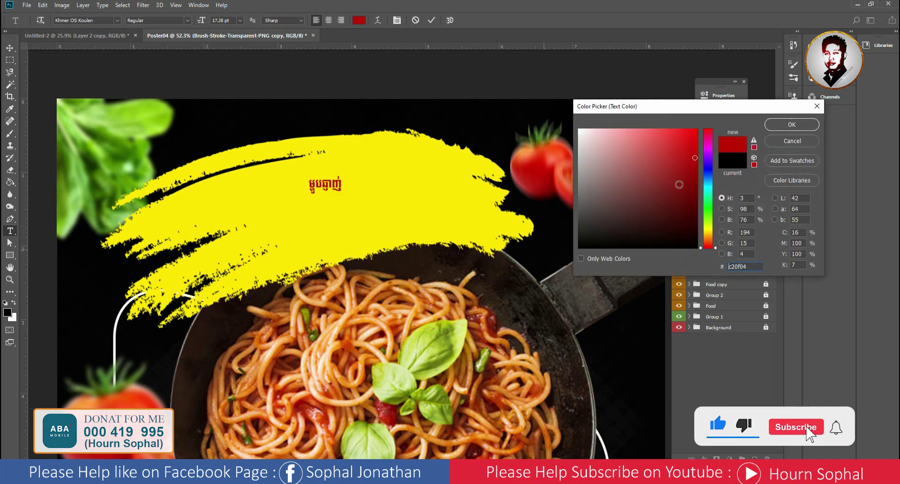
pyautogui.click(791, 124)
pyautogui.click(9, 47)
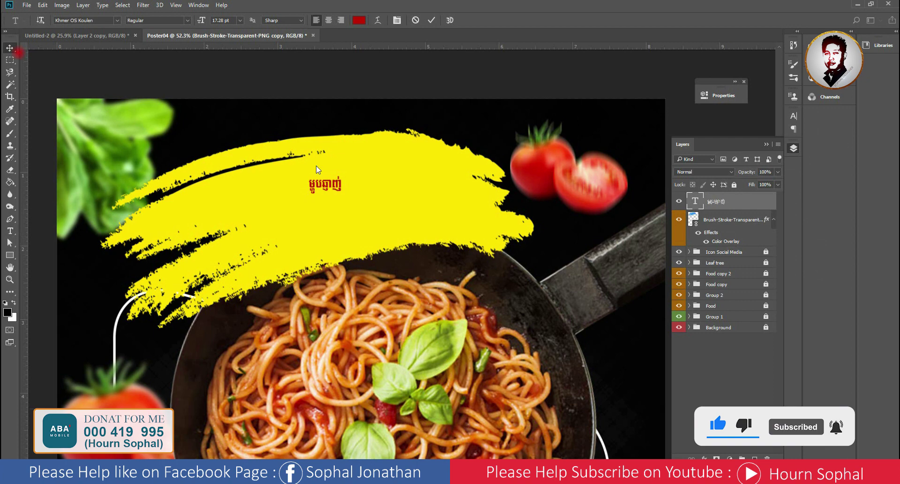
# Scale the Khmer title up across the yellow brush stroke
pyautogui.hotkey('ctrl', 't')
pyautogui.moveTo(342, 192)
pyautogui.mouseDown()
pyautogui.moveTo(432, 225)
pyautogui.moveTo(343, 166)
pyautogui.moveTo(416, 221)
pyautogui.moveTo(402, 216)
pyautogui.mouseUp()
pyautogui.moveTo(392, 181); pyautogui.dragTo(399, 188)
pyautogui.moveTo(407, 226); pyautogui.dragTo(405, 223)
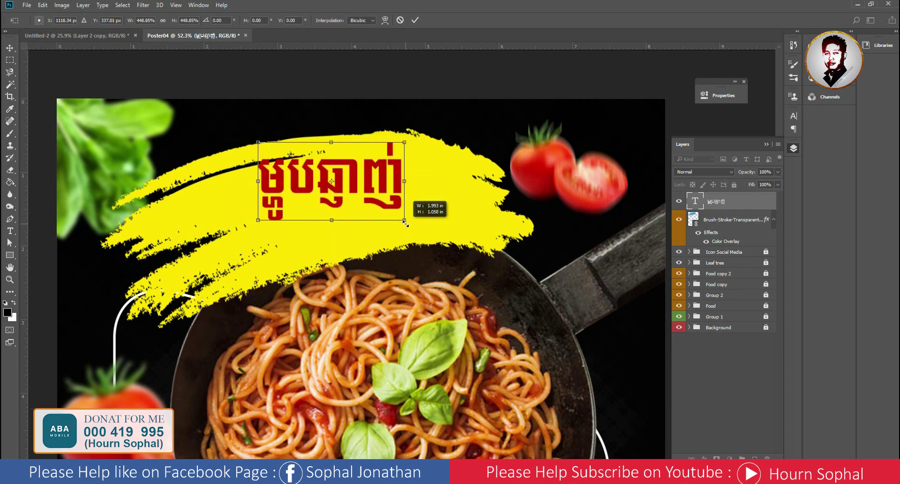
pyautogui.press('Return')
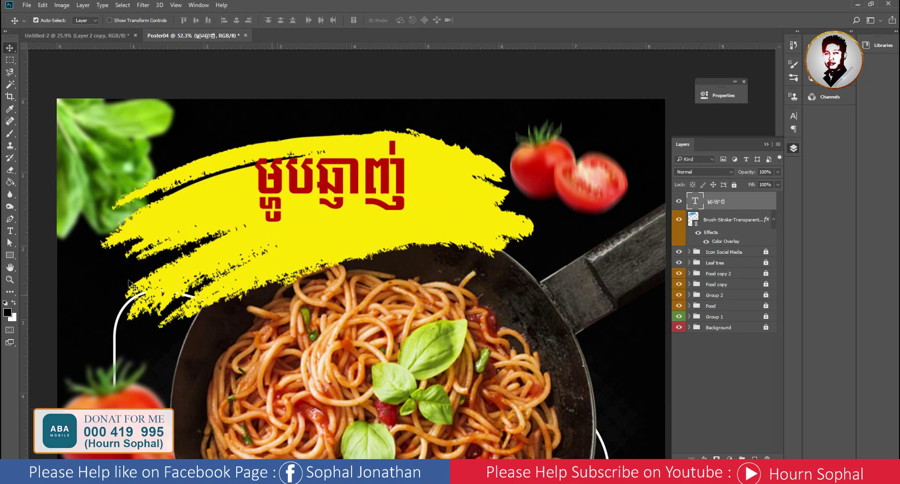
pyautogui.click(11, 231)
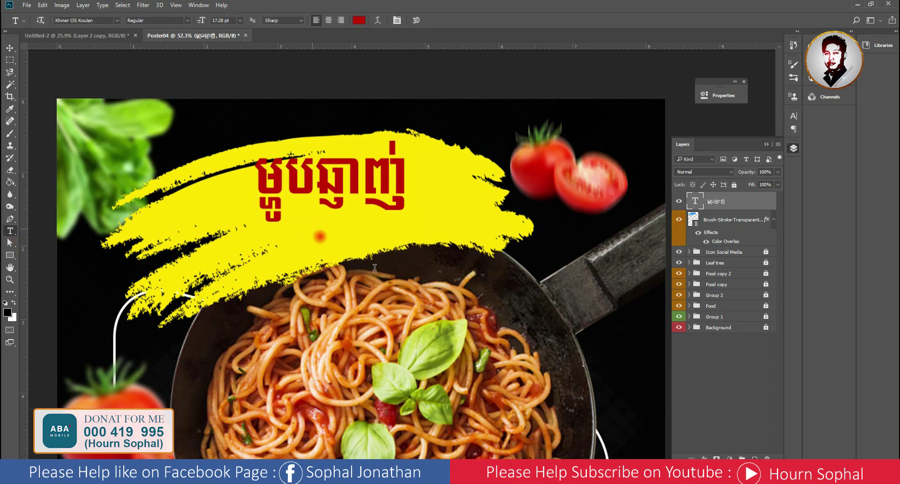
# Add a SPECIAL FOOD subtitle below the Khmer title and scale it up
pyautogui.click(312, 228)
pyautogui.write('SPEA')
pyautogui.press('BackSpace')
pyautogui.write('CIAL FOOD')
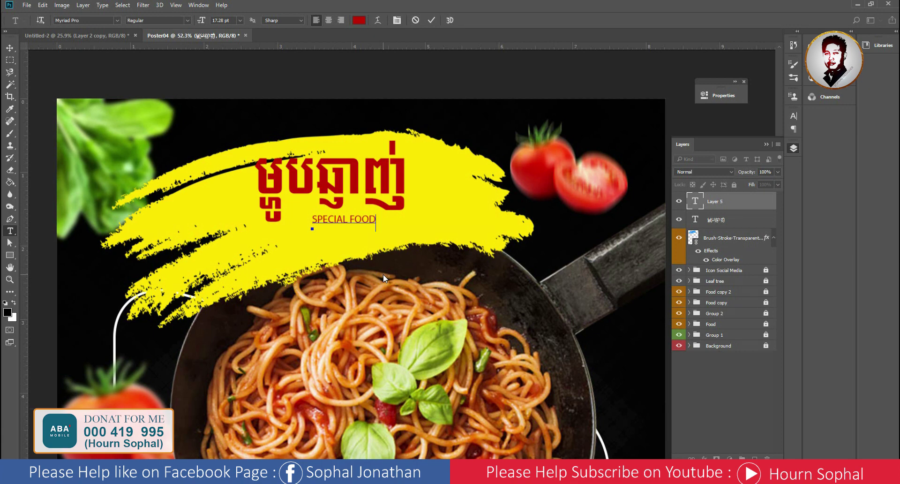
pyautogui.click(9, 49)
pyautogui.hotkey('ctrl', 't')
pyautogui.moveTo(396, 236); pyautogui.dragTo(410, 239)
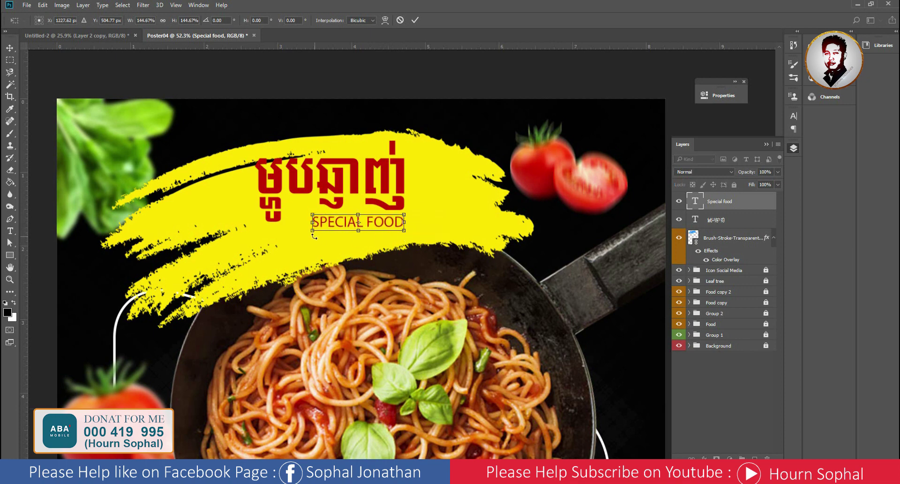
pyautogui.moveTo(313, 231)
pyautogui.mouseDown()
pyautogui.moveTo(287, 230)
pyautogui.moveTo(322, 231)
pyautogui.mouseUp()
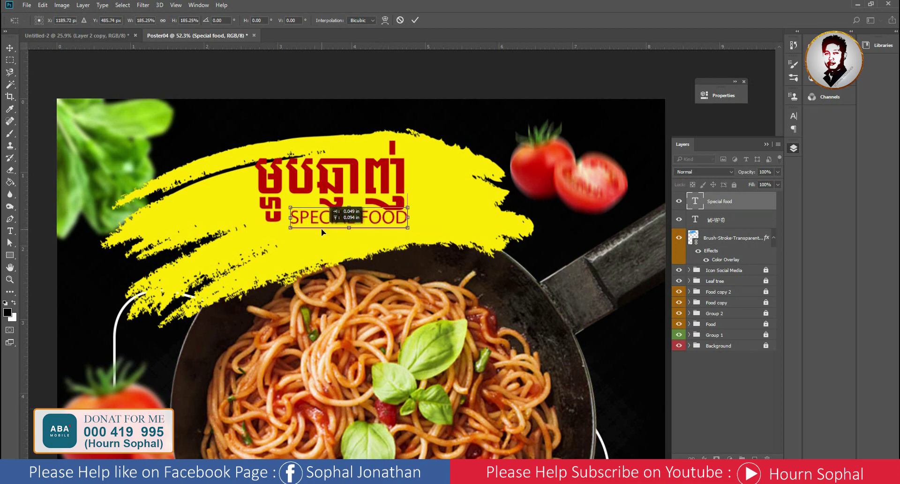
pyautogui.press('Return')
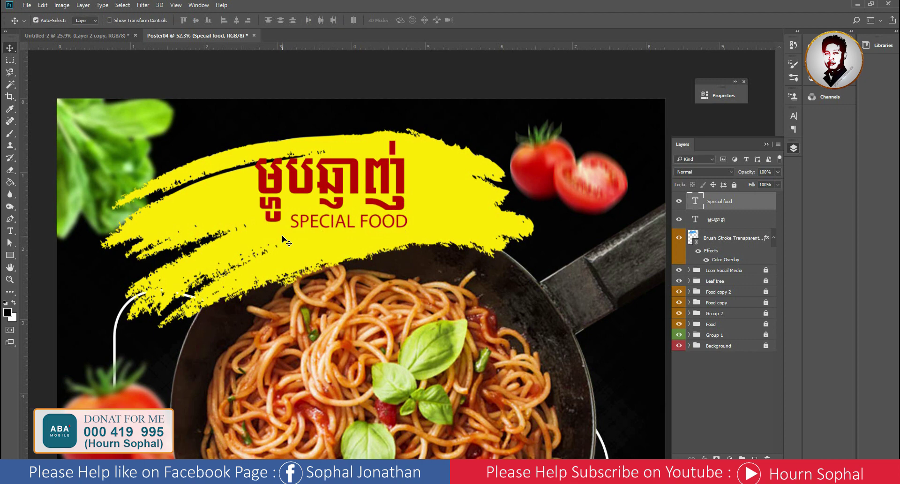
# Check the reference poster and nudge the subtitle slightly left
pyautogui.scroll(2, 323, 217)
pyautogui.scroll(-2, 324, 216)
pyautogui.click(66, 38)
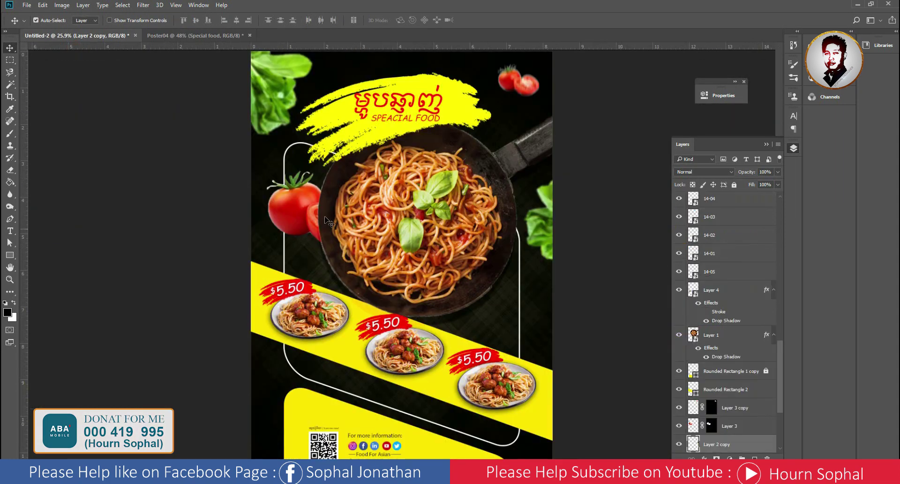
pyautogui.click(214, 37)
pyautogui.scroll(2, 377, 231)
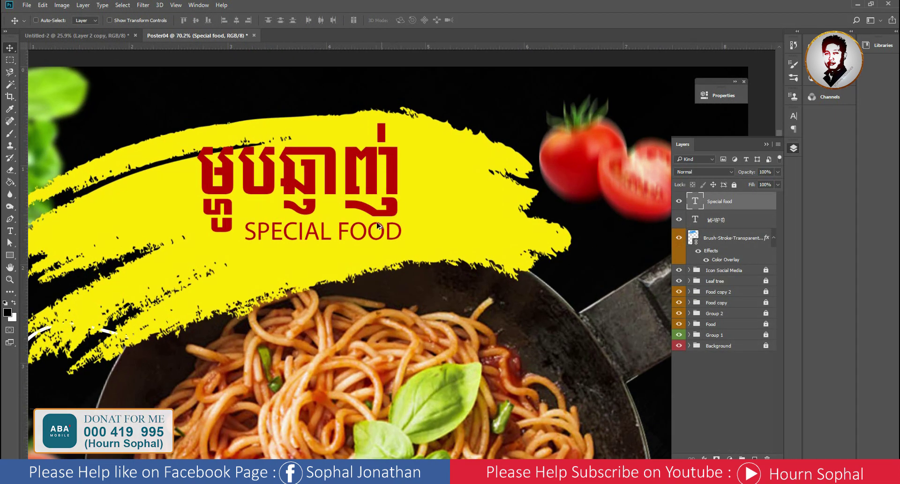
pyautogui.hotkey('shift', 'Left')
# Set the subtitle in Trajan Pro Bold and shrink it to fit under the title
pyautogui.press('t')
pyautogui.doubleClick(687, 201)
pyautogui.click(103, 20)
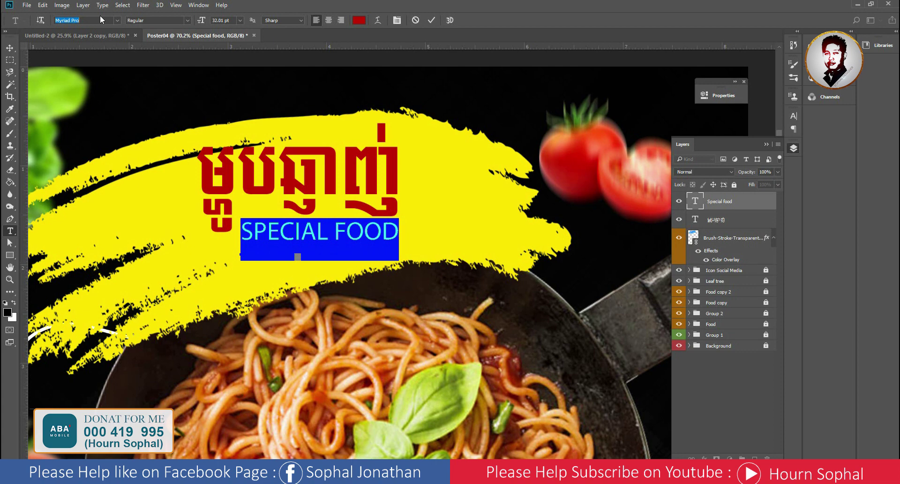
pyautogui.write('trajan')
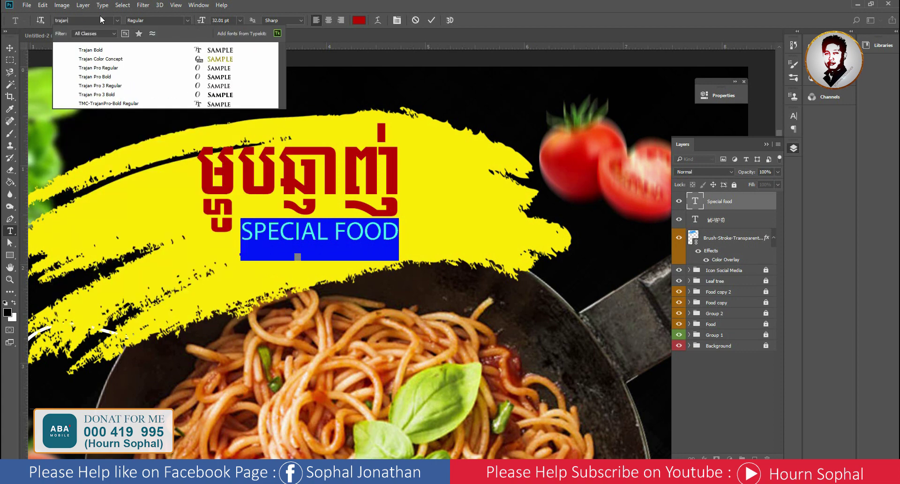
pyautogui.click(108, 76)
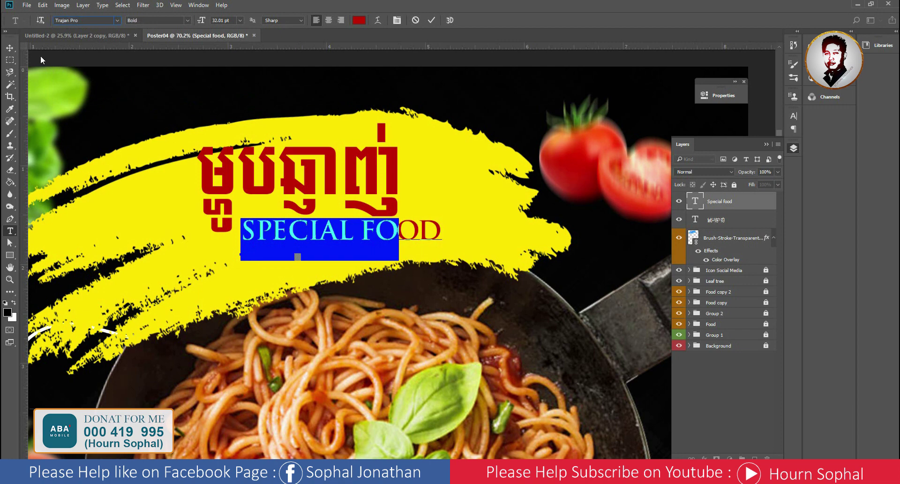
pyautogui.click(9, 48)
pyautogui.hotkey('ctrl', 't')
pyautogui.moveTo(448, 247); pyautogui.dragTo(402, 236)
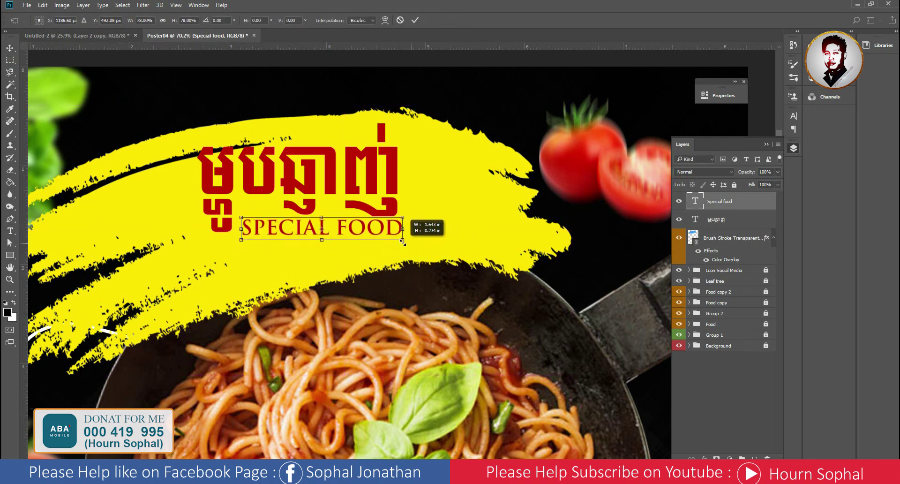
pyautogui.press('Return')
# Retype the subtitle as SPECIAL FOOD
pyautogui.doubleClick(328, 239)
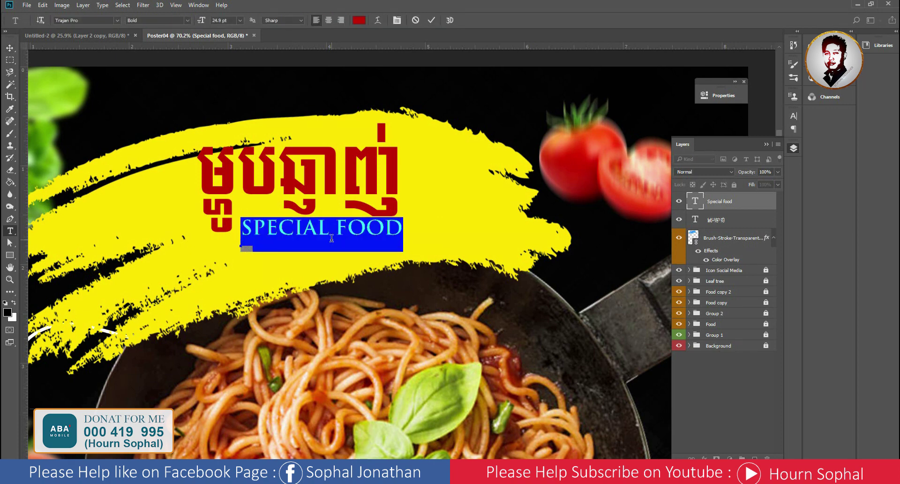
pyautogui.write('S')
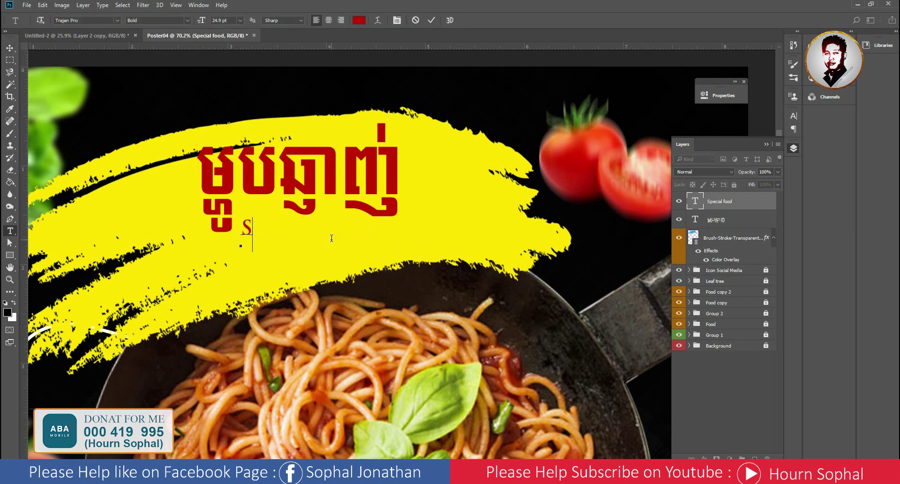
pyautogui.write('P')
pyautogui.press('BackSpace')
pyautogui.press('BackSpace')
pyautogui.write('S')
pyautogui.press('BackSpace')
pyautogui.write('E')
pyautogui.press('BackSpace')
pyautogui.write('E')
pyautogui.write('CIAL FOOD')
pyautogui.click(10, 48)
# Move the title and subtitle down together onto the yellow stroke
pyautogui.scroll(-3, 354, 229)
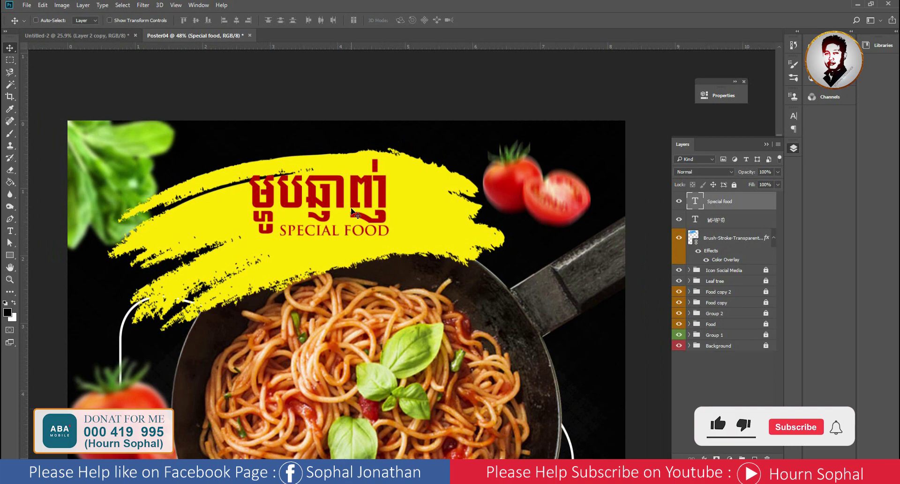
pyautogui.keyDown('ctrl'); pyautogui.keyDown('shift'); pyautogui.click(355, 215); pyautogui.keyUp('shift'); pyautogui.keyUp('ctrl')
pyautogui.moveTo(355, 214); pyautogui.dragTo(358, 235)
pyautogui.press('t')
pyautogui.click(352, 236)
# Extend the subtitle with CAMBODIA and shrink it to fit the stroke
pyautogui.press('Right')
pyautogui.write('CAM')
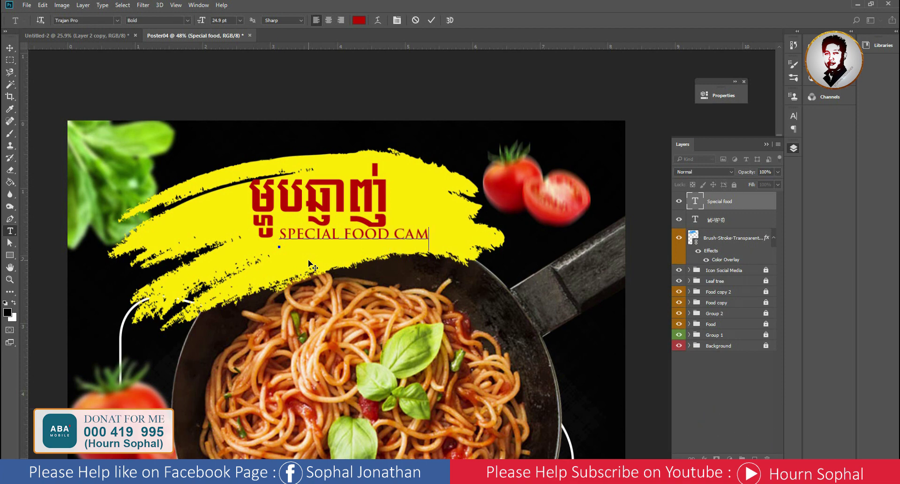
pyautogui.write('BODI')
pyautogui.click(10, 48)
pyautogui.moveTo(415, 236)
pyautogui.mouseDown()
pyautogui.moveTo(409, 242)
pyautogui.moveTo(416, 234)
pyautogui.mouseUp()
pyautogui.hotkey('ctrl', 't')
pyautogui.moveTo(477, 247); pyautogui.dragTo(451, 241)
pyautogui.press('Return')
pyautogui.moveTo(391, 235); pyautogui.dragTo(391, 236)
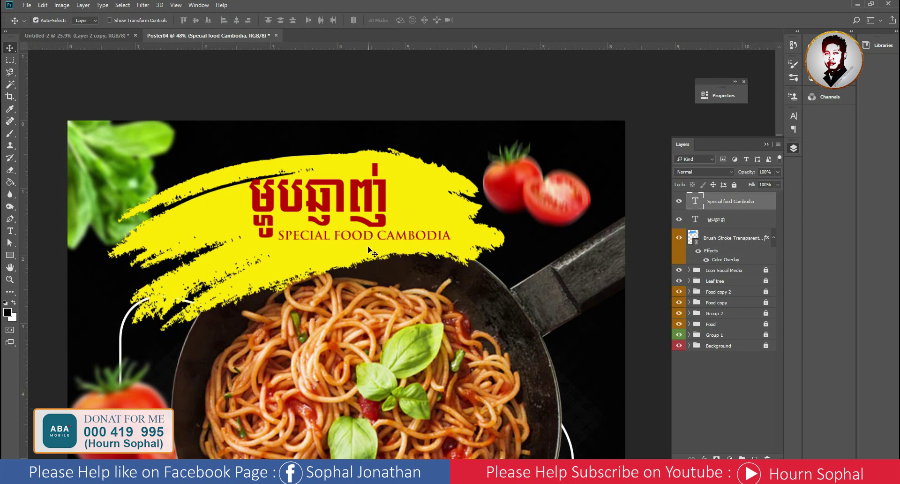
# Delete SPECIAL so the subtitle reads FOOD CAMBODIA
pyautogui.press('t')
pyautogui.click(332, 236)
pyautogui.keyDown('shift'); pyautogui.click(268, 235); pyautogui.keyUp('shift')
pyautogui.press('BackSpace')
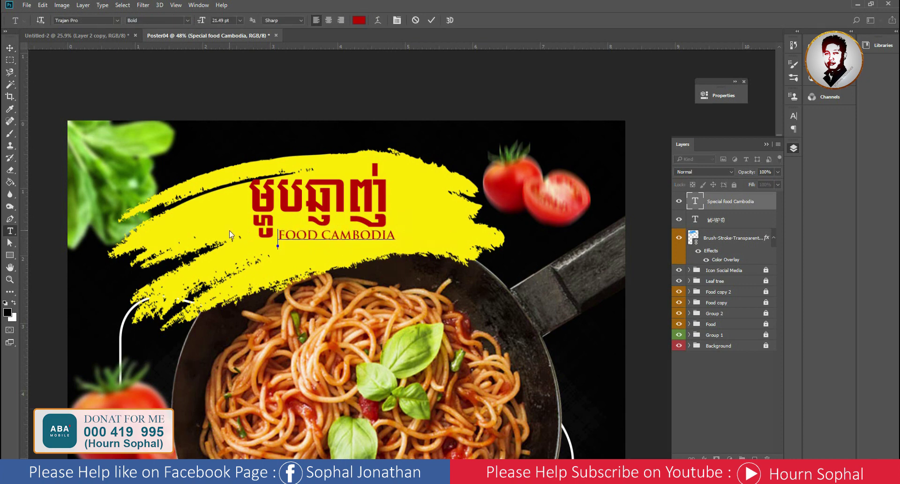
pyautogui.click(10, 48)
# Shrink FOOD CAMBODIA slightly so it sits centred under the Khmer title
pyautogui.scroll(3, 379, 241)
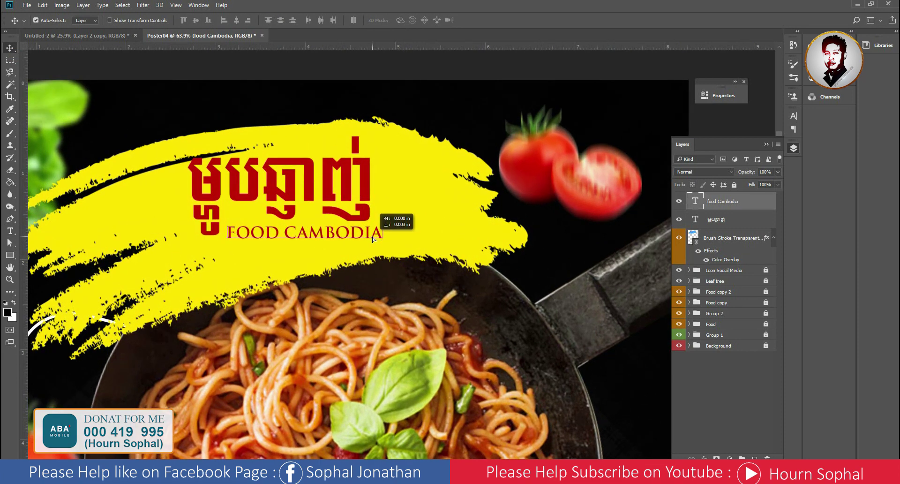
pyautogui.hotkey('ctrl', 't')
pyautogui.moveTo(383, 243); pyautogui.dragTo(380, 241)
pyautogui.scroll(-2, 383, 232)
pyautogui.press('Return')
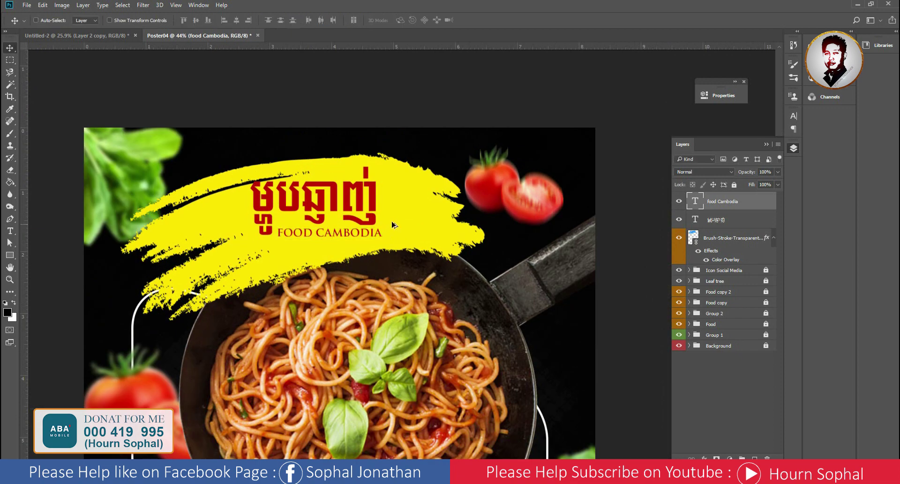
pyautogui.scroll(2, 384, 232)
pyautogui.click(380, 255)
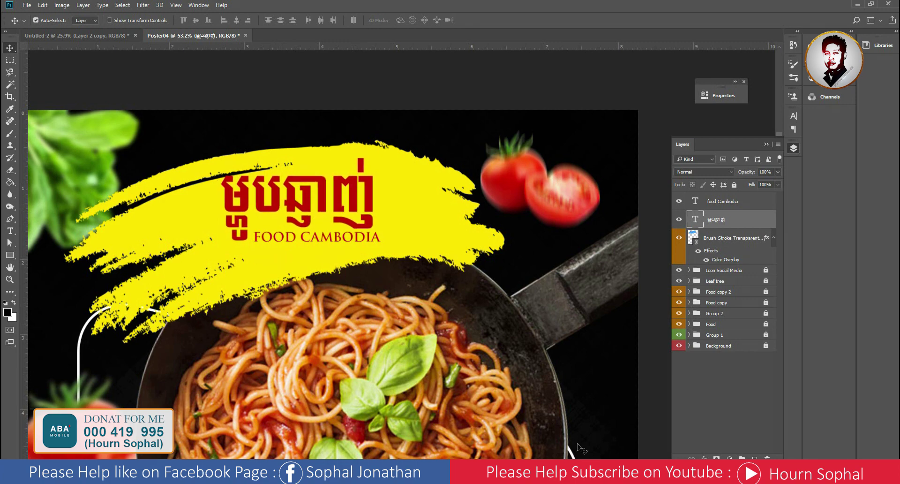
# Add a drop shadow to the Khmer title: 12 px distance, 7 px size, 28% opacity
pyautogui.click(704, 457)
pyautogui.click(731, 448)
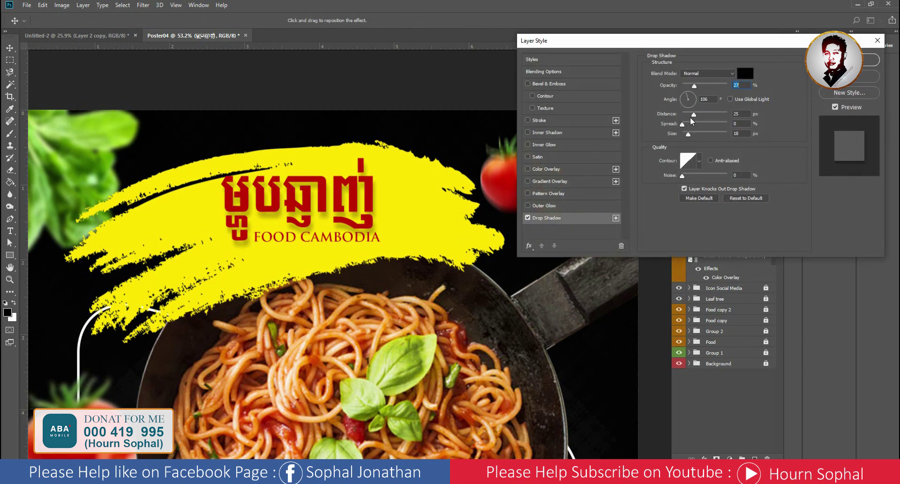
pyautogui.click(690, 117)
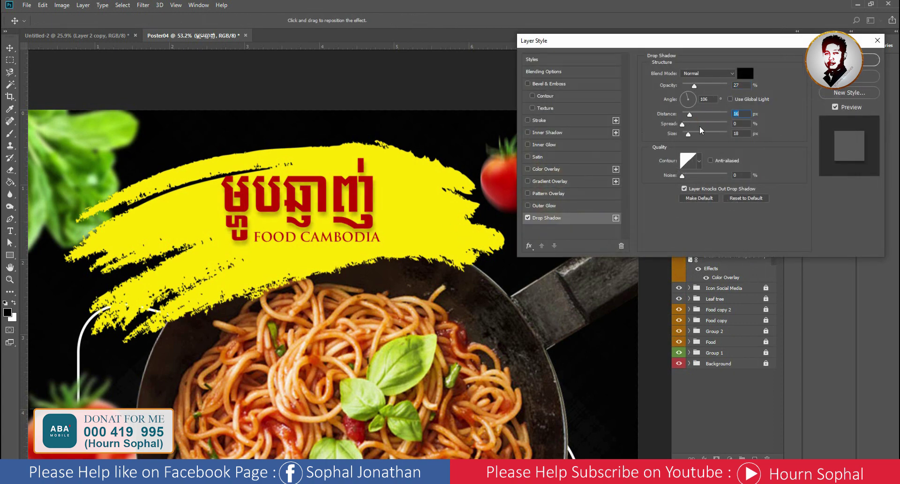
pyautogui.moveTo(691, 132); pyautogui.dragTo(683, 133)
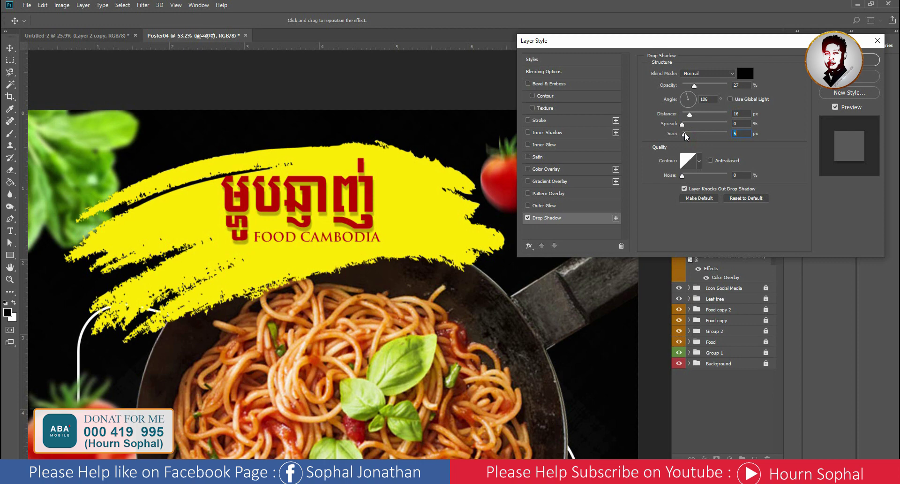
pyautogui.click(685, 115)
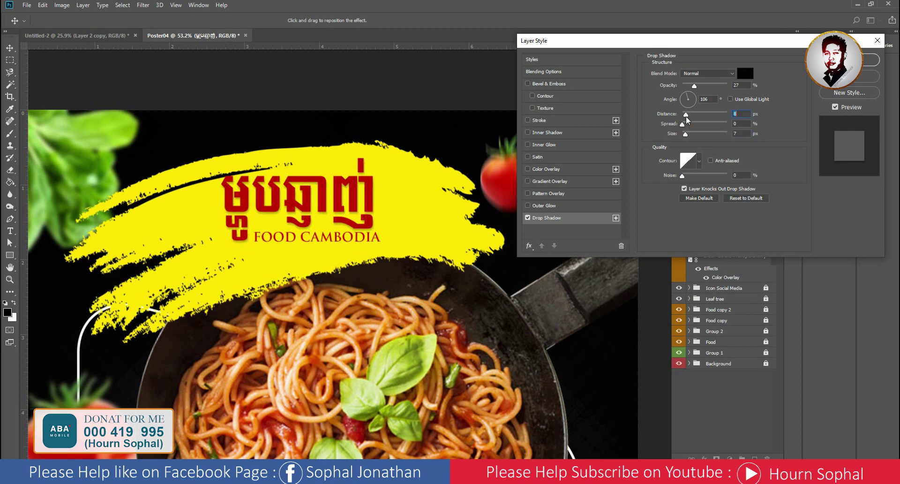
pyautogui.moveTo(685, 117); pyautogui.dragTo(689, 117)
pyautogui.moveTo(692, 88); pyautogui.dragTo(688, 87)
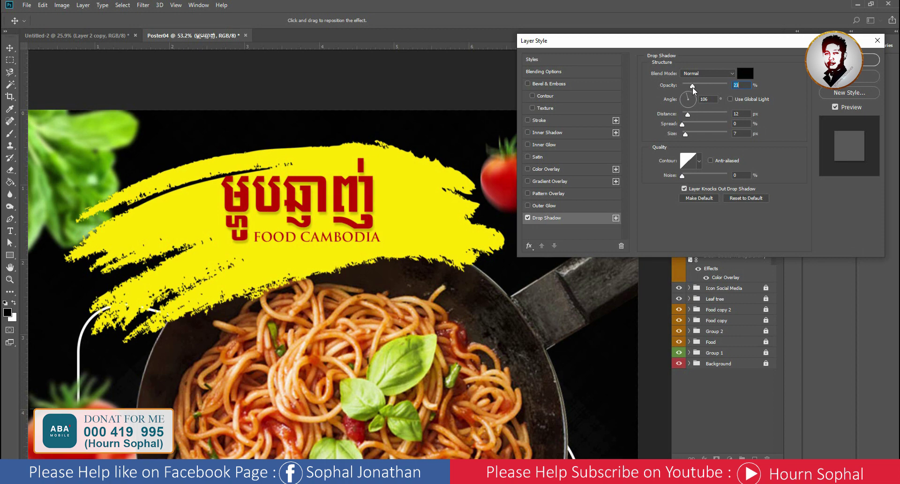
pyautogui.click(870, 59)
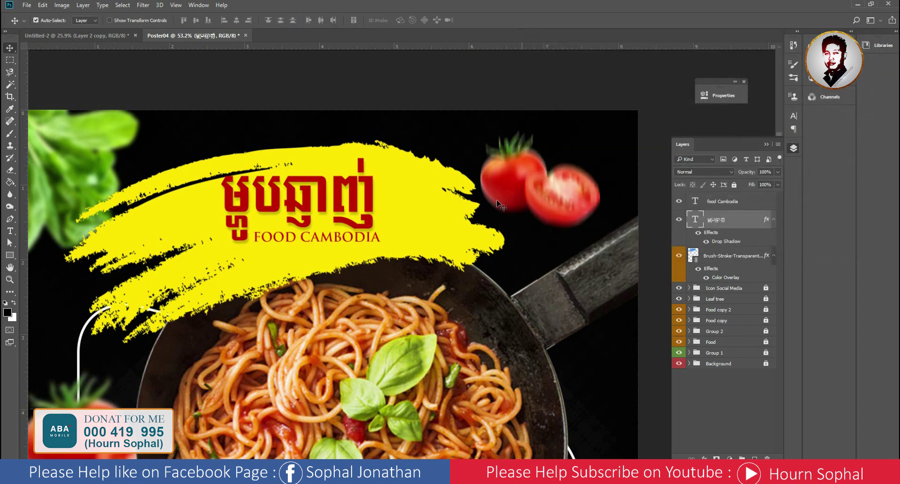
pyautogui.click(365, 242)
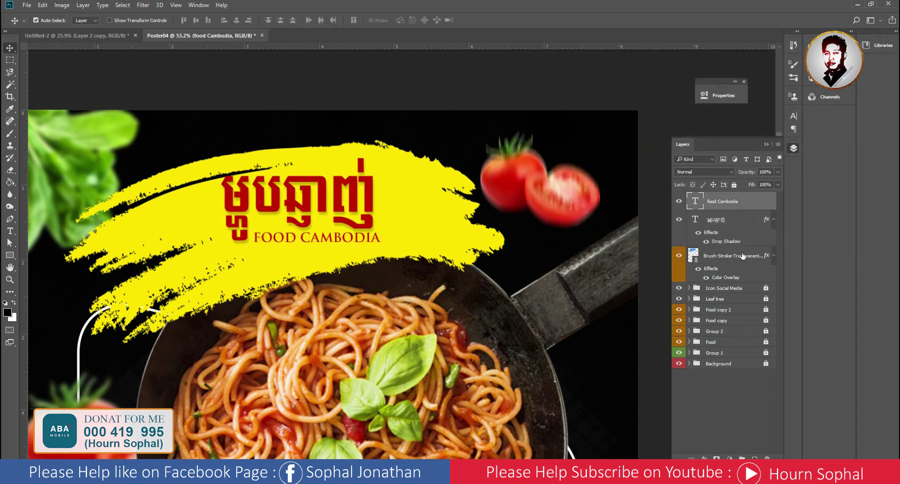
# Copy the Khmer title's layer style and paste it onto the food Cambodia layer
pyautogui.rightClick(767, 219)
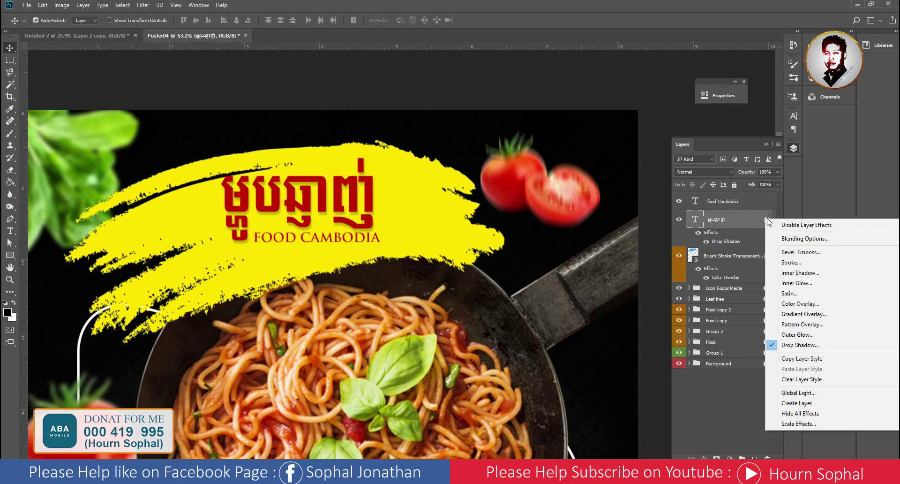
pyautogui.rightClick(768, 219)
pyautogui.click(802, 358)
pyautogui.click(737, 203)
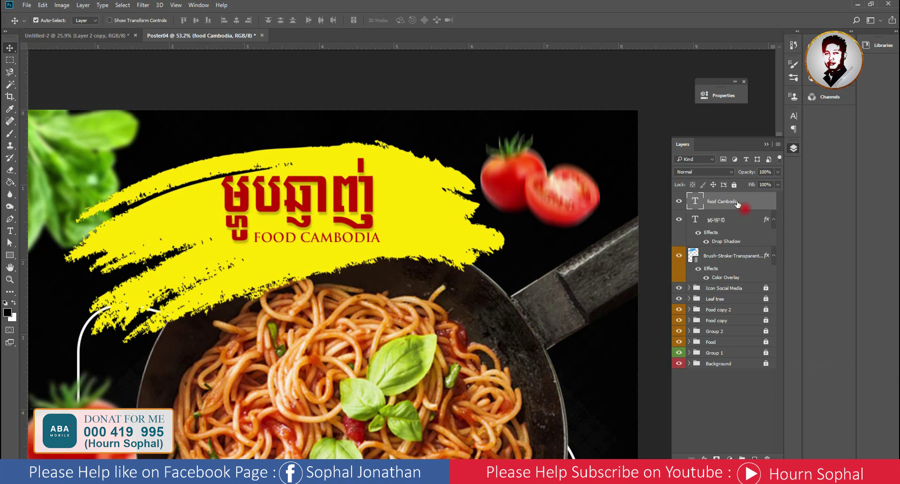
pyautogui.rightClick(738, 203)
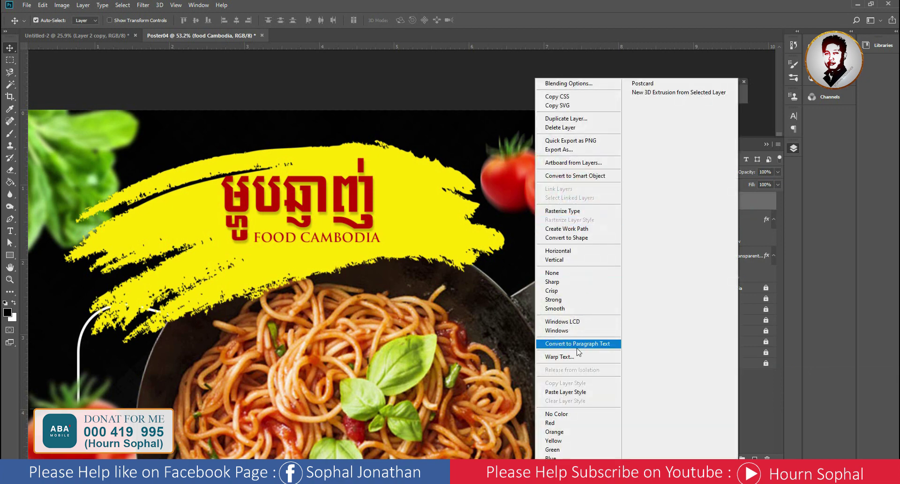
pyautogui.click(577, 391)
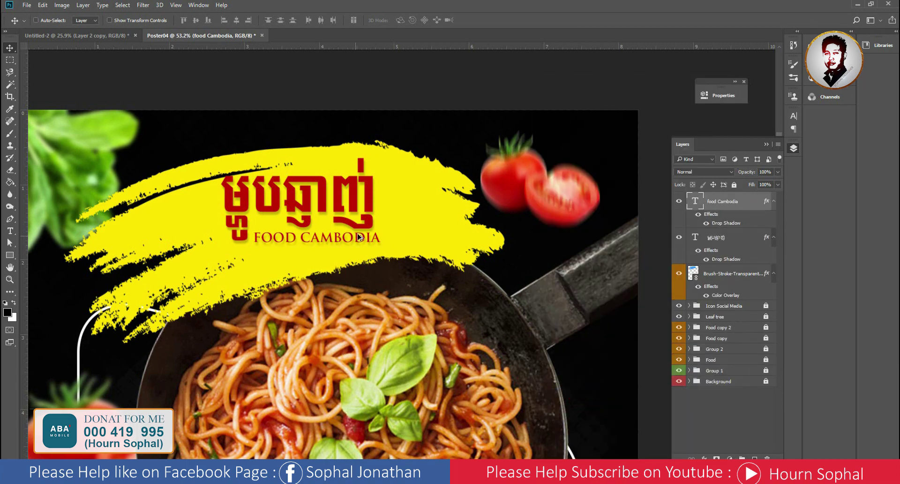
# Collapse the Layers panel, reframe the poster view, and deselect all layers
pyautogui.scroll(-3, 359, 237)
pyautogui.scroll(-2, 403, 225)
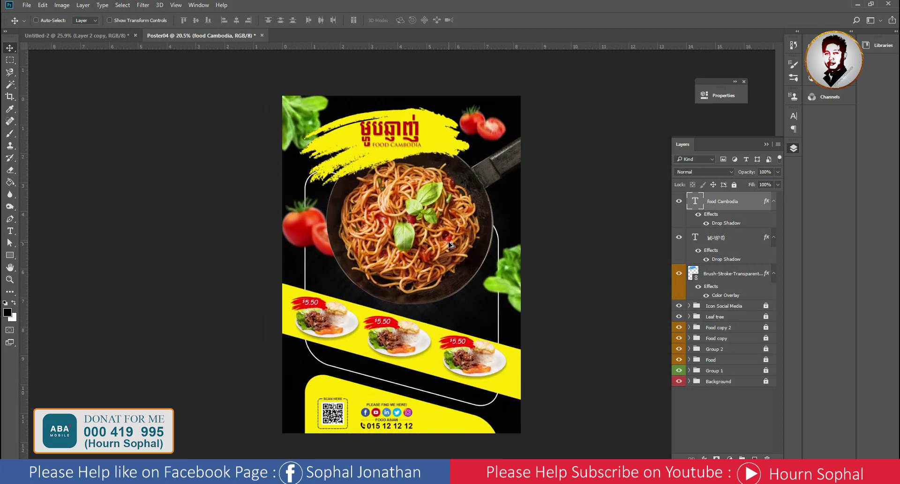
pyautogui.scroll(1, 449, 244)
pyautogui.scroll(1, 449, 244)
pyautogui.scroll(-1, 449, 243)
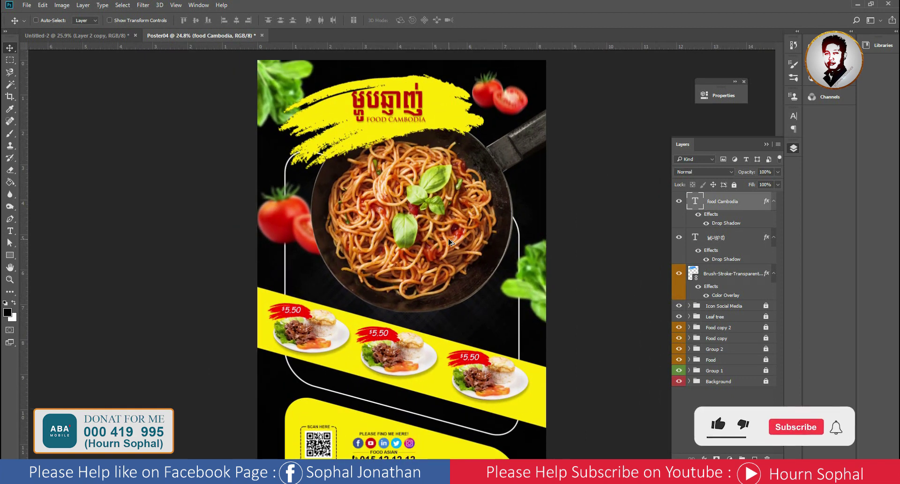
pyautogui.scroll(1, 449, 243)
pyautogui.scroll(-1, 473, 243)
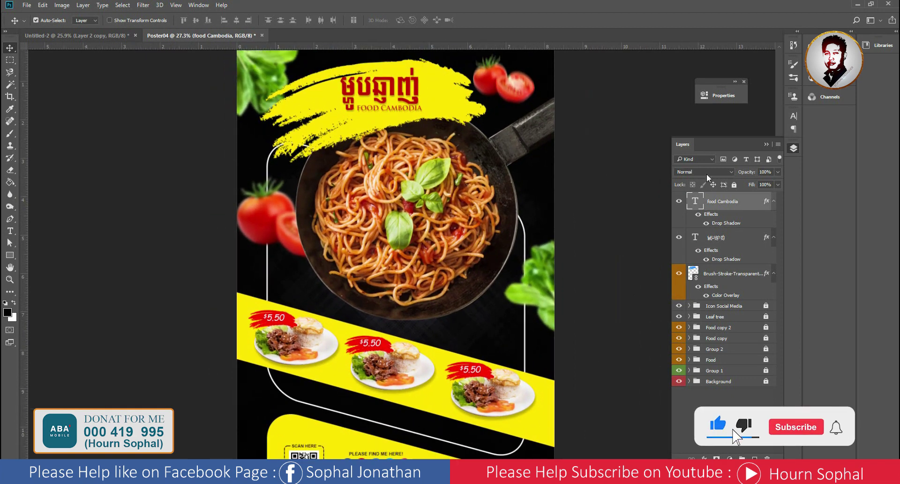
pyautogui.click(767, 144)
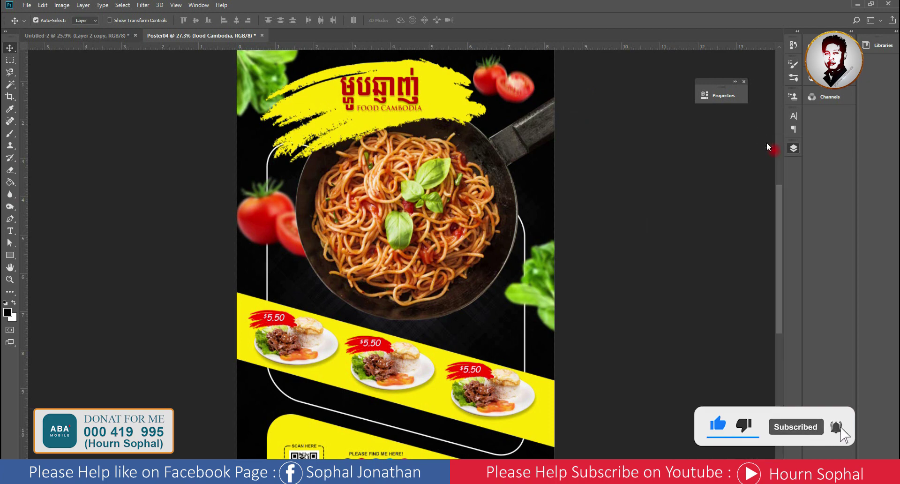
pyautogui.moveTo(730, 81); pyautogui.dragTo(761, 81)
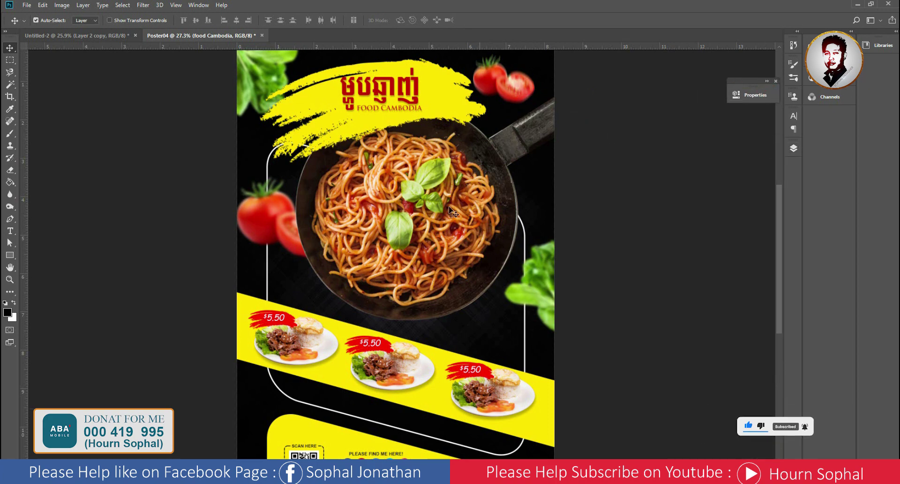
pyautogui.scroll(-1, 475, 202)
pyautogui.scroll(1, 478, 216)
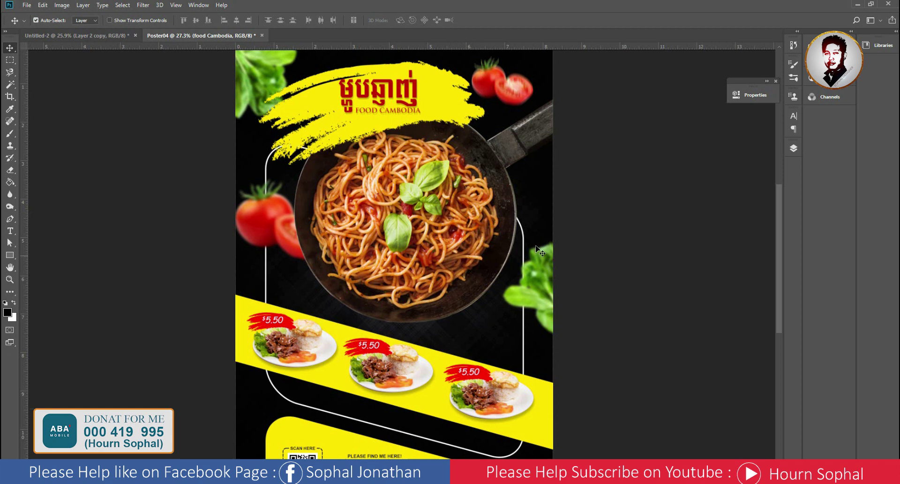
pyautogui.scroll(-1, 554, 243)
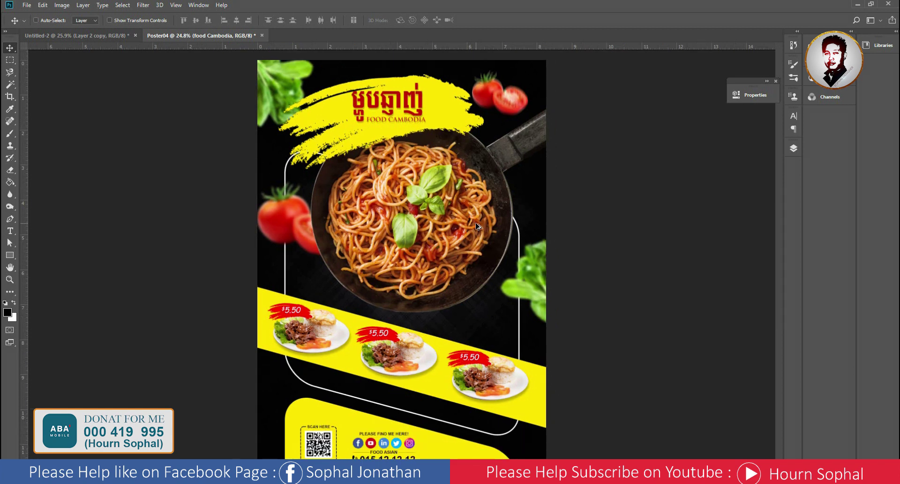
pyautogui.click(571, 237)
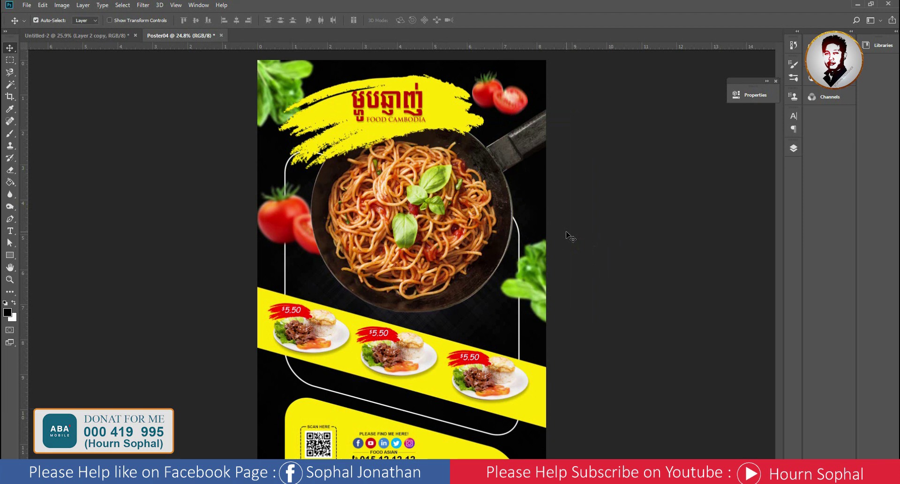
pyautogui.press('ctrl')
# Toggle layer visibility to identify the poster elements, then select Group 1
pyautogui.click(794, 148)
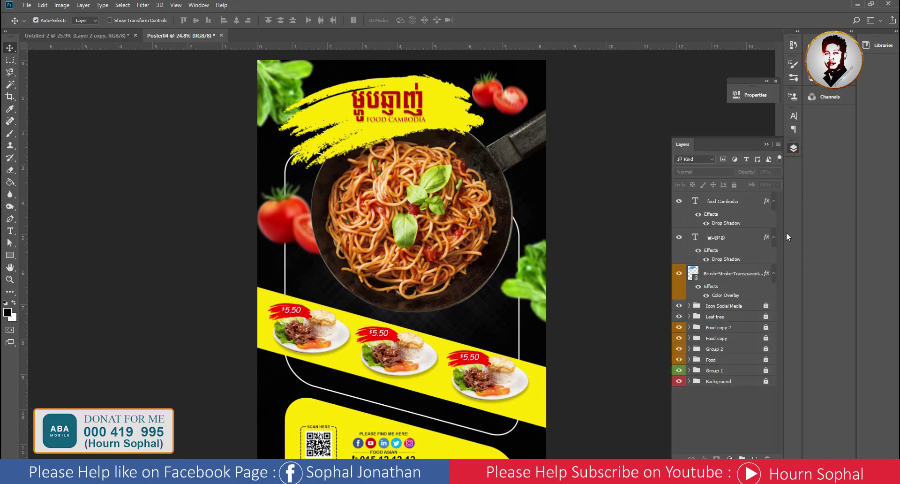
pyautogui.click(679, 316)
pyautogui.click(679, 306)
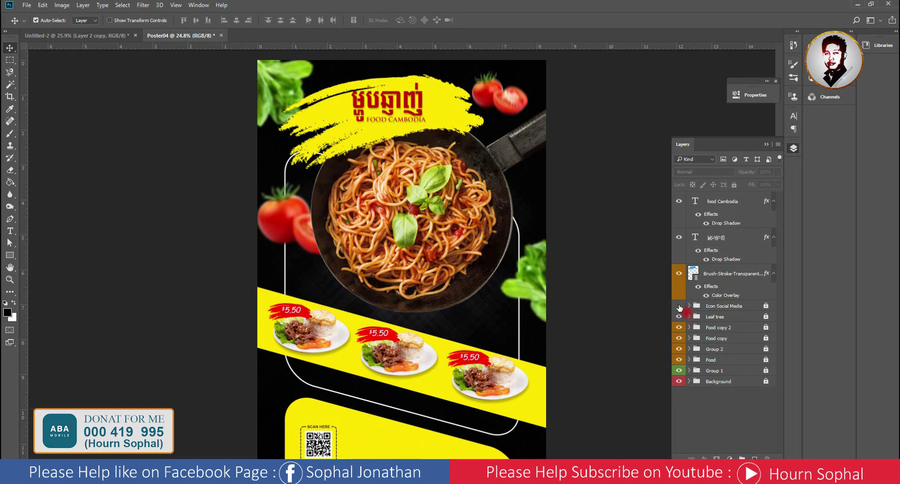
pyautogui.click(679, 327)
pyautogui.click(679, 338)
pyautogui.click(679, 349)
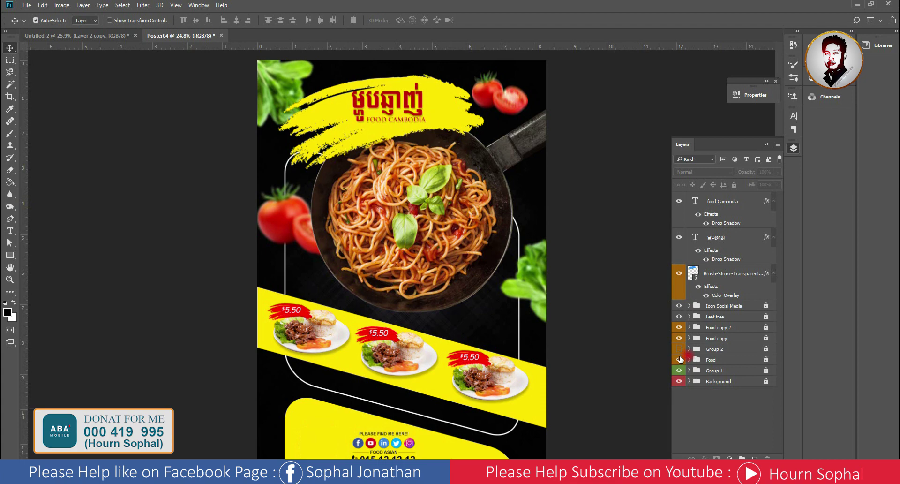
pyautogui.click(680, 360)
pyautogui.click(679, 349)
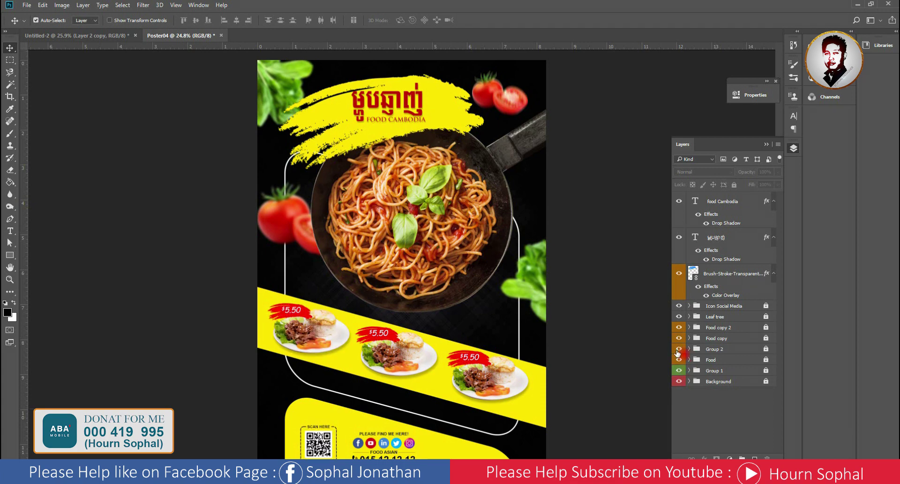
pyautogui.click(679, 371)
pyautogui.click(679, 370)
pyautogui.click(679, 371)
pyautogui.click(712, 371)
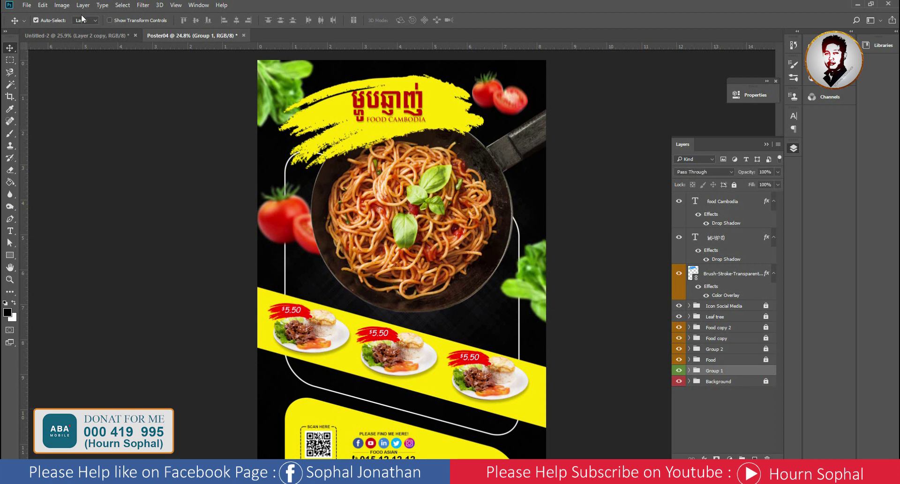
# Scale the top-right tomatoes layer down to about 25.6% with Free Transform
pyautogui.click(511, 106)
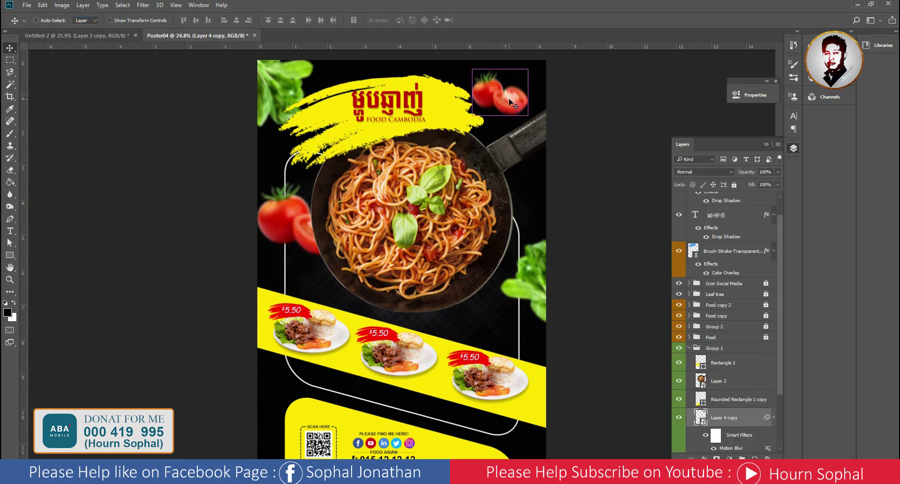
pyautogui.hotkey('ctrl', 't')
pyautogui.press('Return')
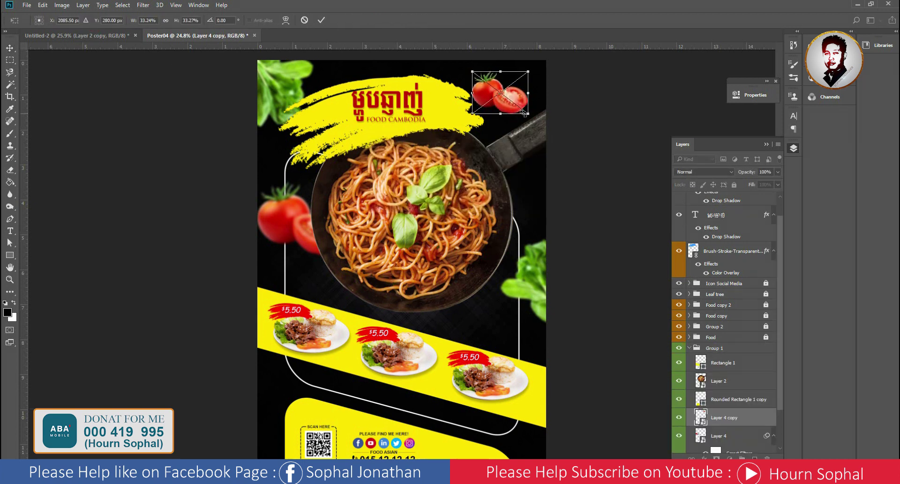
pyautogui.moveTo(527, 113)
pyautogui.mouseDown()
pyautogui.moveTo(514, 100)
pyautogui.moveTo(523, 96)
pyautogui.mouseUp()
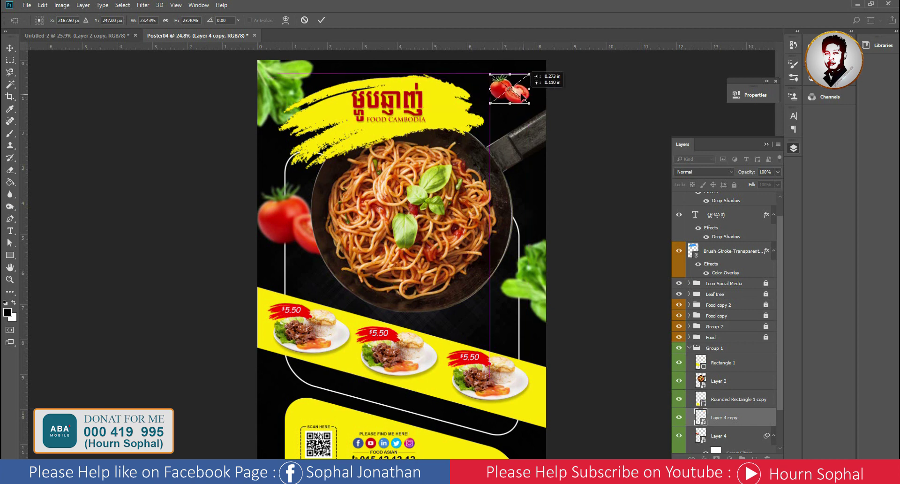
pyautogui.moveTo(525, 105); pyautogui.dragTo(529, 106)
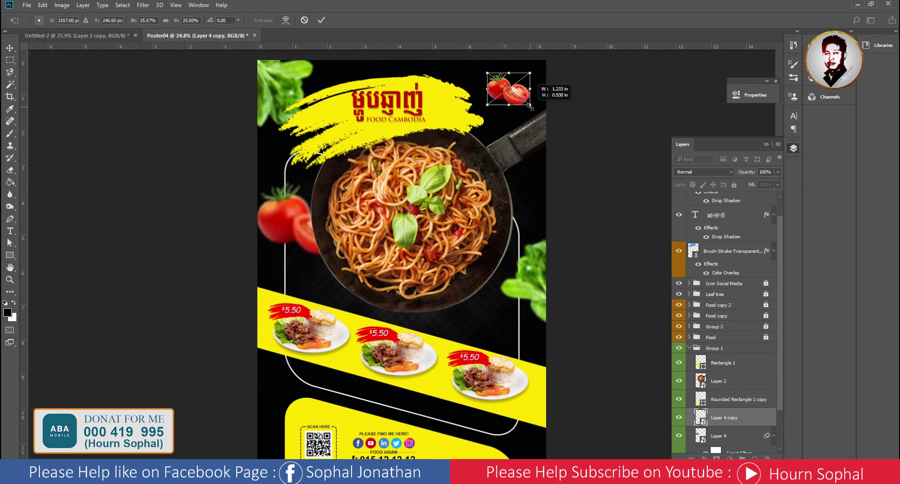
pyautogui.press('Return')
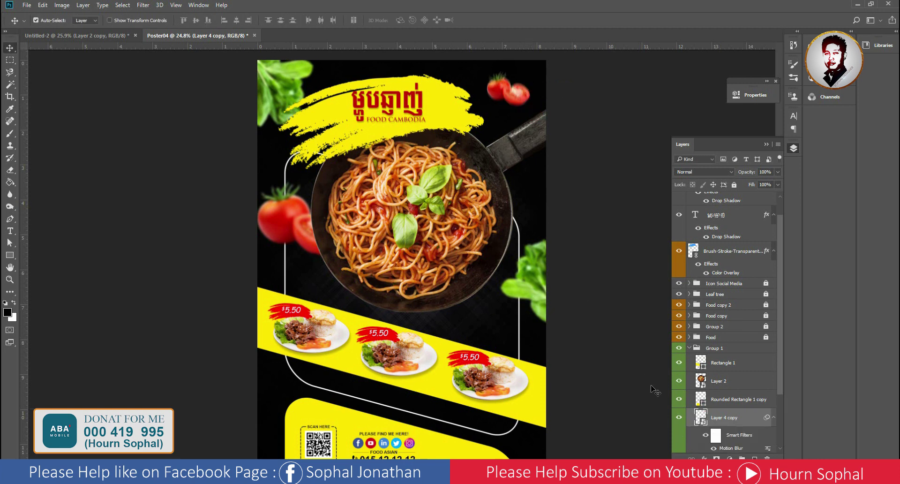
pyautogui.click(689, 347)
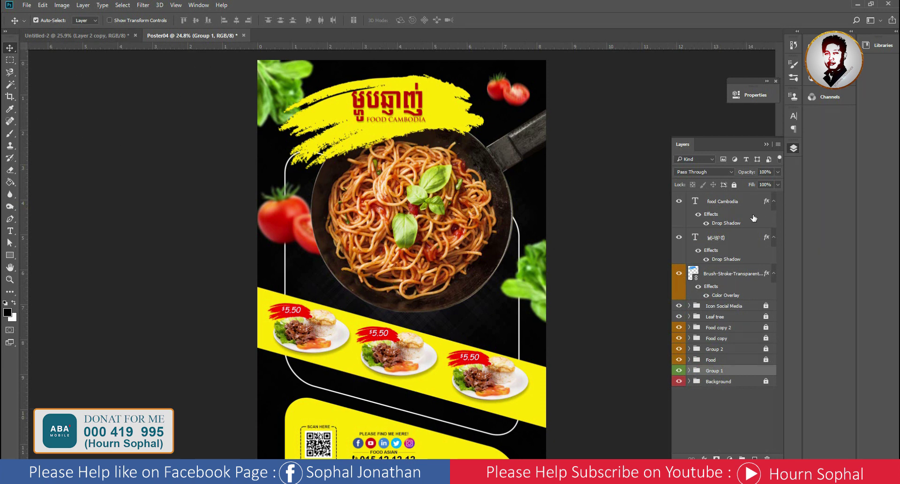
# Collapse the Layers panel and zoom to frame the finished poster
pyautogui.click(767, 144)
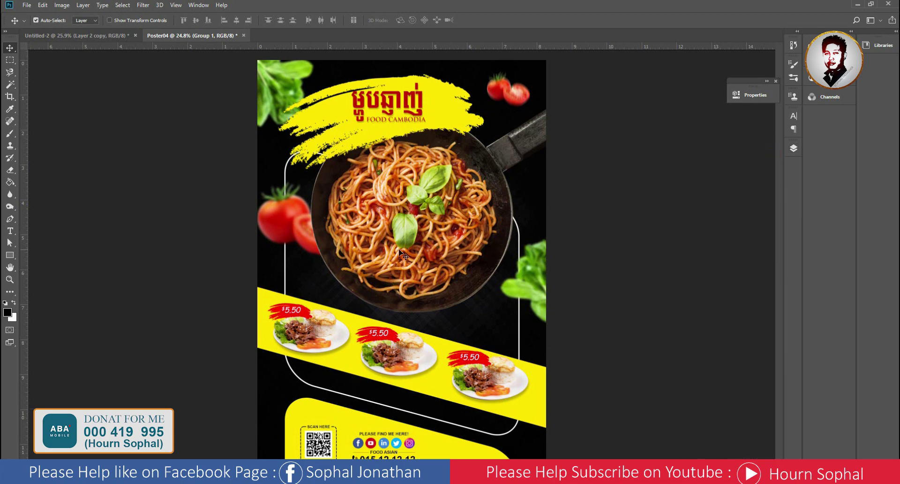
pyautogui.scroll(2, 401, 254)
pyautogui.scroll(-2, 399, 300)
pyautogui.scroll(-1, 397, 298)
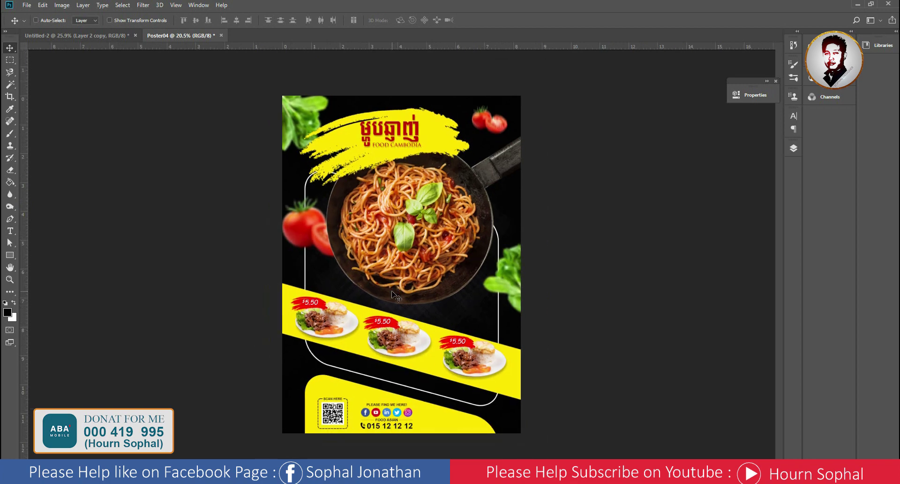
pyautogui.scroll(2, 417, 284)
pyautogui.scroll(-1, 417, 283)
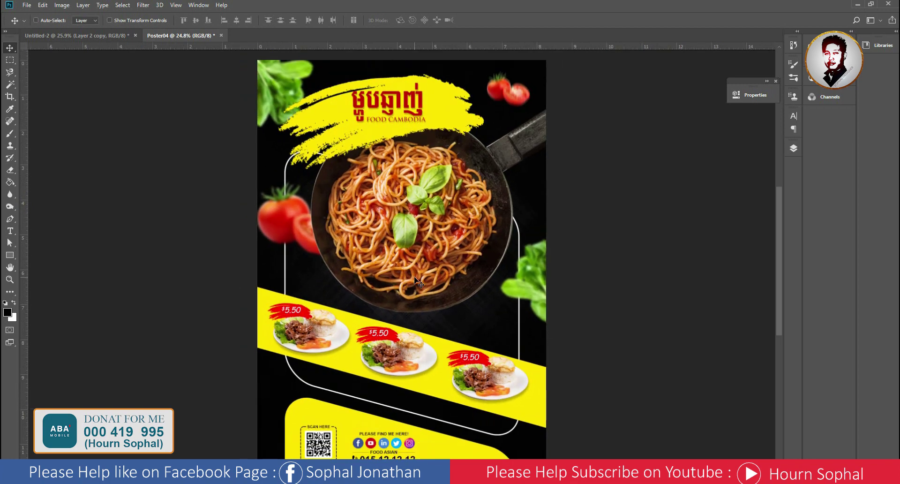